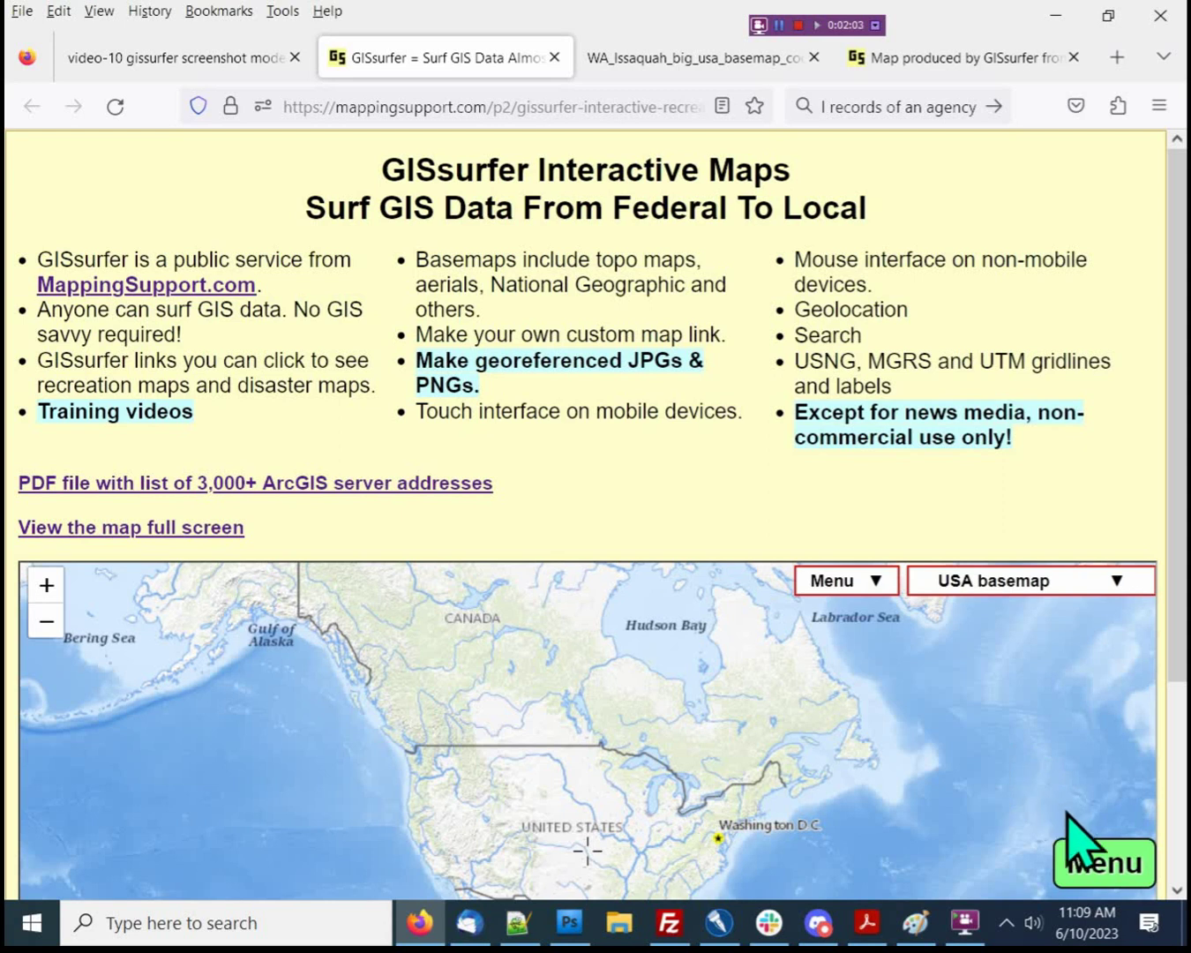
Open the GISsurfer help page and find the PDF help file on how to make georeferenced images
click(1101, 870)
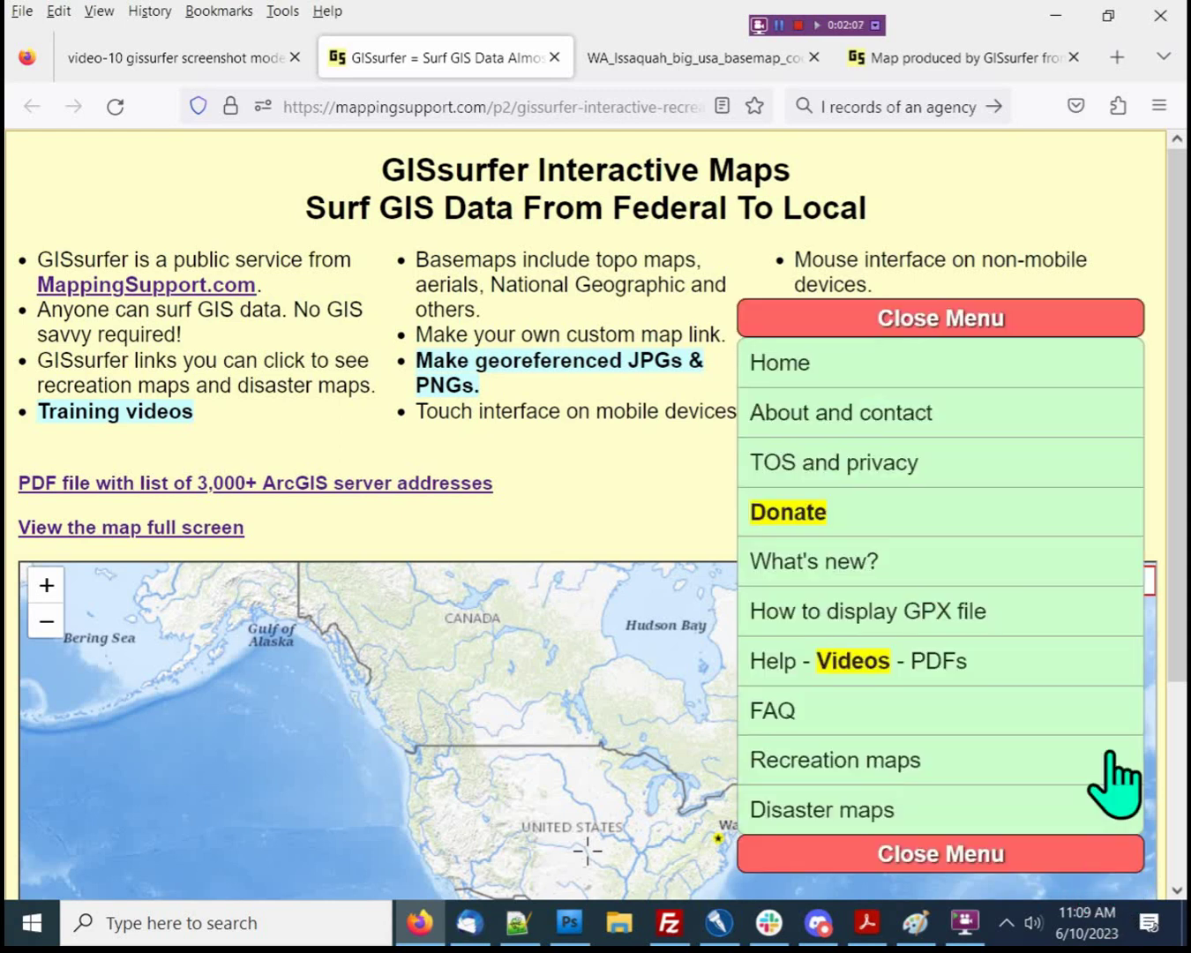
click(774, 660)
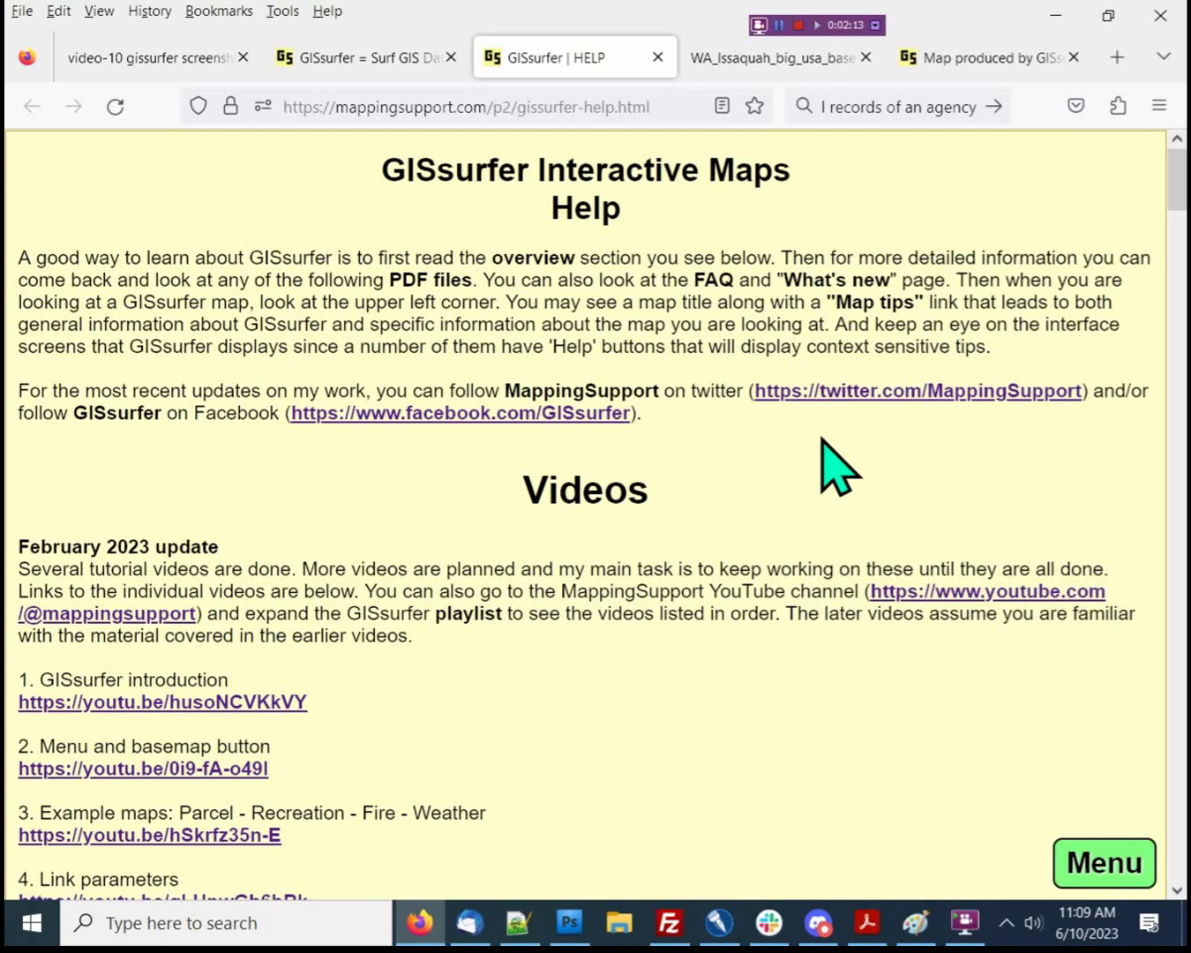
scroll(838, 466, down, 2)
scroll(839, 467, down, 7)
scroll(829, 469, down, 3)
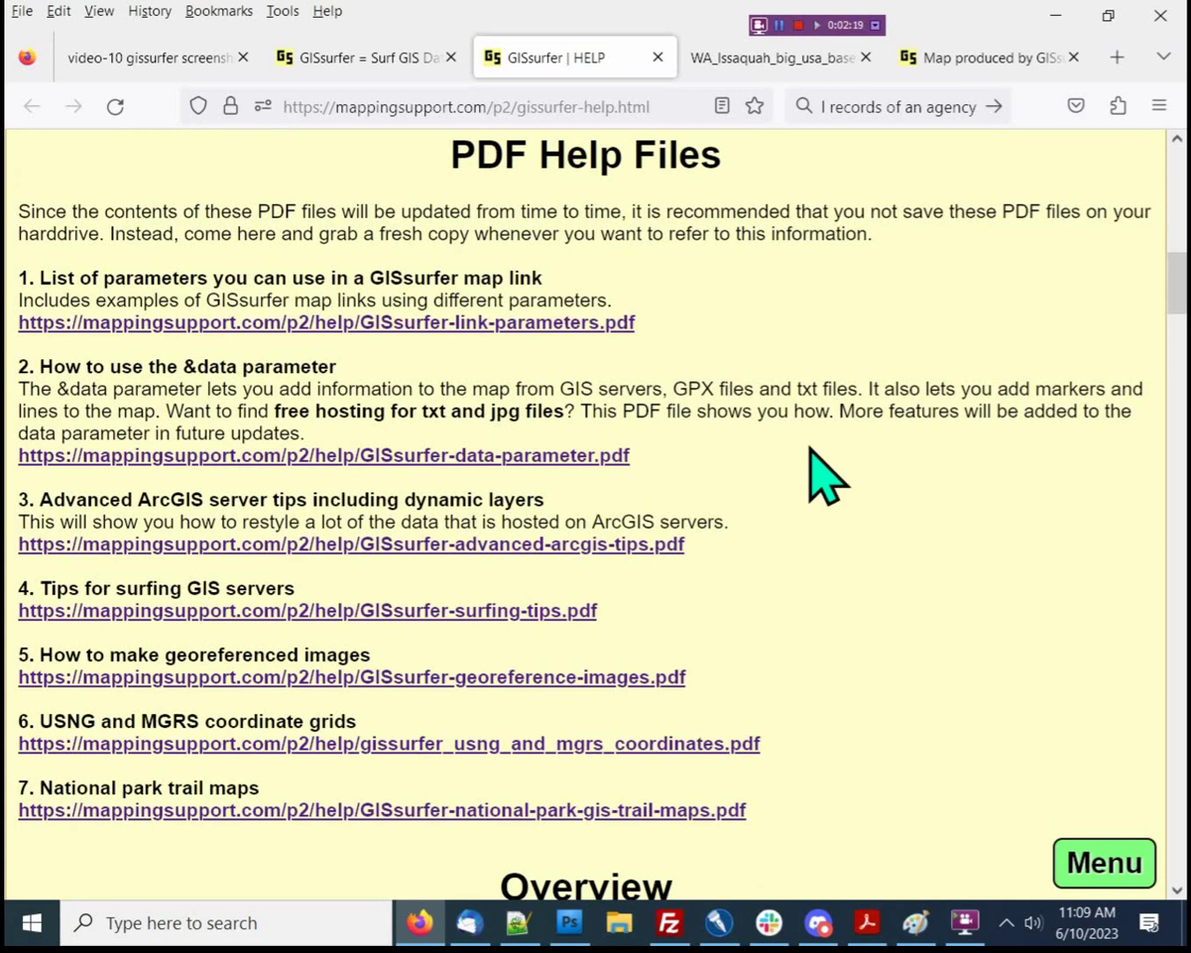
scroll(826, 481, down, 1)
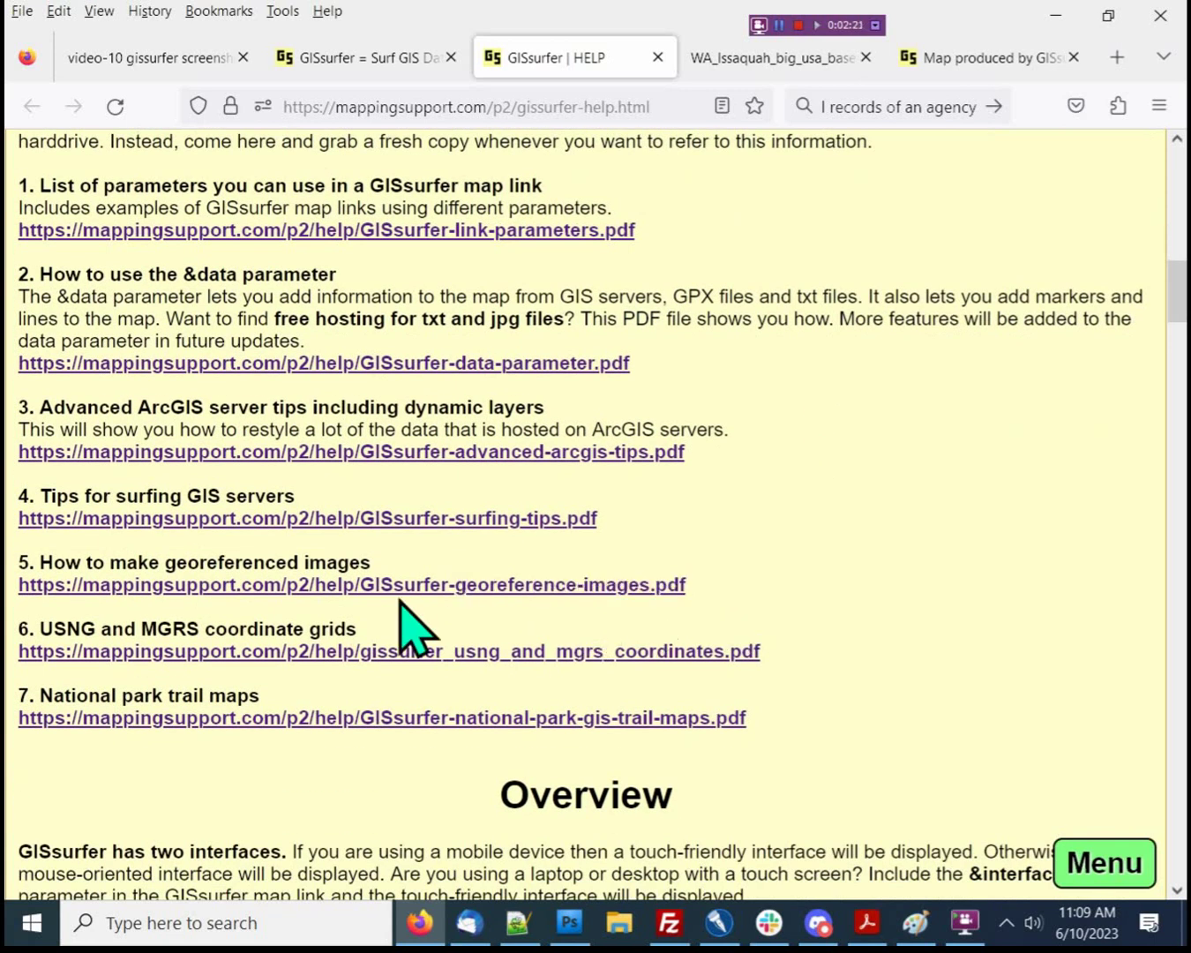
drag(292, 619, 170, 646)
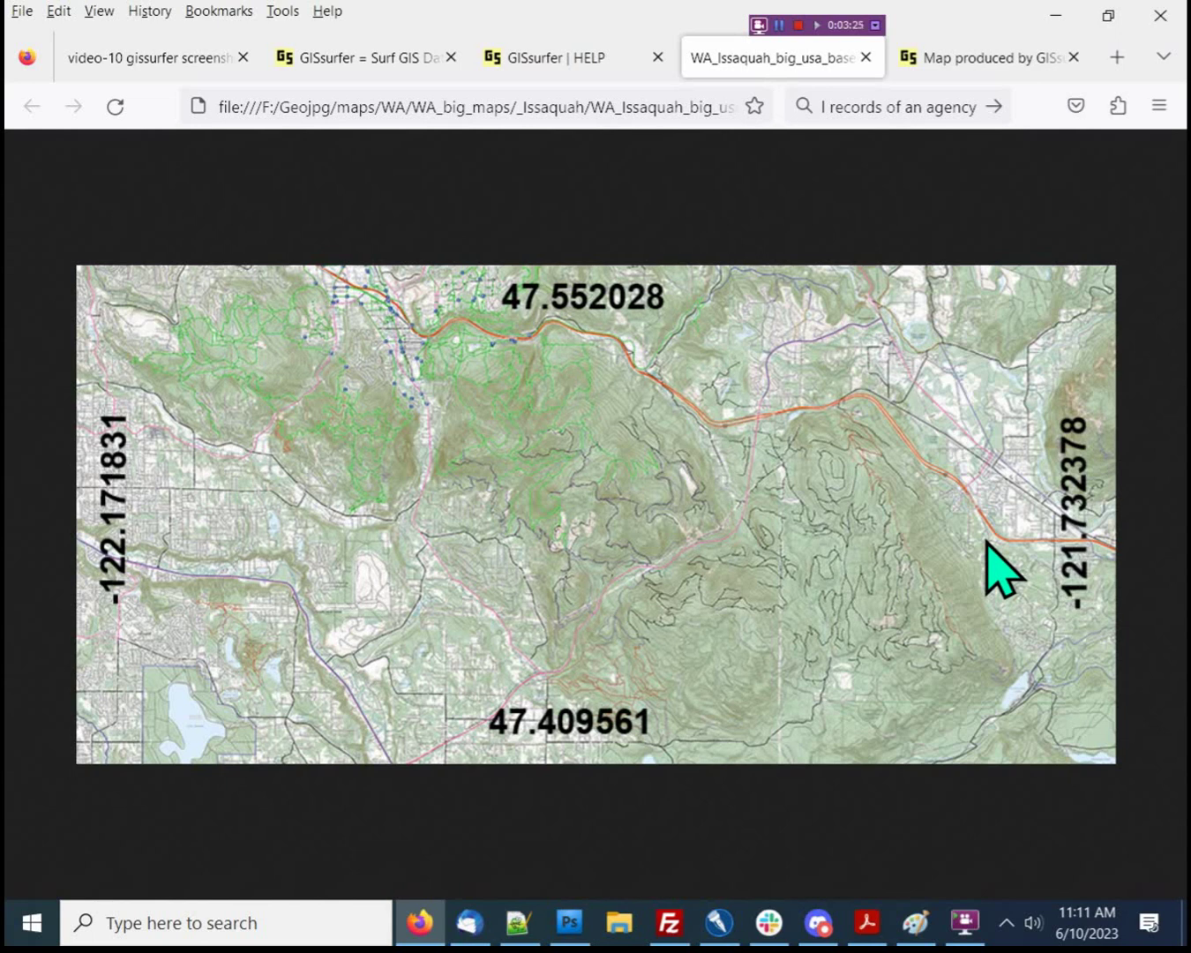
Switch to the GISsurfer map of the Issaquah image overlay and inspect how its northern edge aligns with the basemap
click(984, 57)
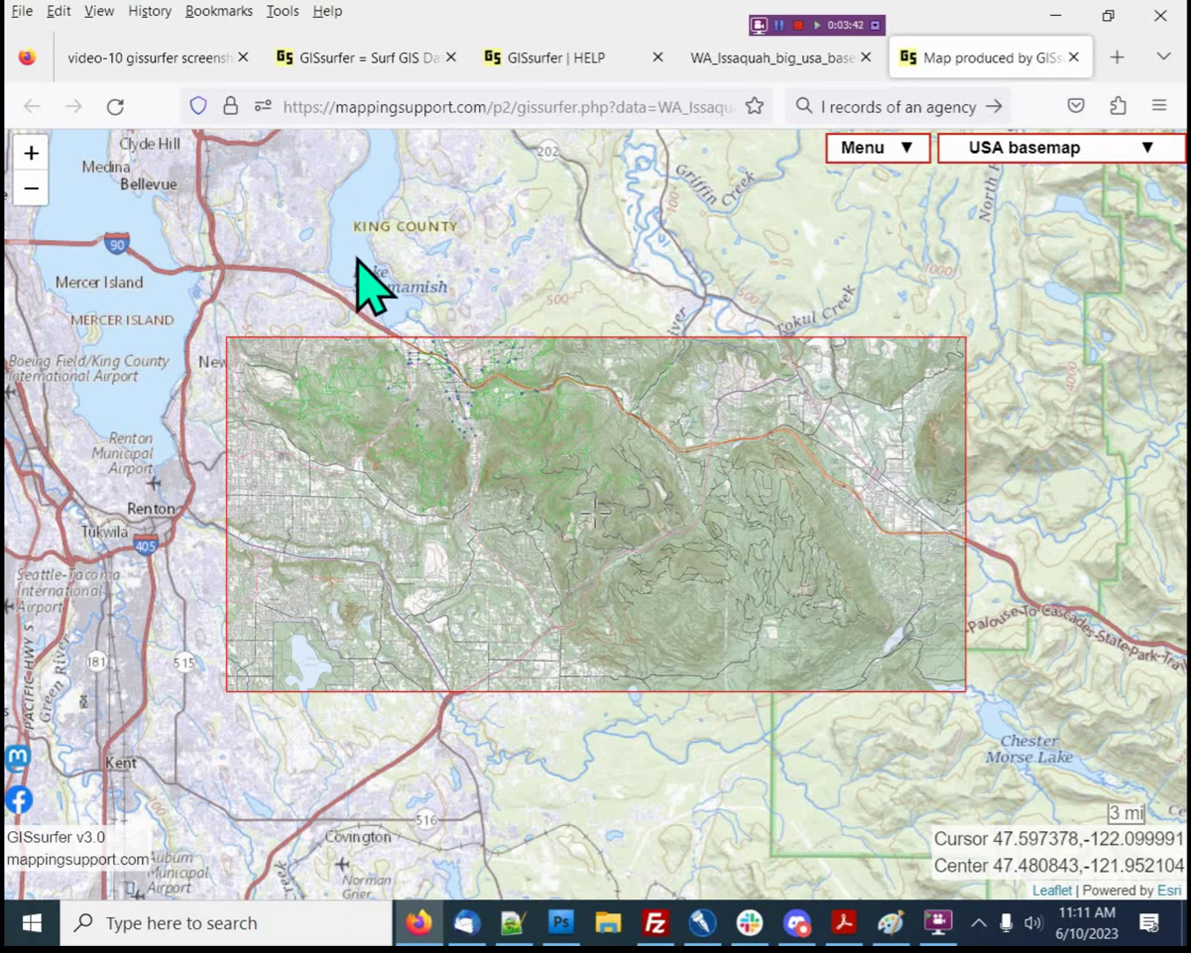
scroll(391, 362, up, 1)
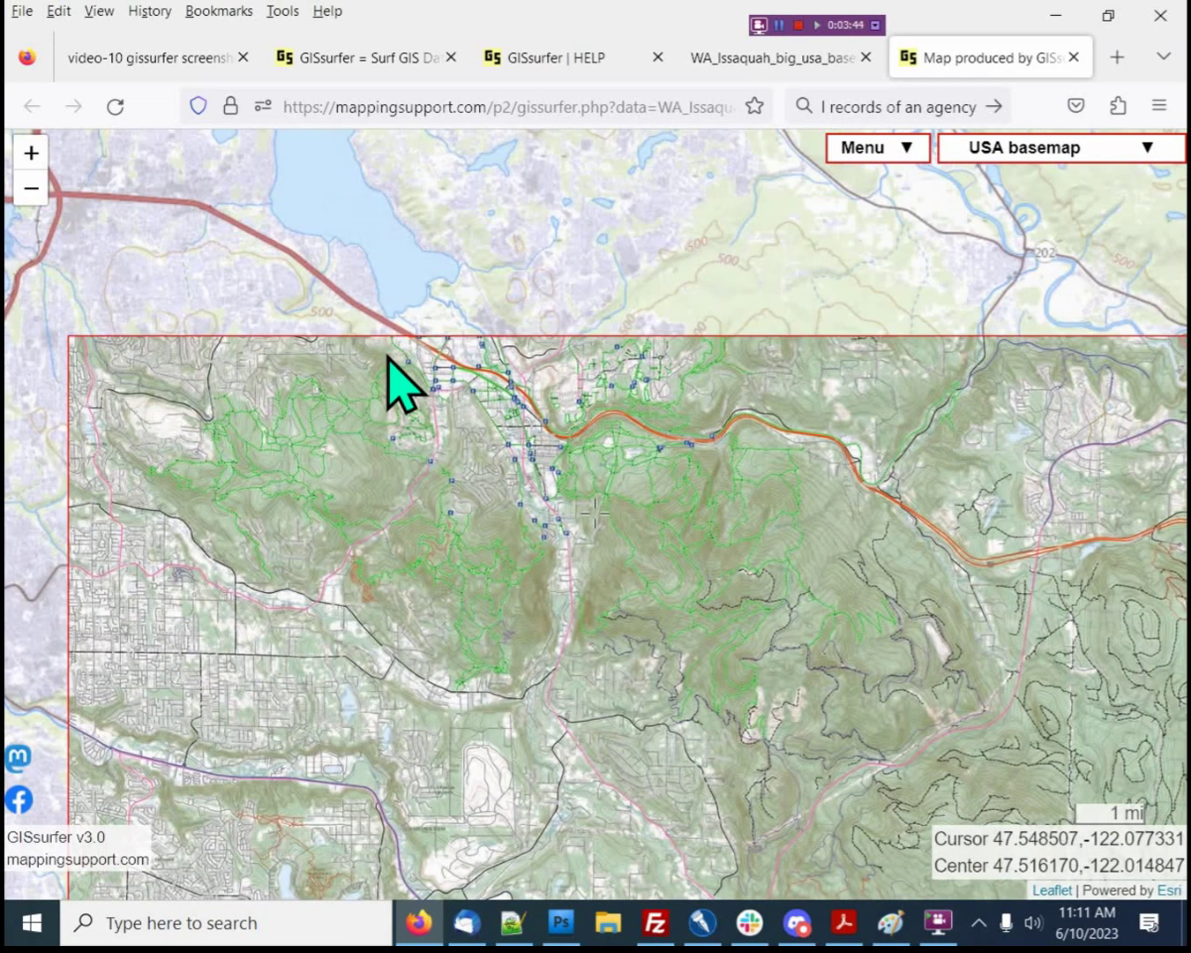
scroll(389, 358, up, 1)
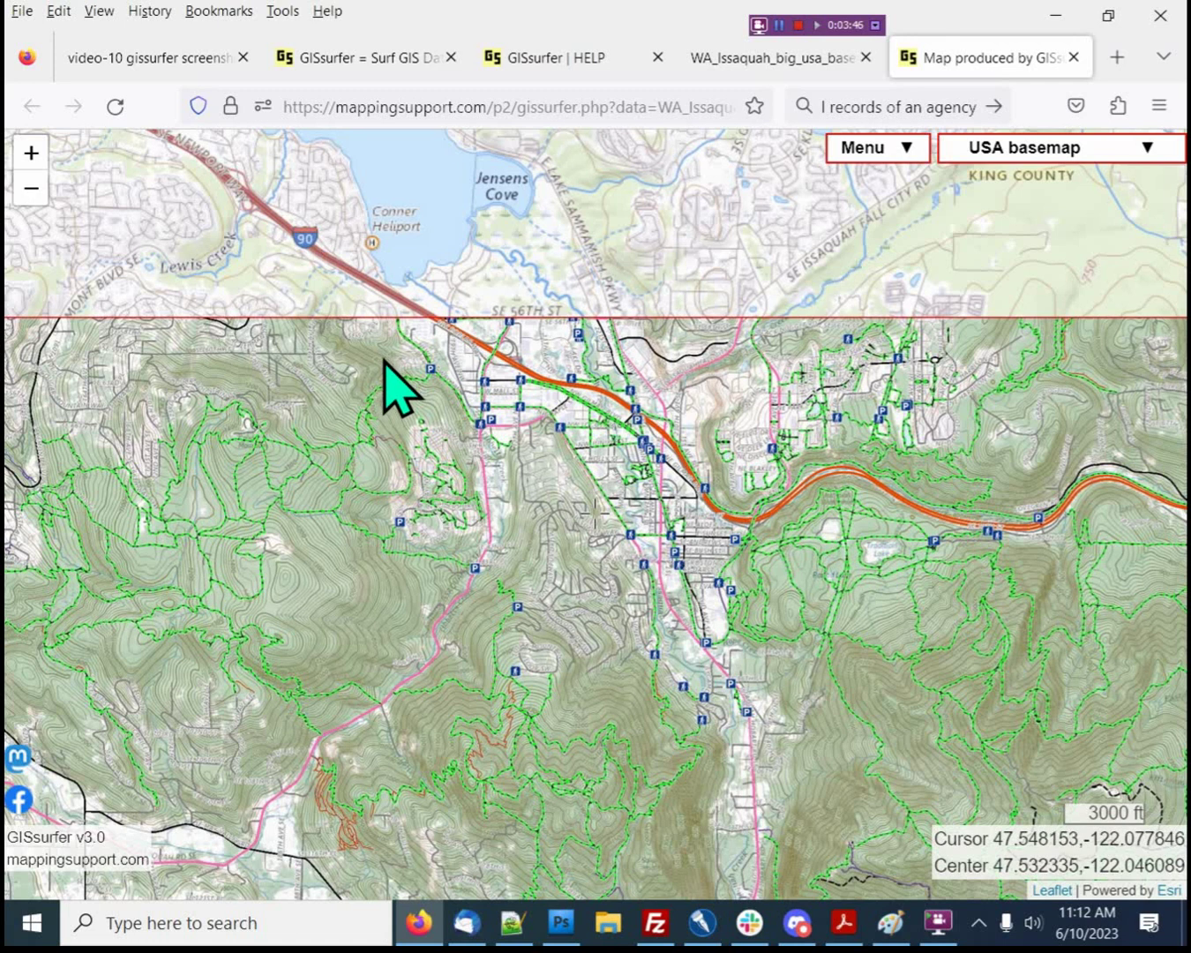
scroll(393, 346, up, 1)
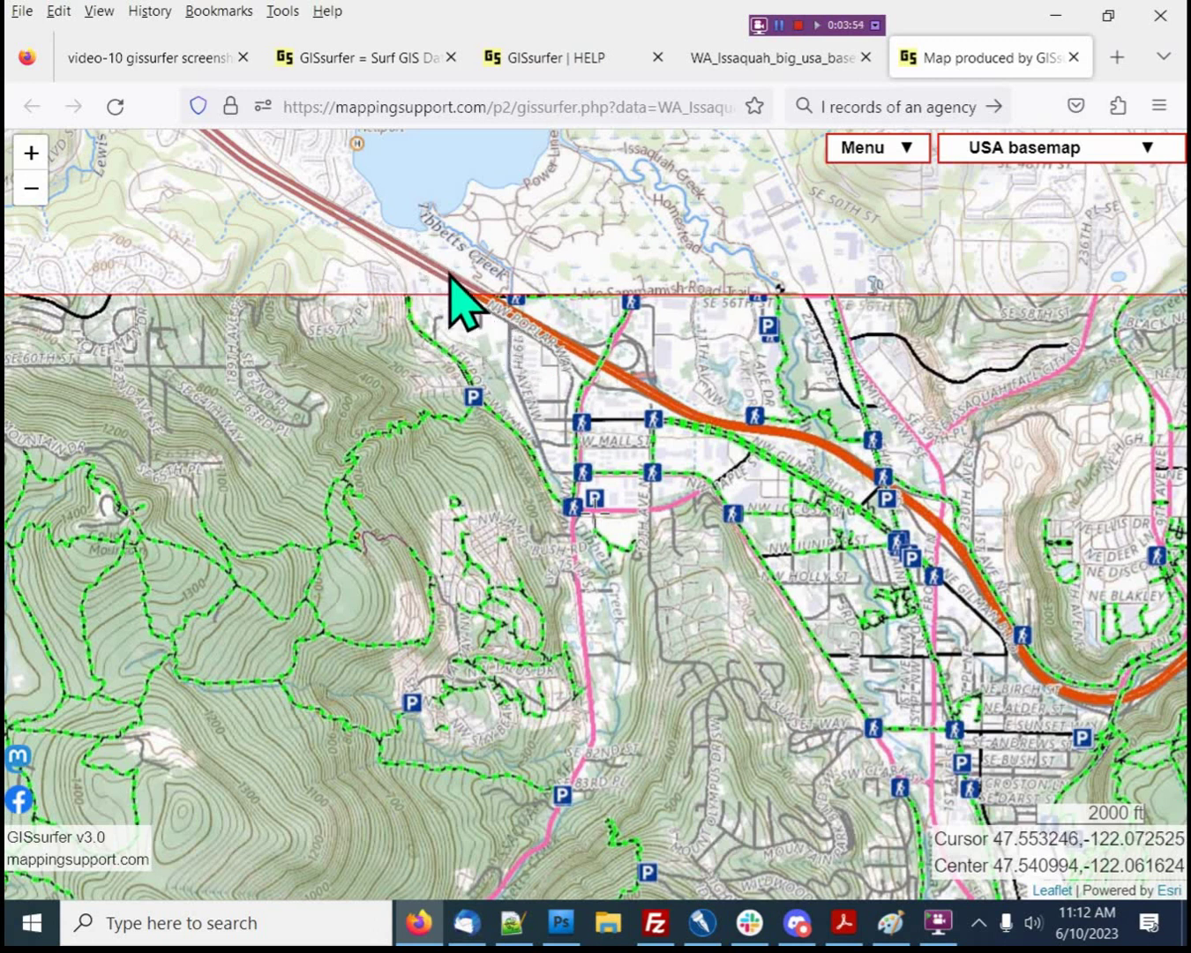
drag(391, 565, 583, 488)
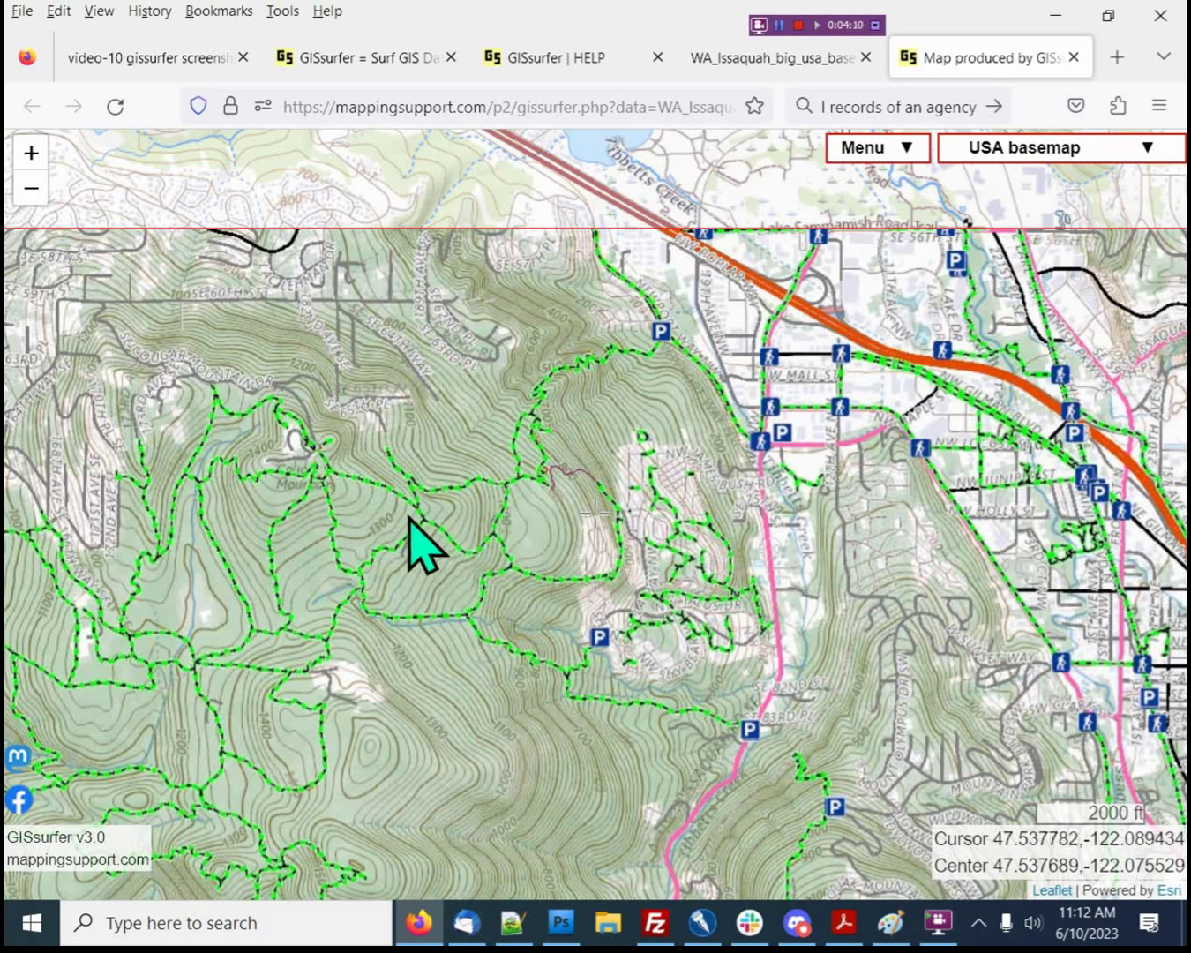
Display the GISsurfer link that replicates the current map and enlarge its text box to show the whole link
click(852, 152)
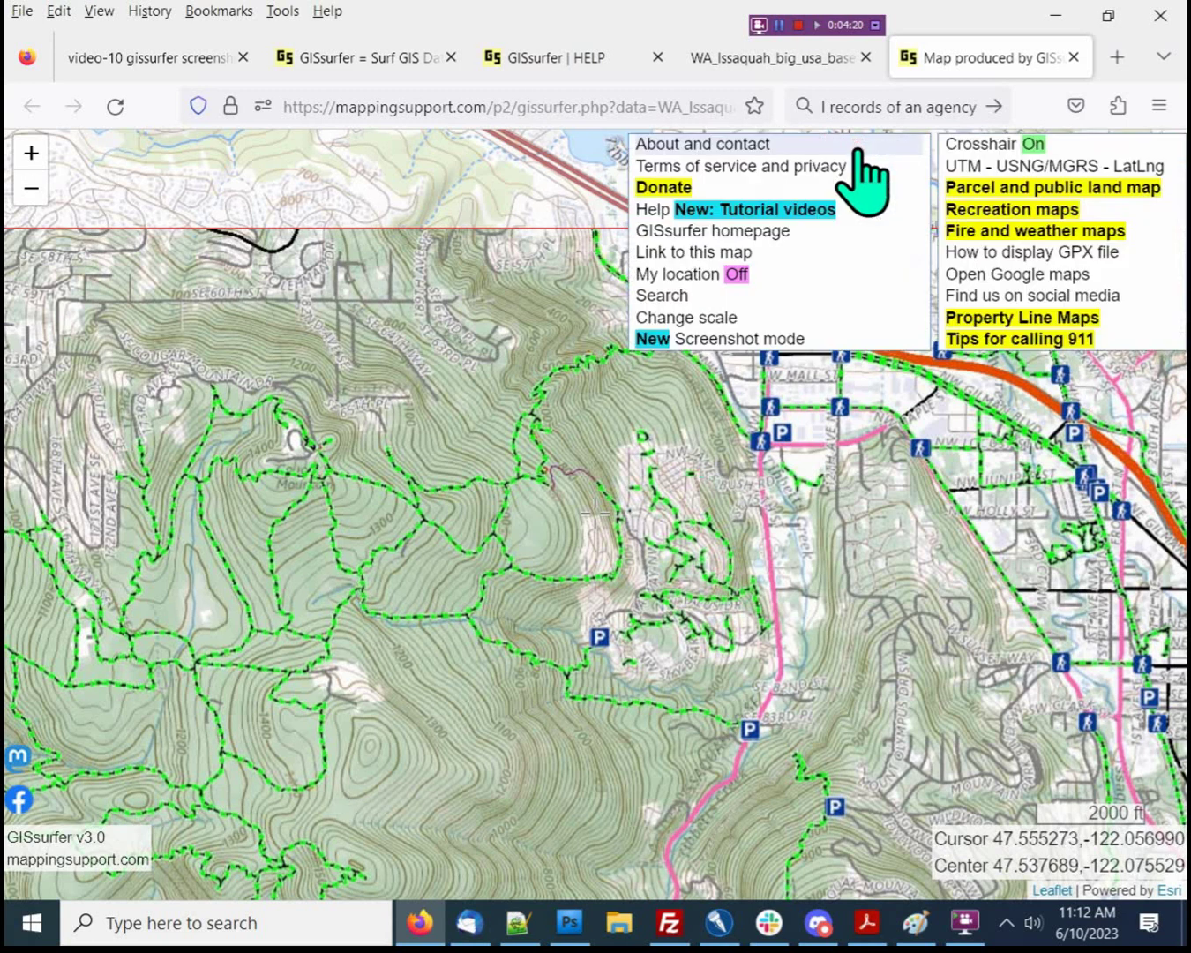
click(714, 255)
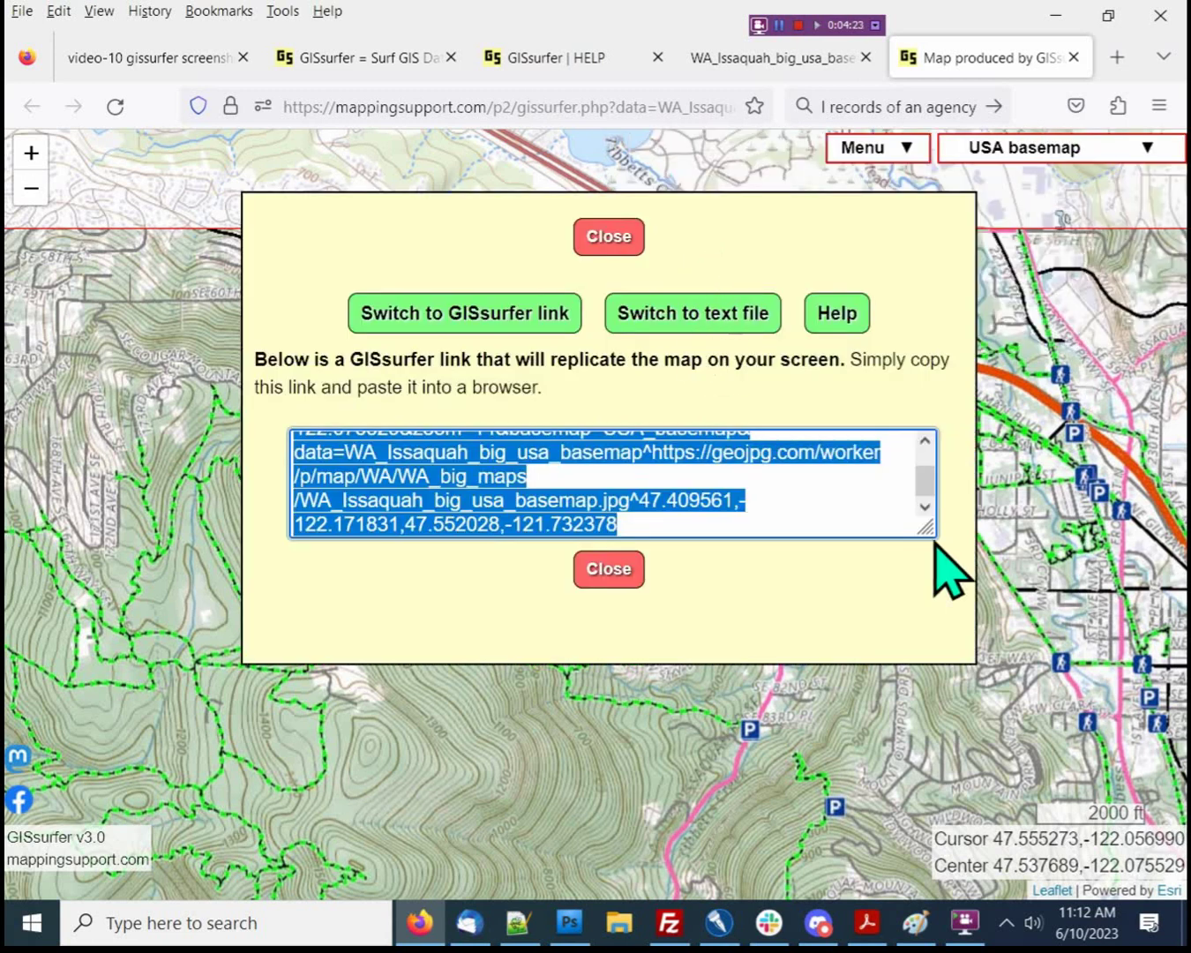
drag(928, 530, 941, 623)
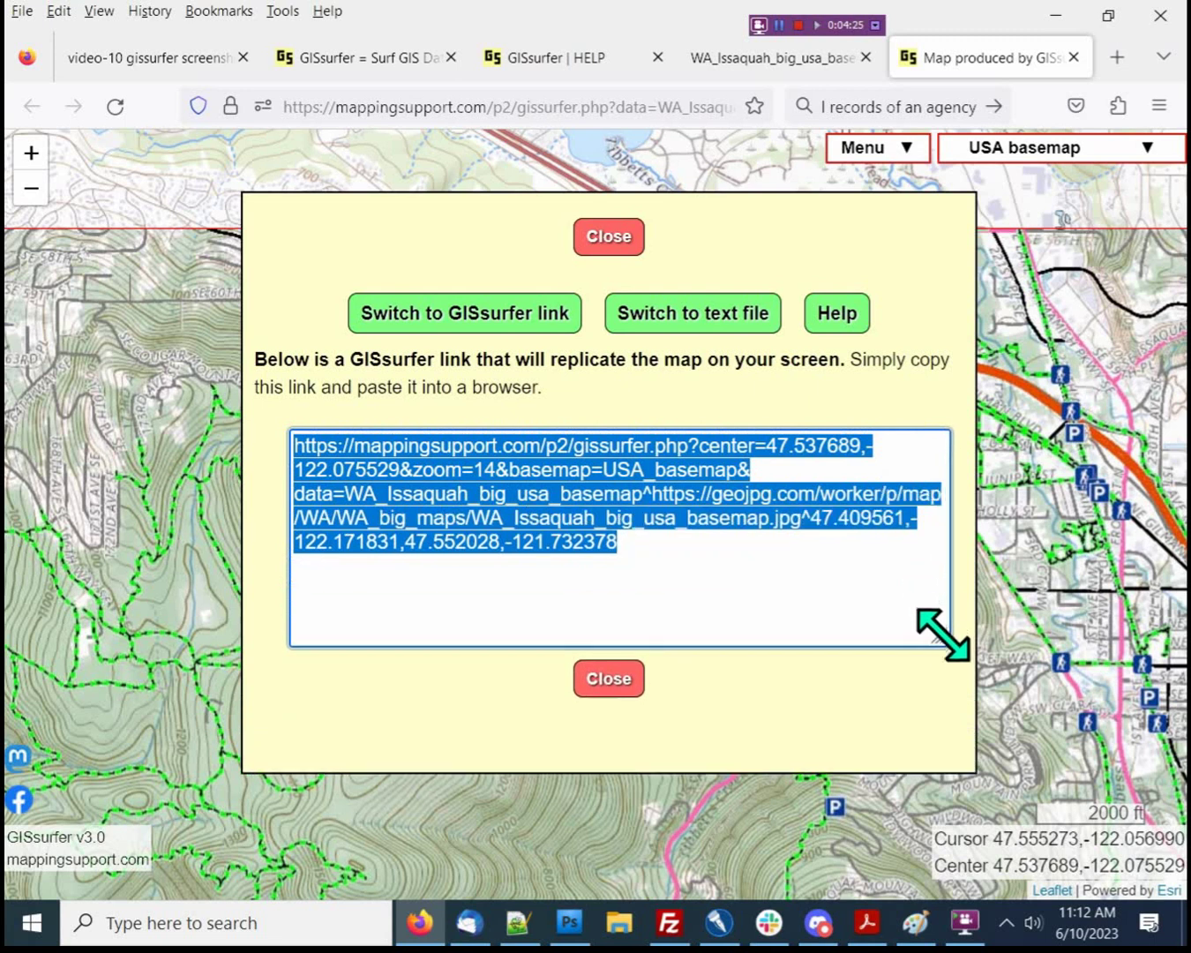
click(821, 606)
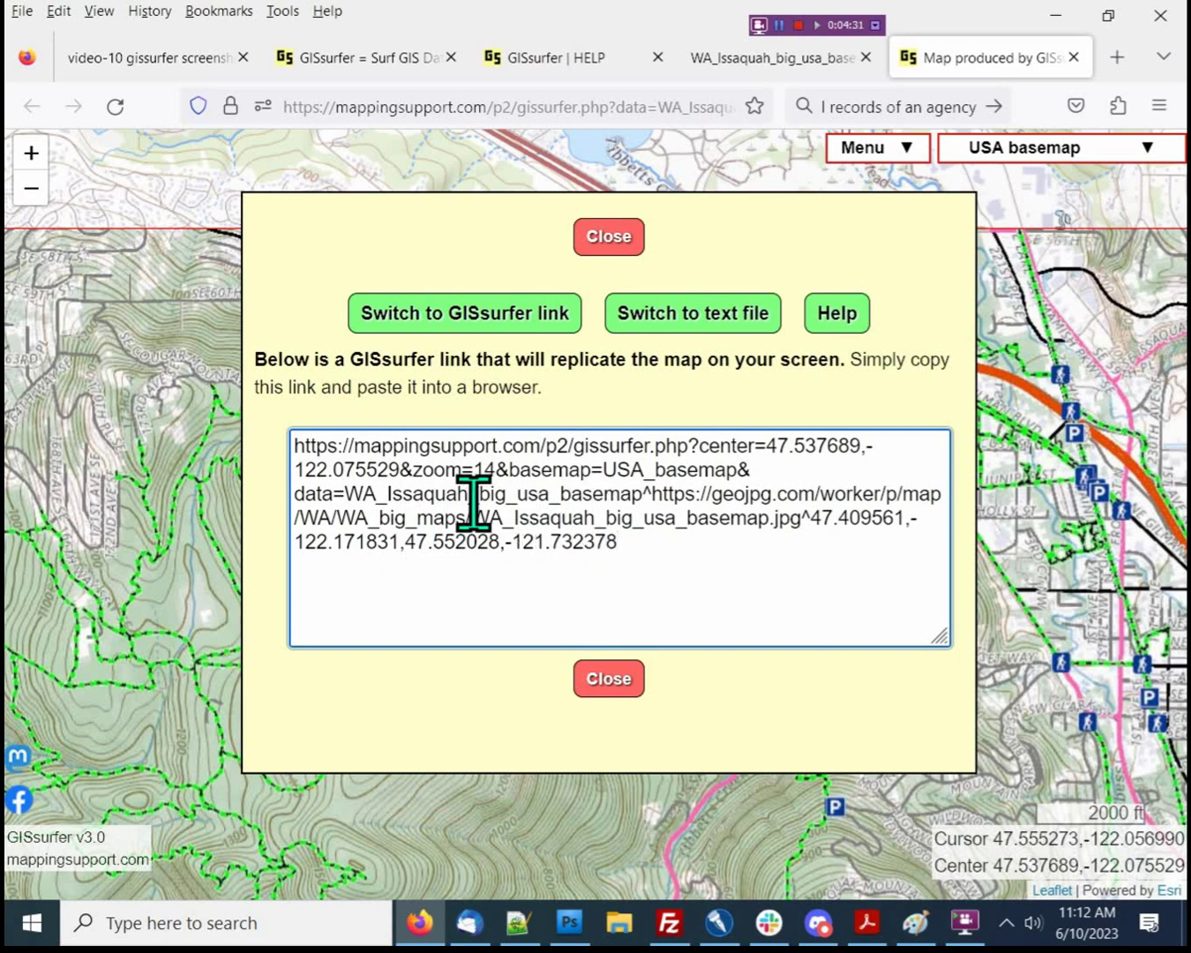
Examine the data parameter in the map link, highlighting "data=" and the web address of the JPG file
drag(297, 491, 339, 490)
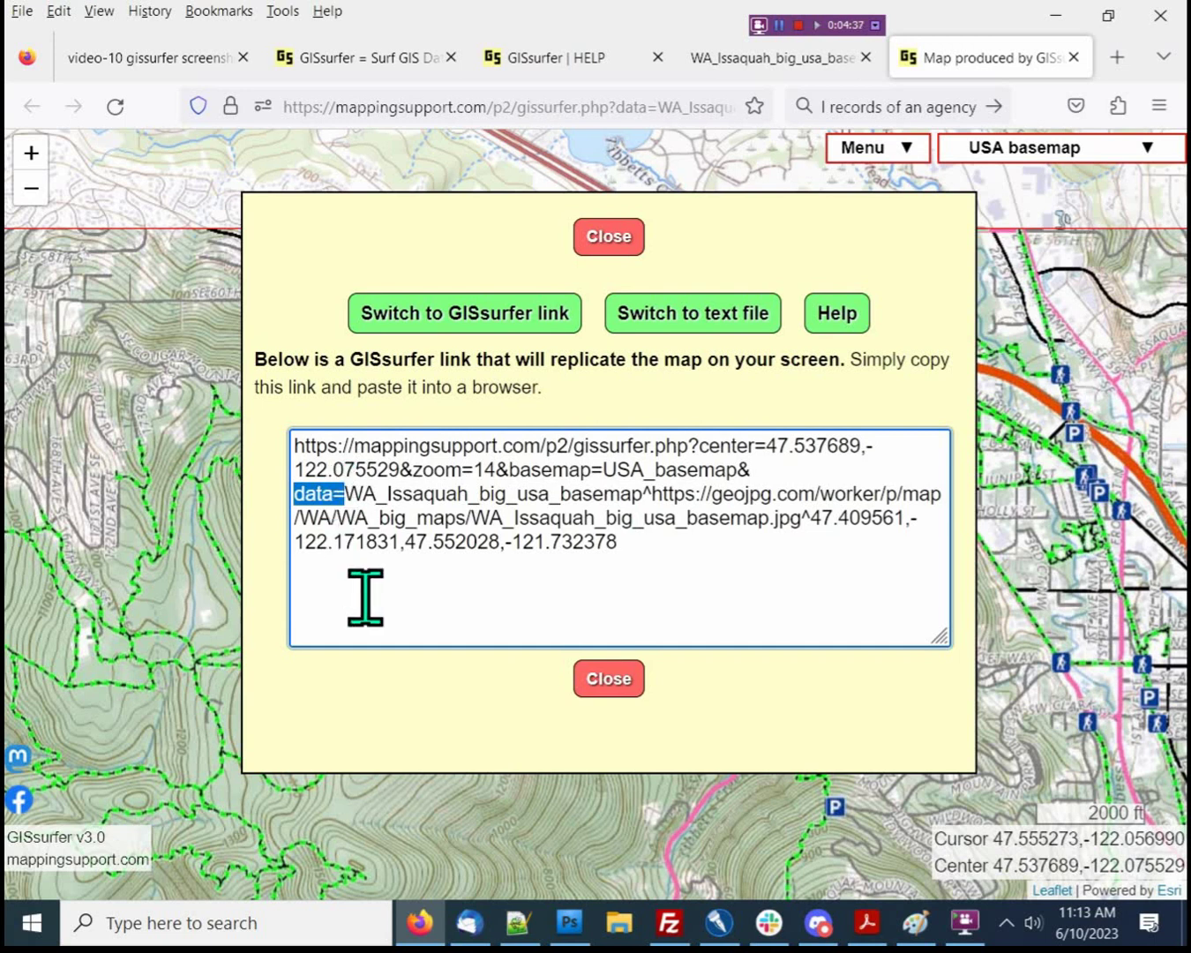
click(407, 494)
drag(346, 494, 801, 512)
click(651, 491)
click(779, 512)
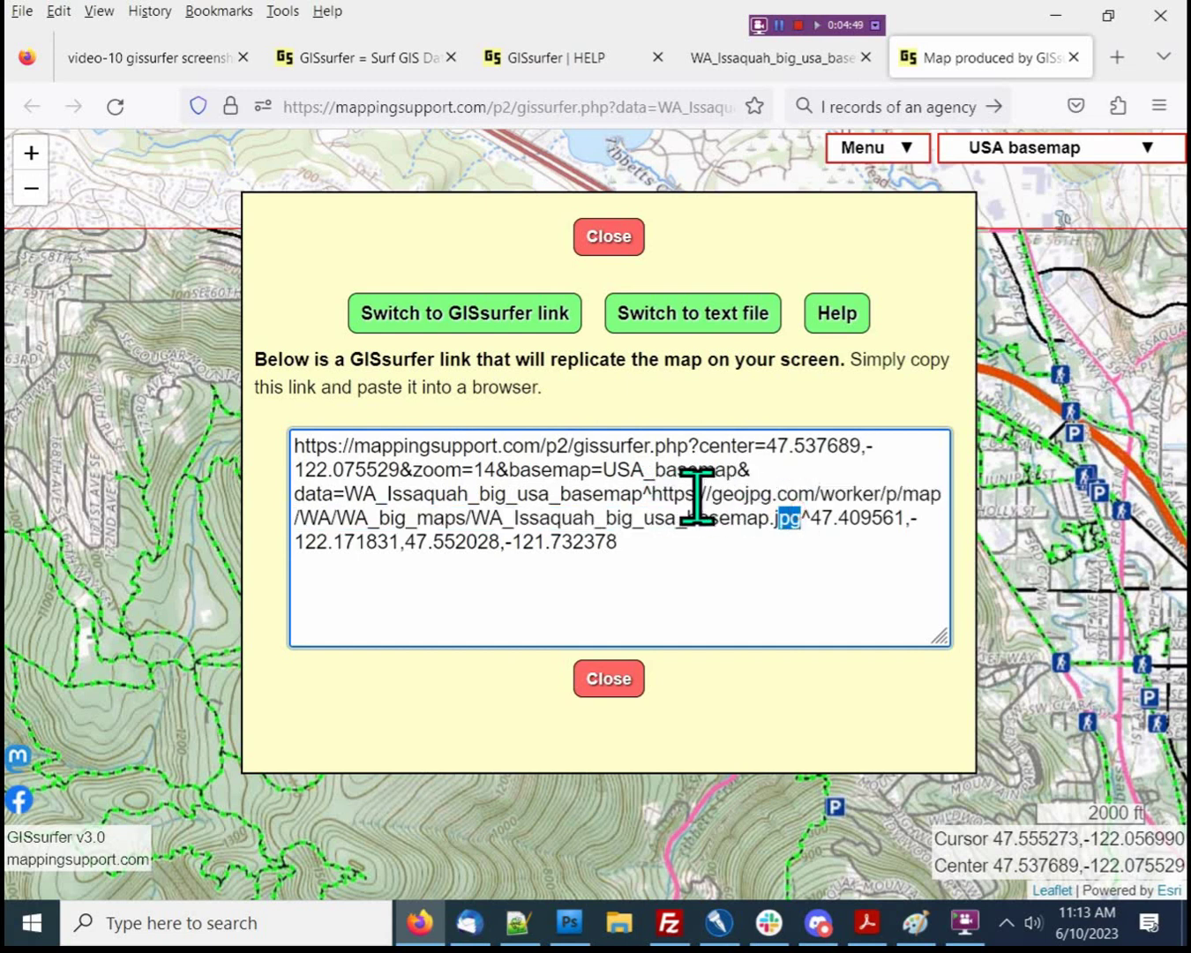
drag(655, 491, 798, 513)
click(664, 496)
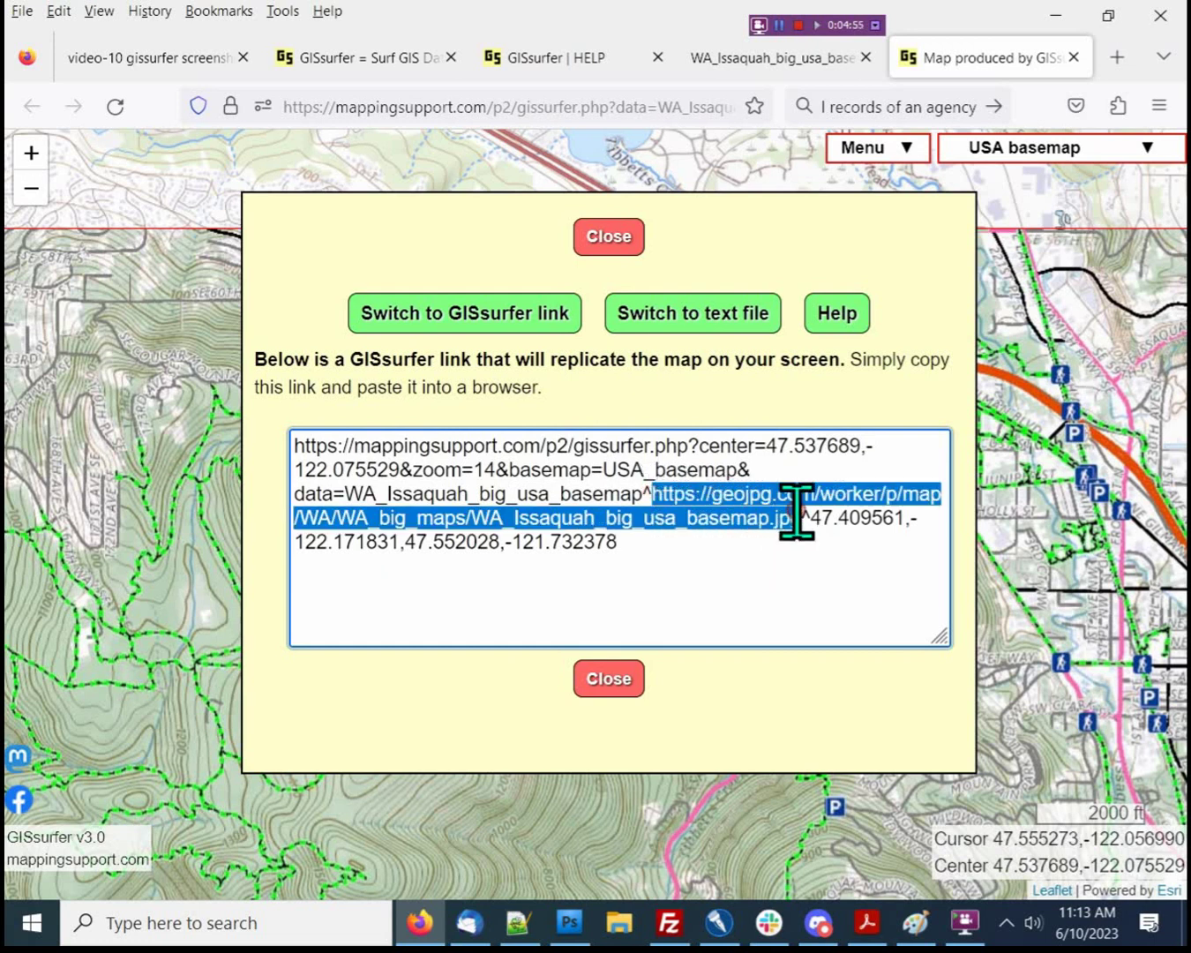
click(833, 611)
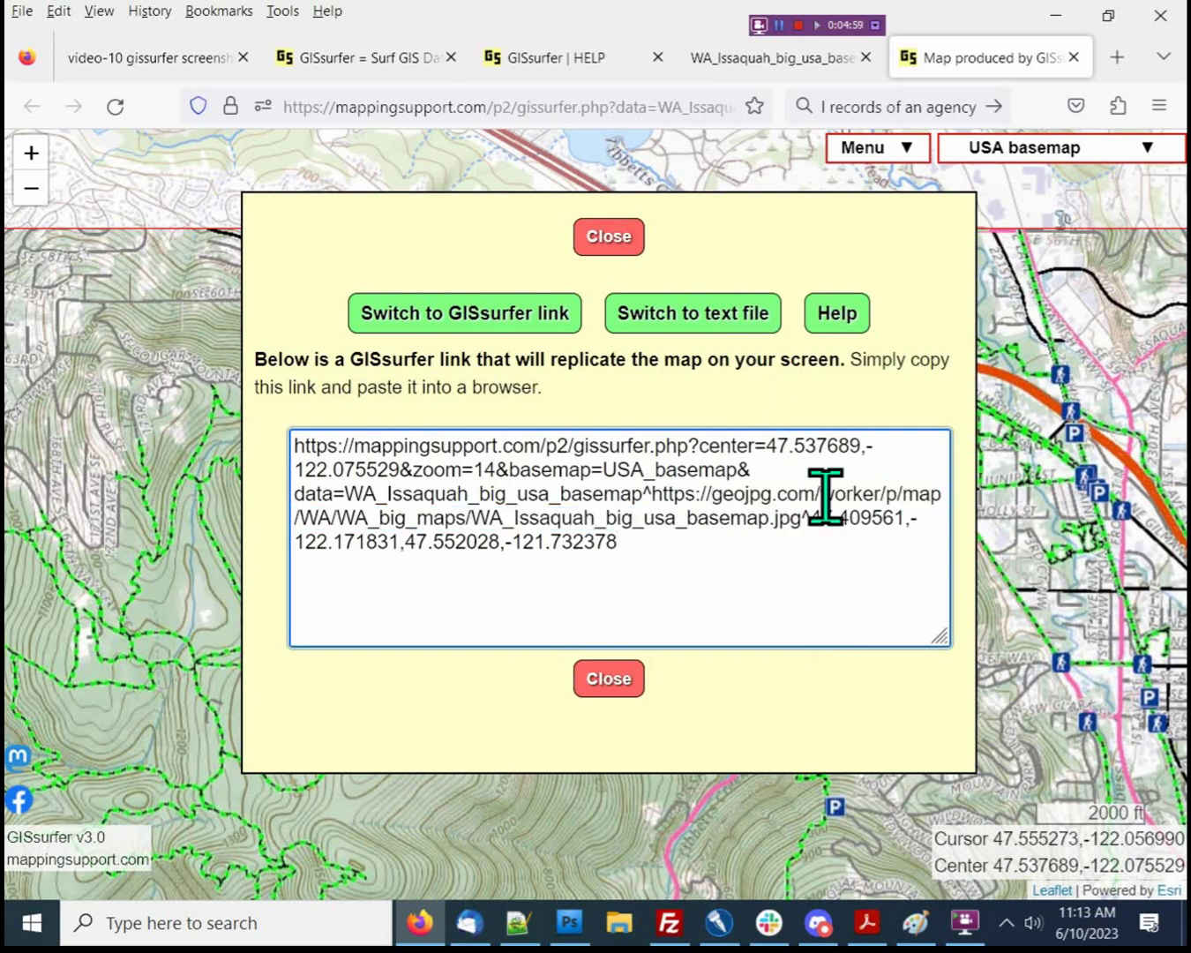
Examine the corner coordinates at the end of the map link, highlighting the whole set and the first latitude
shift+click(813, 523)
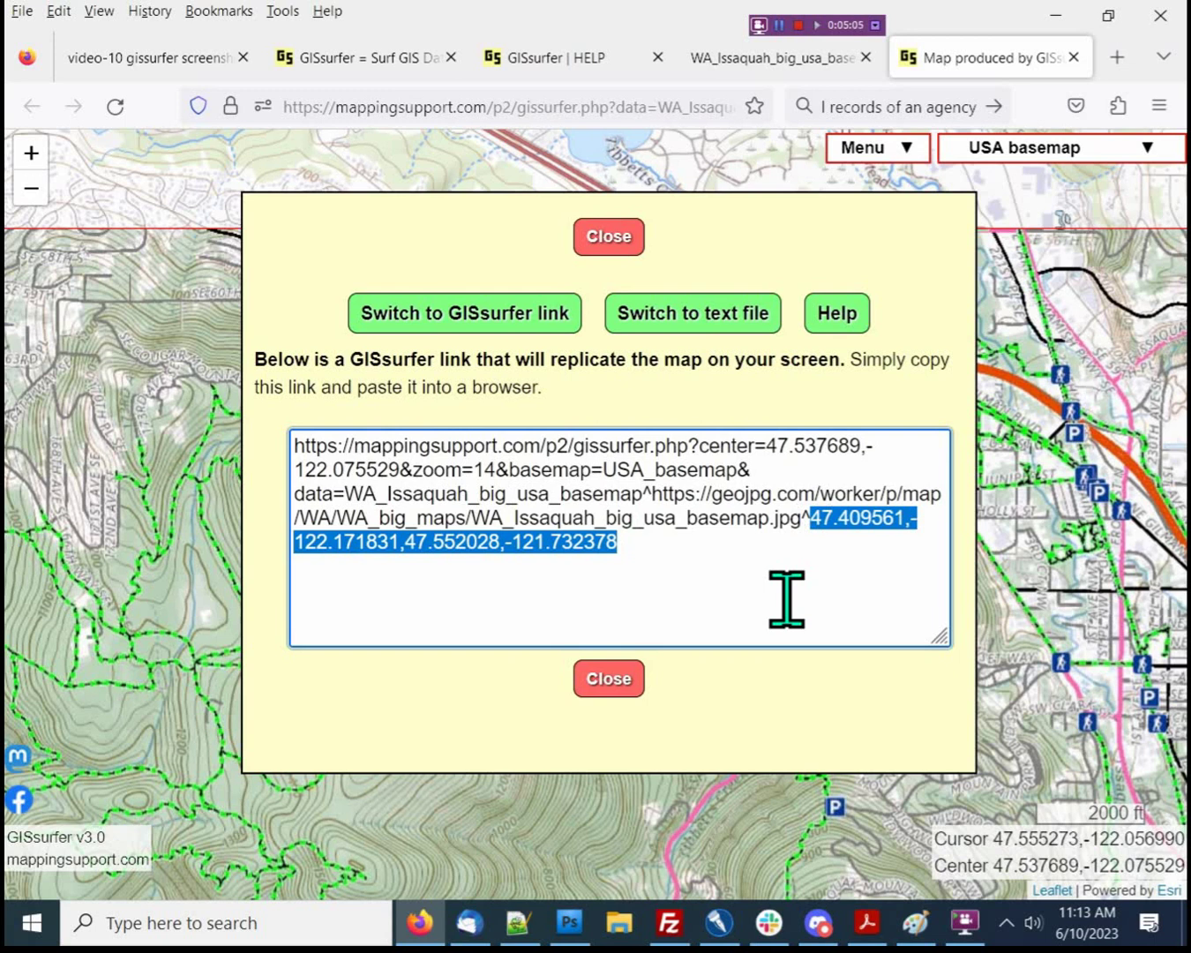
click(845, 575)
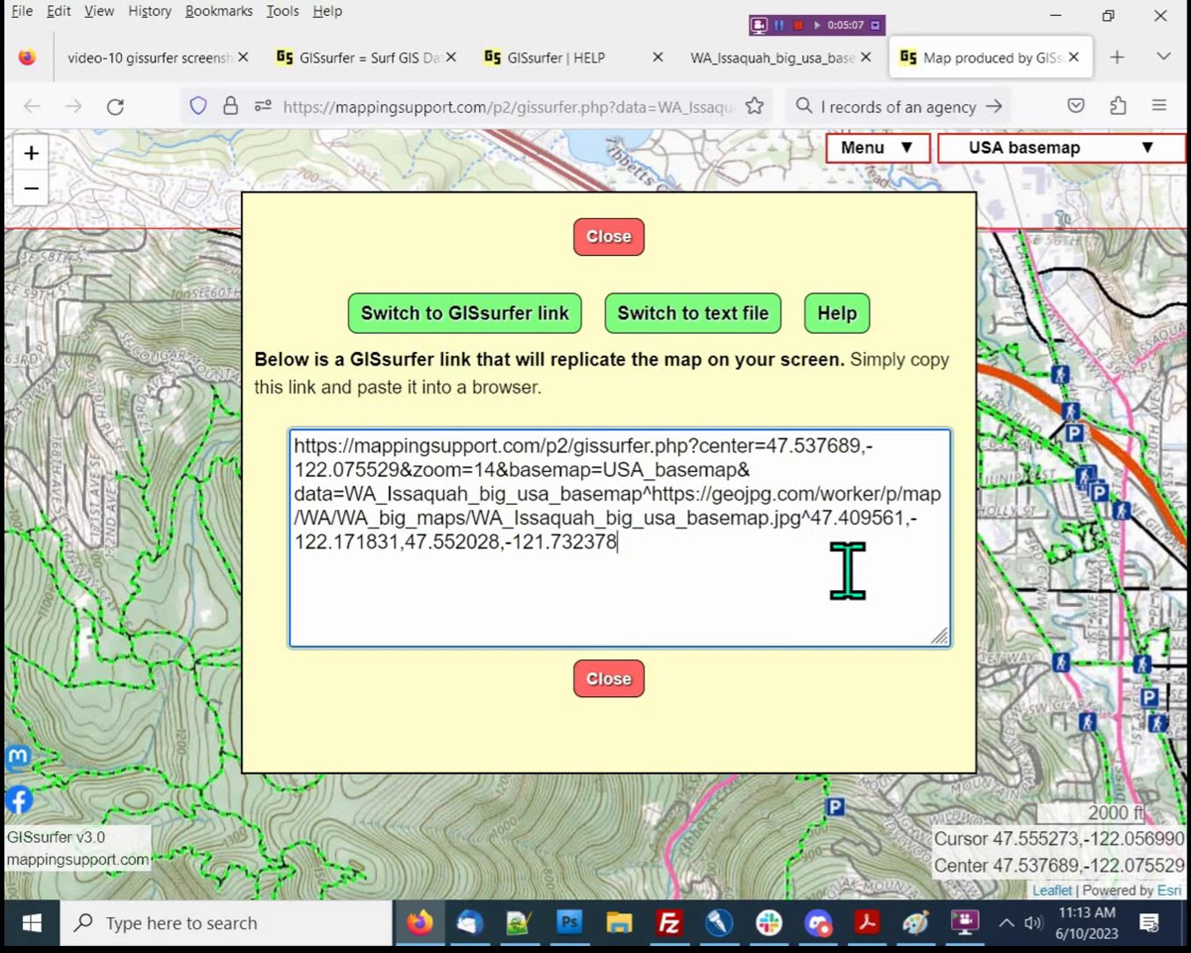
drag(816, 519, 907, 520)
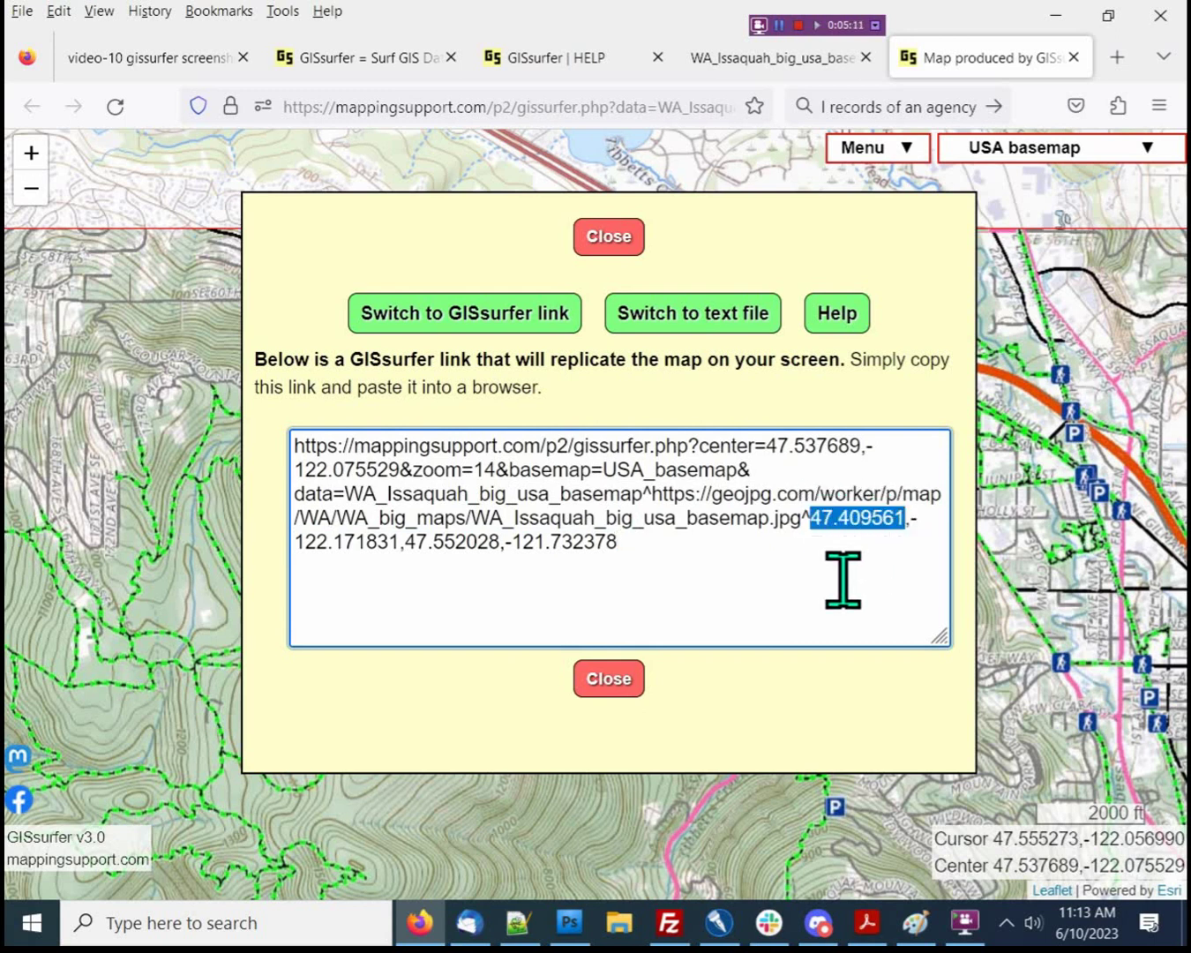
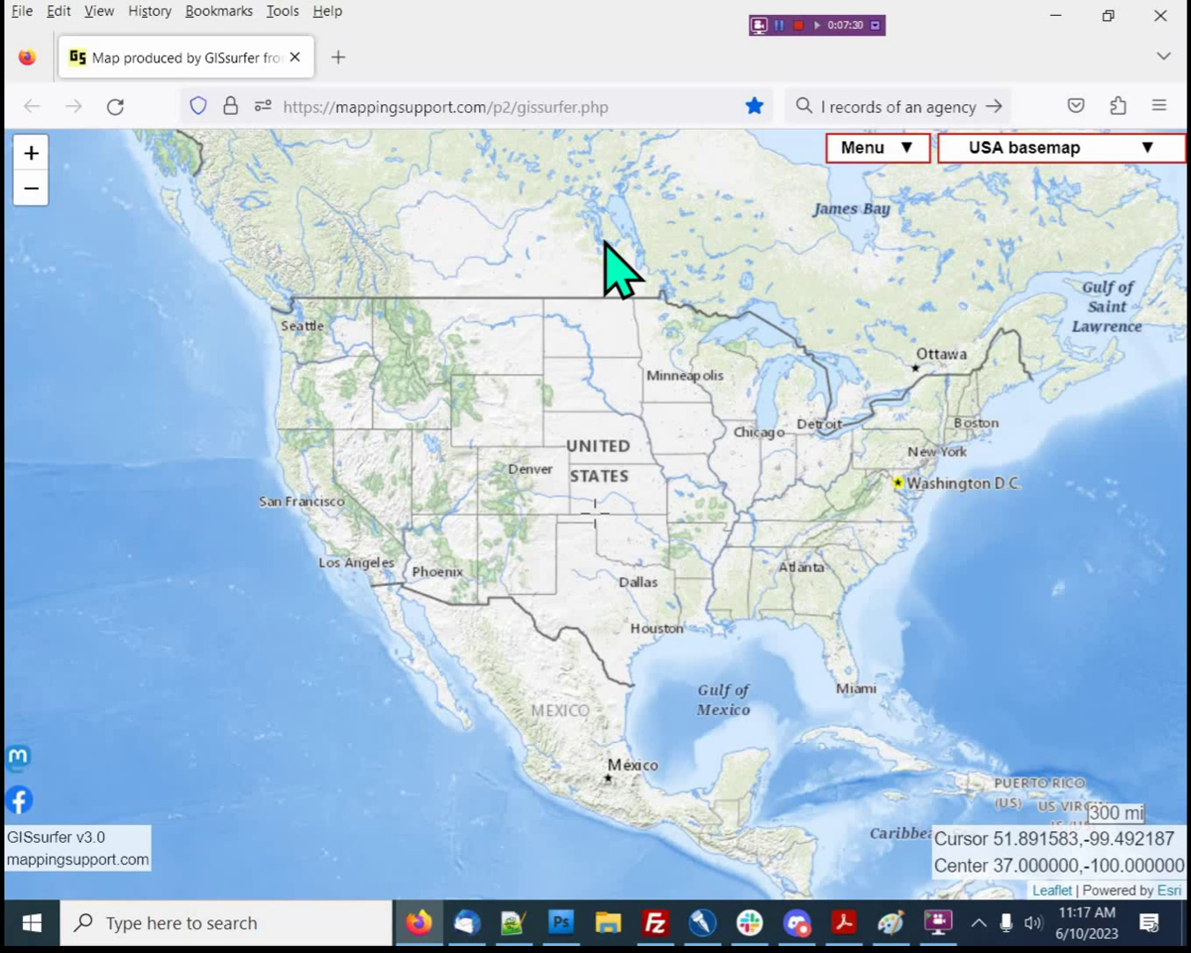
Open the recreation map of USFS trails with the 'USA scanned topo' basemap and display its list of basemaps and overlays
click(863, 157)
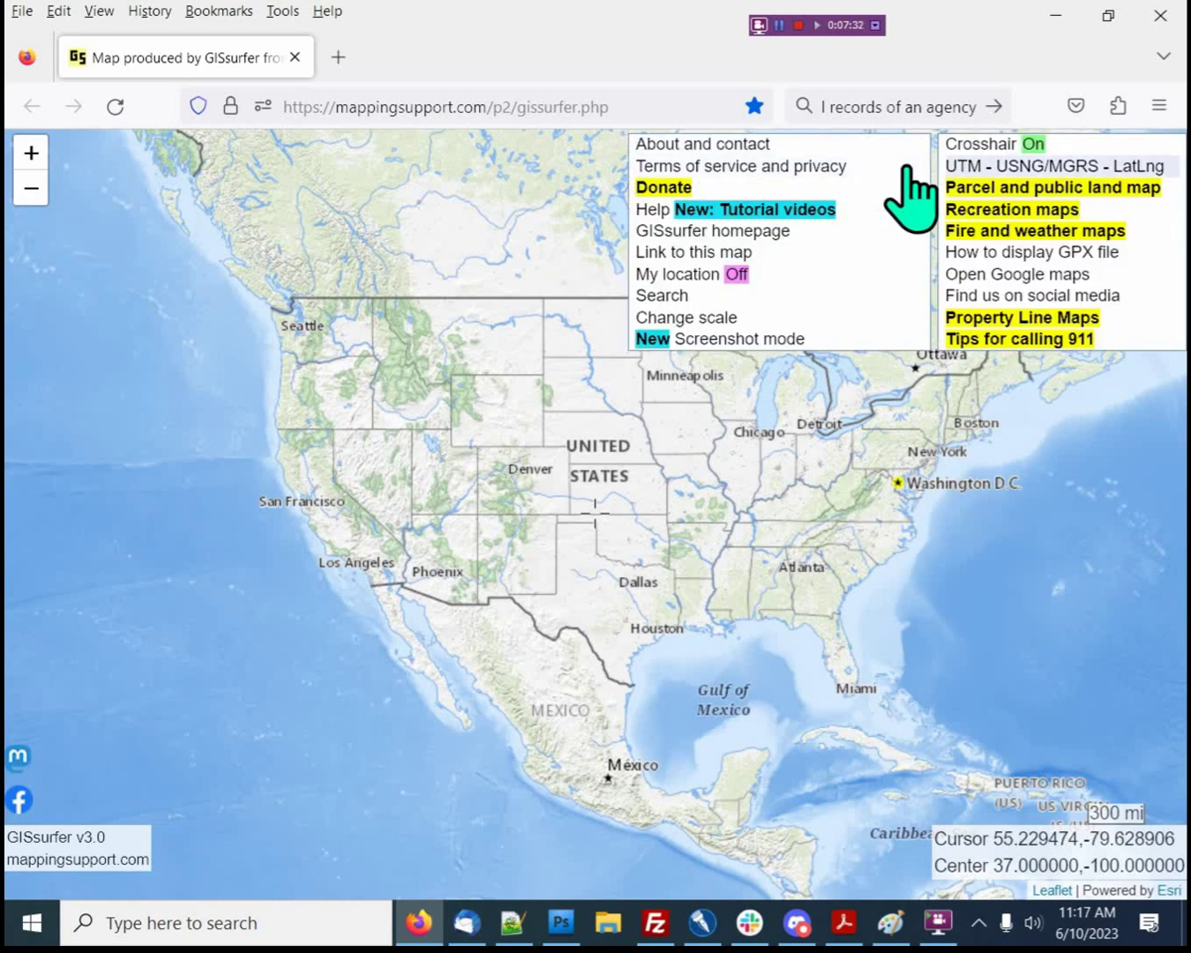
click(995, 210)
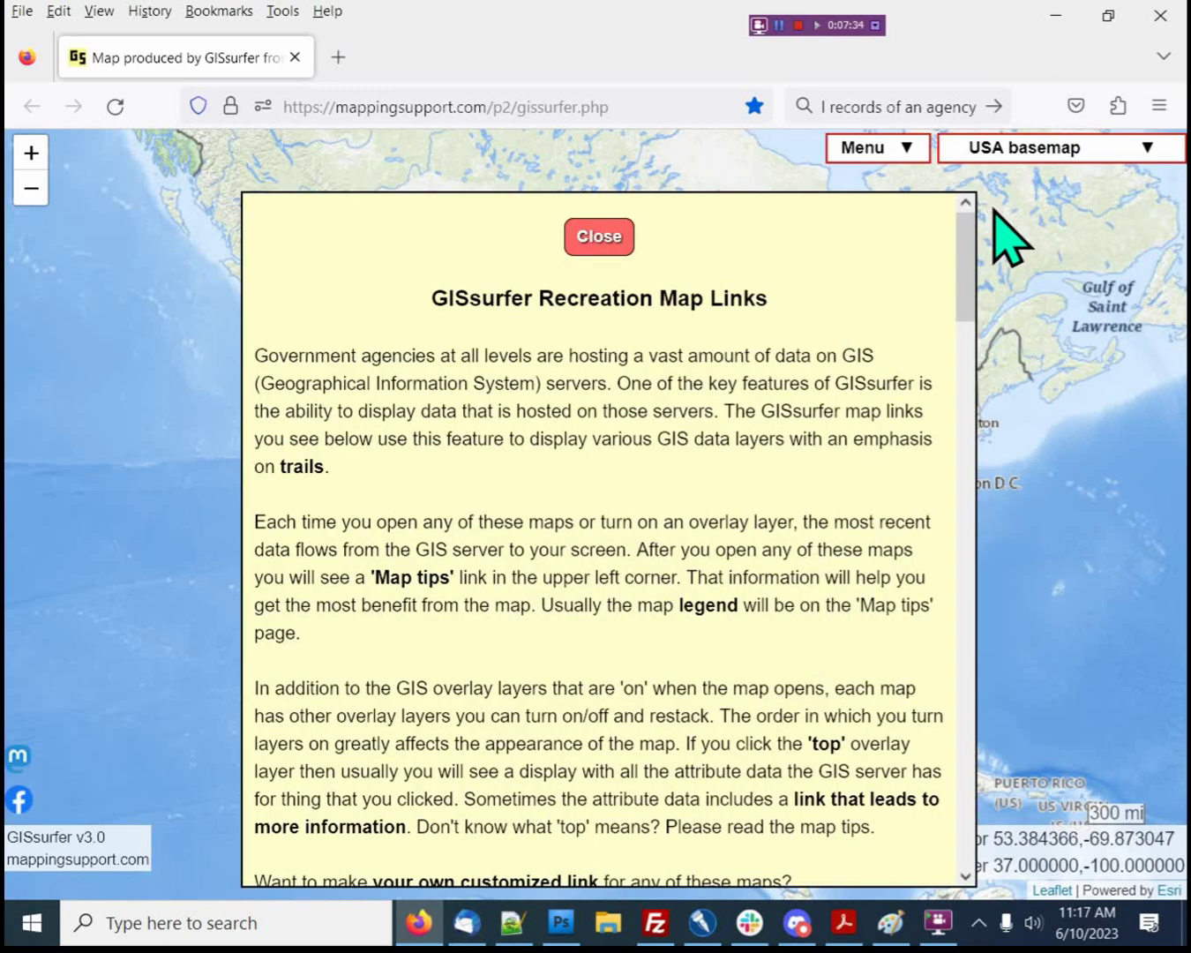
drag(966, 245, 974, 345)
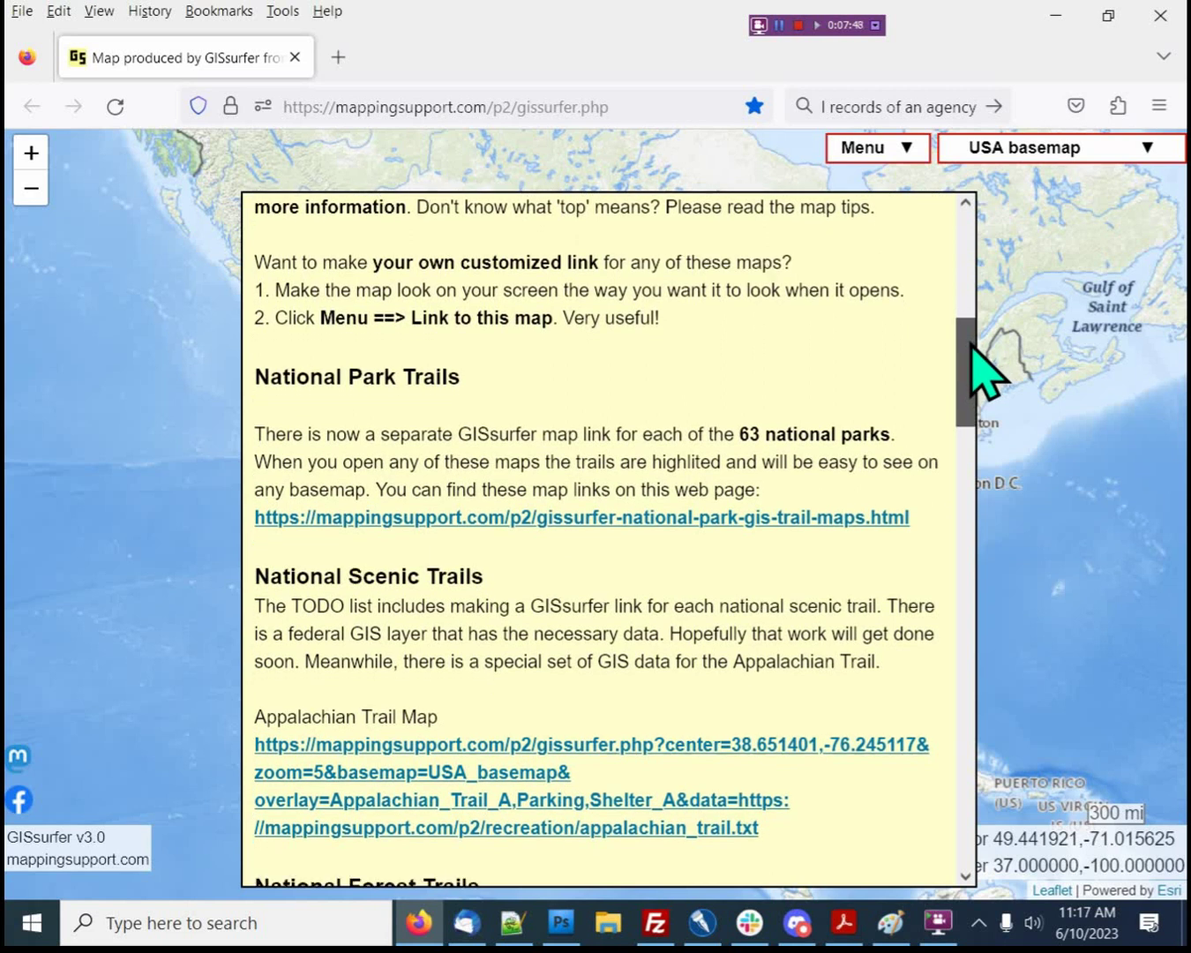
drag(973, 345, 979, 501)
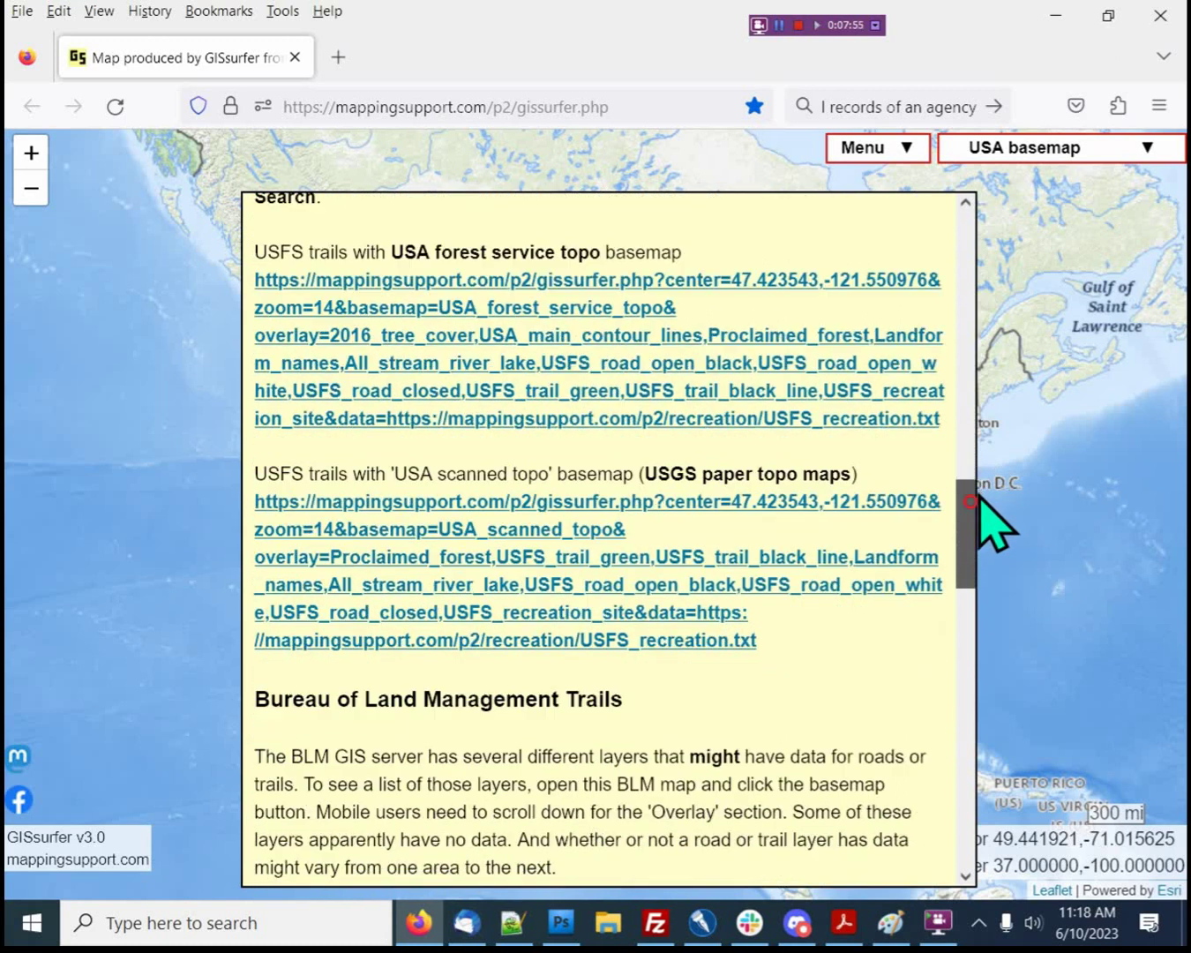
click(467, 557)
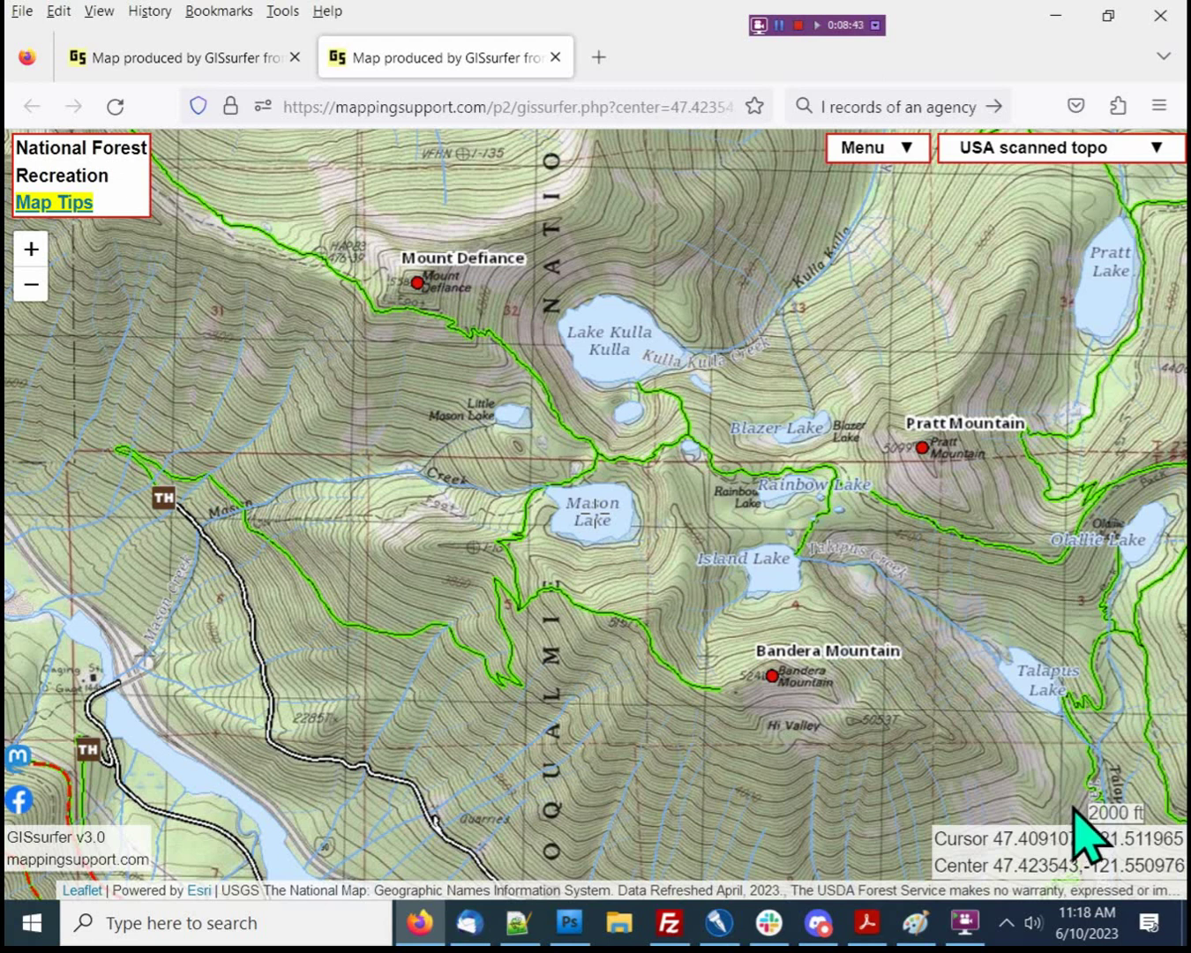
click(1009, 150)
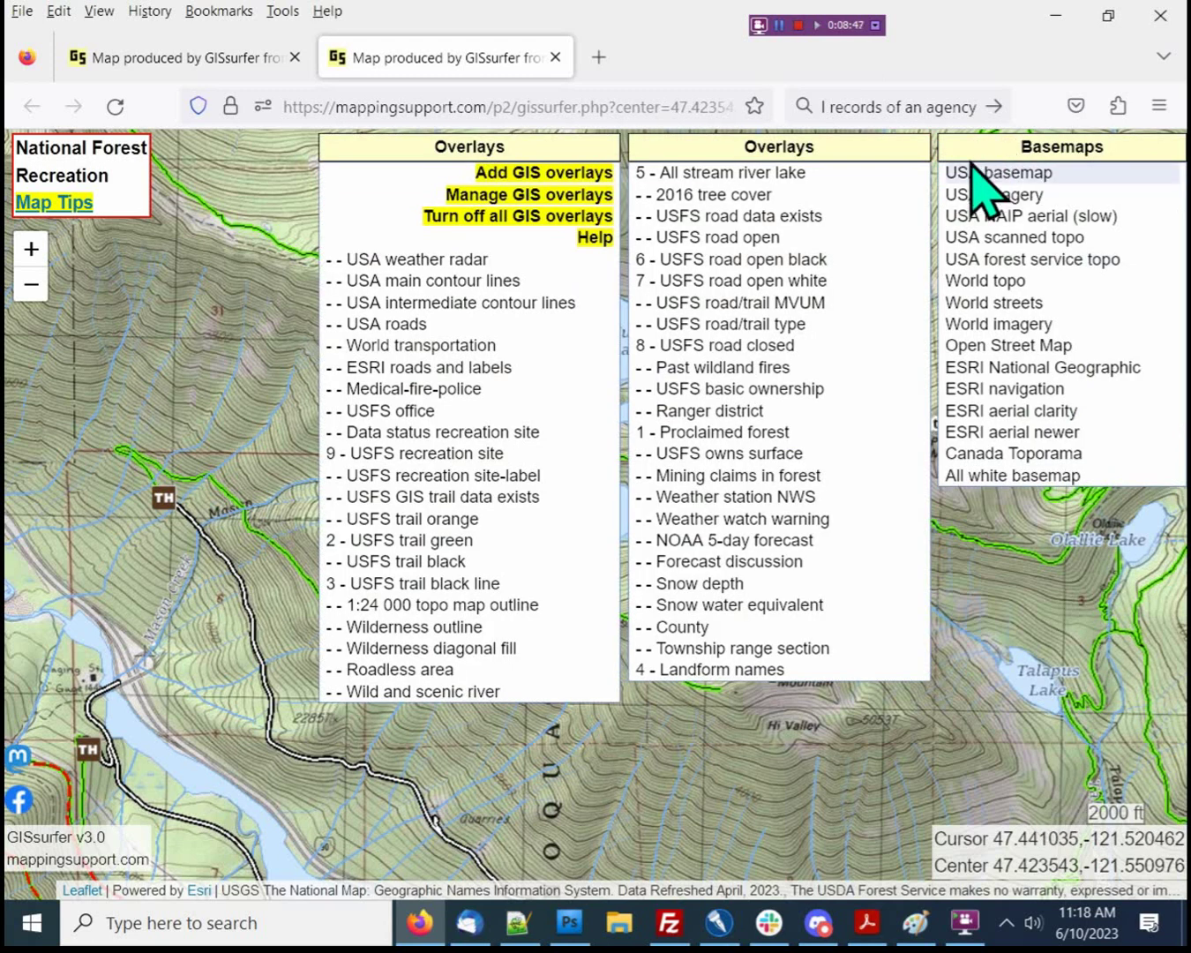
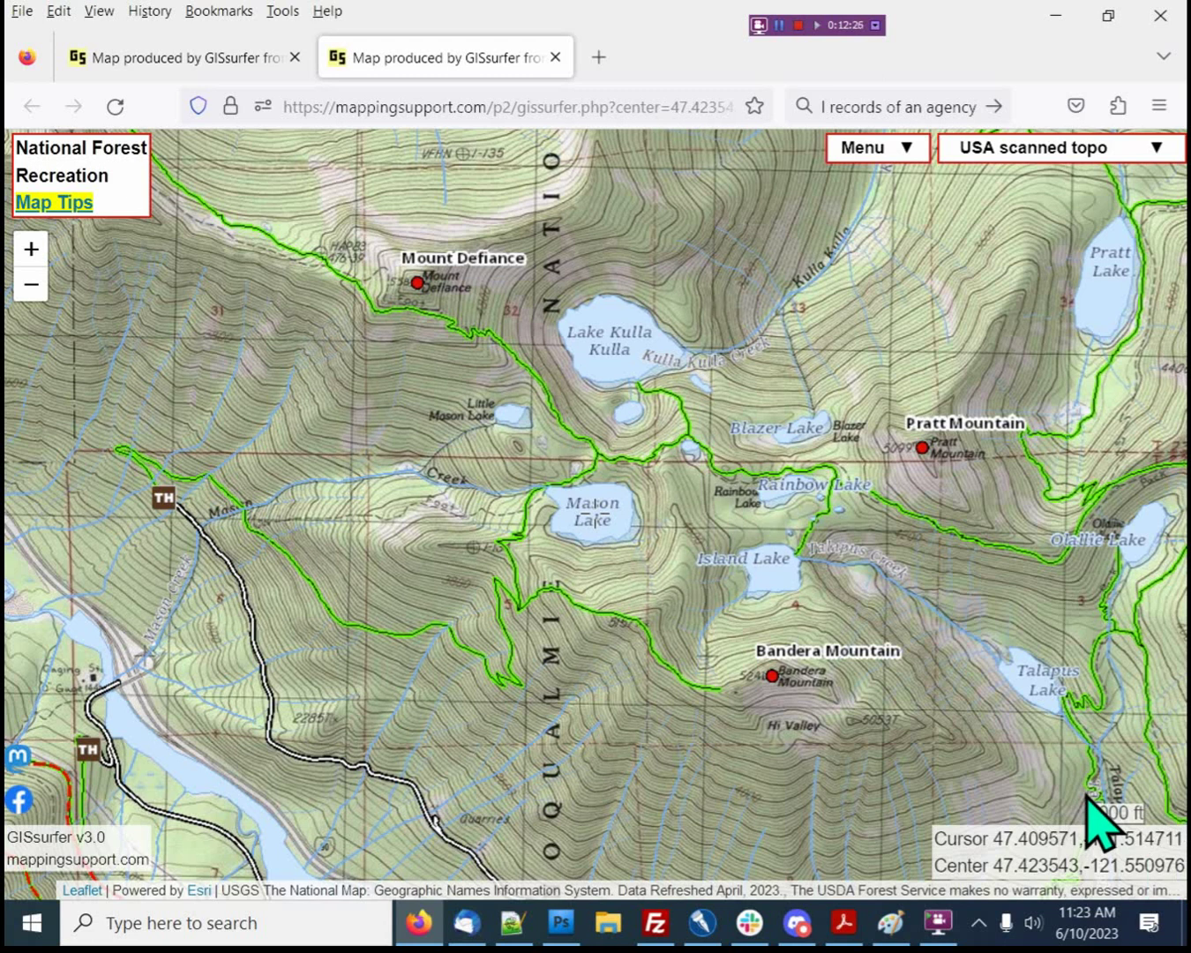
Show the National Forest Recreation map in the browser's full-screen view
key(F11)
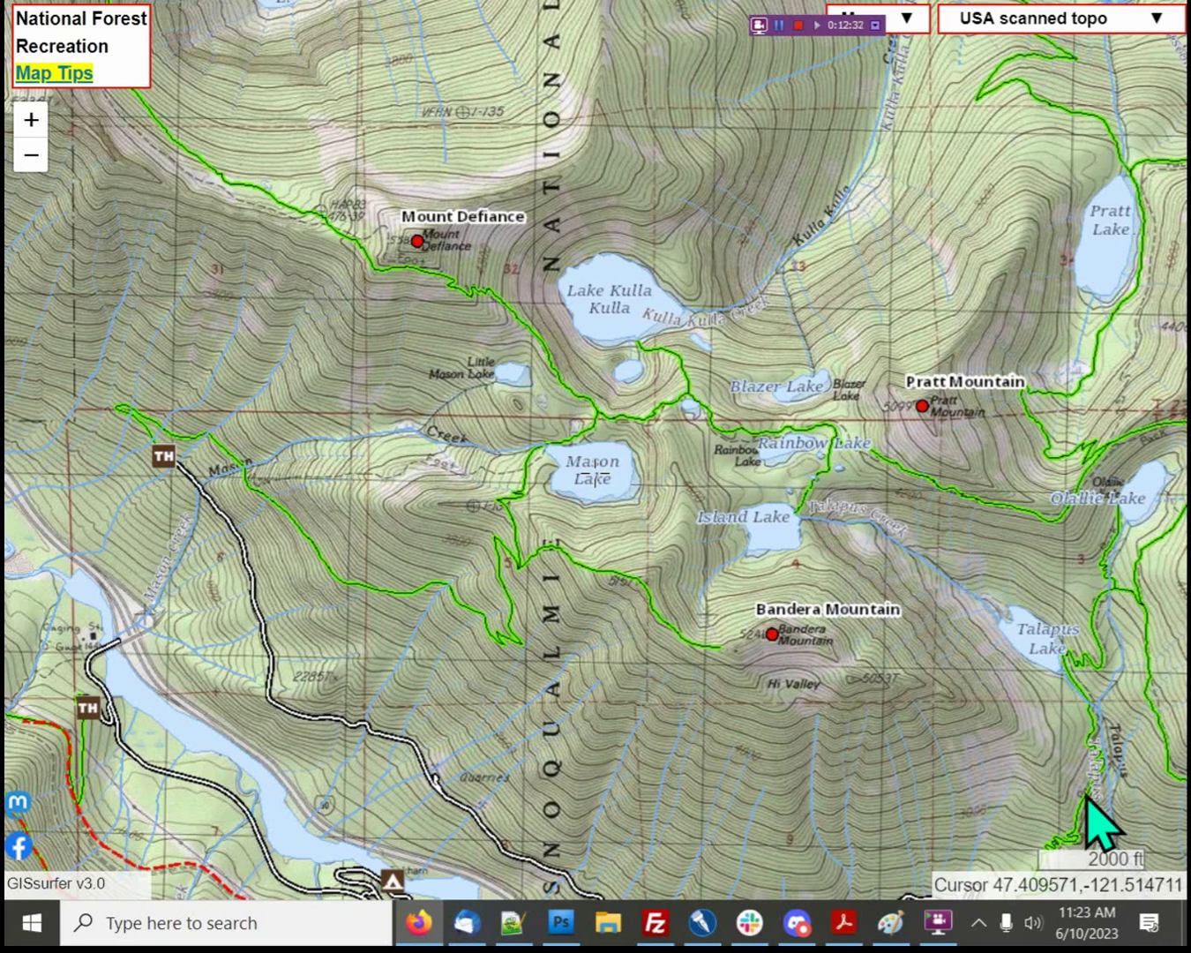
key(F11)
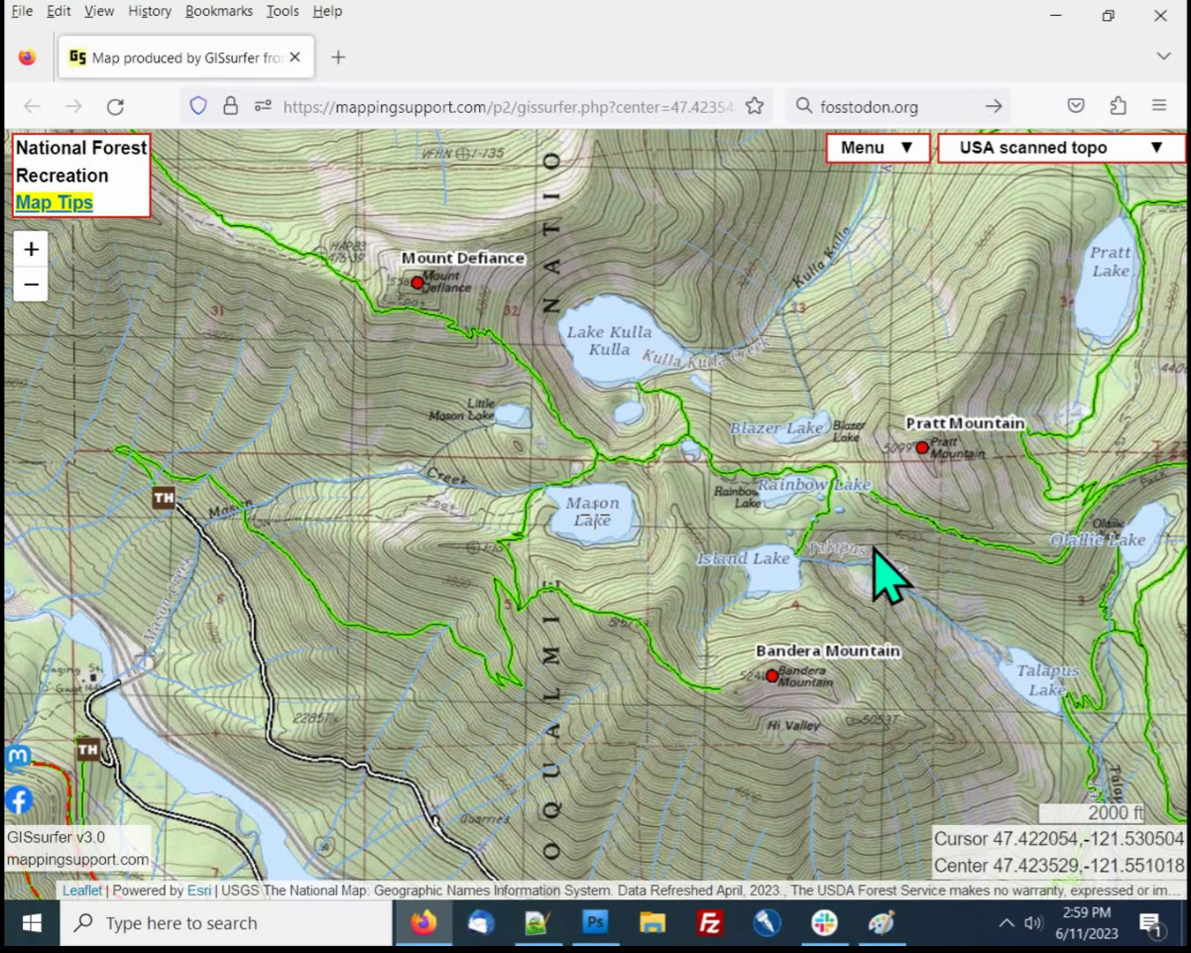
key(F11)
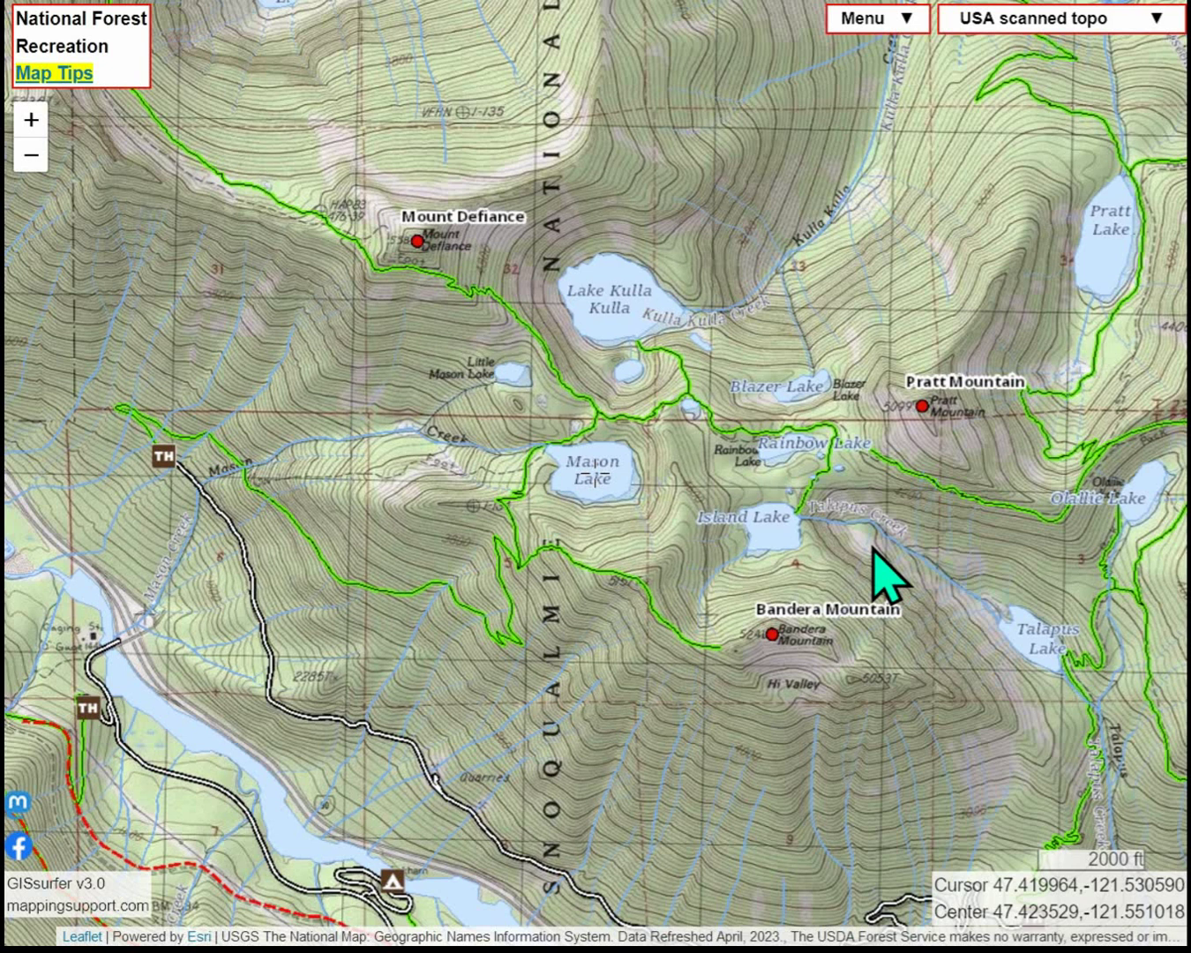
Start Screenshot mode for the National Forest Recreation map and expand its "Please read me" instructions
click(881, 24)
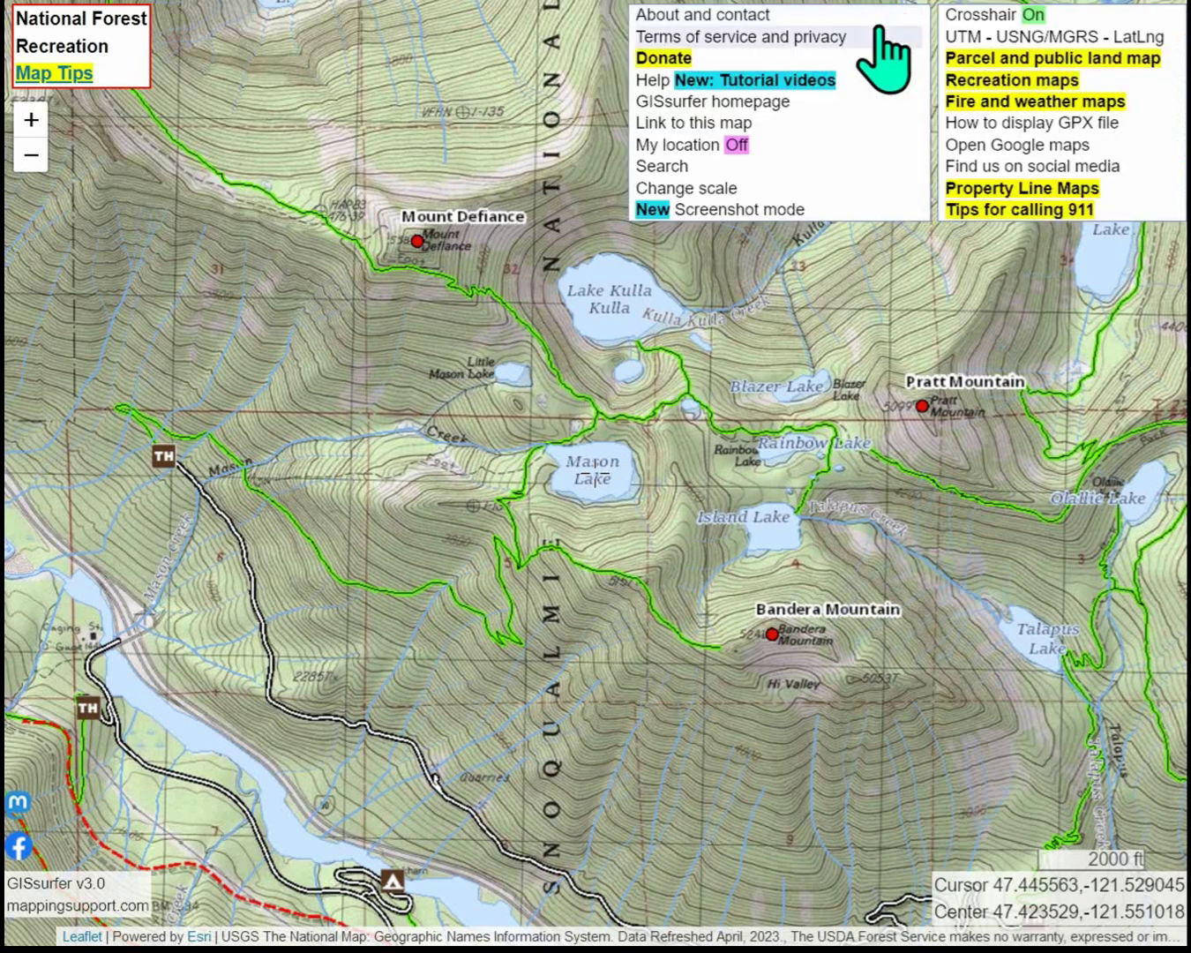
click(774, 212)
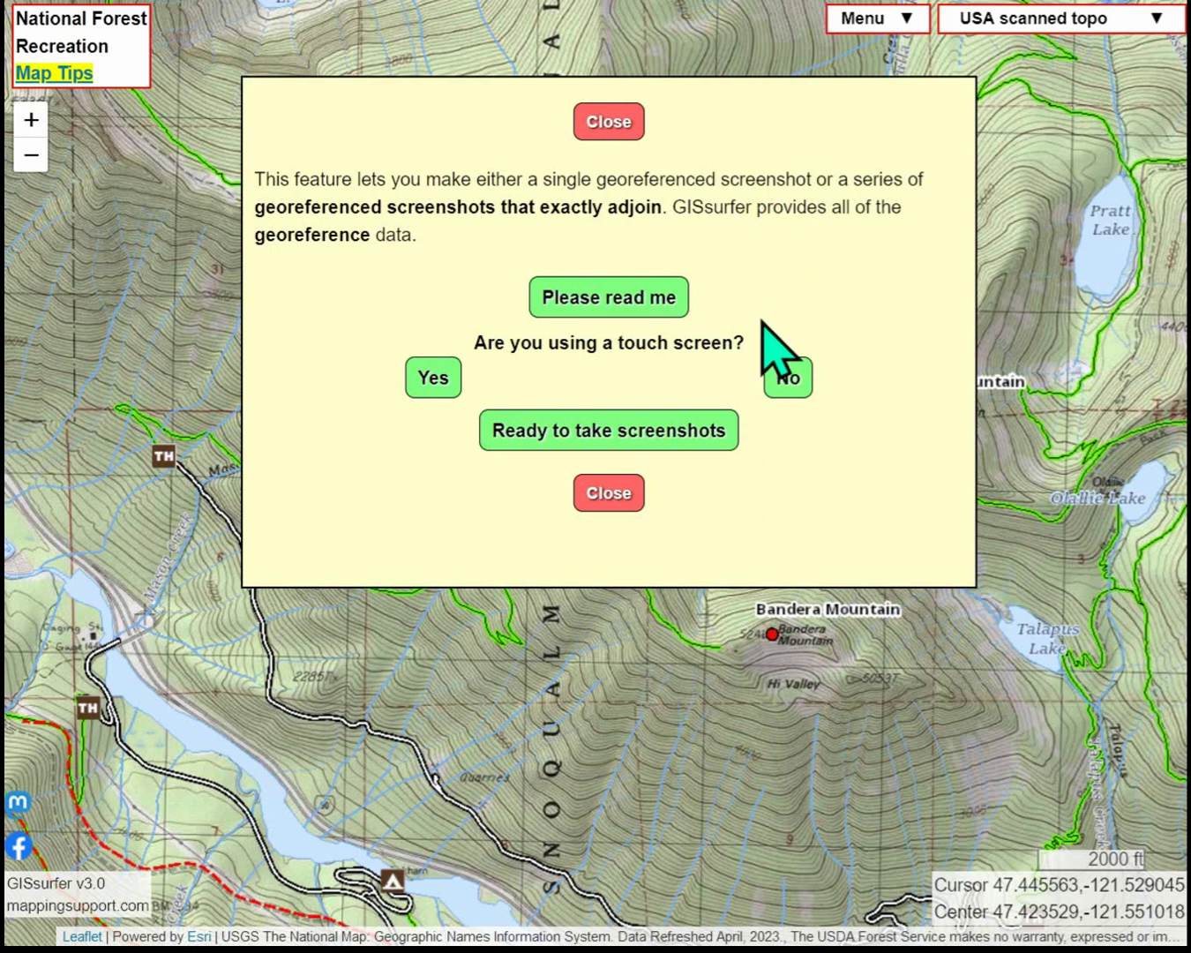
click(632, 305)
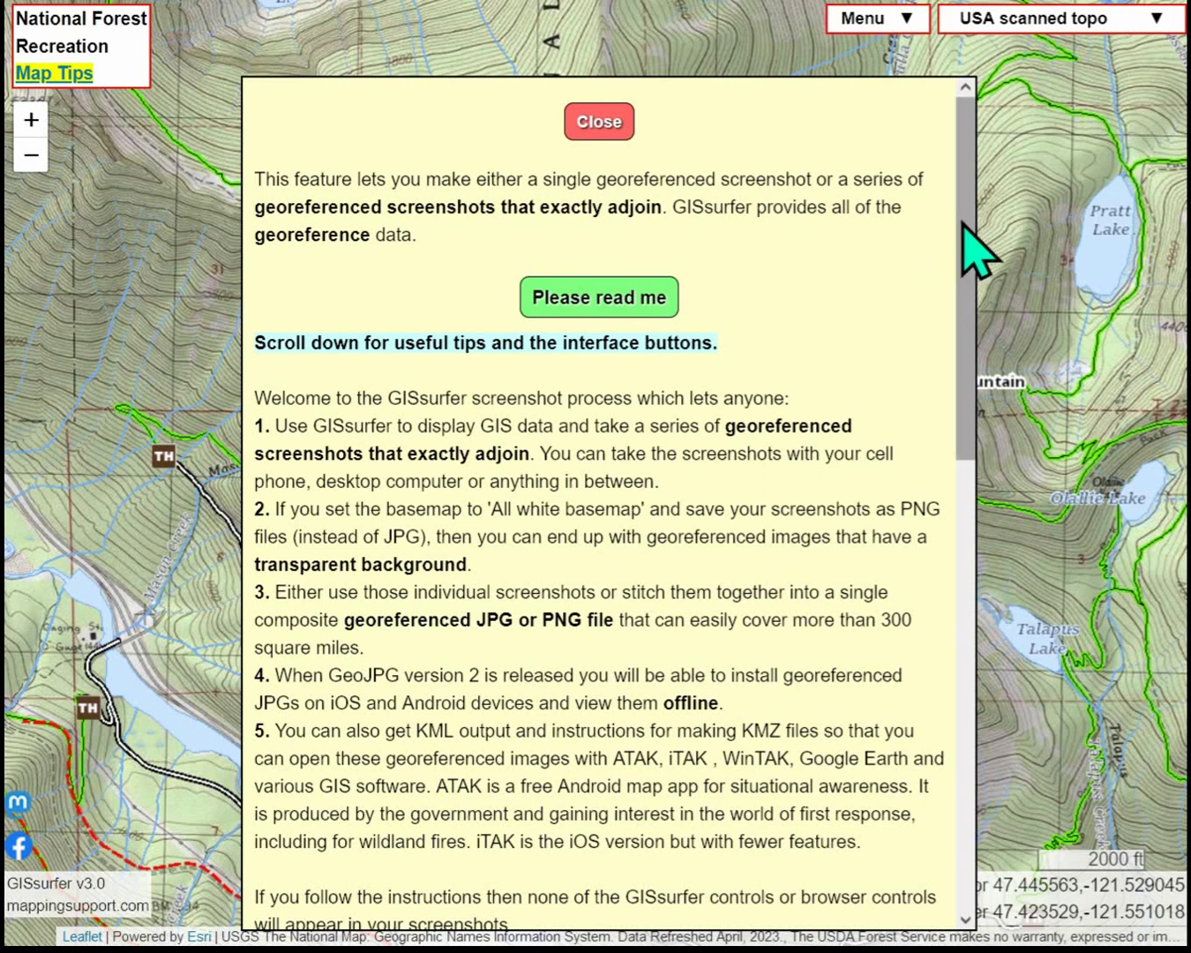
Read through the screenshot tips, answer No to using a touch screen, start taking screenshots, and dismiss the save message over the map
scroll(966, 253, down, 1)
drag(976, 283, 971, 639)
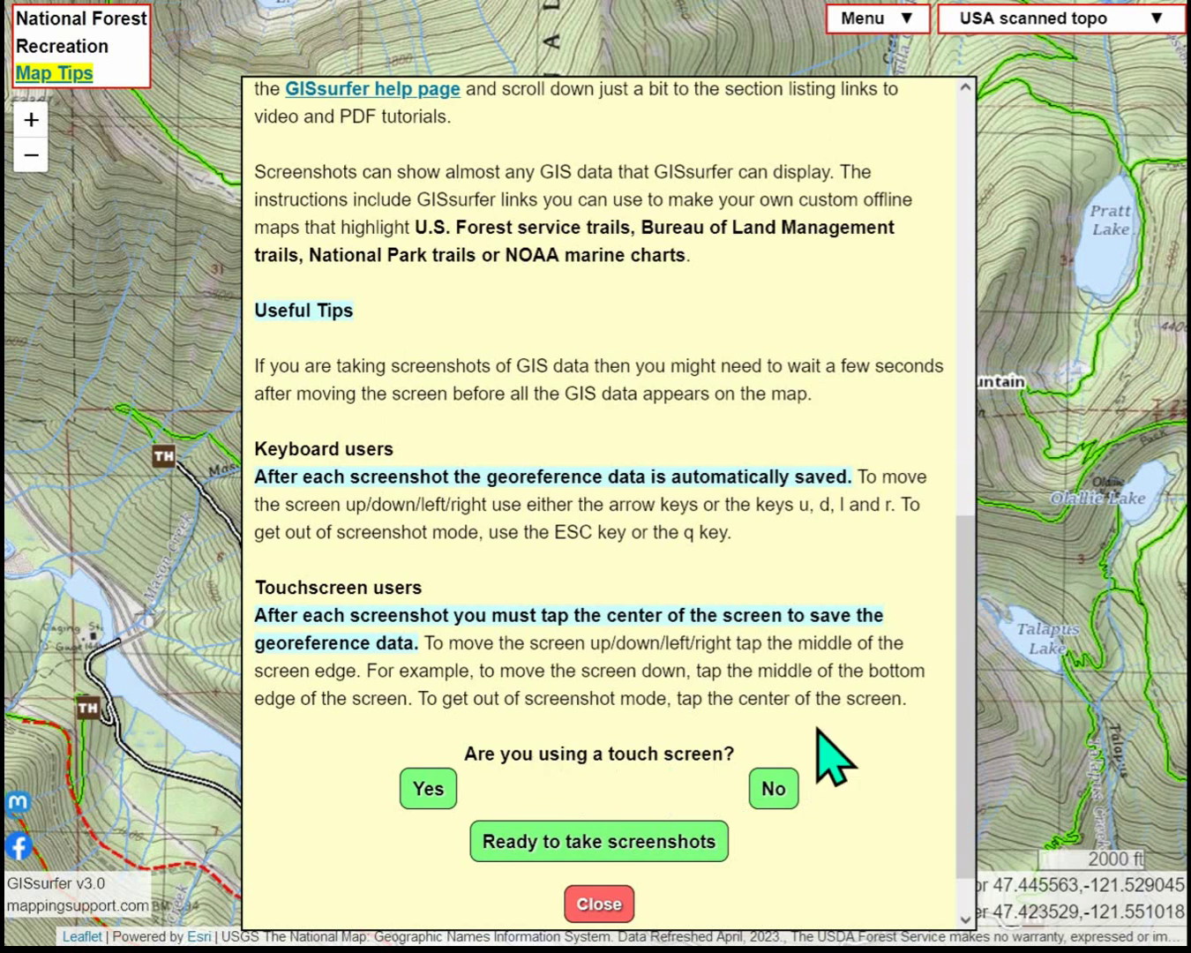
drag(959, 691, 970, 748)
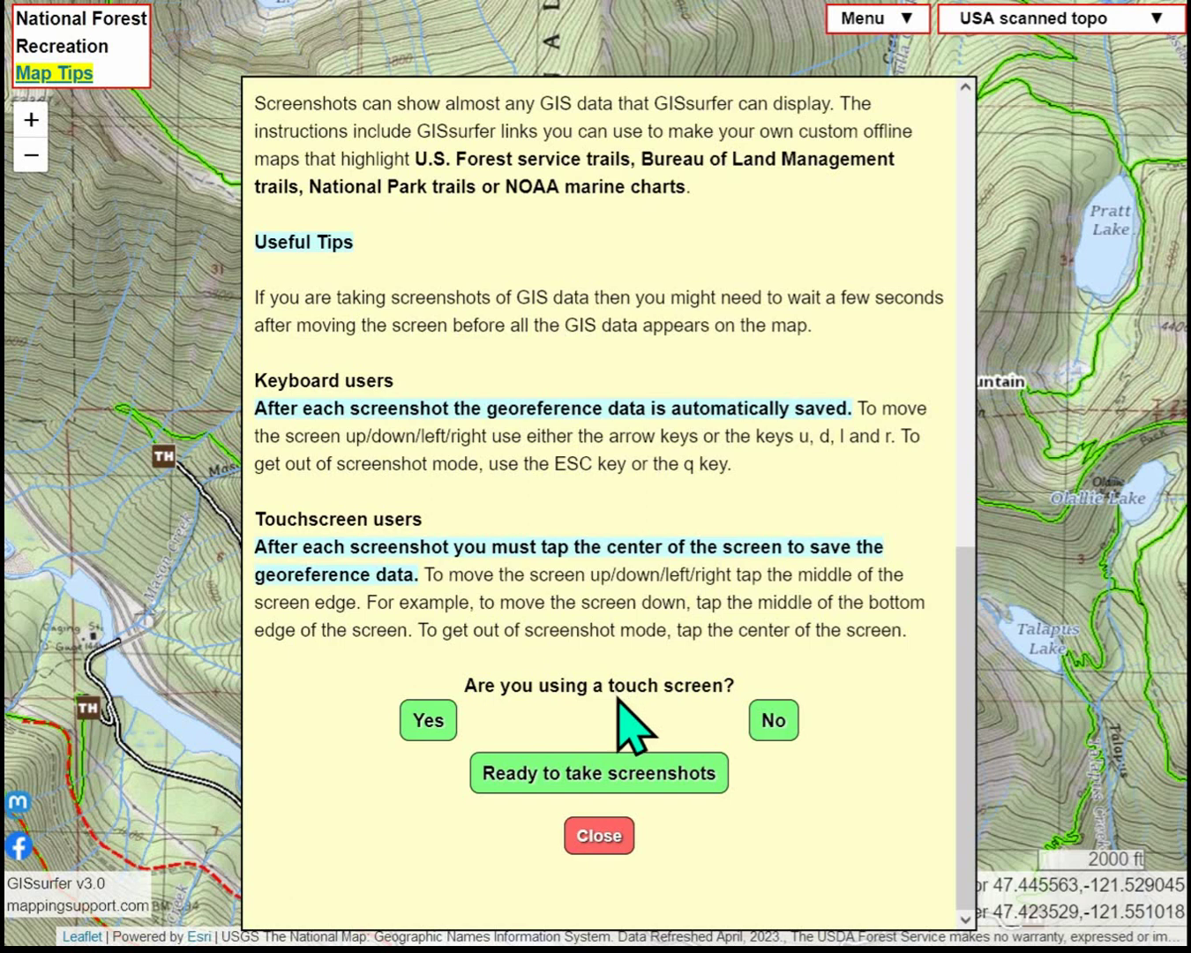
click(774, 722)
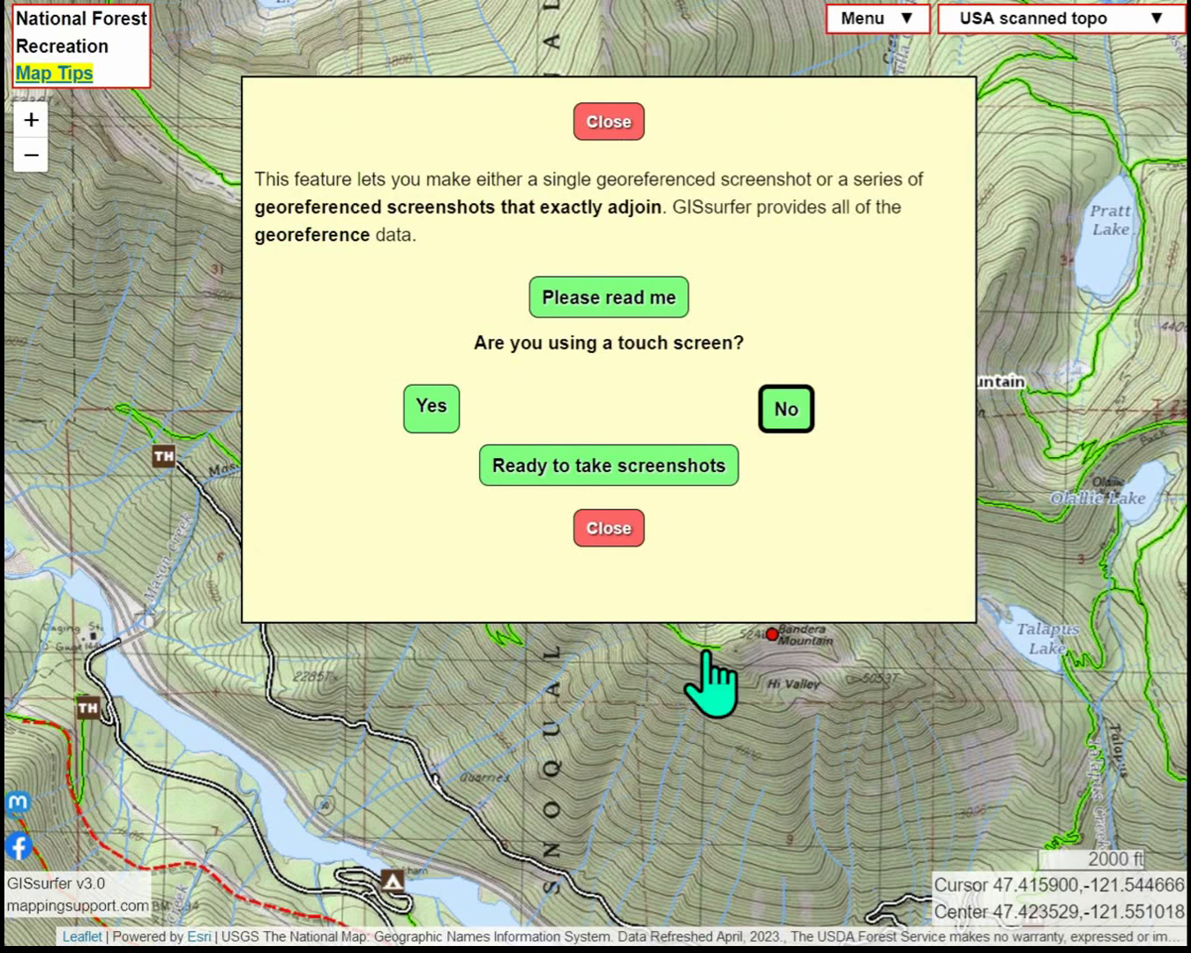
click(657, 466)
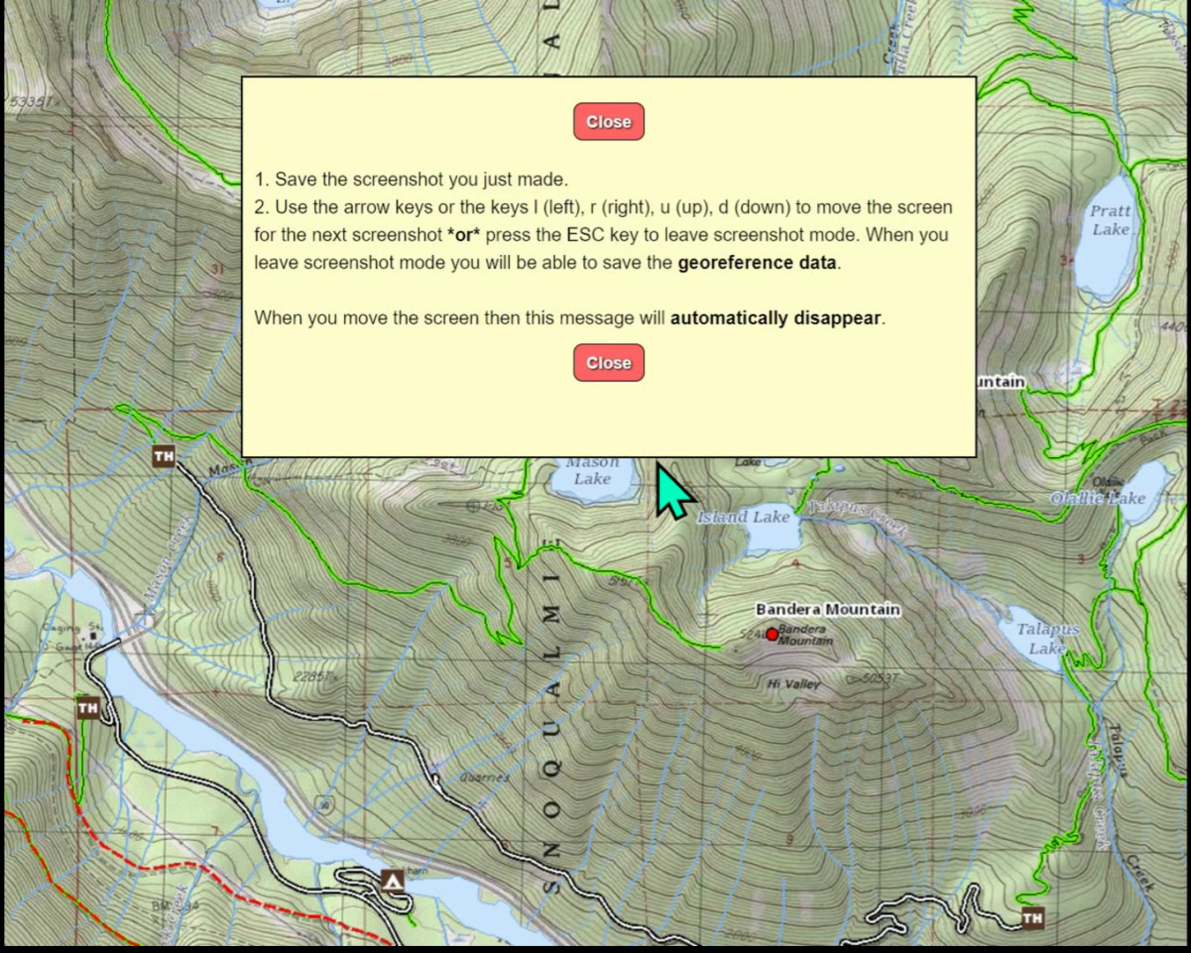
key(Escape)
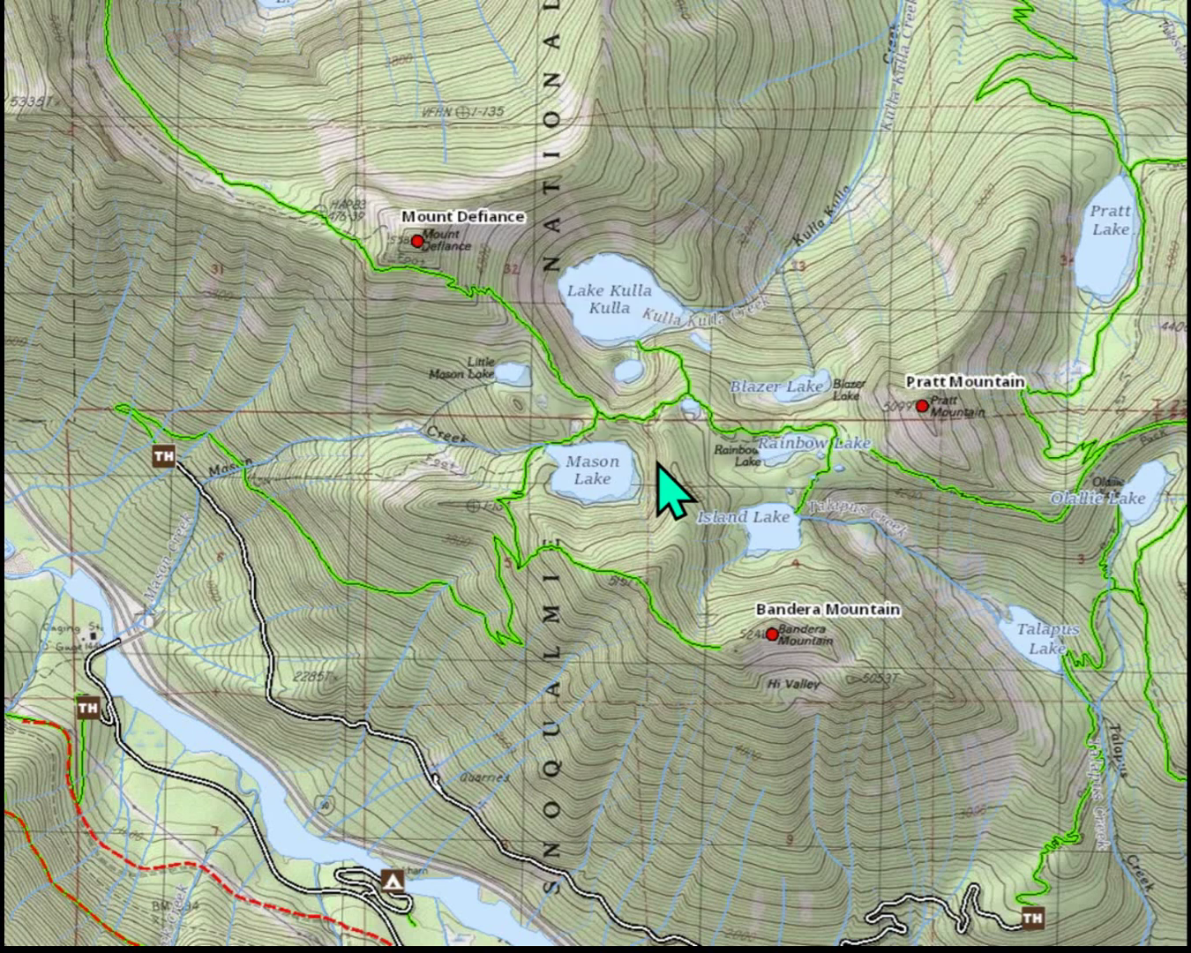
Switch to Paint and paste the captured map screenshot onto the blank canvas
key(alt+Tab)
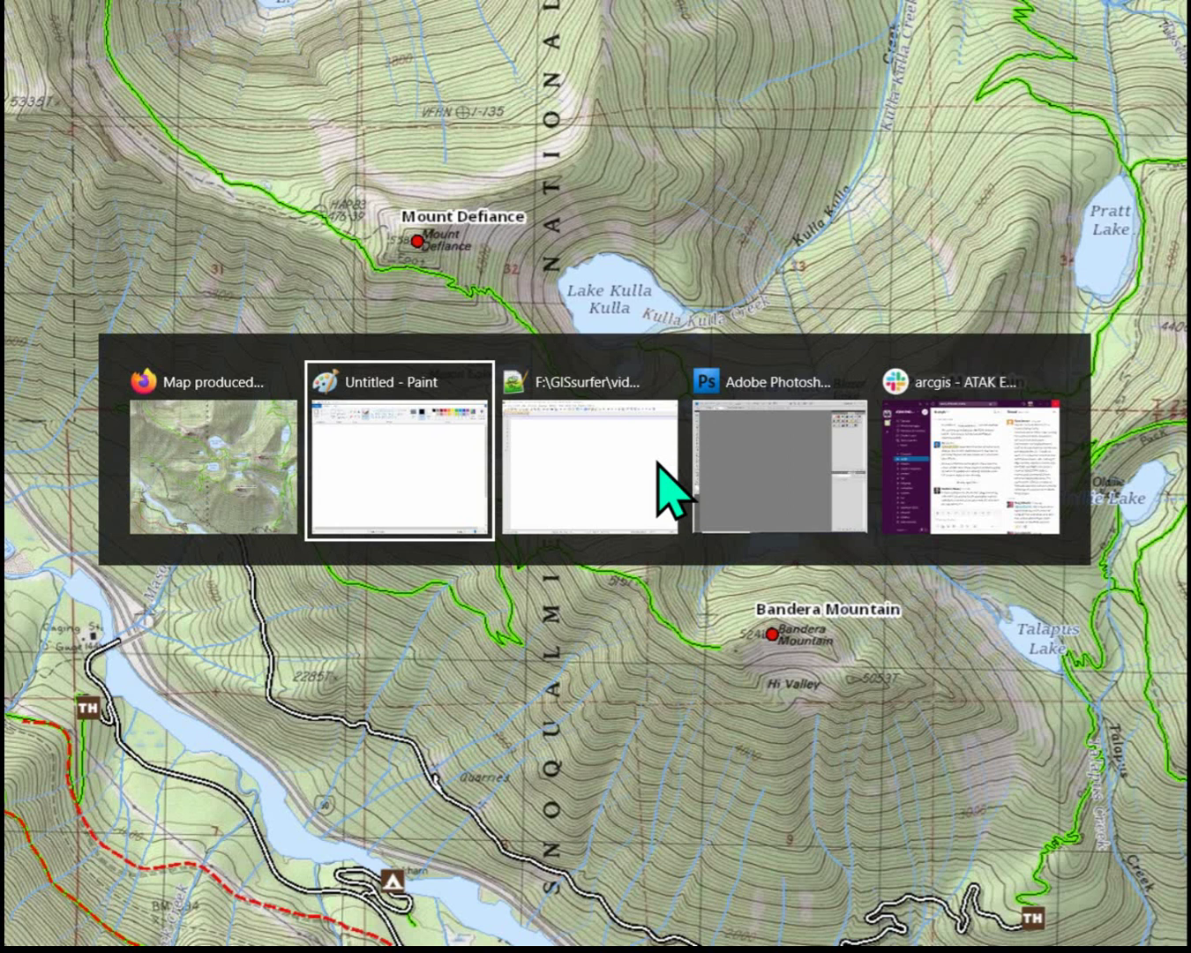
key(alt+Tab)
key(alt+Tab)
key(alt+Tab)
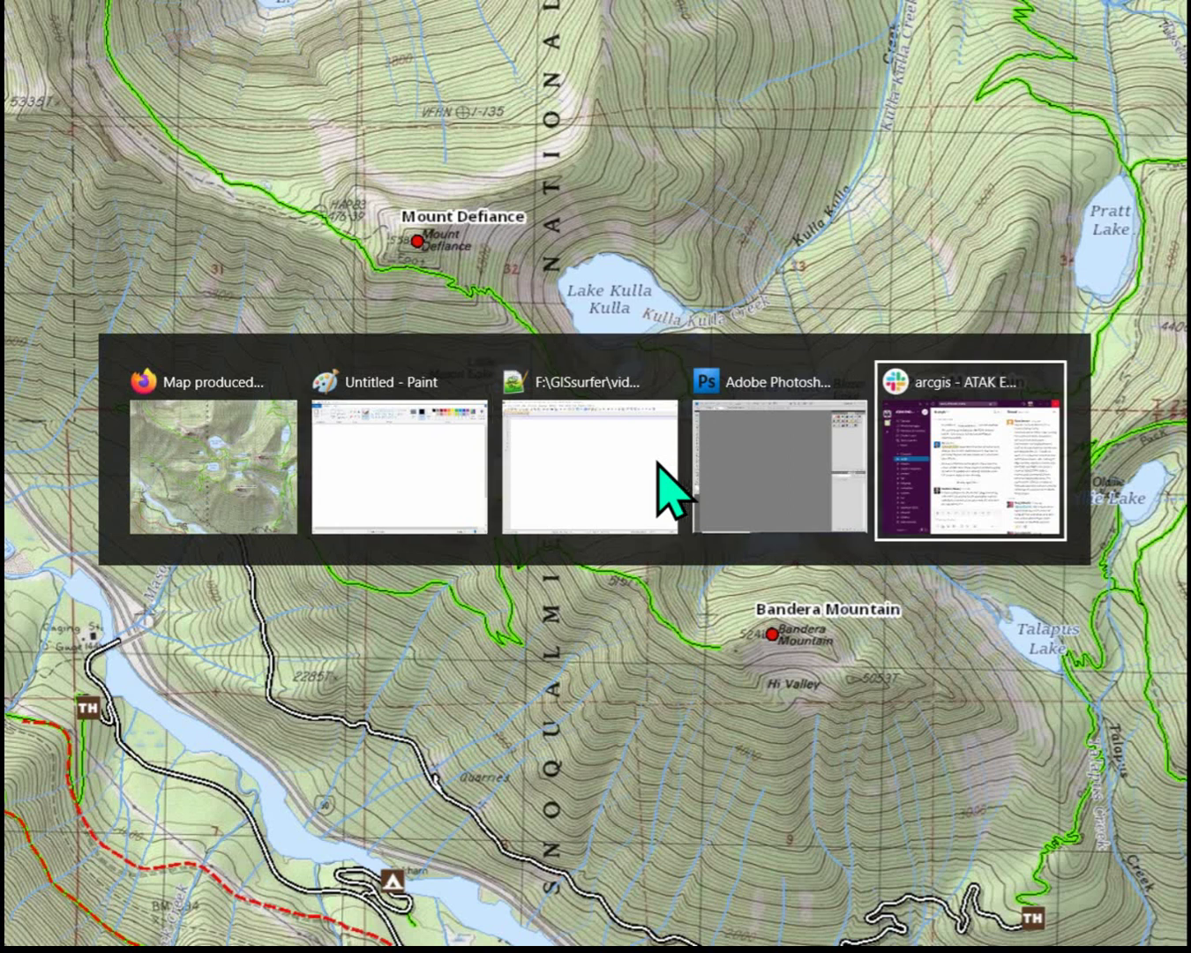
key(alt+Tab)
key(alt+Tab)
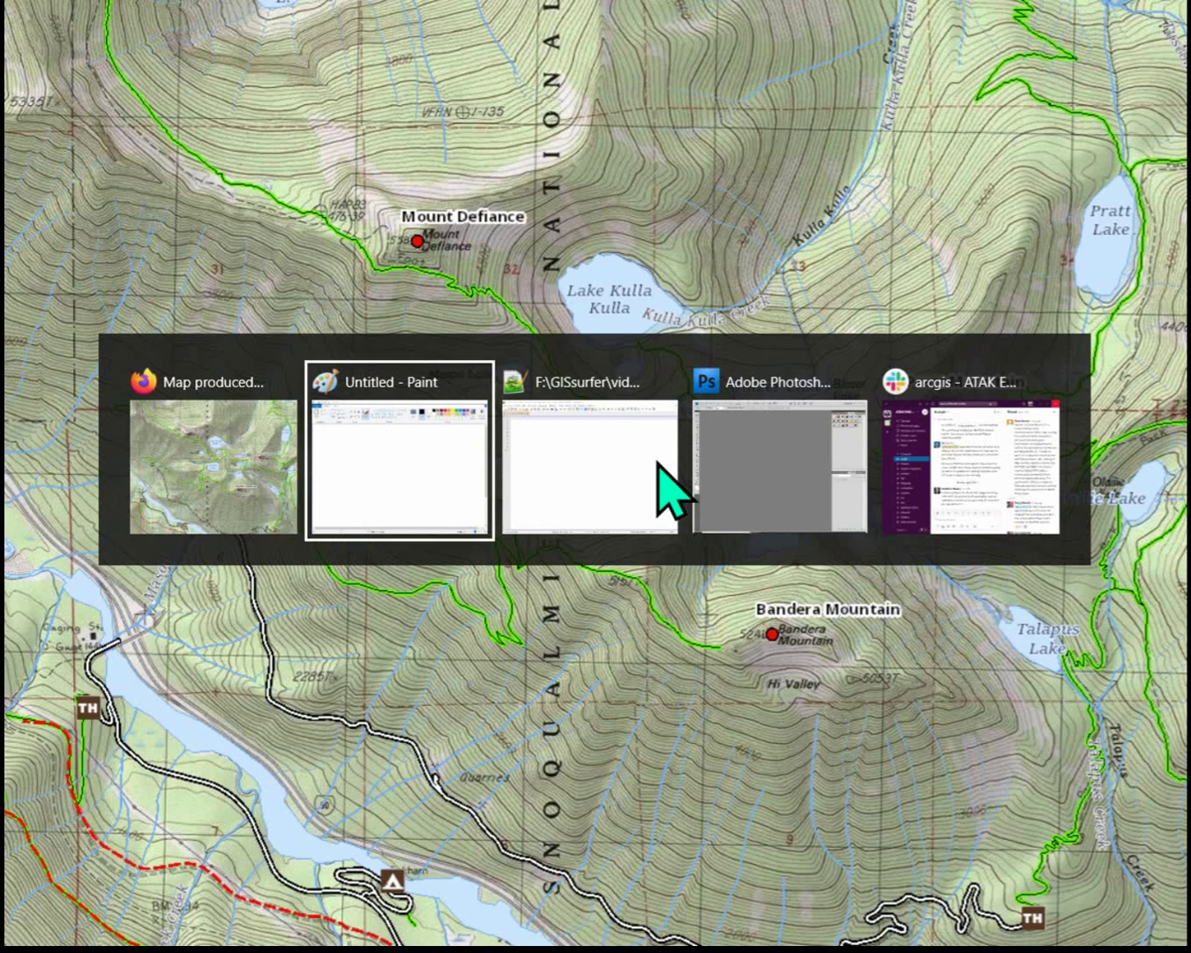
key(alt)
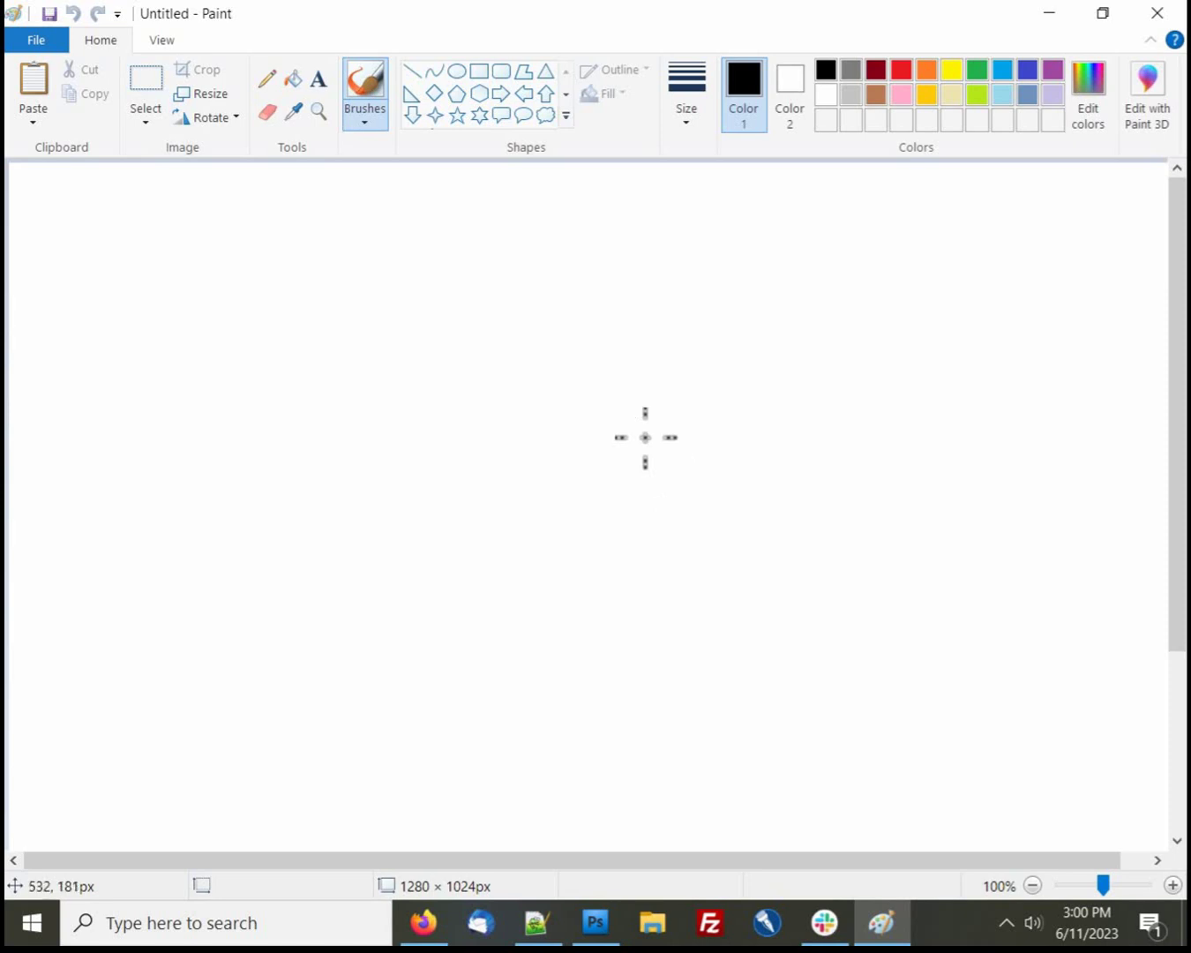
click(37, 110)
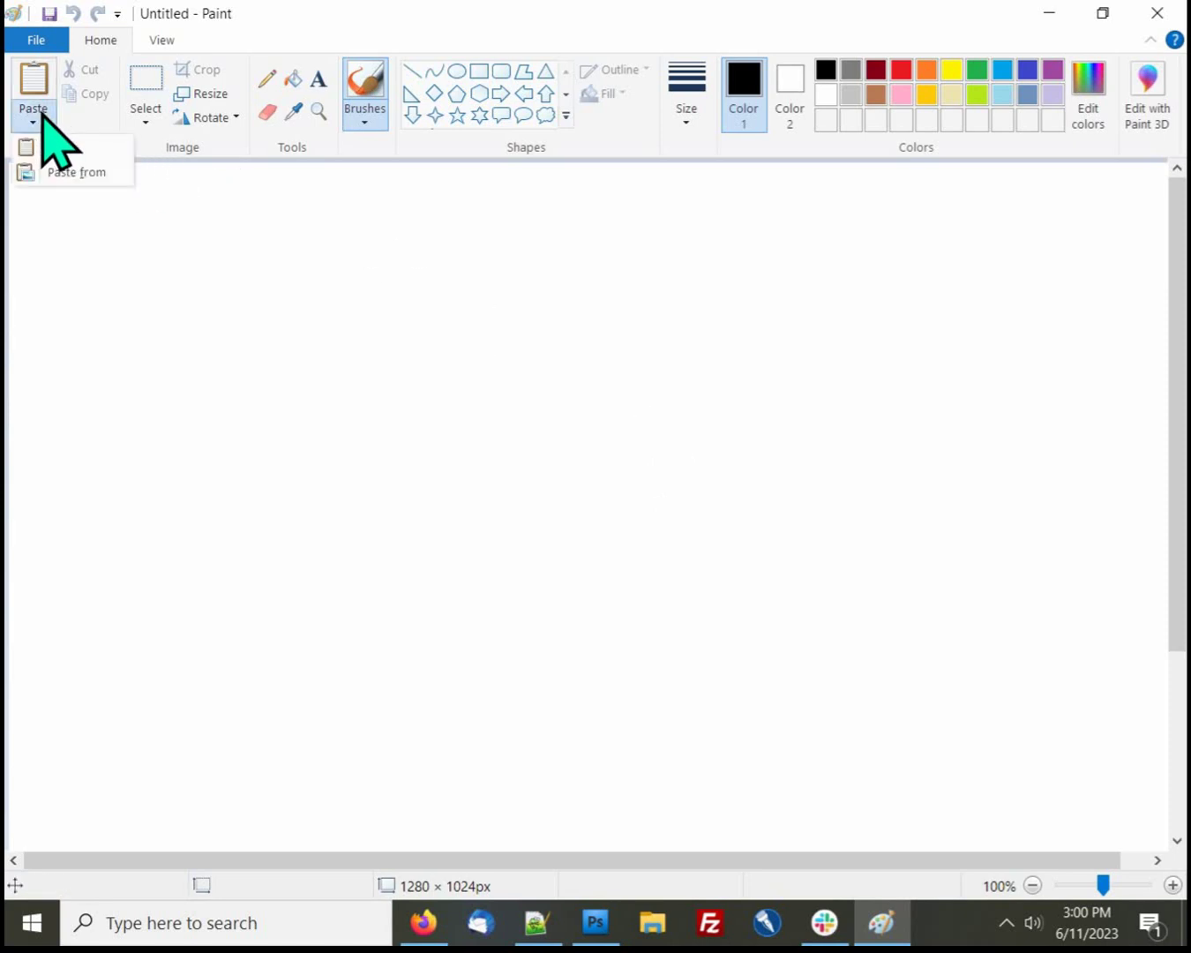
click(61, 148)
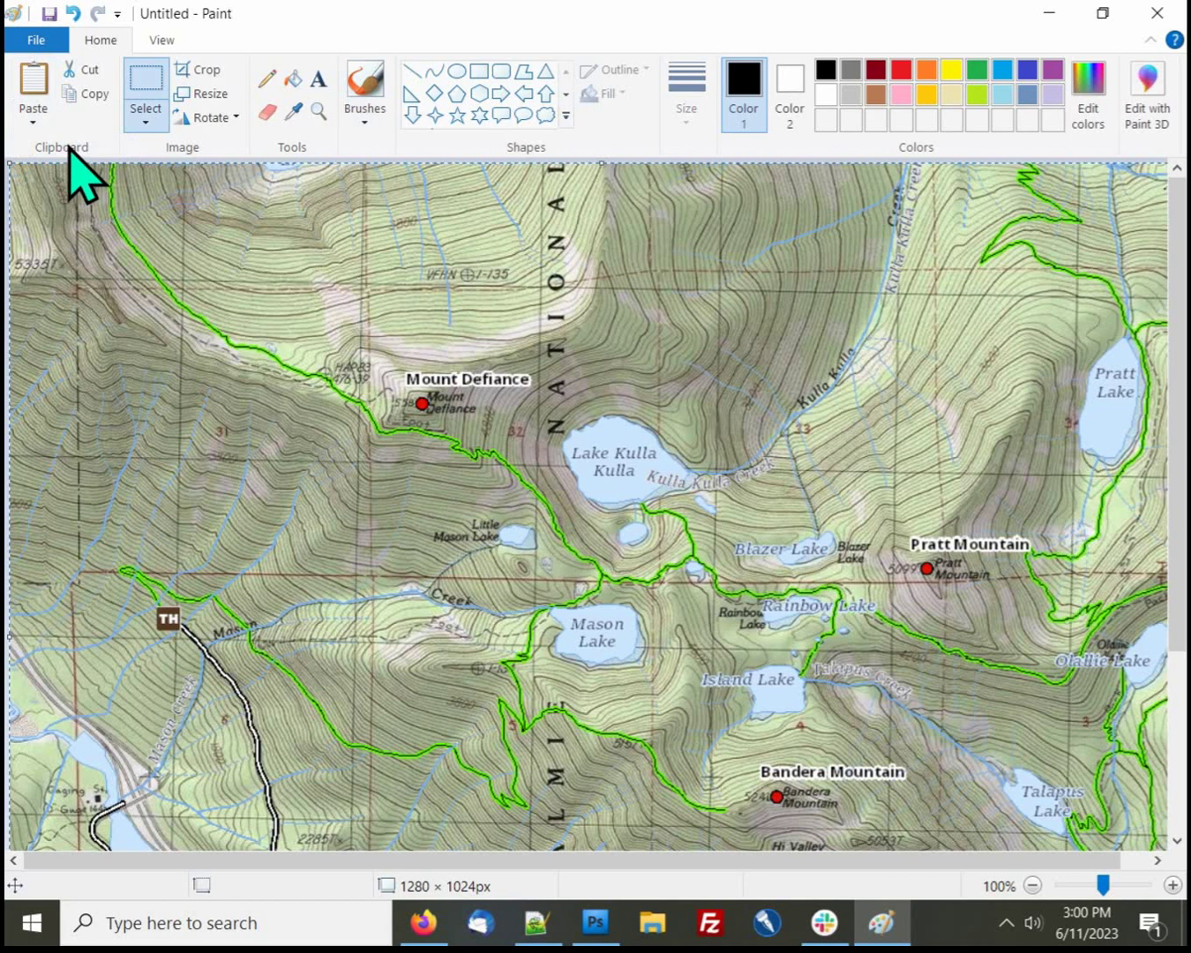
Start saving the pasted map as a JPEG picture and browse to the 'video 10 stitch' folder among the GISsurfer videos
click(38, 42)
mouse_move(69, 229)
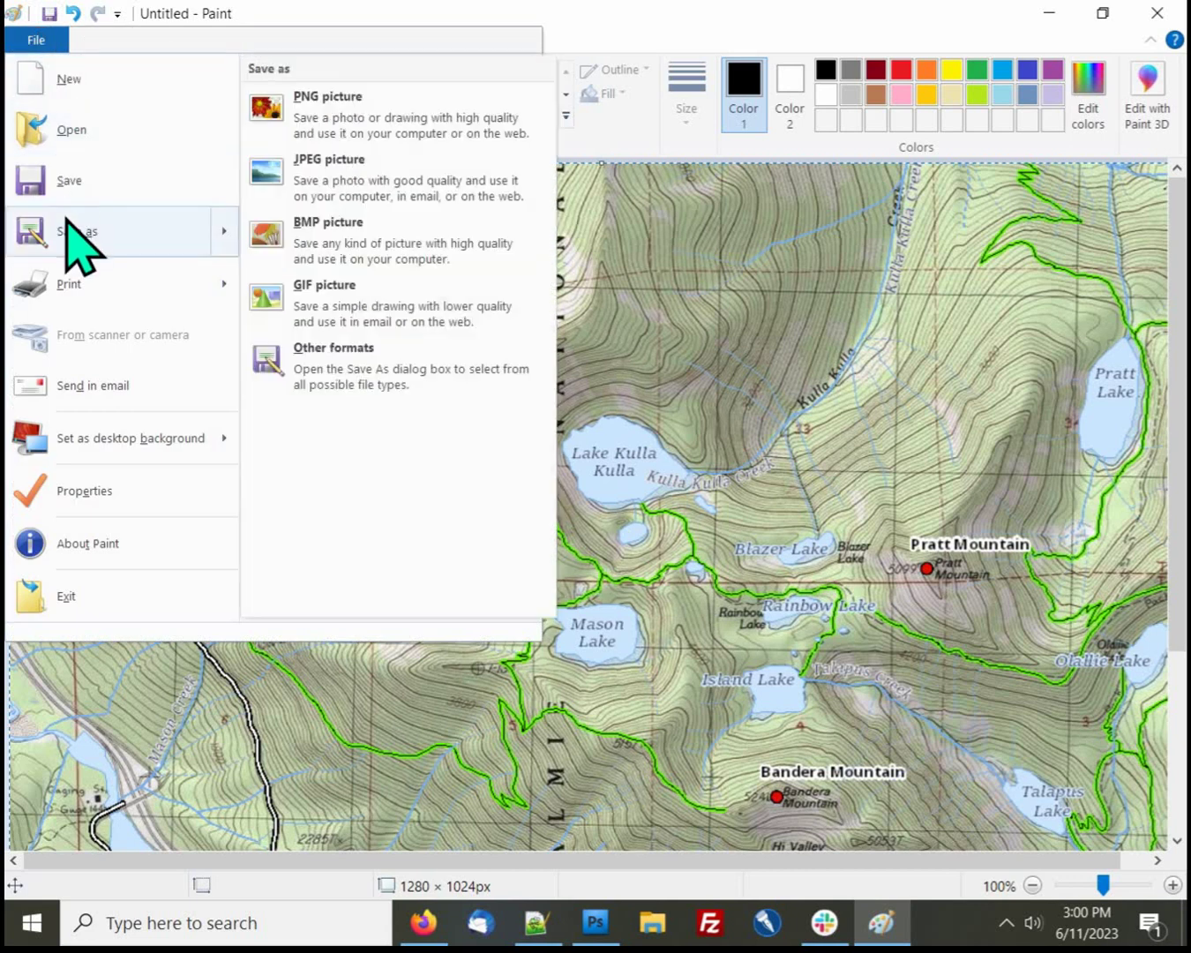
click(315, 182)
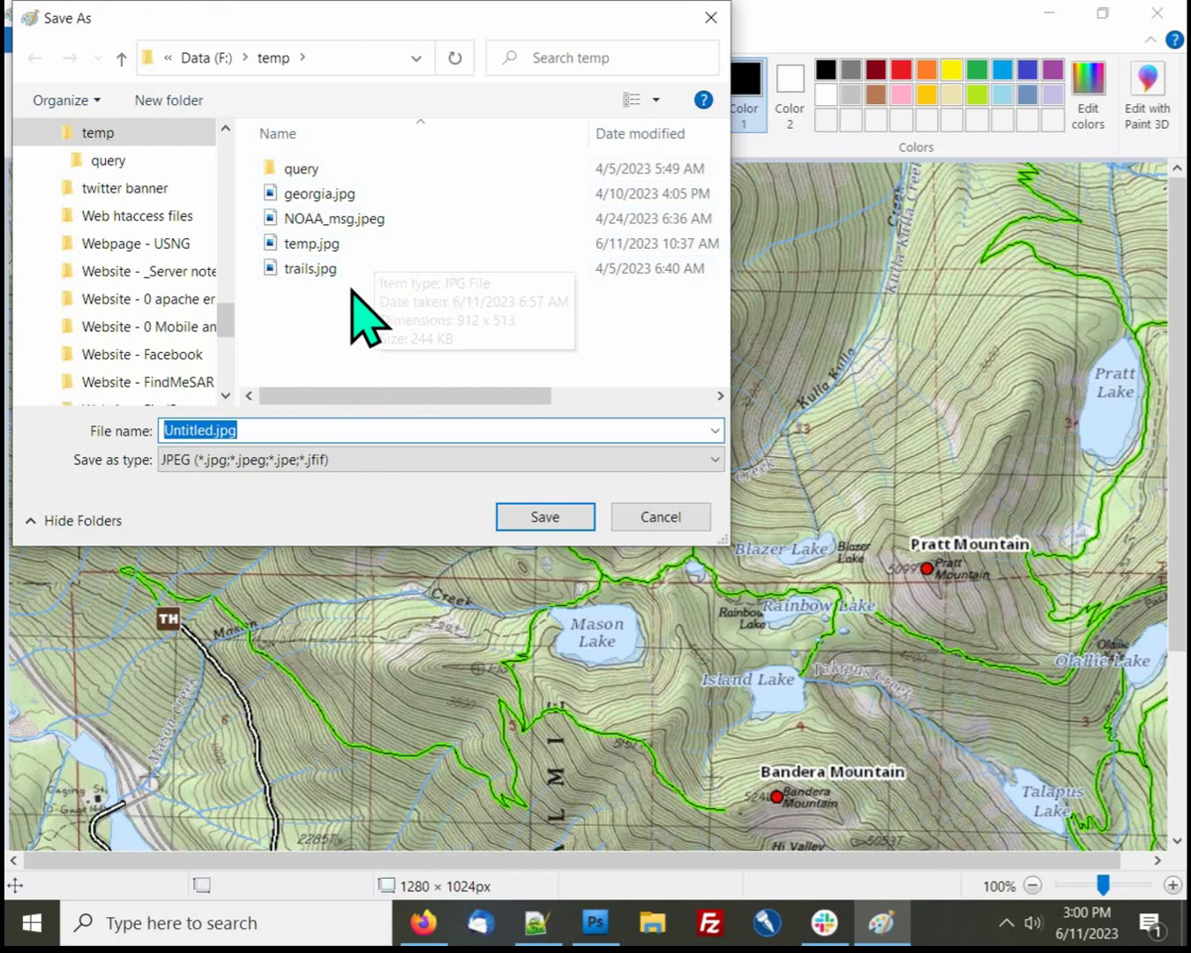
click(122, 60)
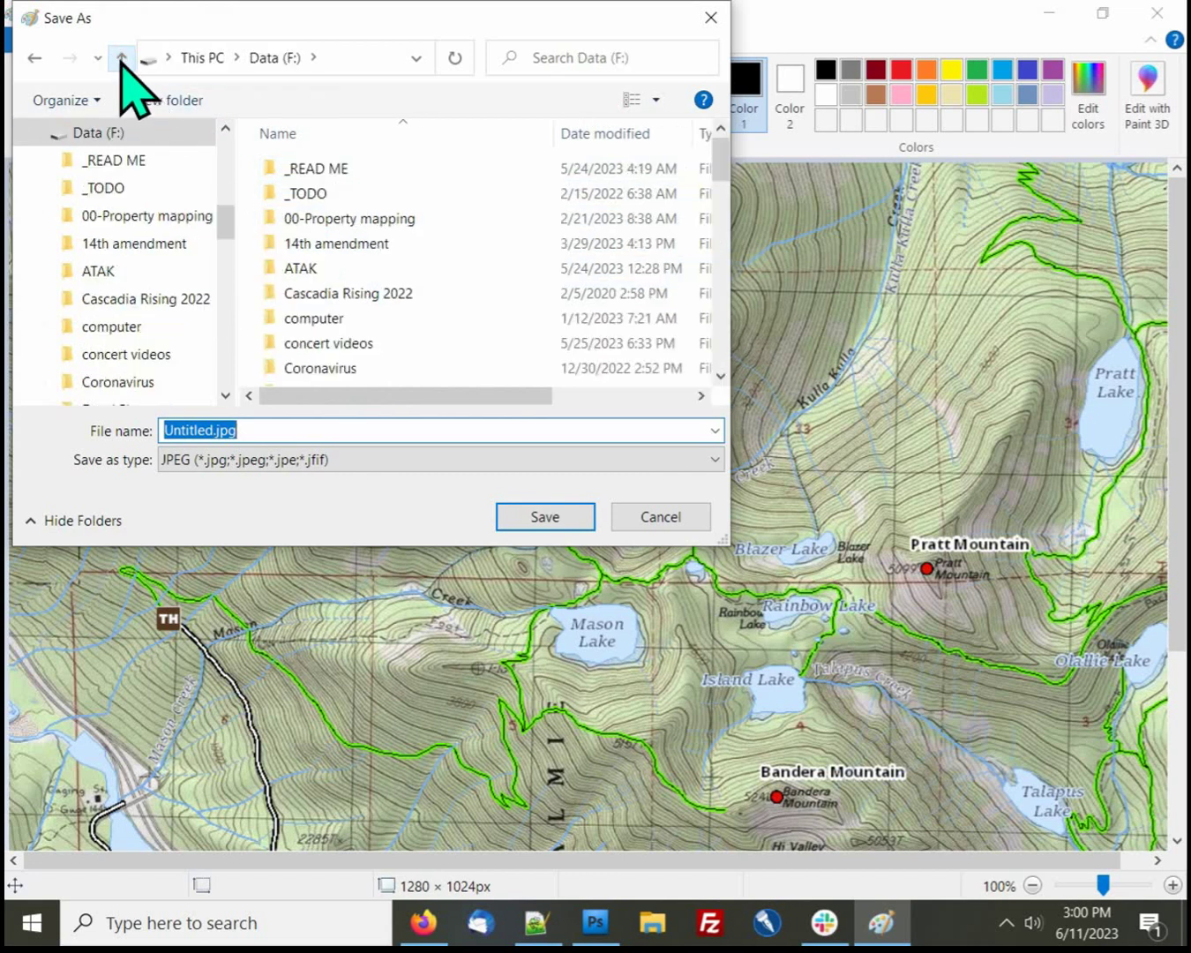
drag(720, 150, 722, 193)
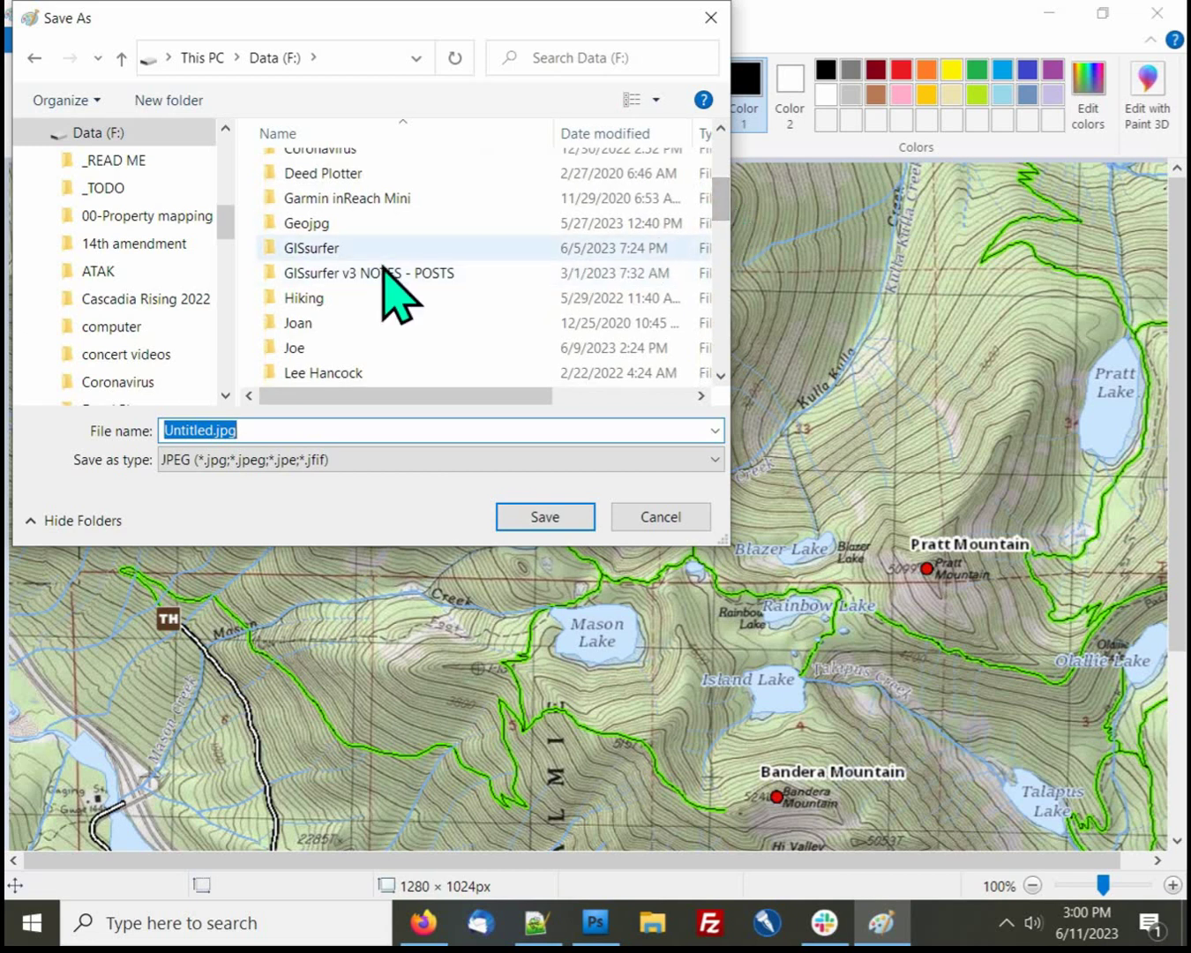
double_click(346, 250)
double_click(347, 291)
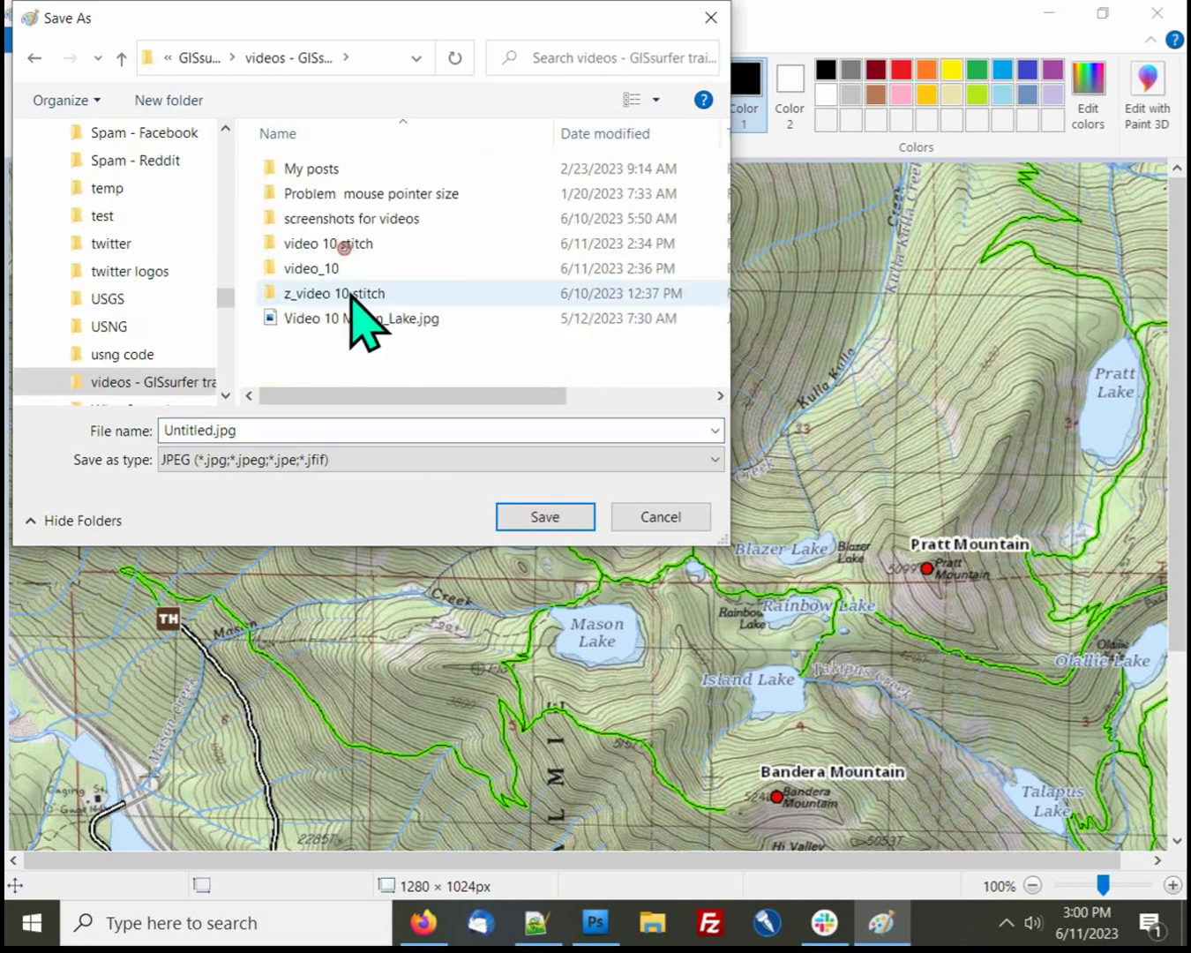
double_click(352, 246)
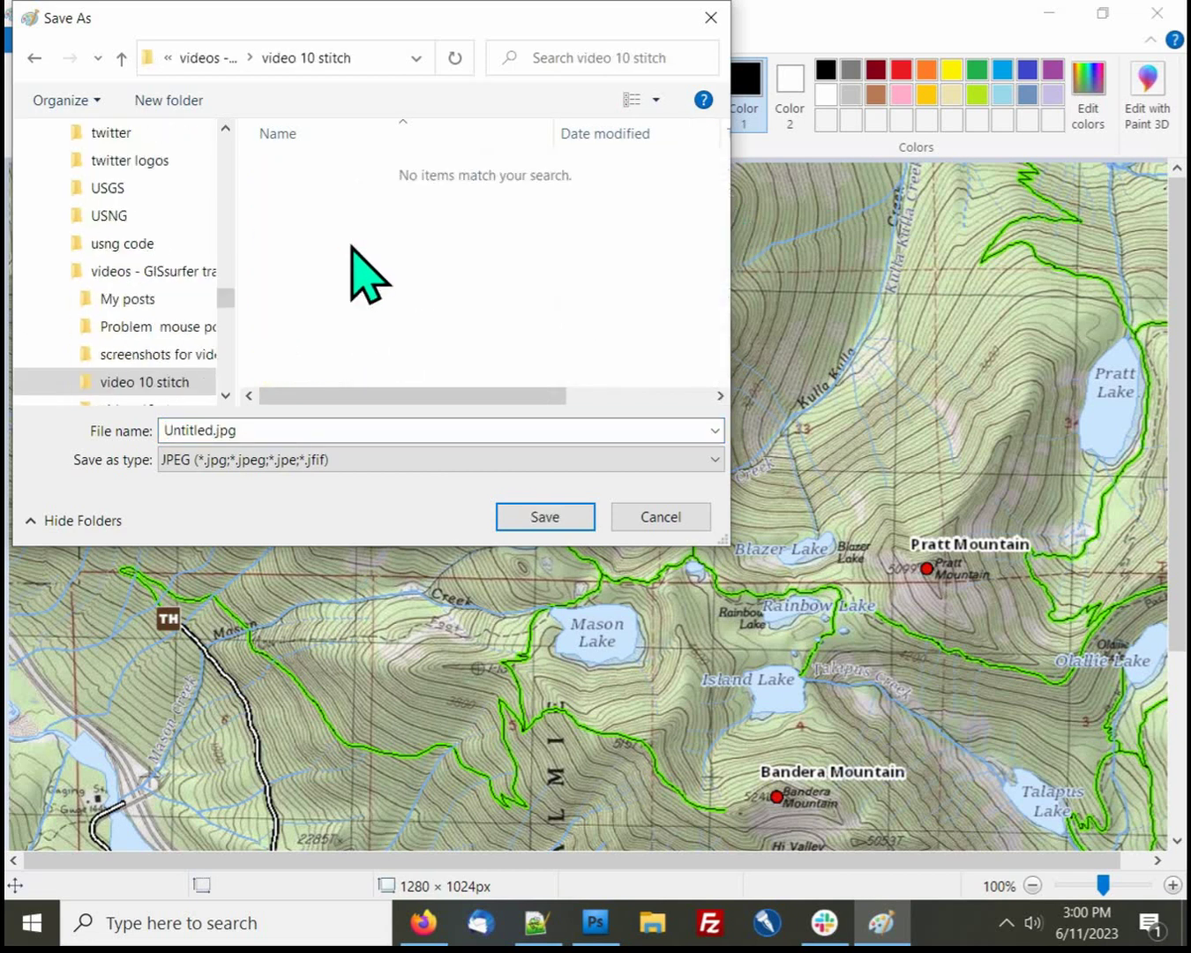
Name the image 1_1.jpg and save it in the 'video 10 stitch' folder
click(186, 428)
click(191, 429)
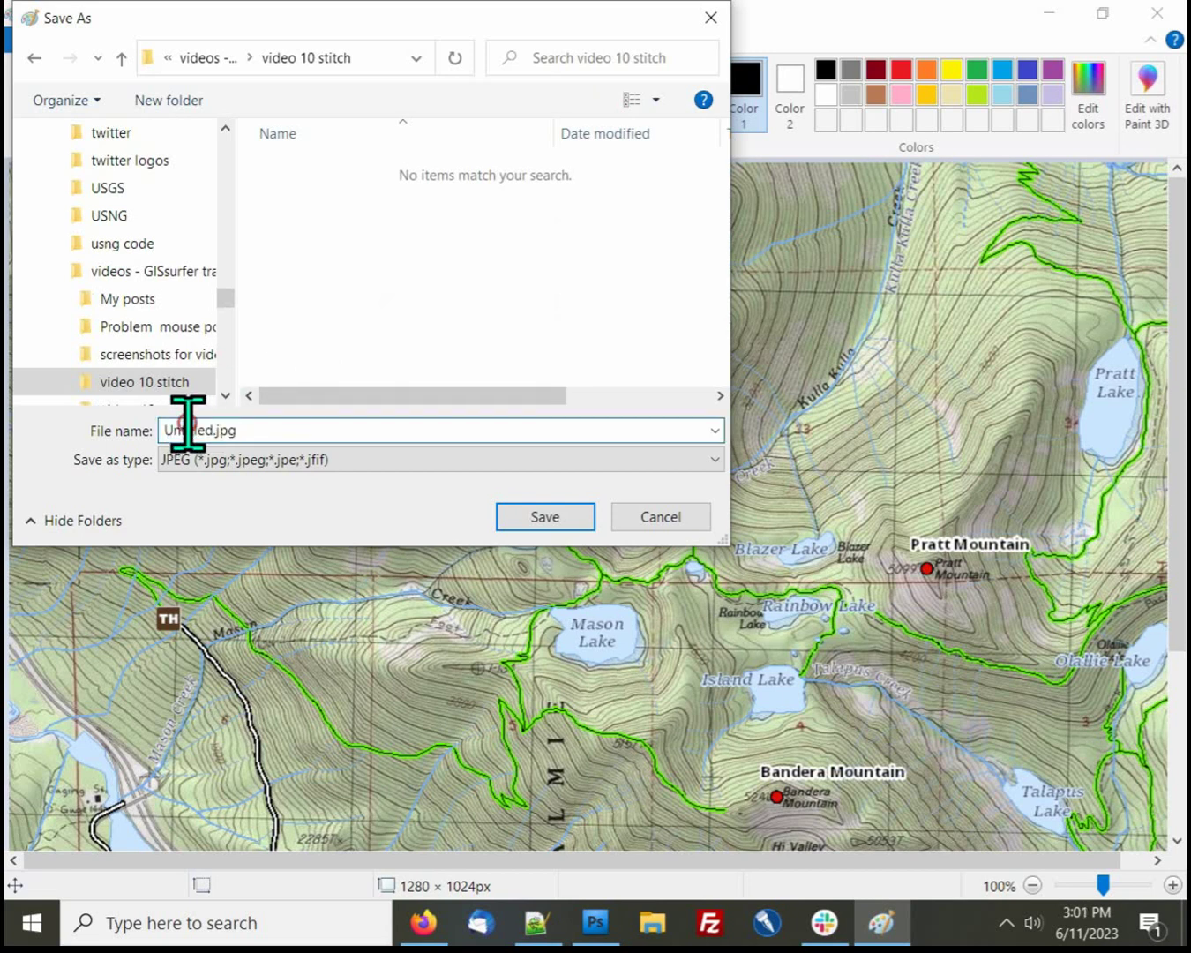
double_click(189, 429)
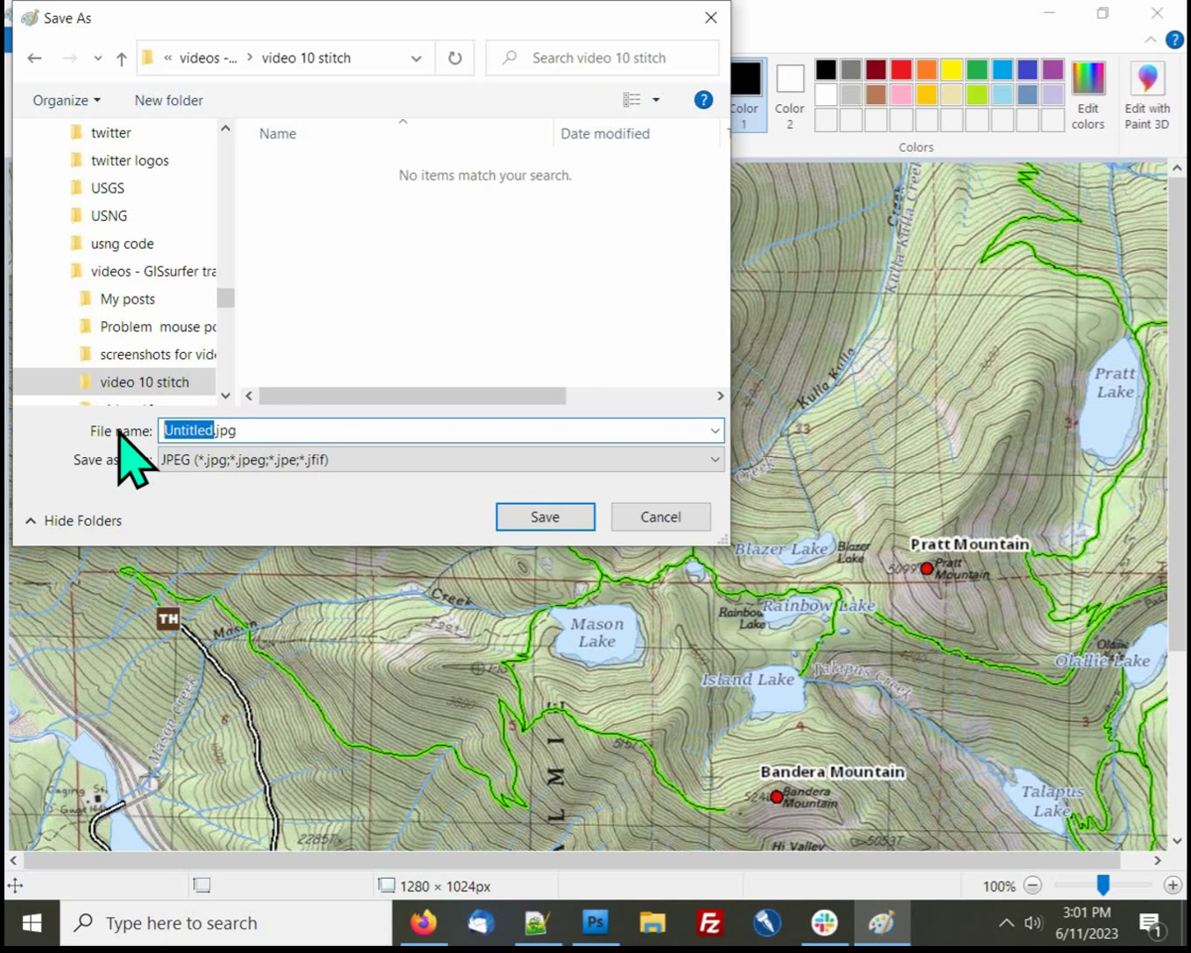
text(1)
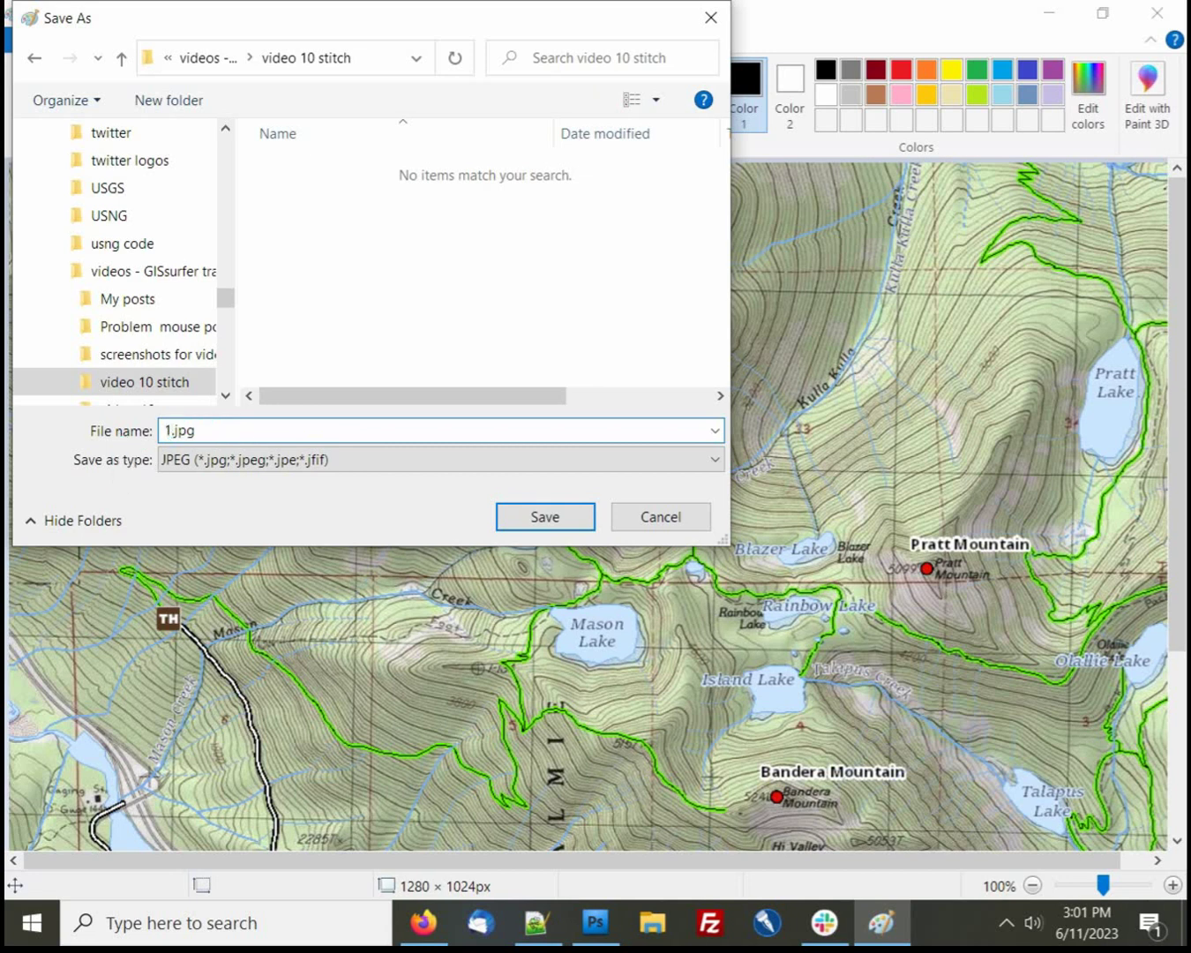
text(_1)
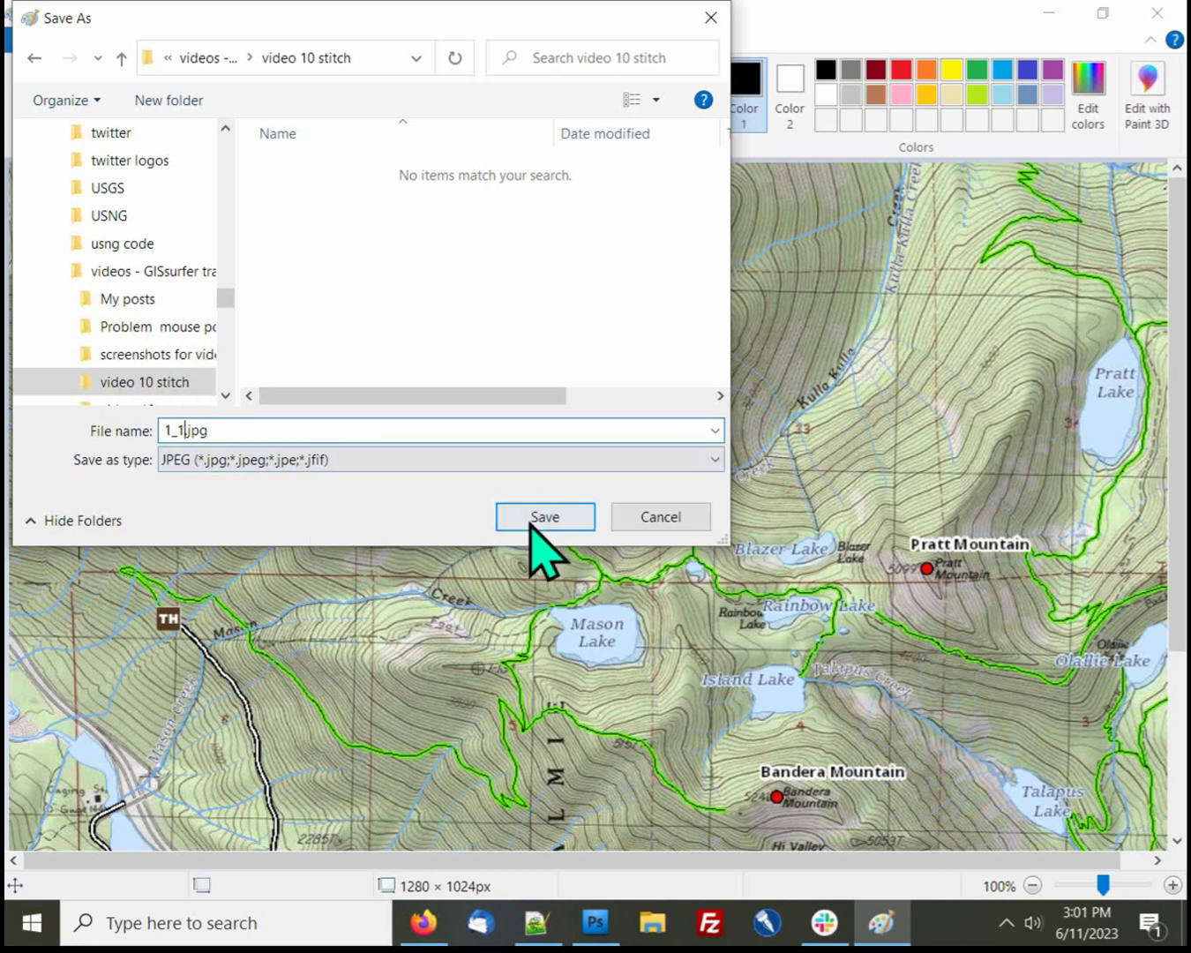
click(556, 520)
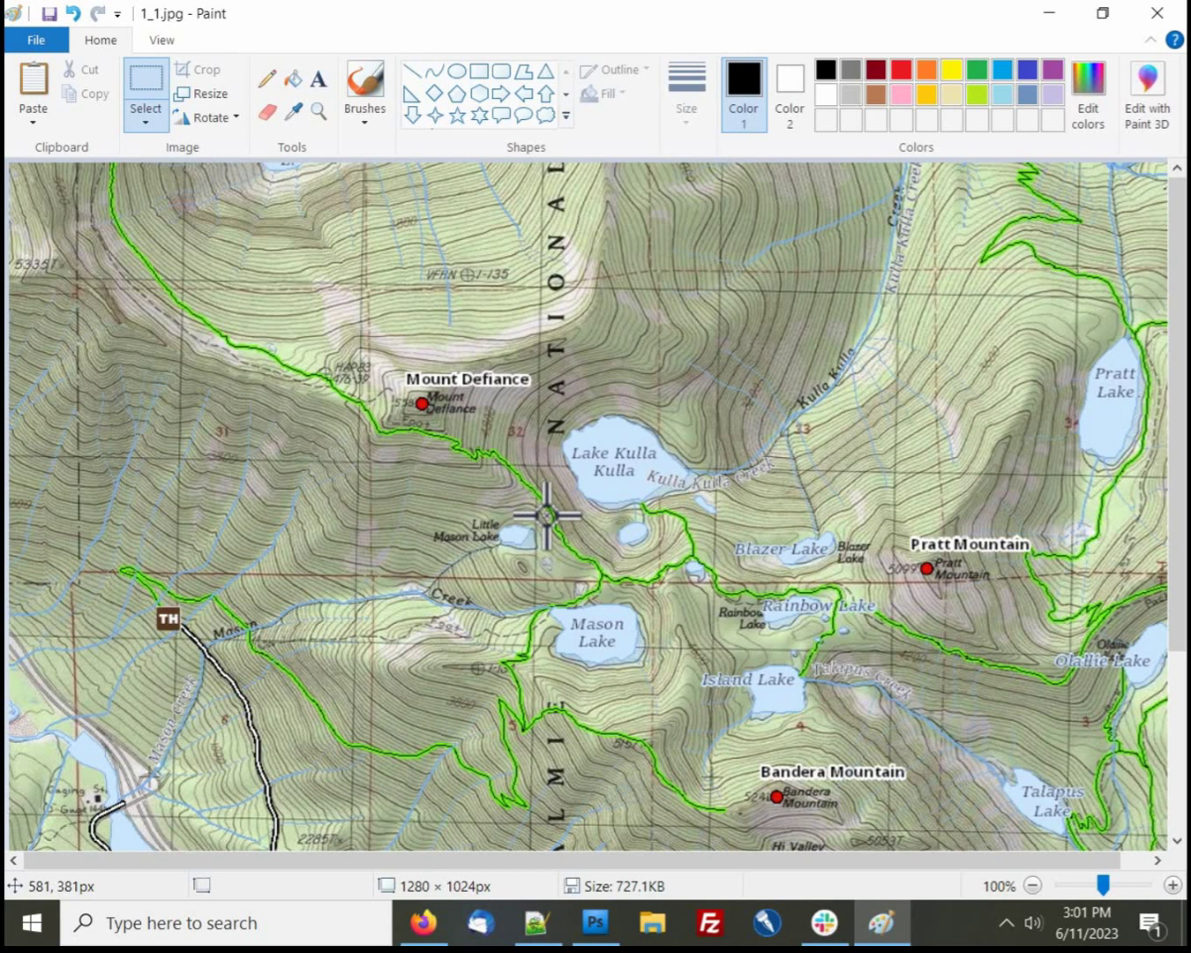
Switch back to the browser map and move it one full screen east to the adjoining area around Denny Lake
key(alt+Tab)
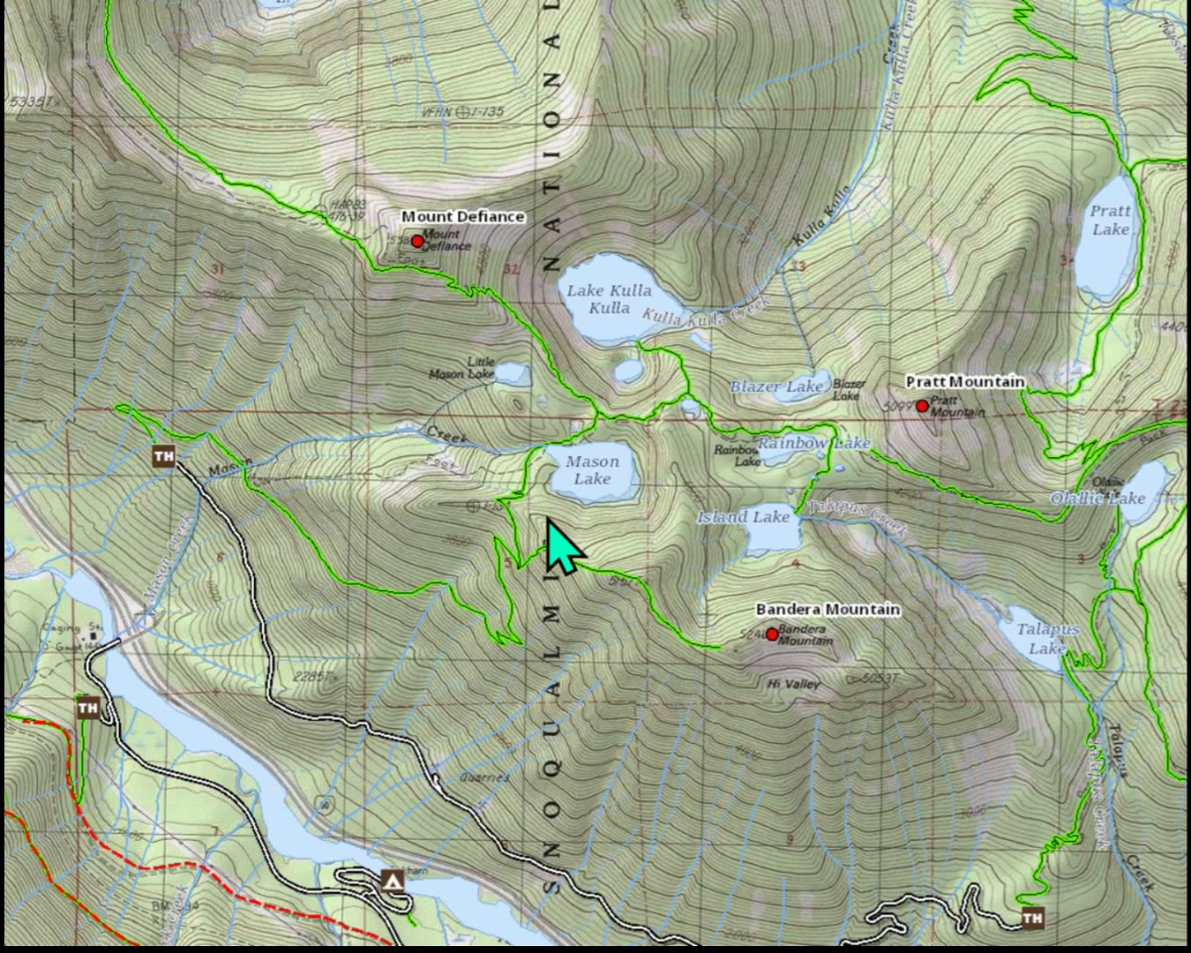
key(Right)
key(Right)
key(Right)
key(Right)
key(Right)
key(Right)
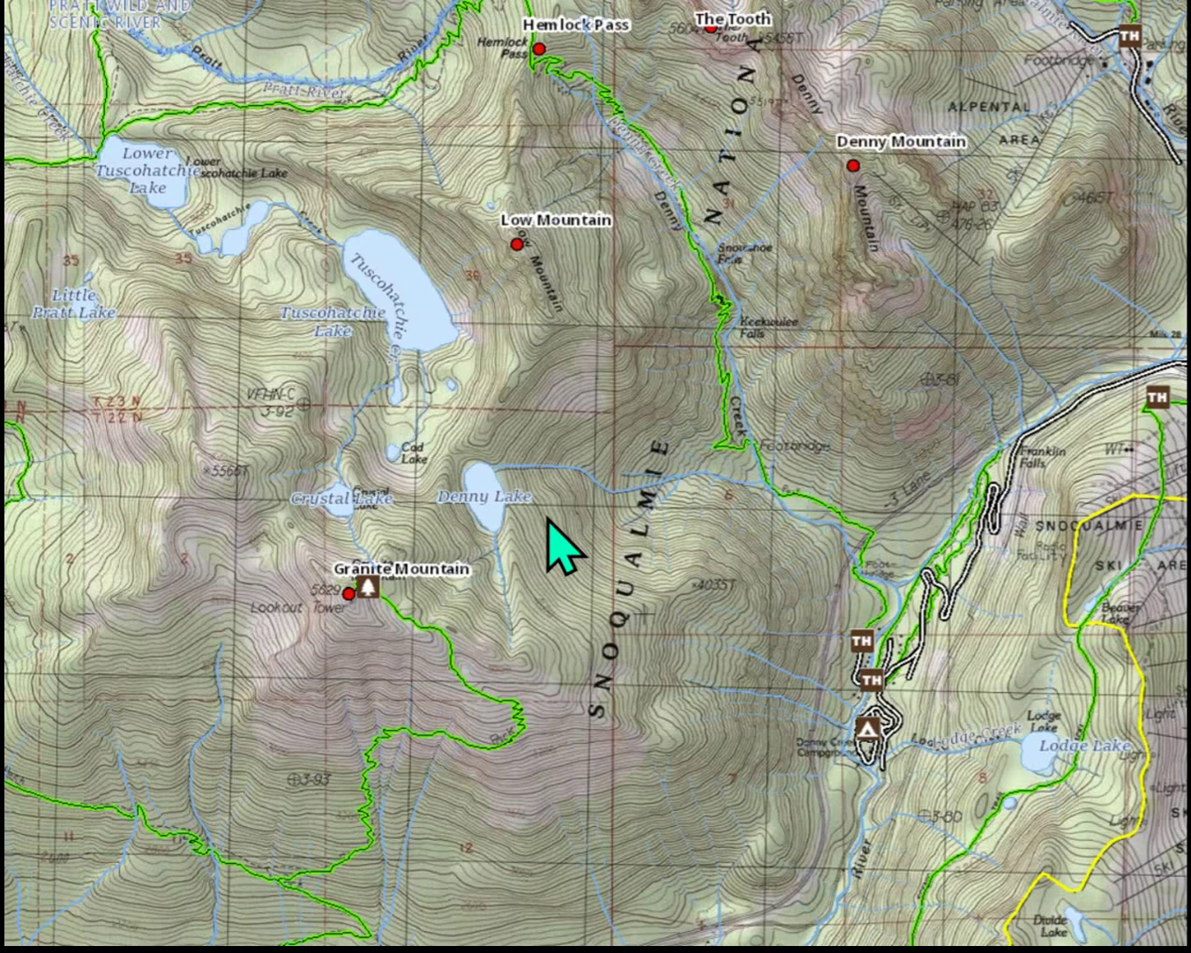
Switch to Paint and paste the screenshot of the adjoining map area over the first image
key(alt+Tab)
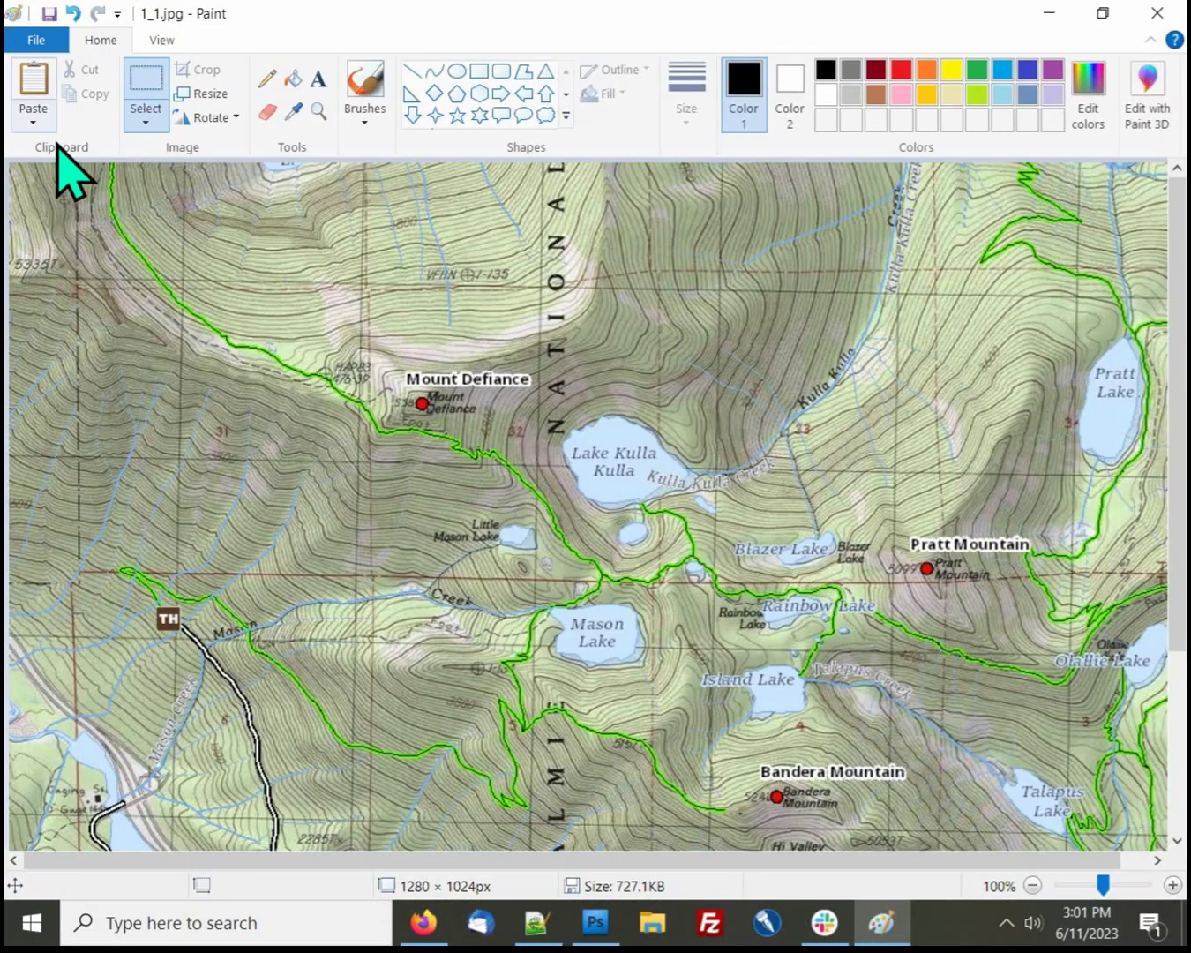
click(46, 121)
click(63, 145)
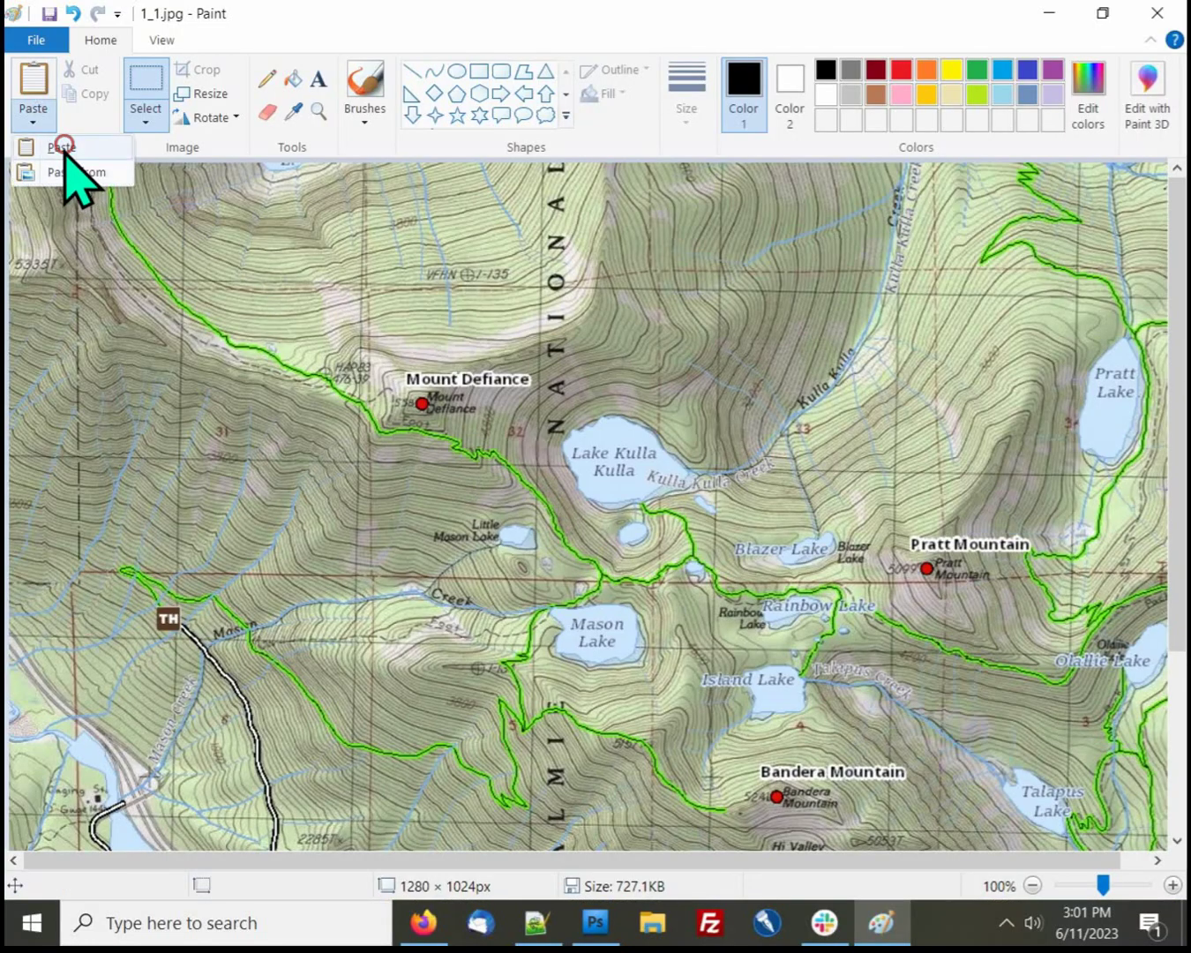
Save the second map screenshot as a JPEG picture named 1_2.jpg in the 'video 10 stitch' folder
click(40, 42)
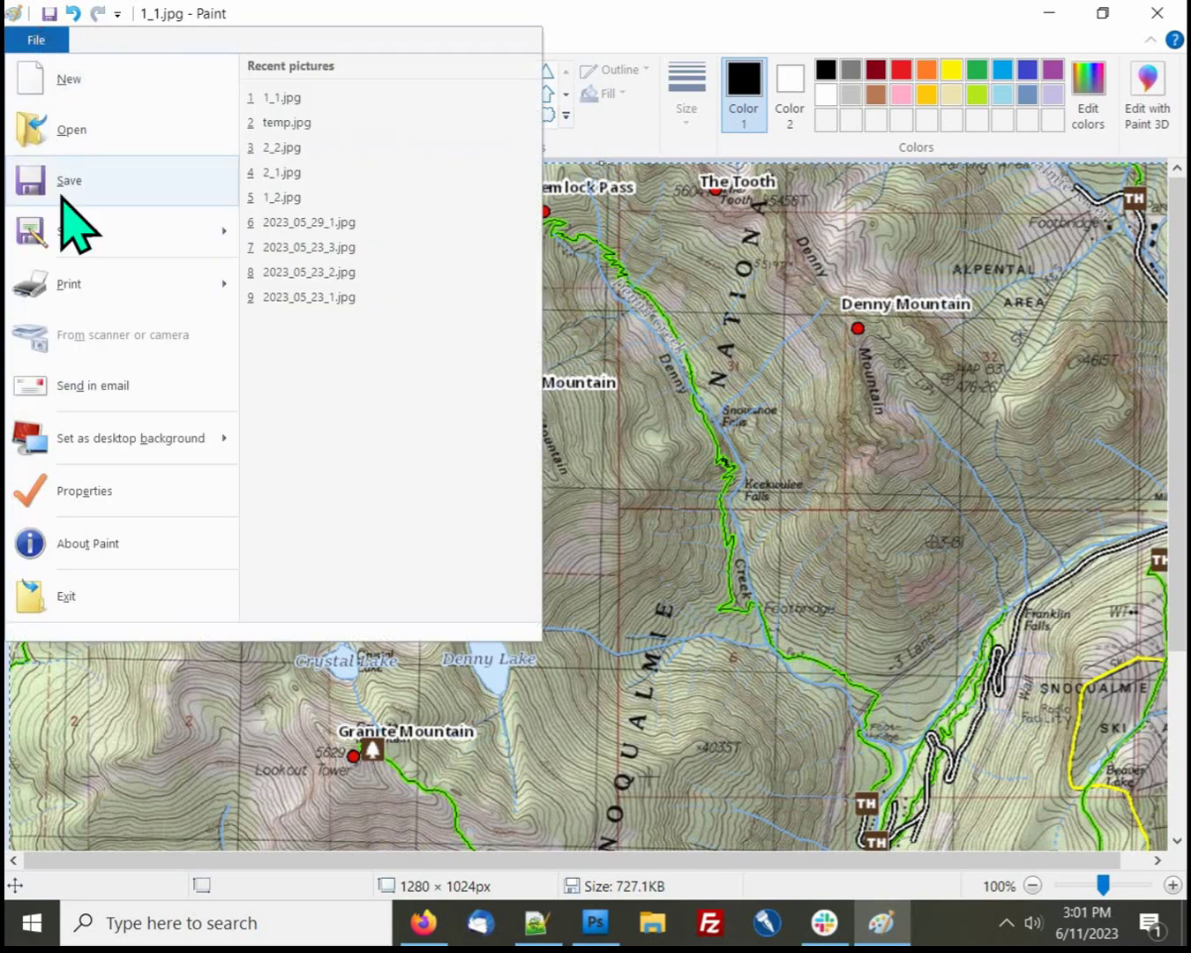
mouse_move(68, 230)
click(333, 173)
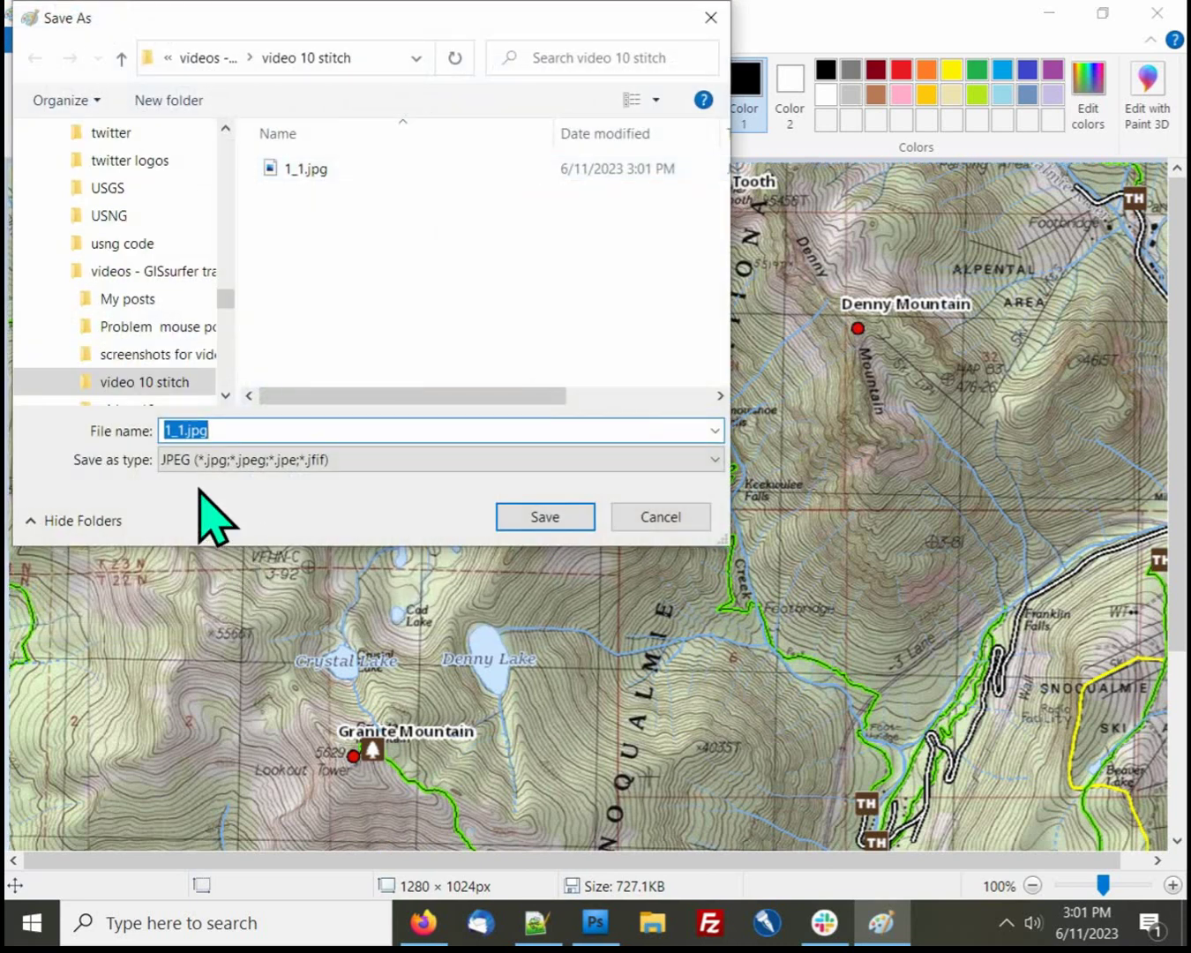
click(176, 430)
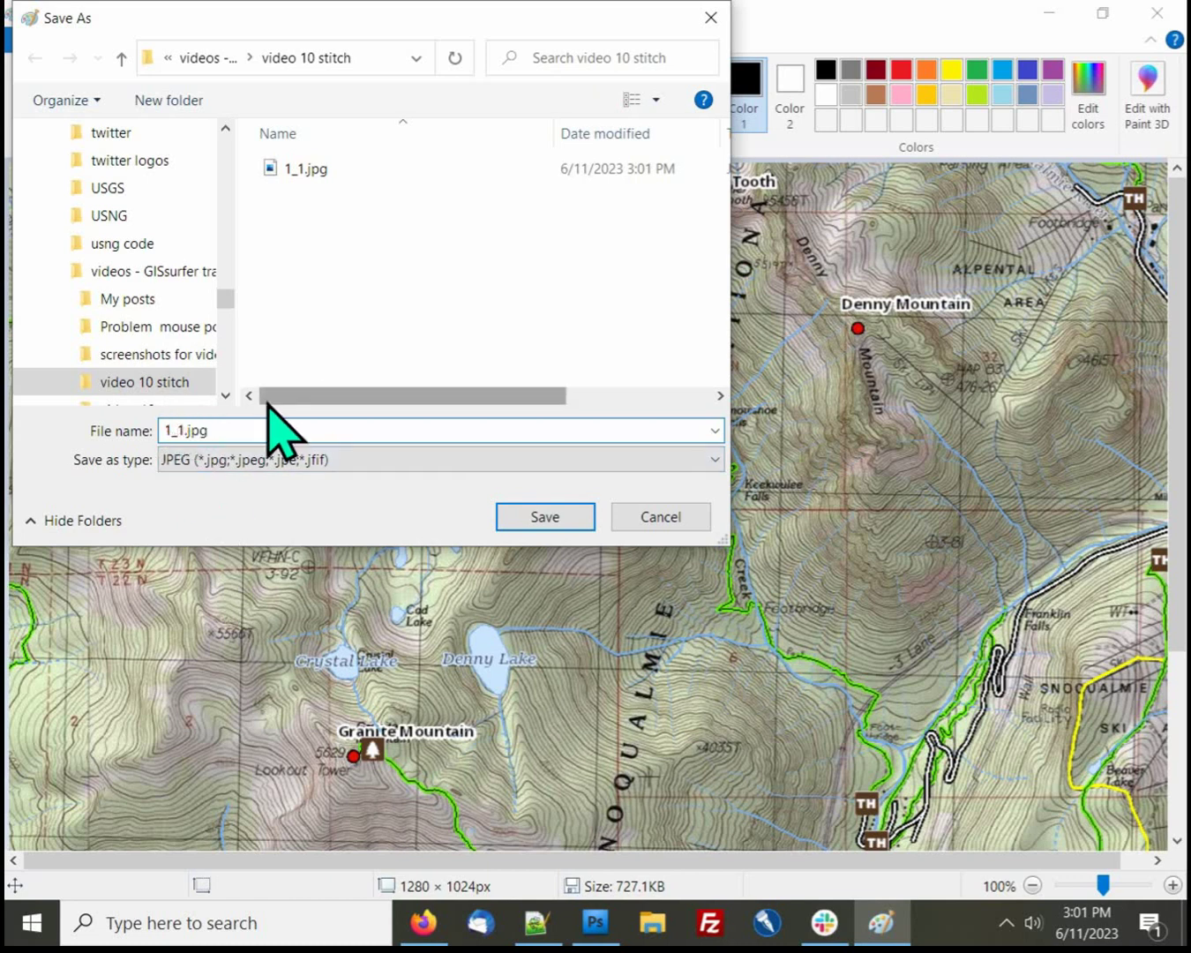
text(2)
key(Delete)
click(540, 519)
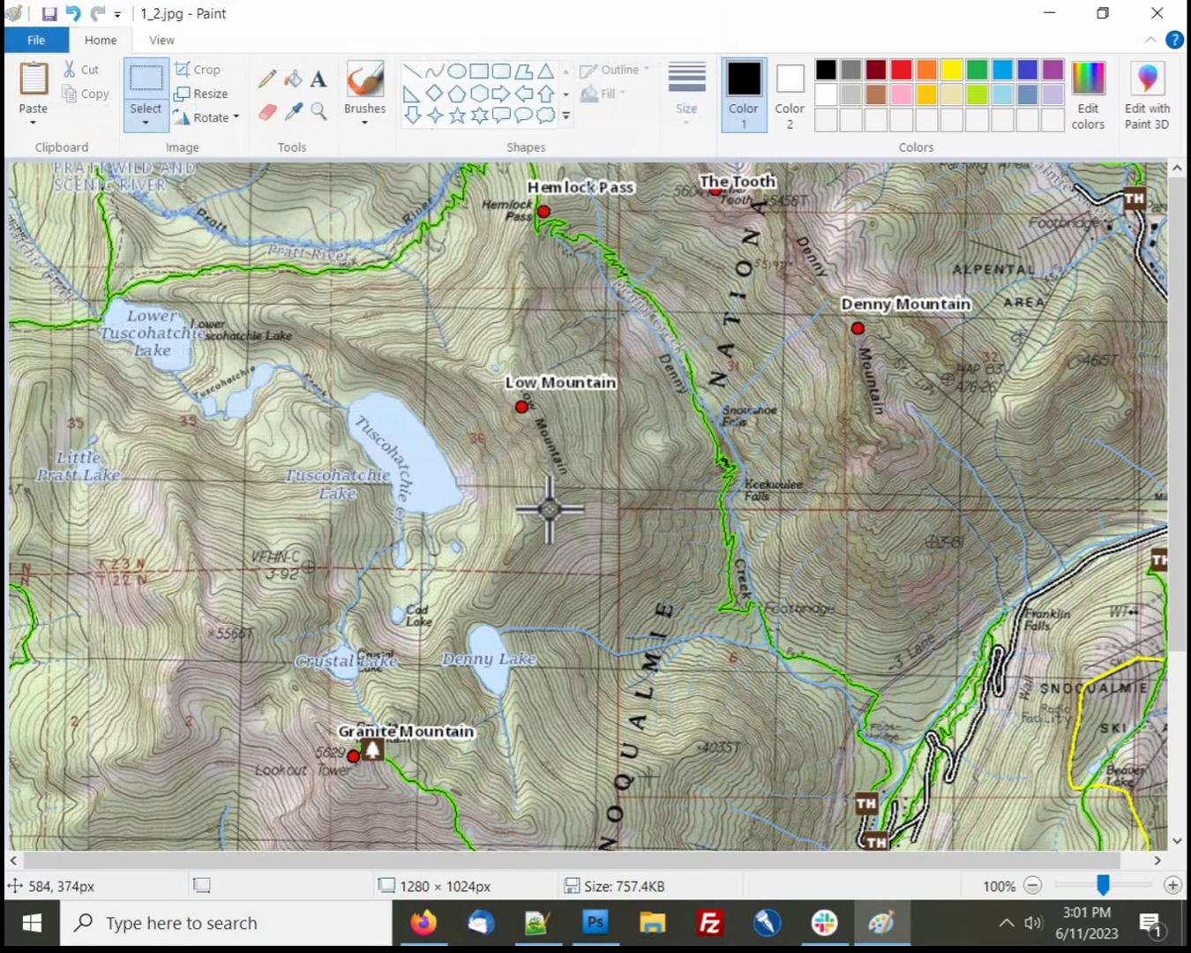
Return to the browser map, leave Screenshot mode, and restore the browser controls
key(alt+Tab)
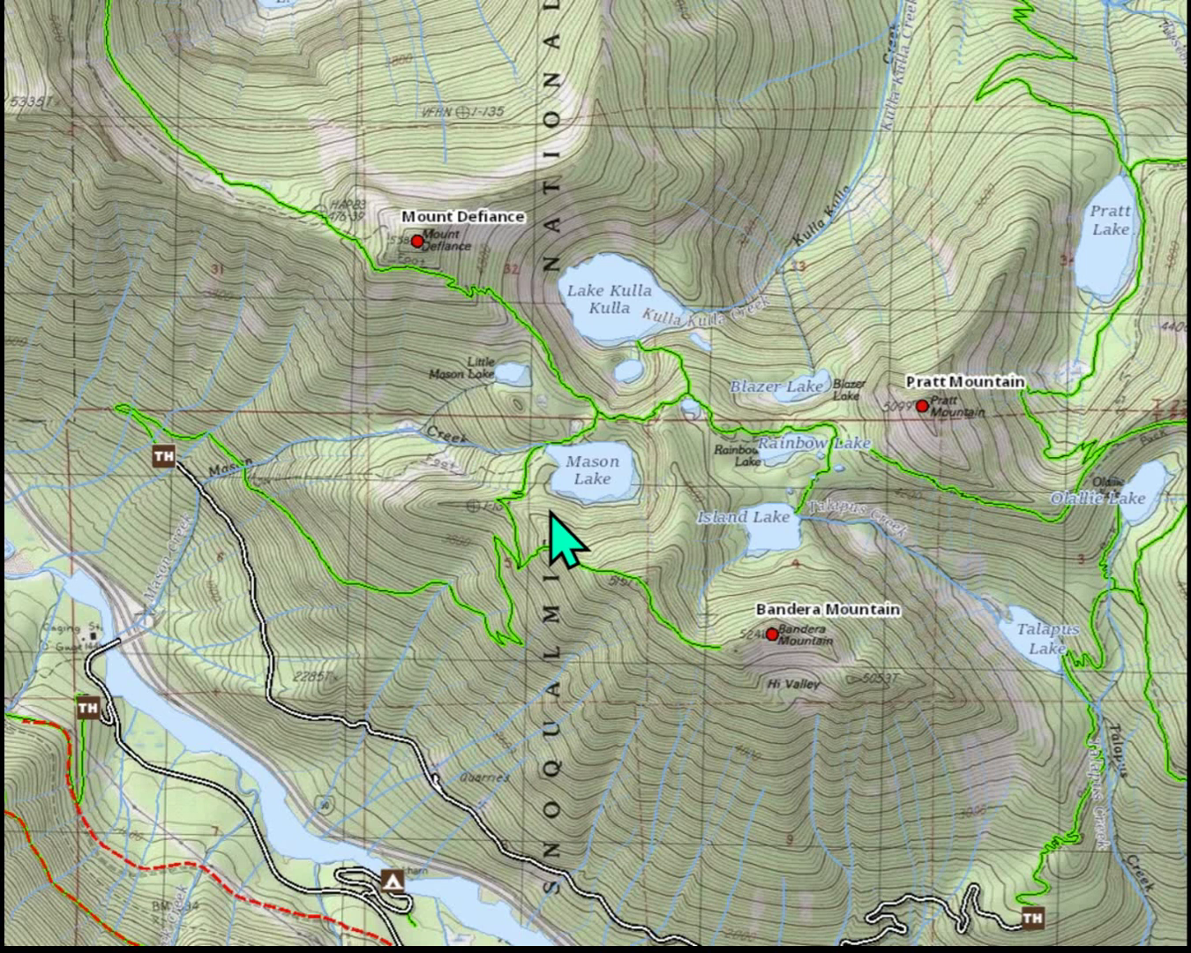
key(Page_Down)
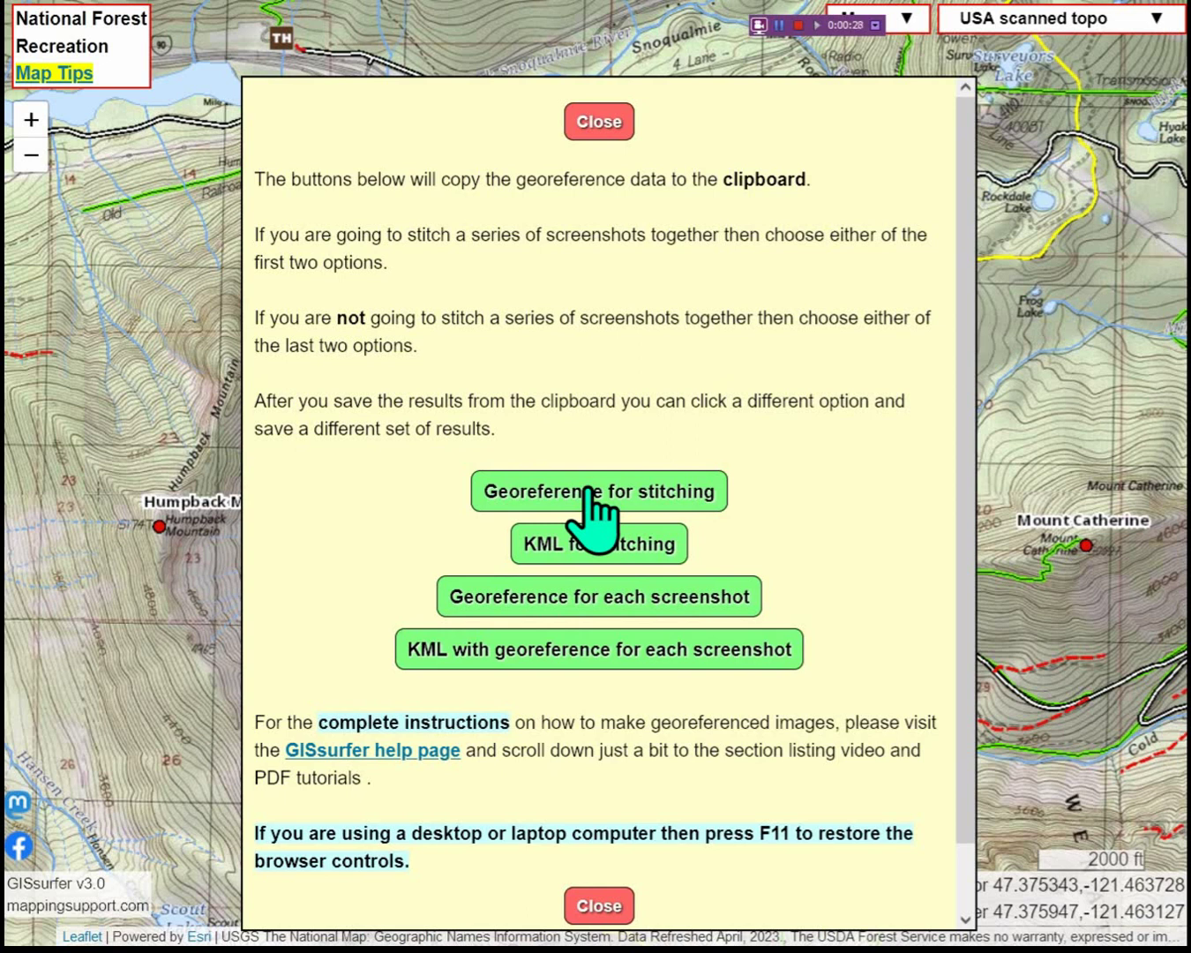
key(F11)
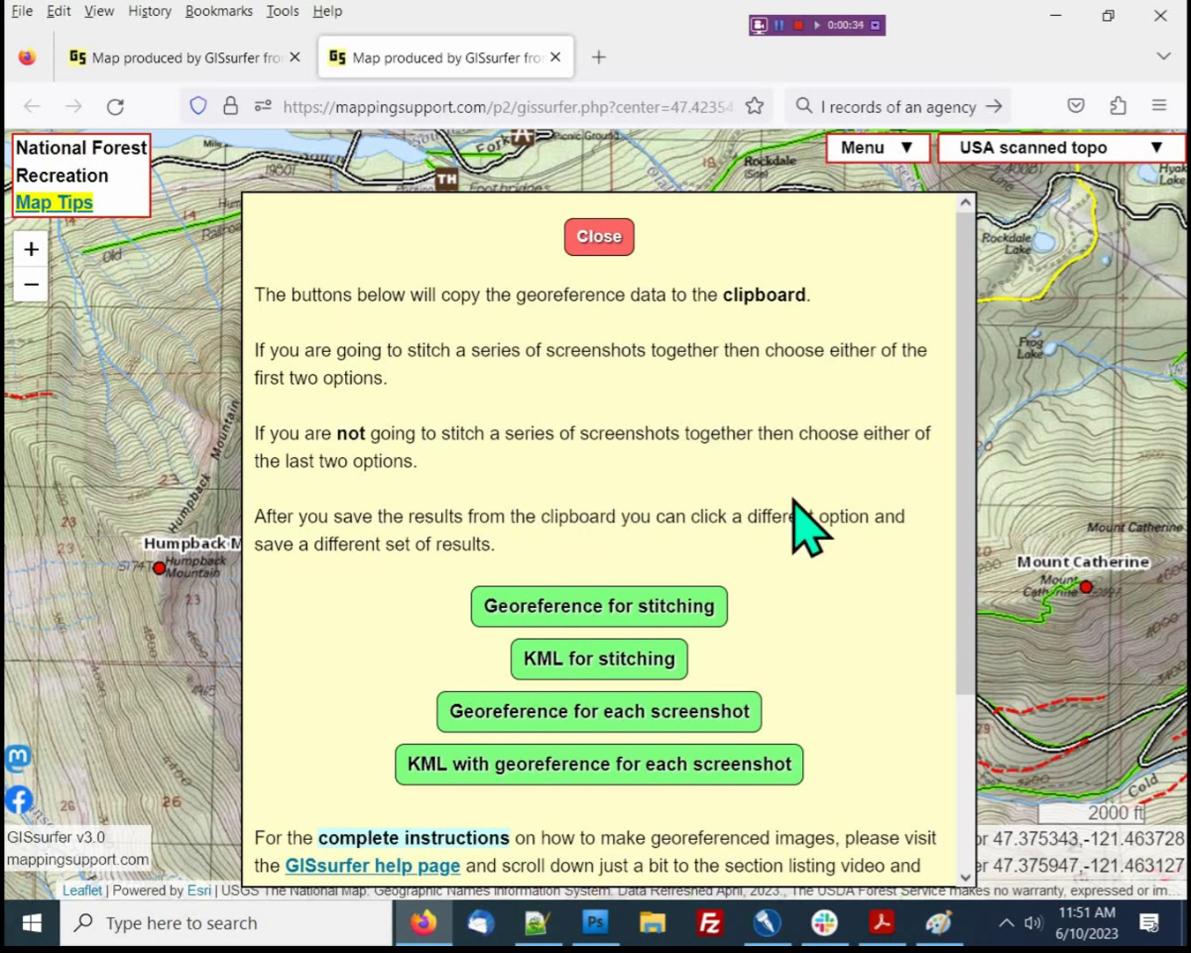
Copy the georeference data for stitching the series of screenshots to the clipboard
click(964, 513)
drag(964, 514, 976, 590)
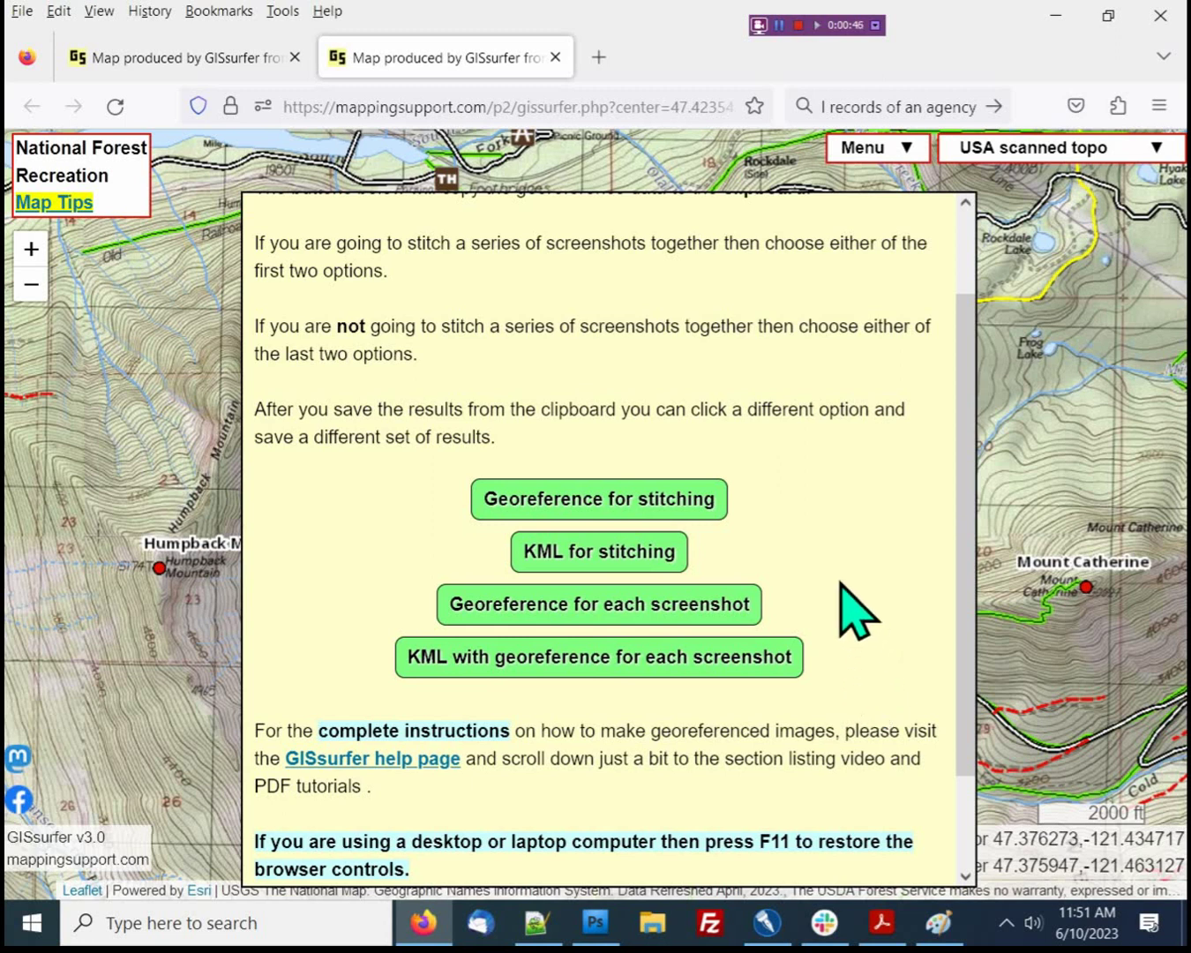
click(660, 500)
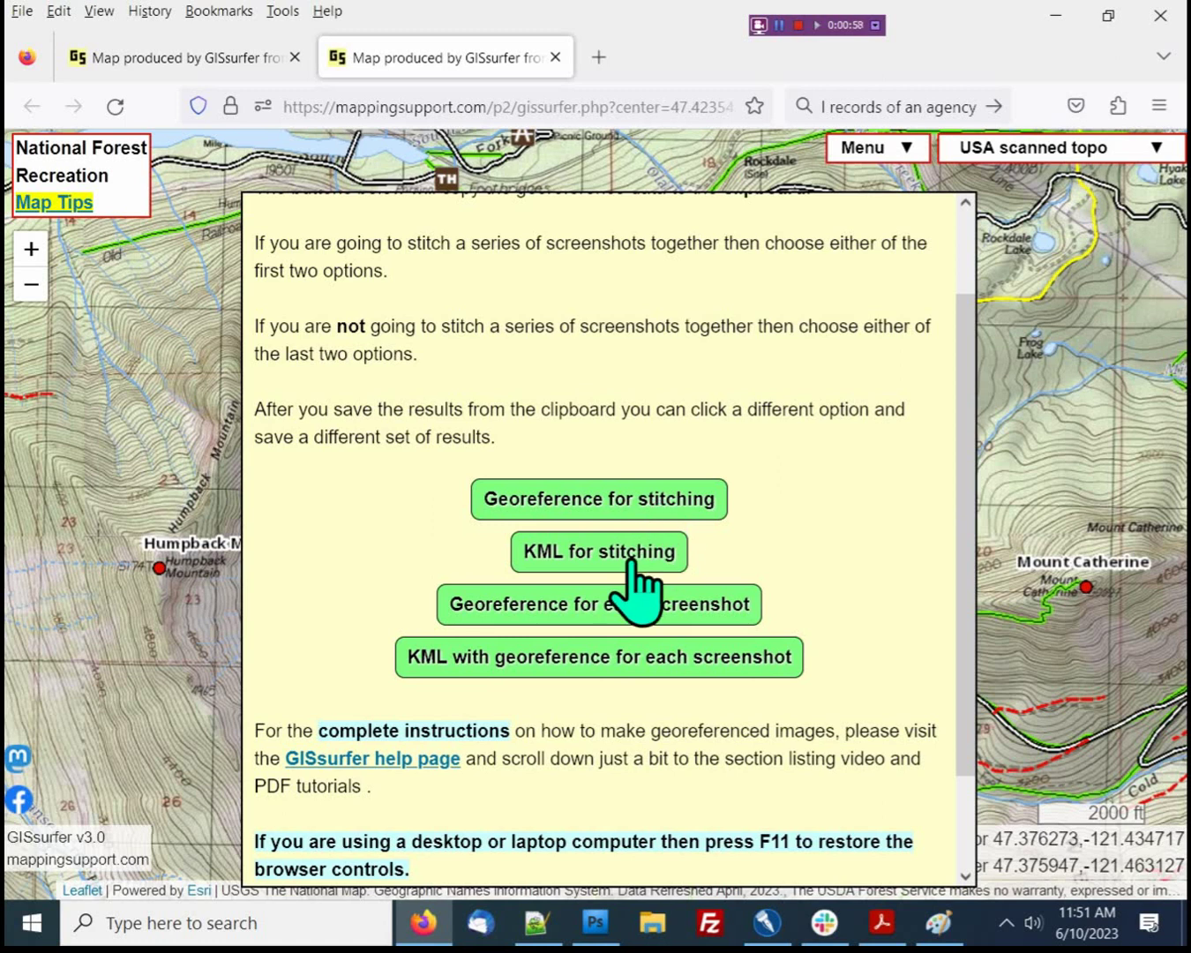
Switch to Notepad++ and paste the copied georeference data for stitching at the start of _mason lake NOTES.txt
click(534, 925)
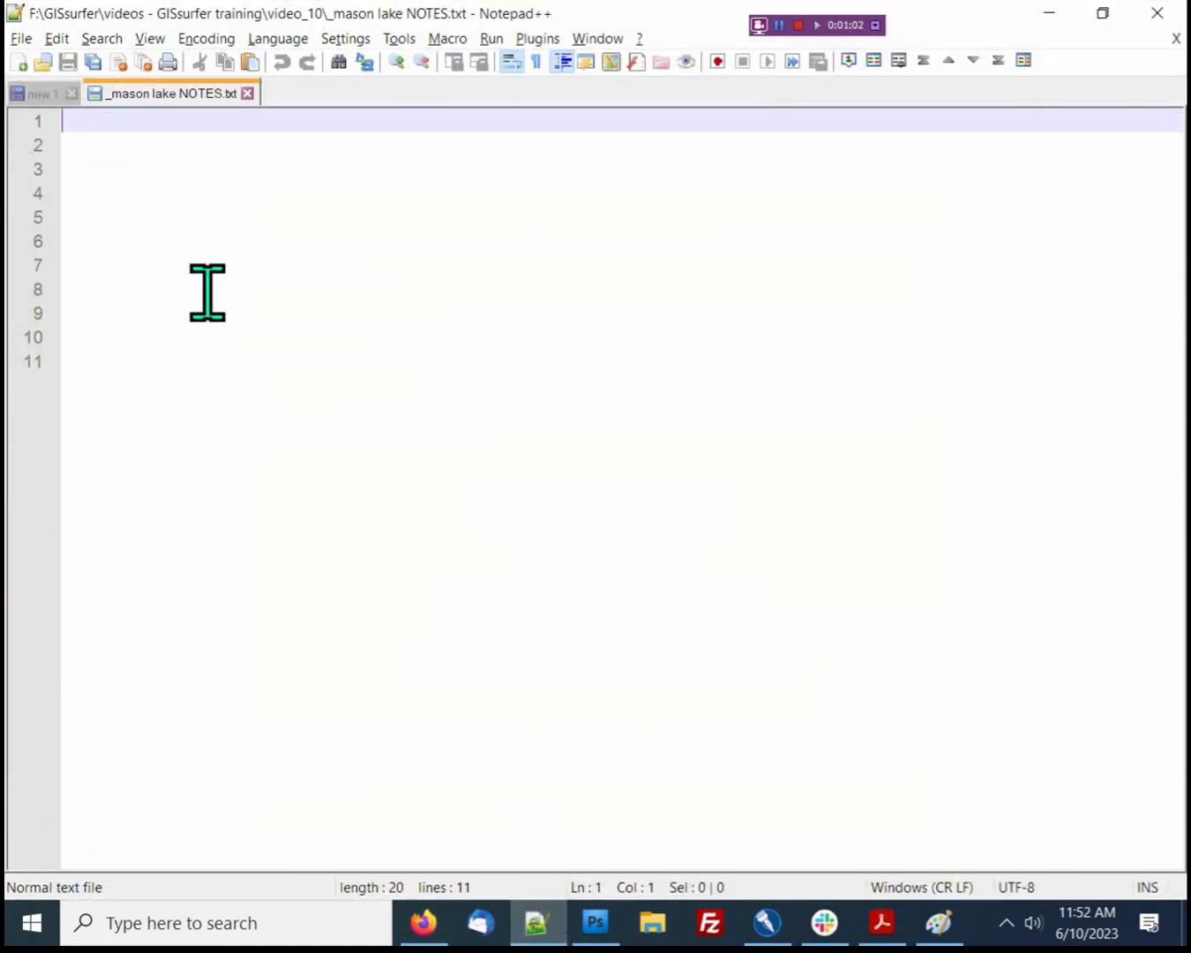
right_click(142, 124)
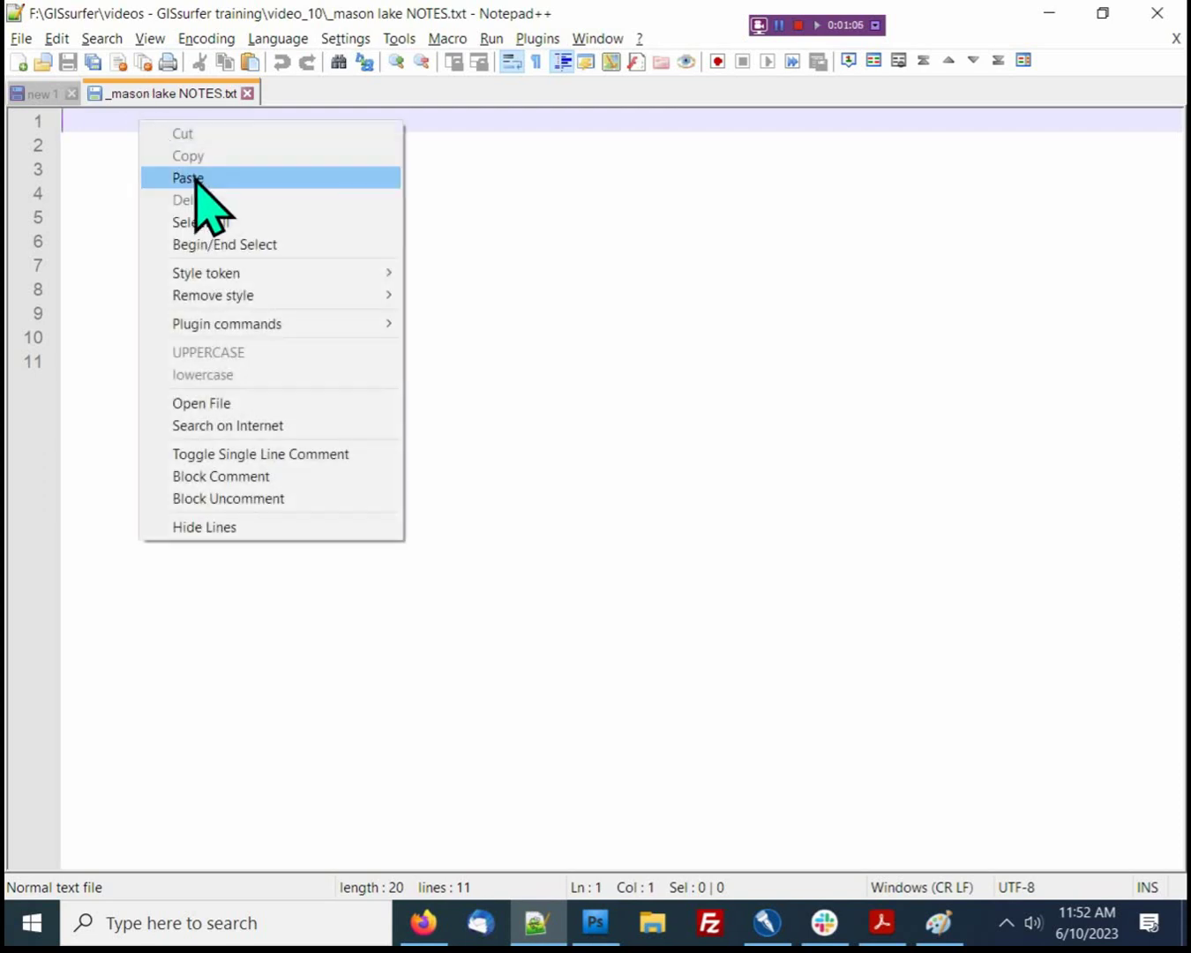
click(195, 179)
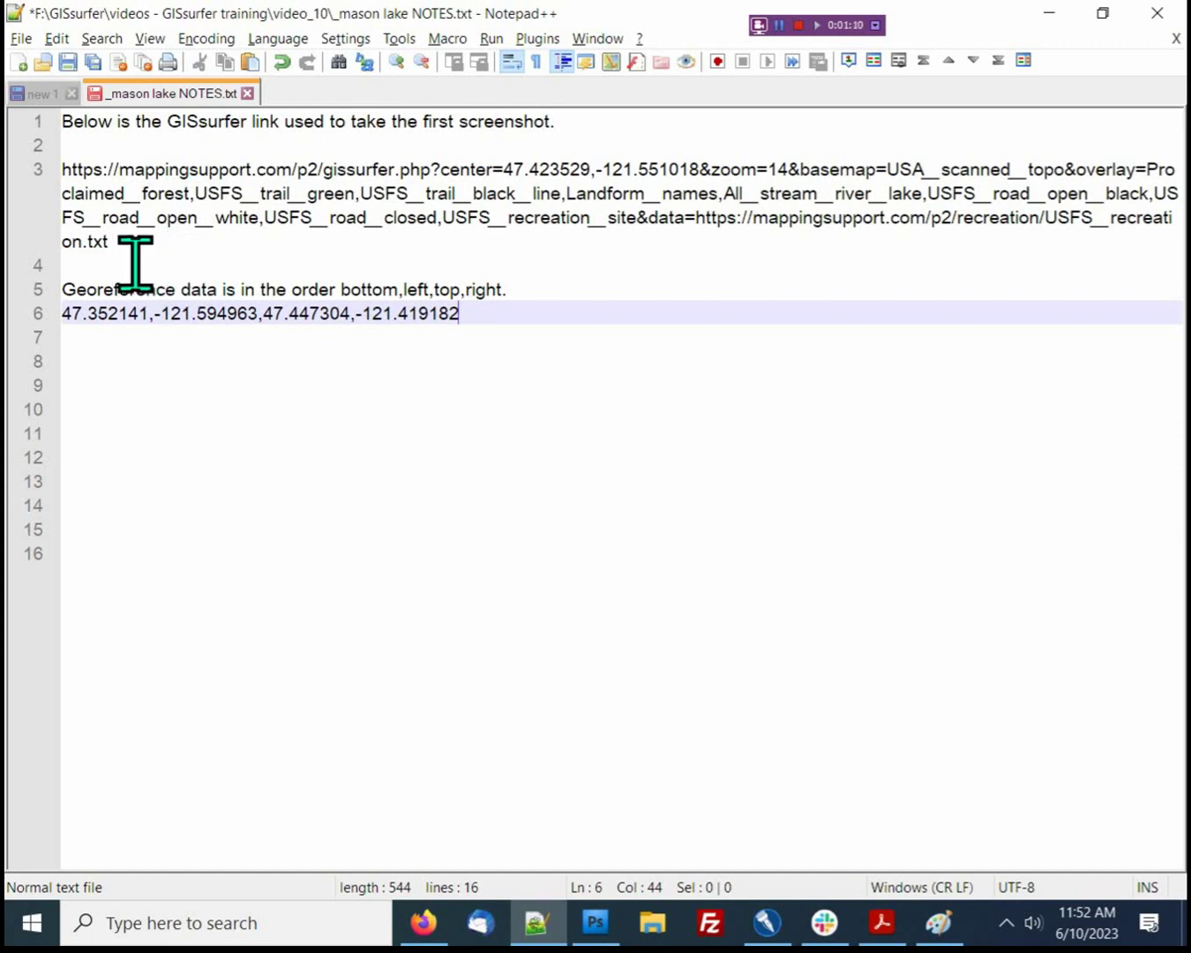
Examine the pasted GISsurfer link, the center coordinates within it, and the line of bottom, left, top, right georeference values
drag(113, 246, 61, 183)
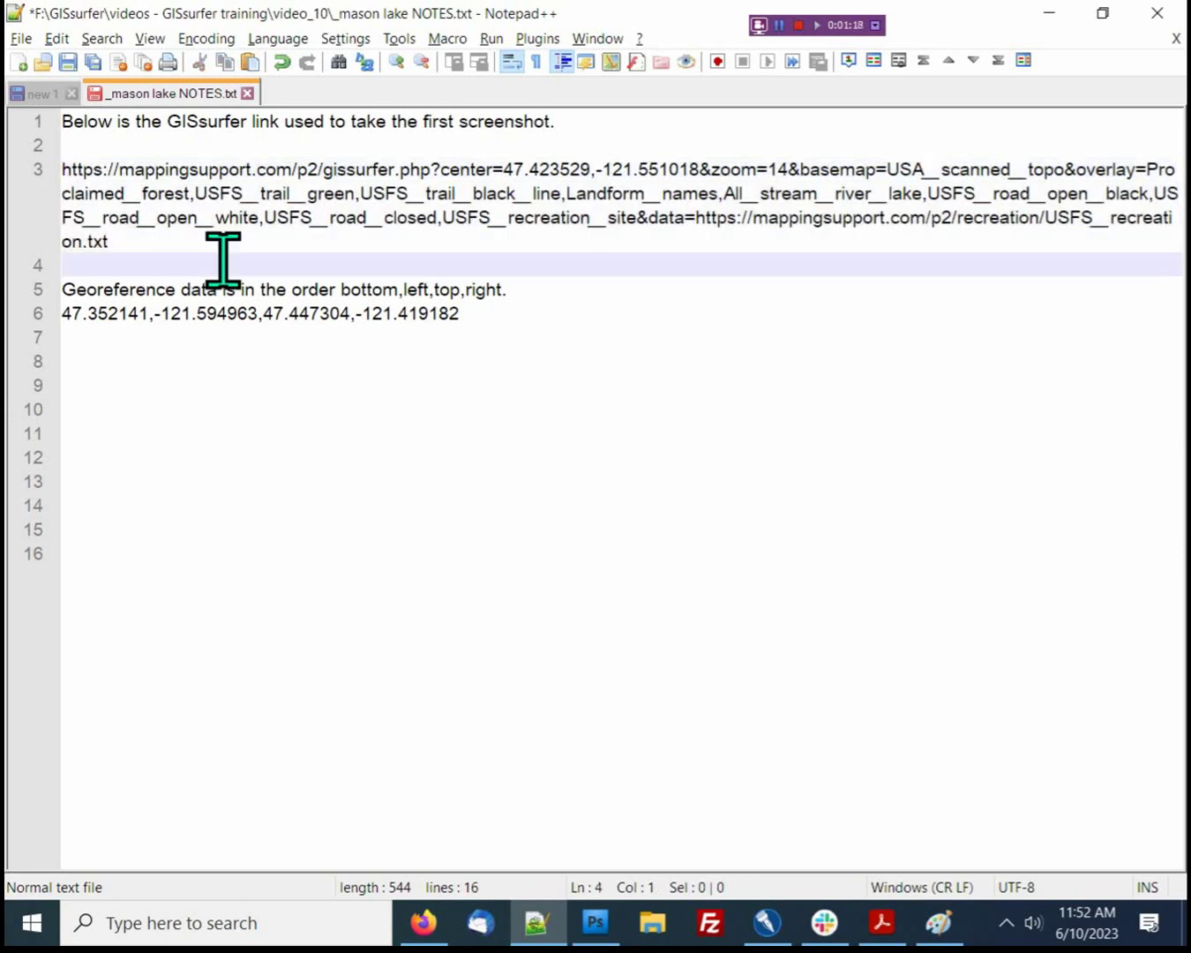
click(575, 162)
drag(574, 161, 590, 160)
drag(690, 168, 684, 169)
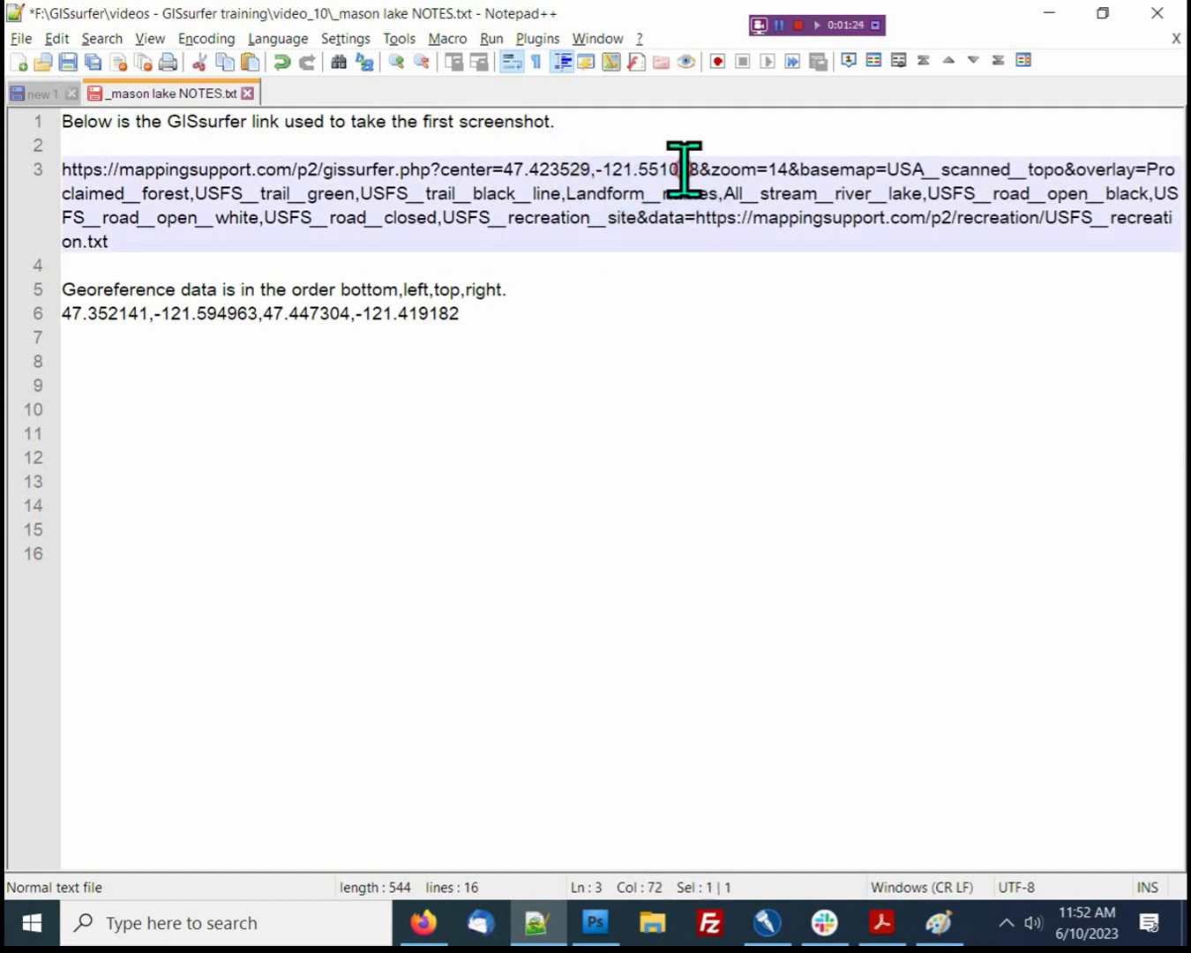
click(590, 252)
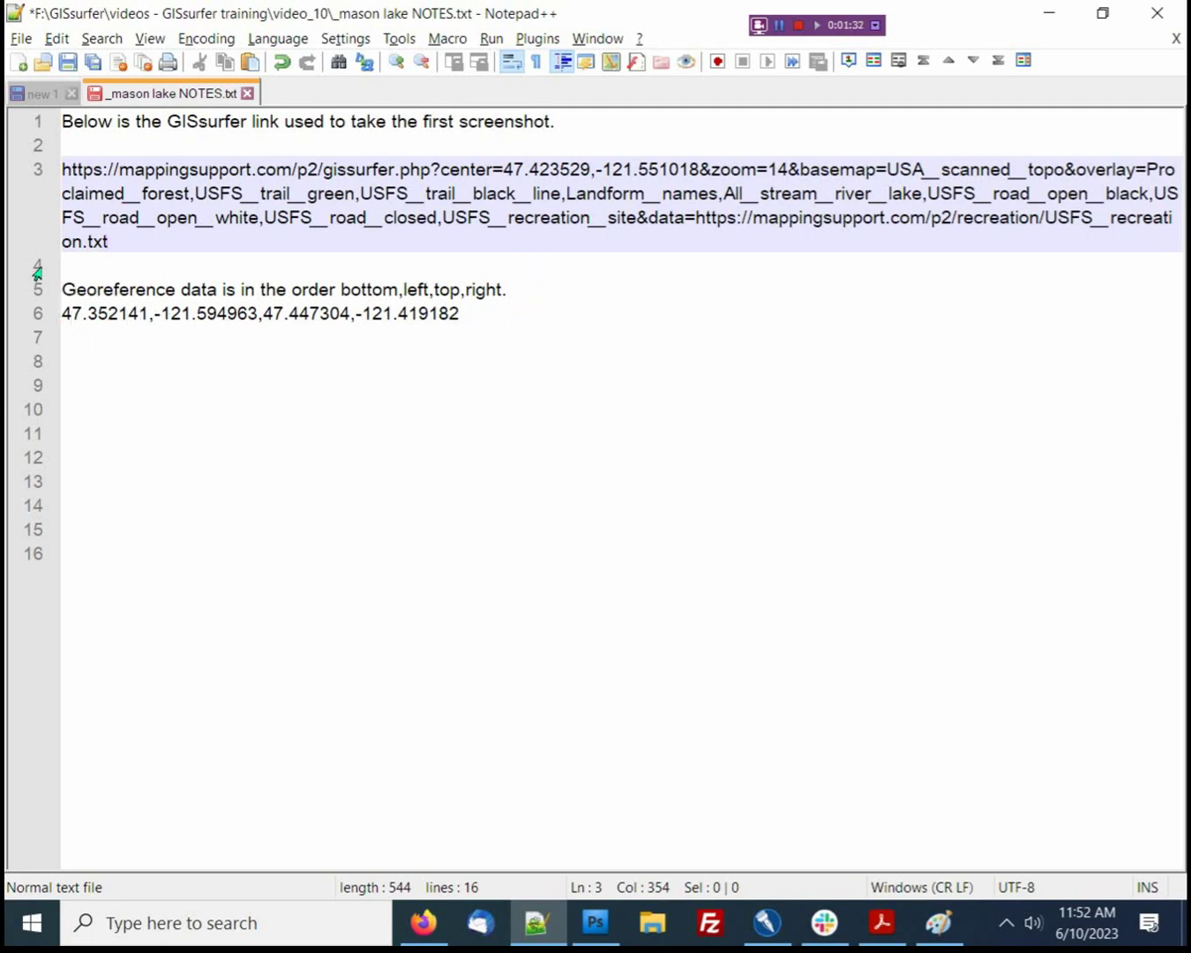
drag(64, 315, 469, 322)
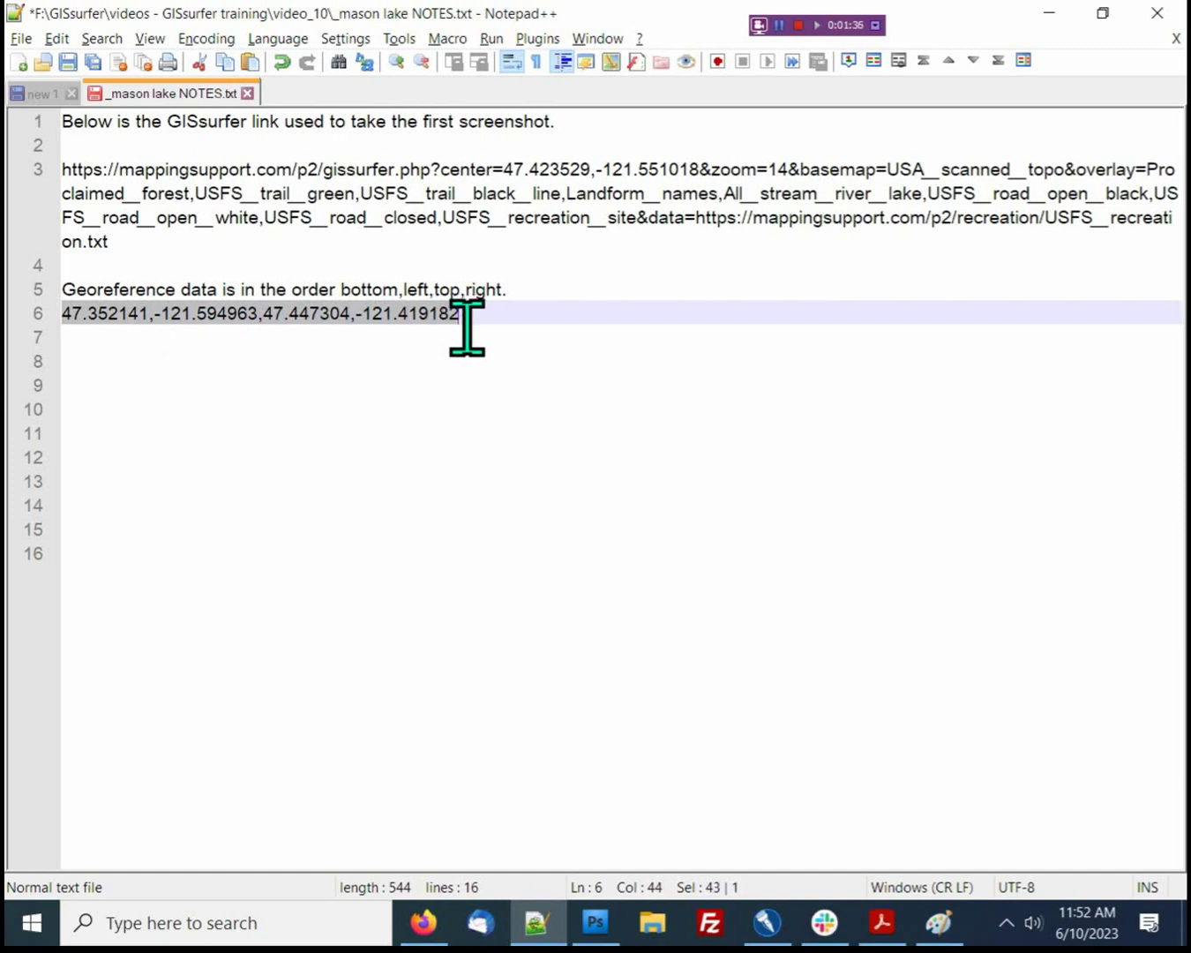
click(168, 386)
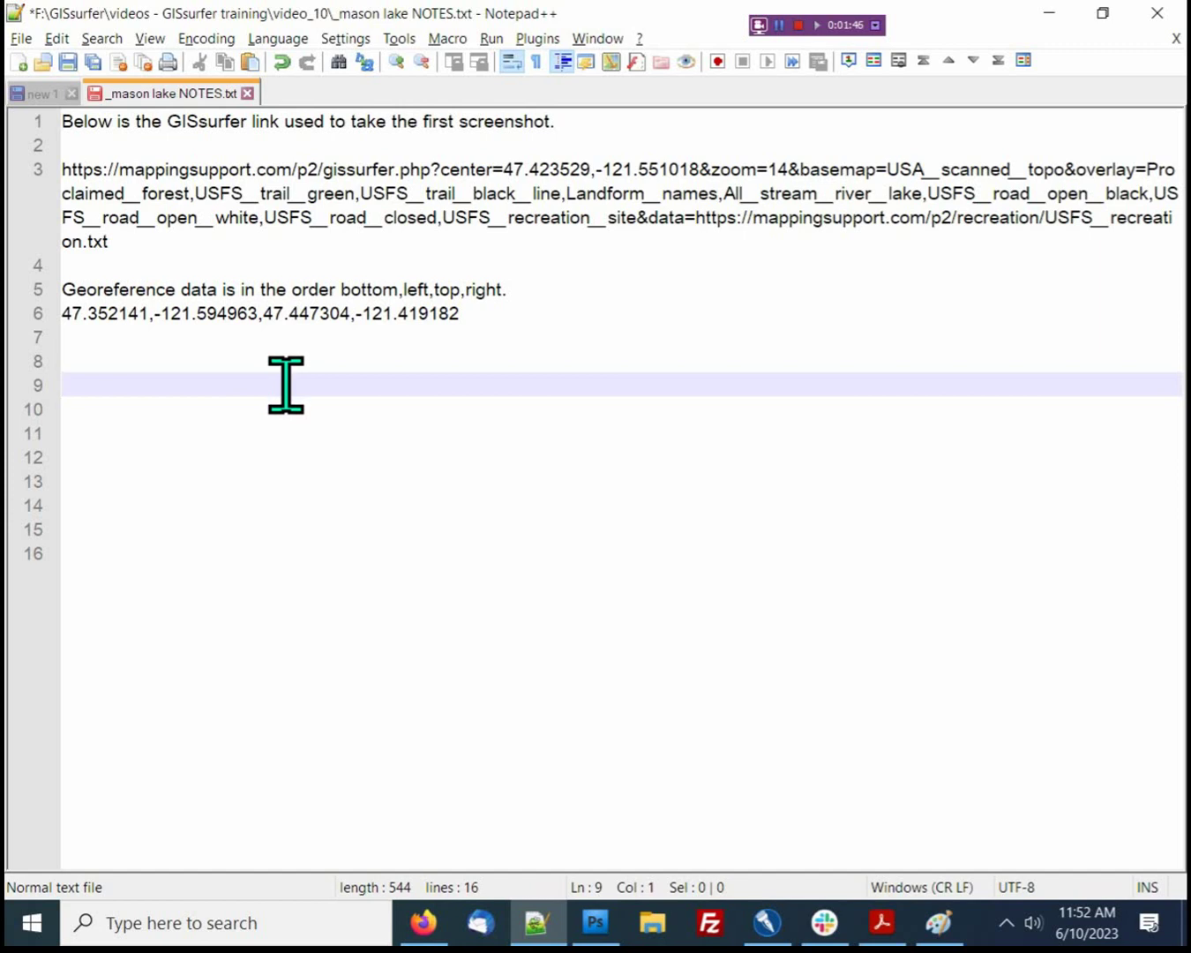
Save _mason lake NOTES.txt and review the full GISsurfer link used for the first screenshot
click(68, 62)
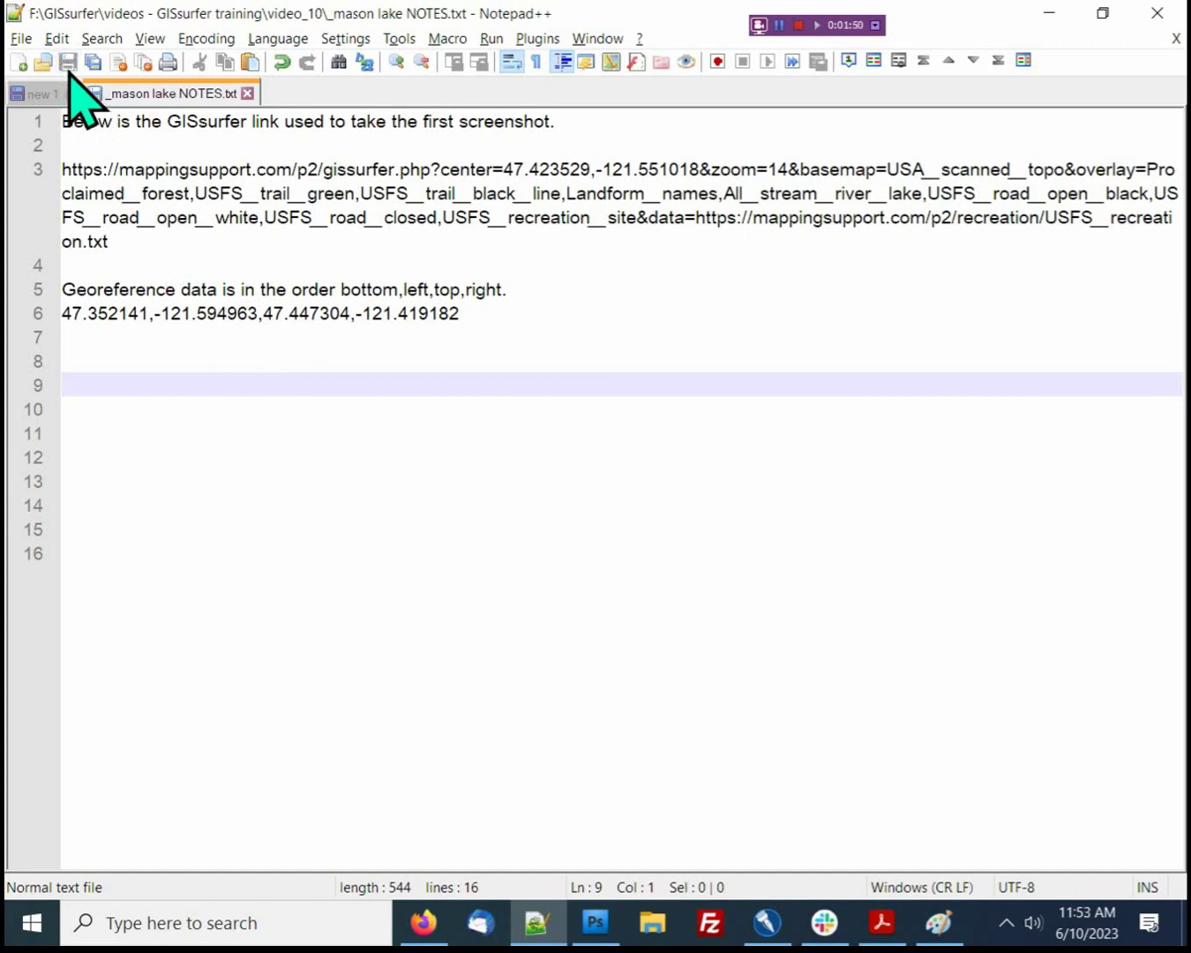
click(62, 169)
drag(63, 169, 124, 238)
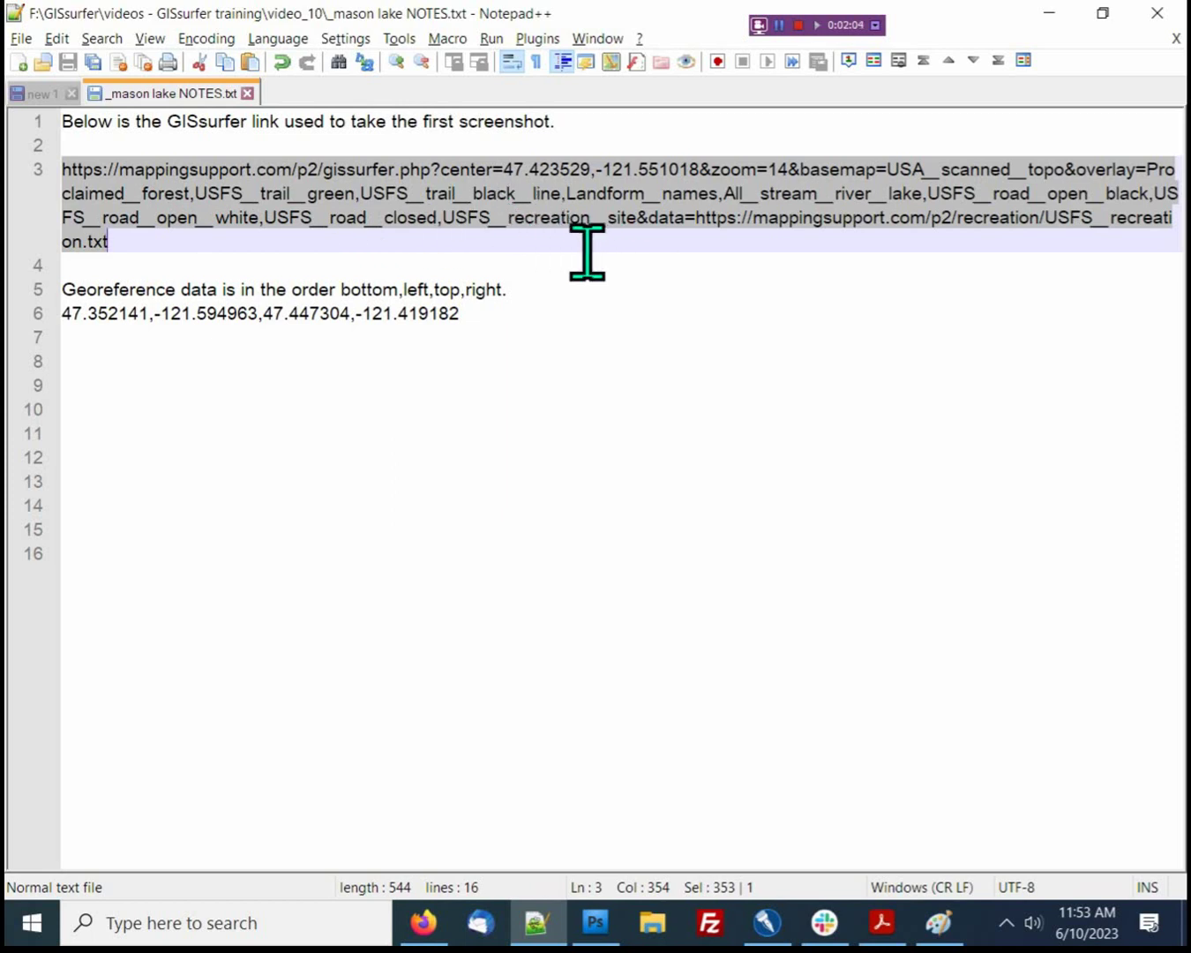
click(139, 250)
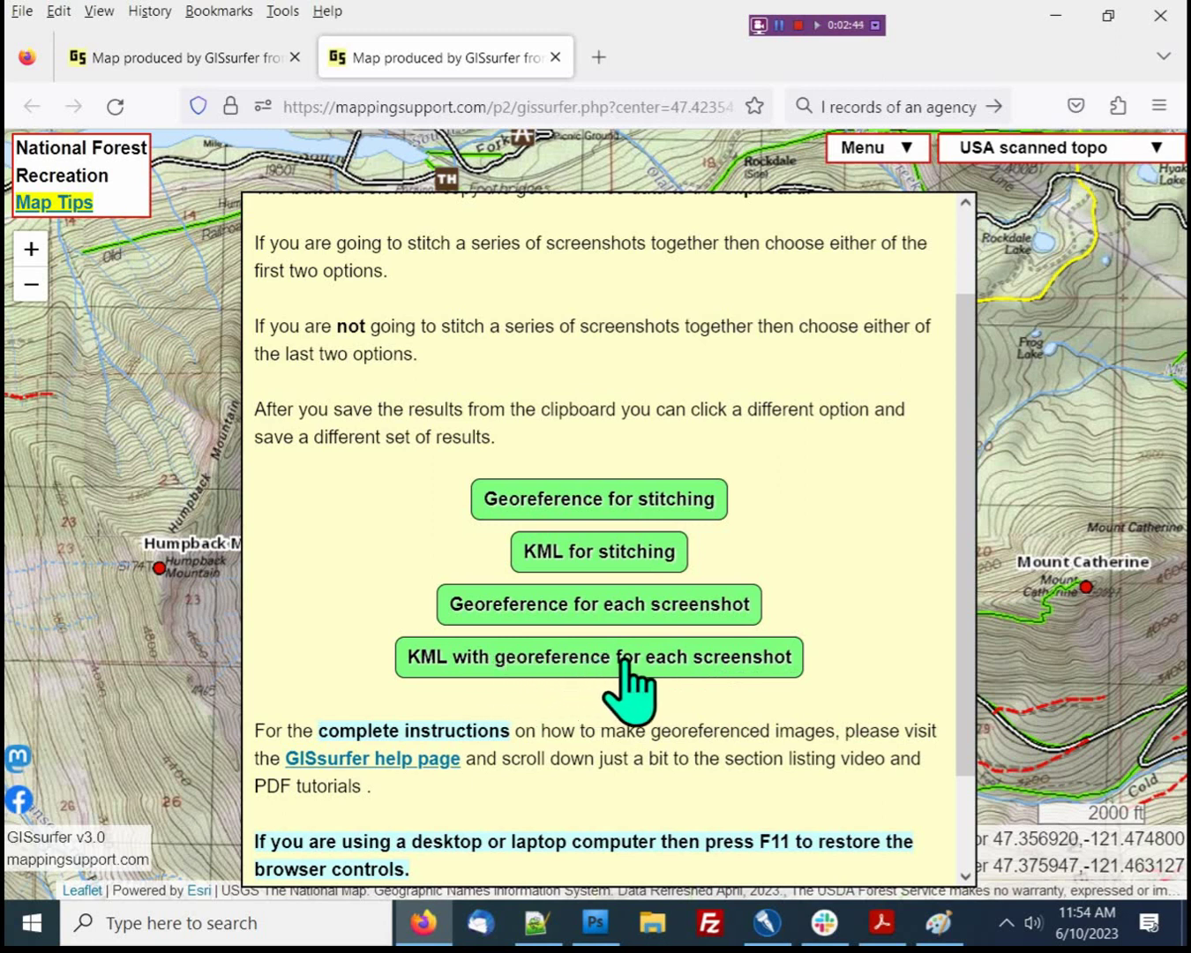
Copy the KML with georeference for each screenshot from GISsurfer and paste it into a new Notepad++ document
click(520, 659)
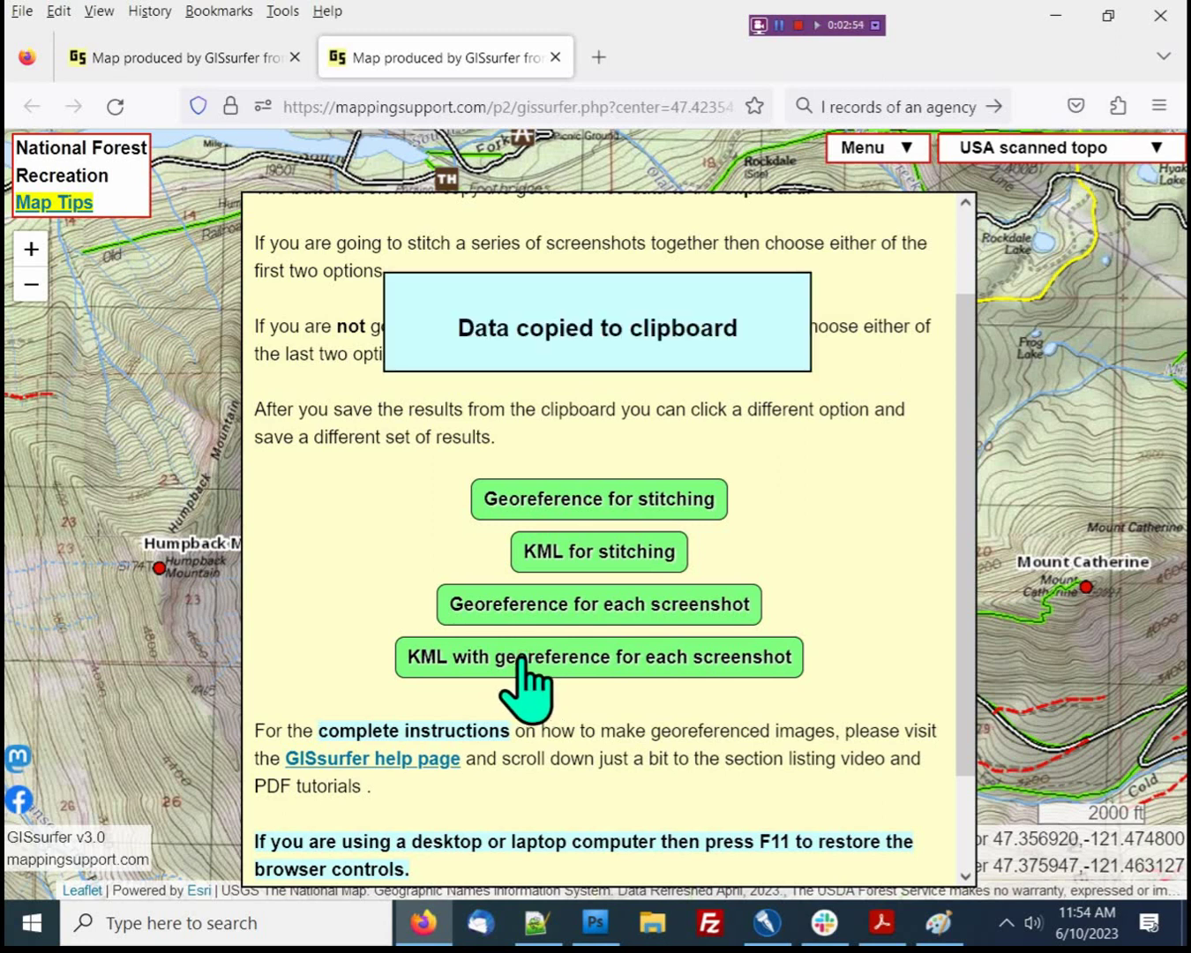
click(535, 925)
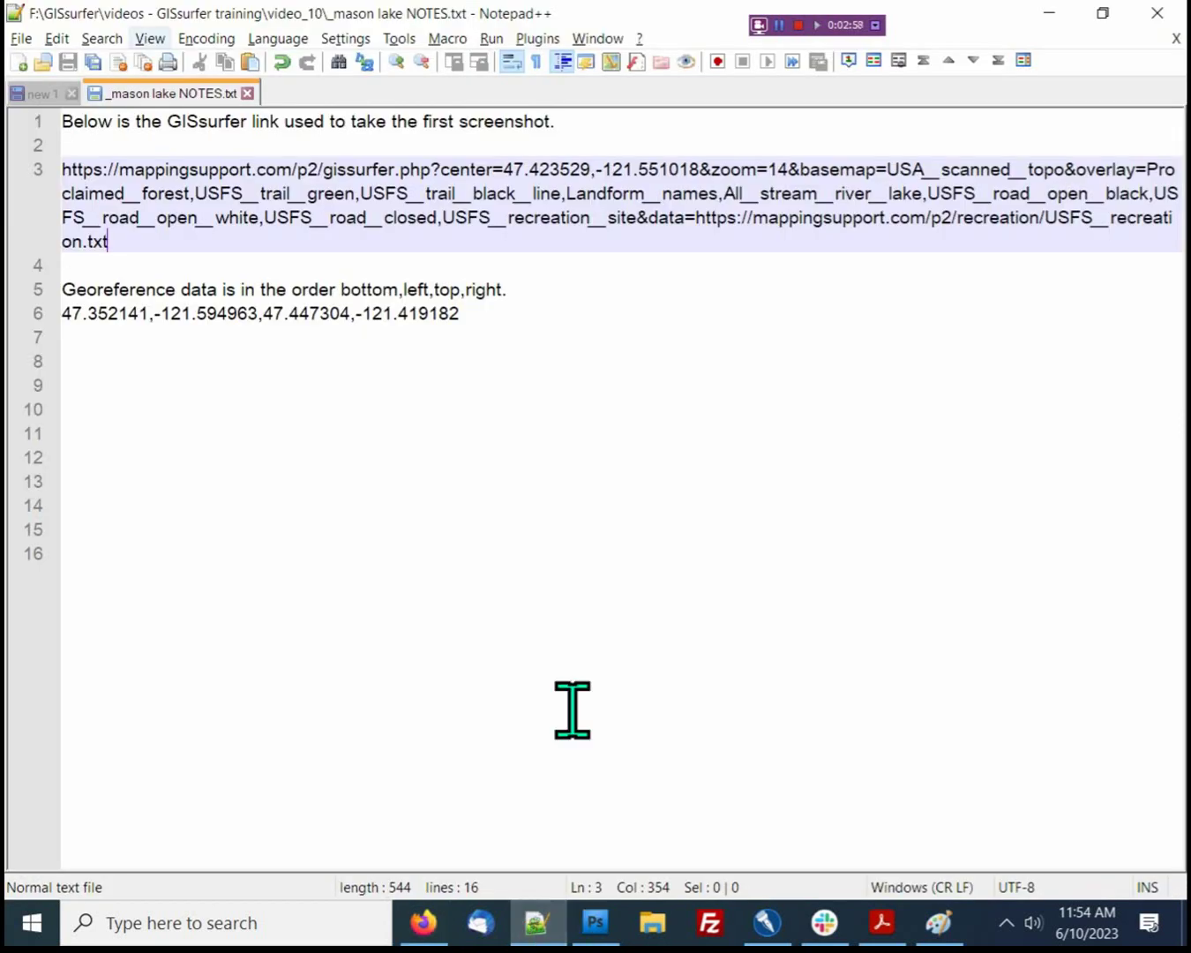
click(26, 39)
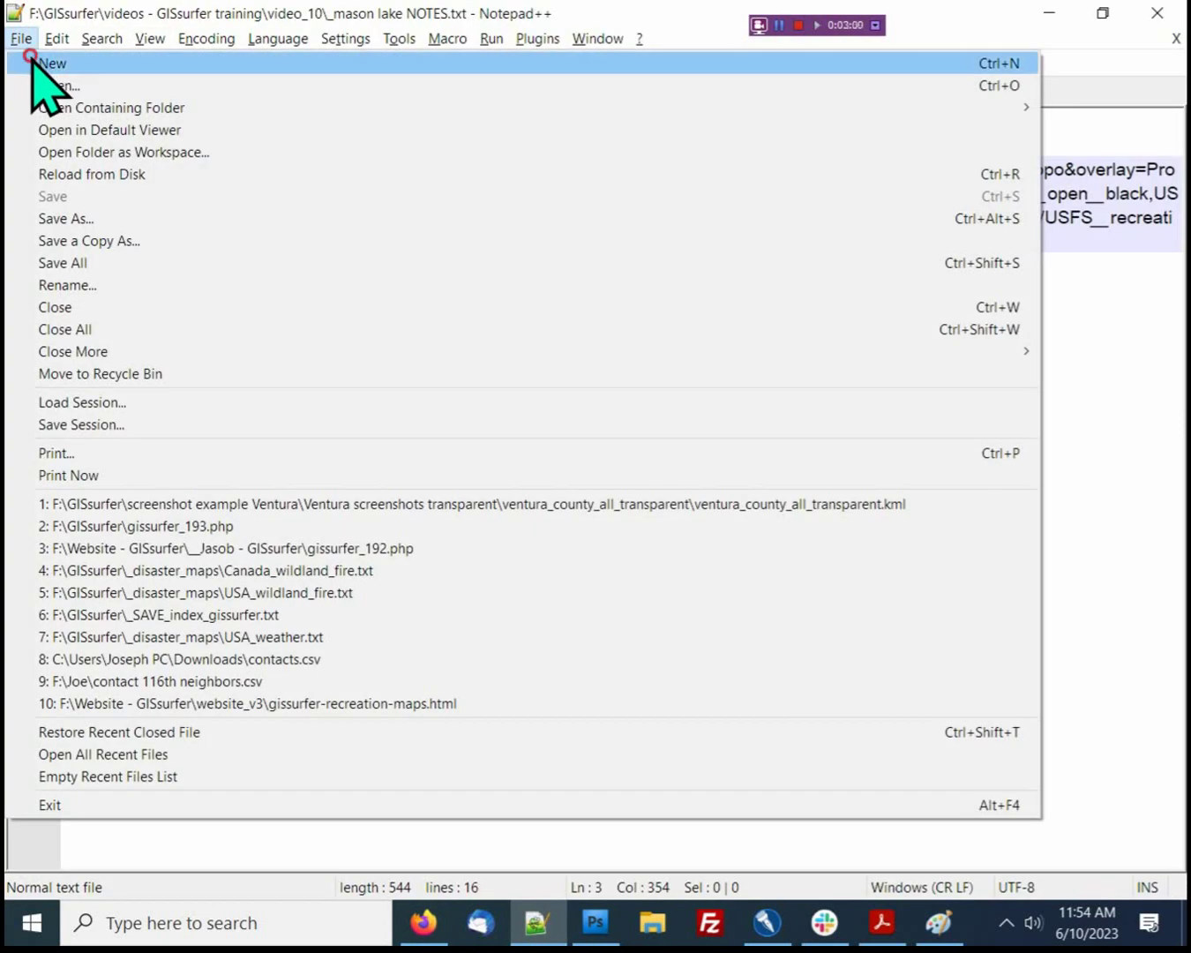
click(40, 61)
right_click(88, 117)
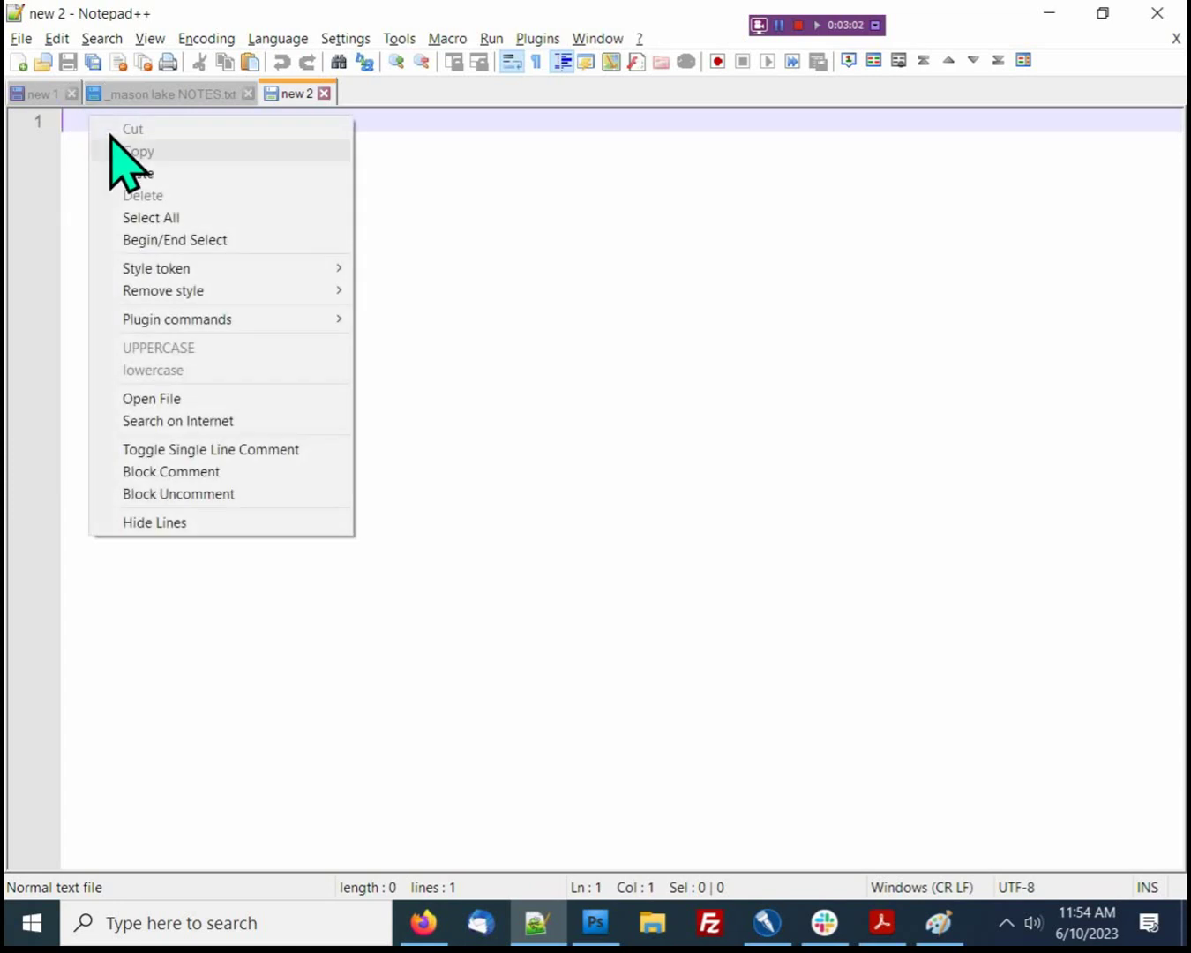
click(140, 175)
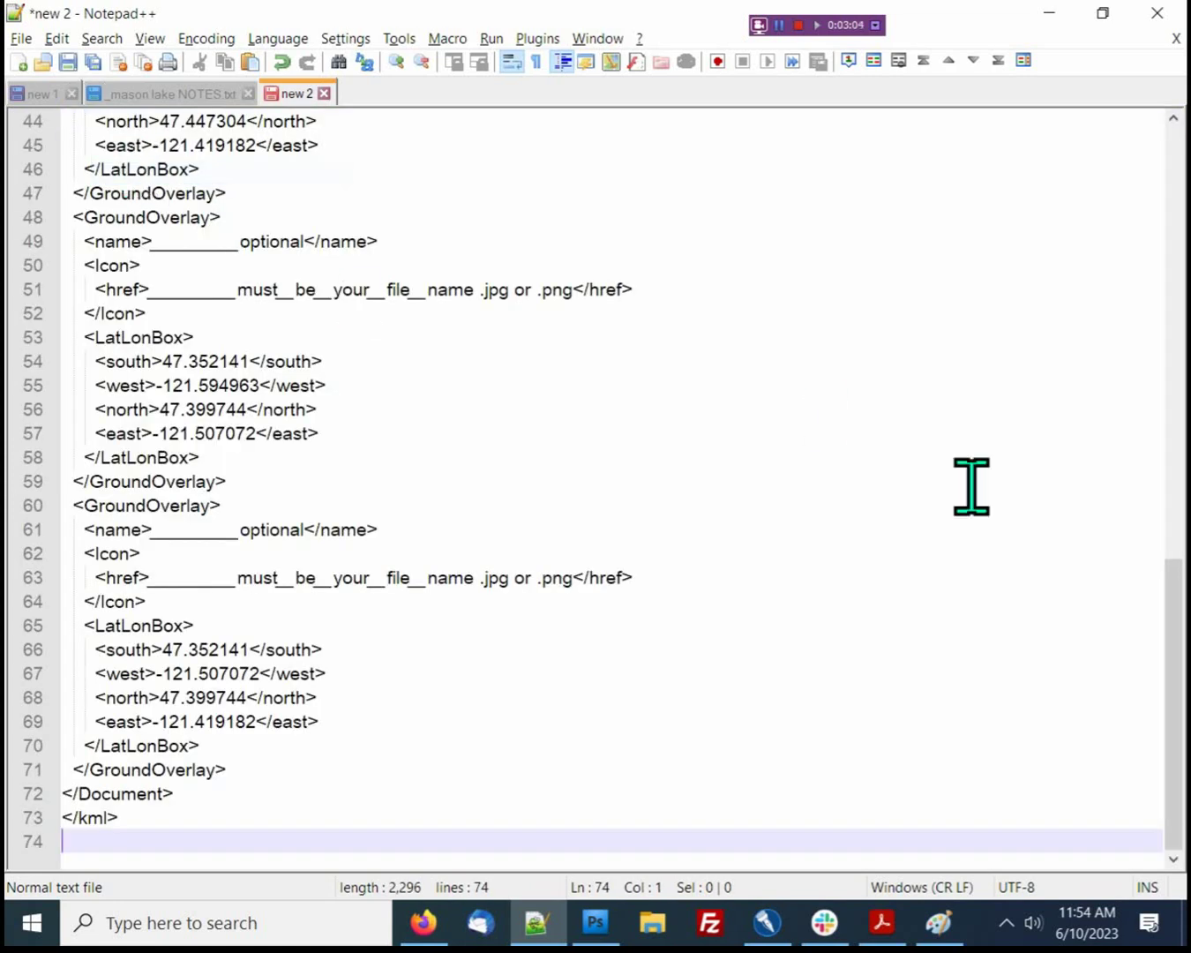
Save the pasted KML document in the video_10 folder under the name mason_lake.kml
scroll(1173, 618, up, 9)
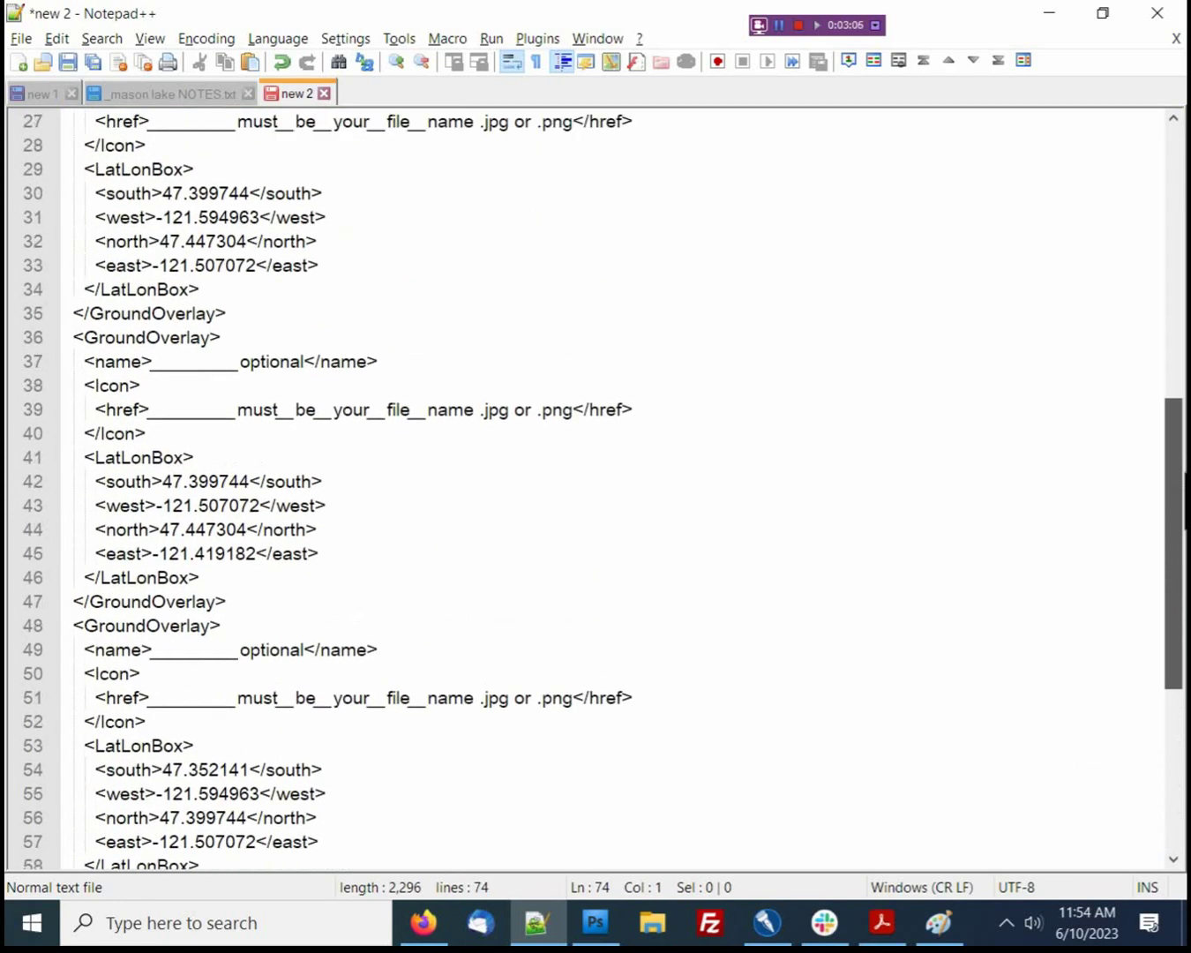
scroll(1173, 618, up, 6)
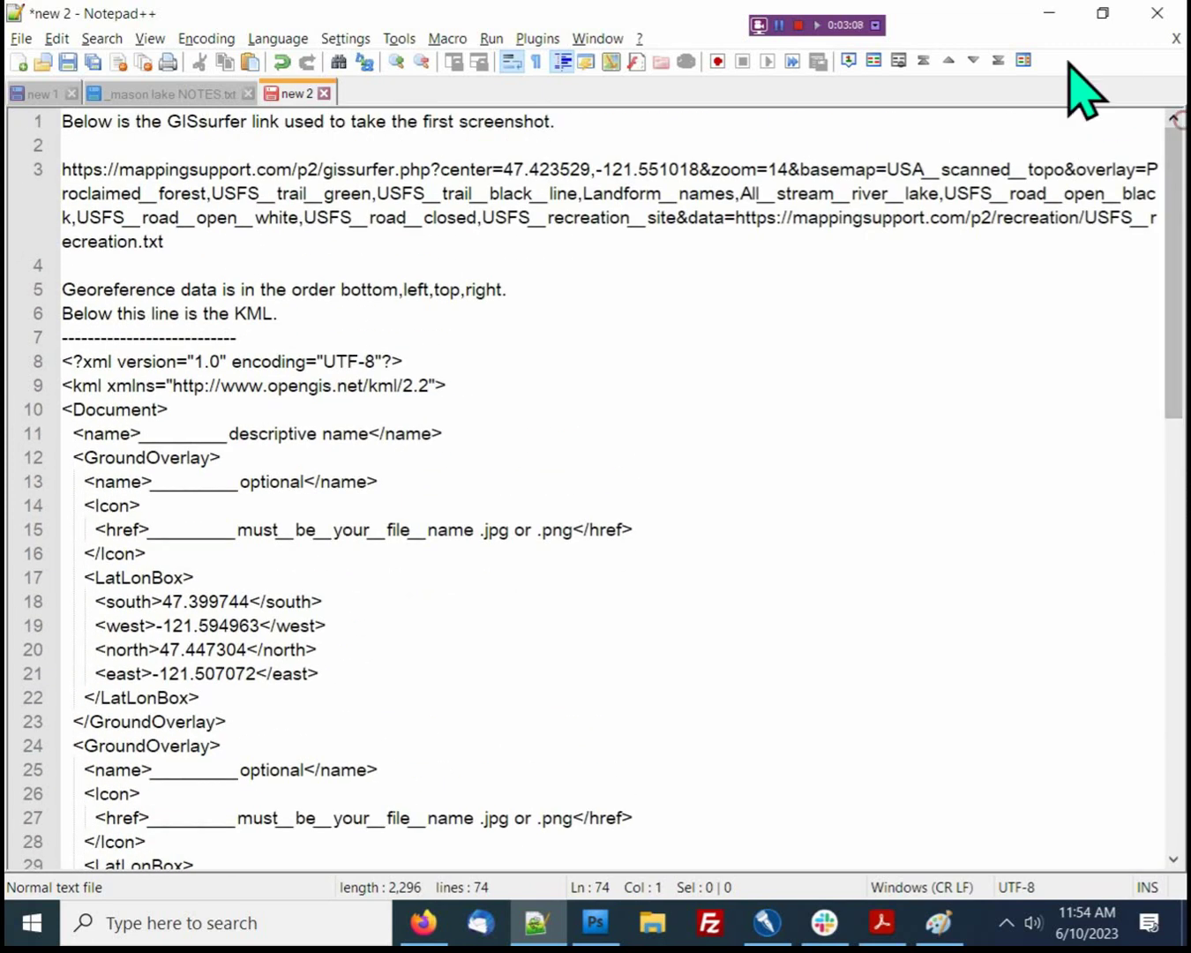
click(20, 40)
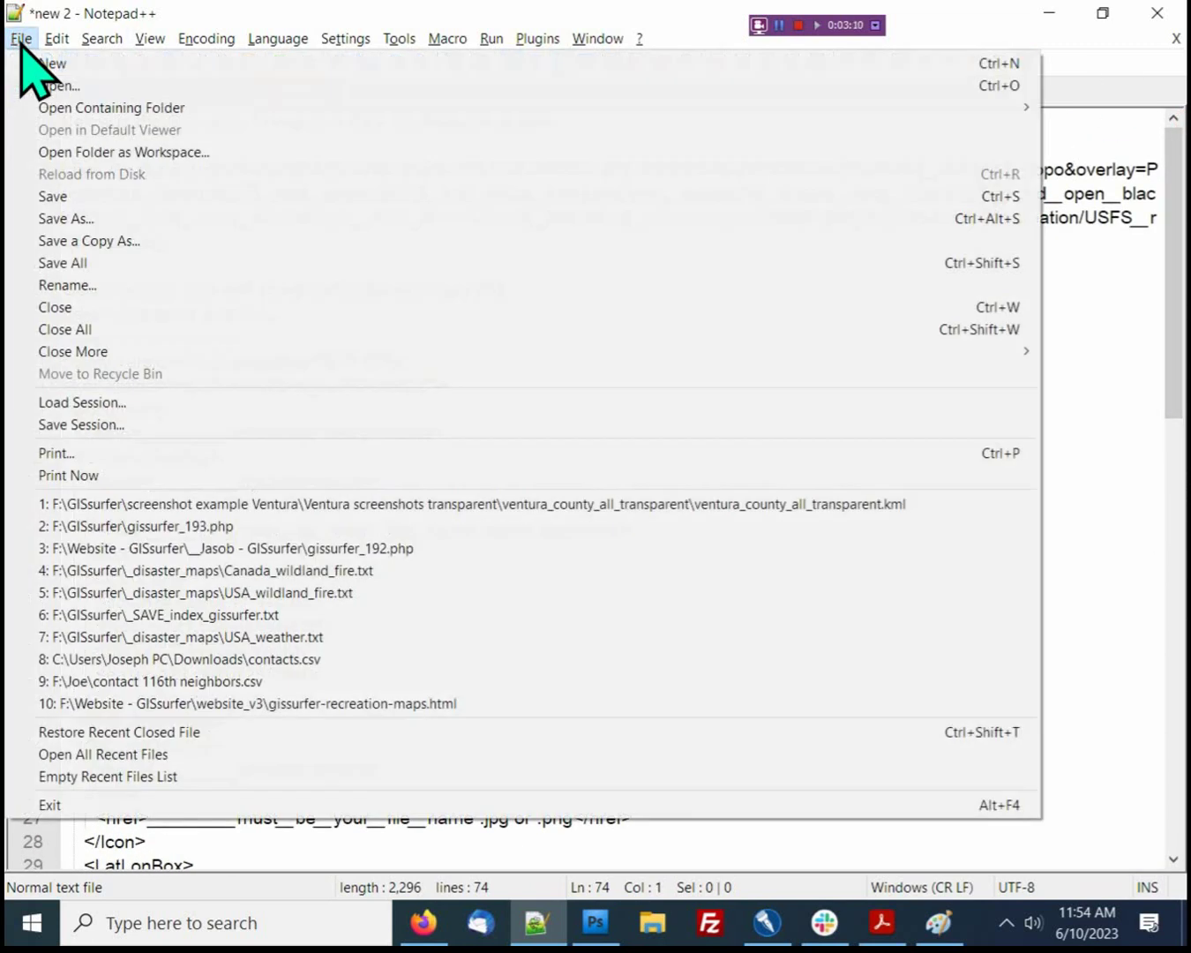
click(64, 196)
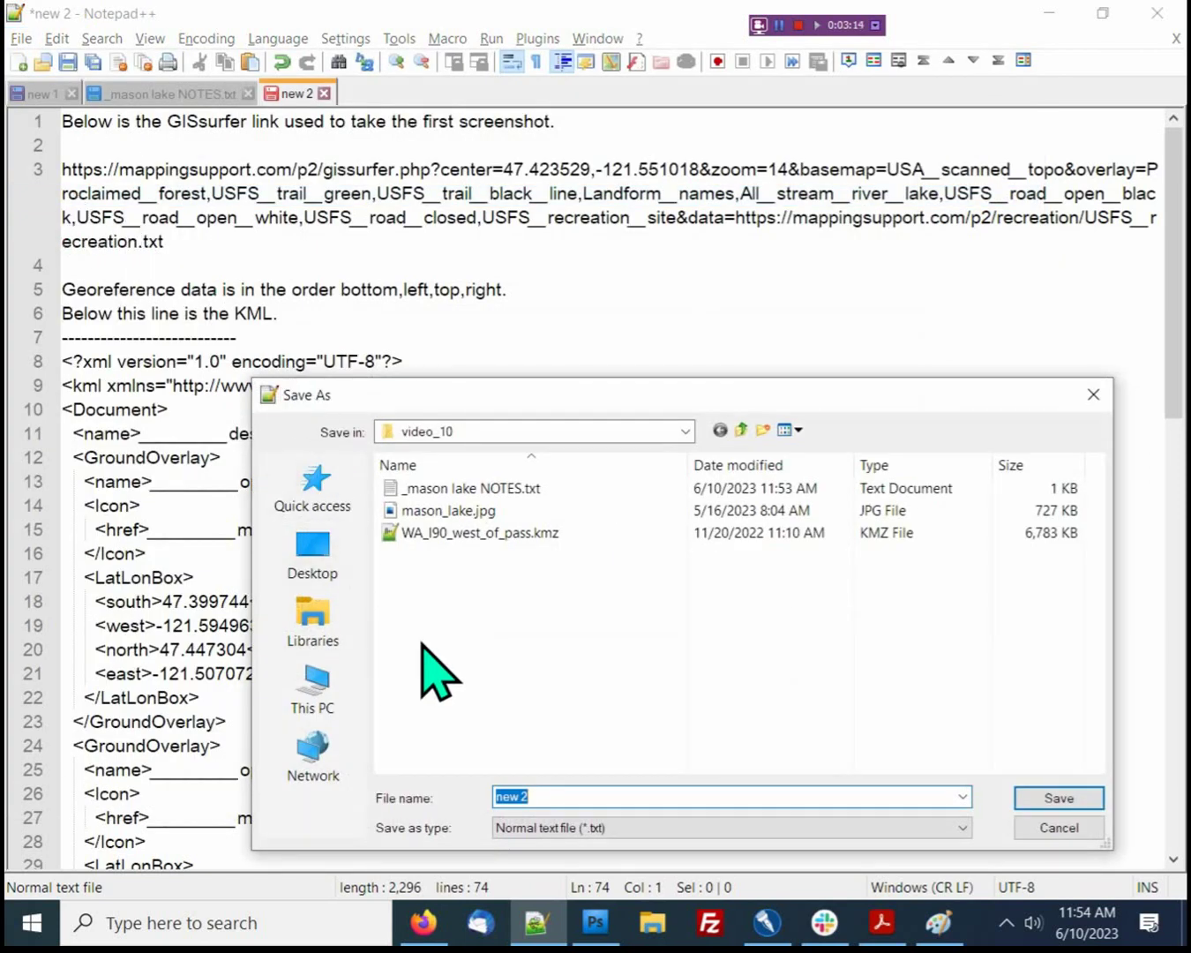
click(461, 508)
double_click(565, 794)
text(mason_lake.kml)
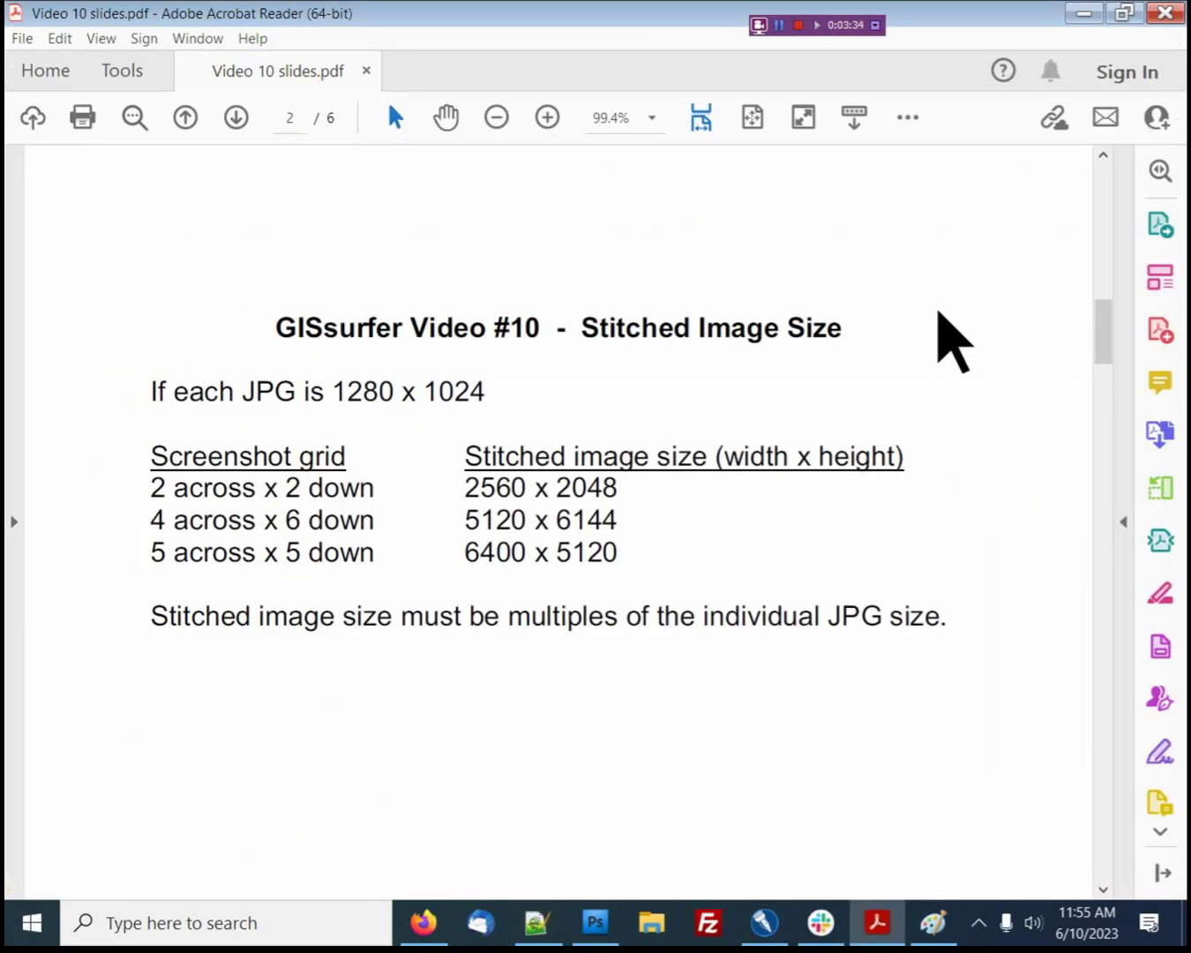
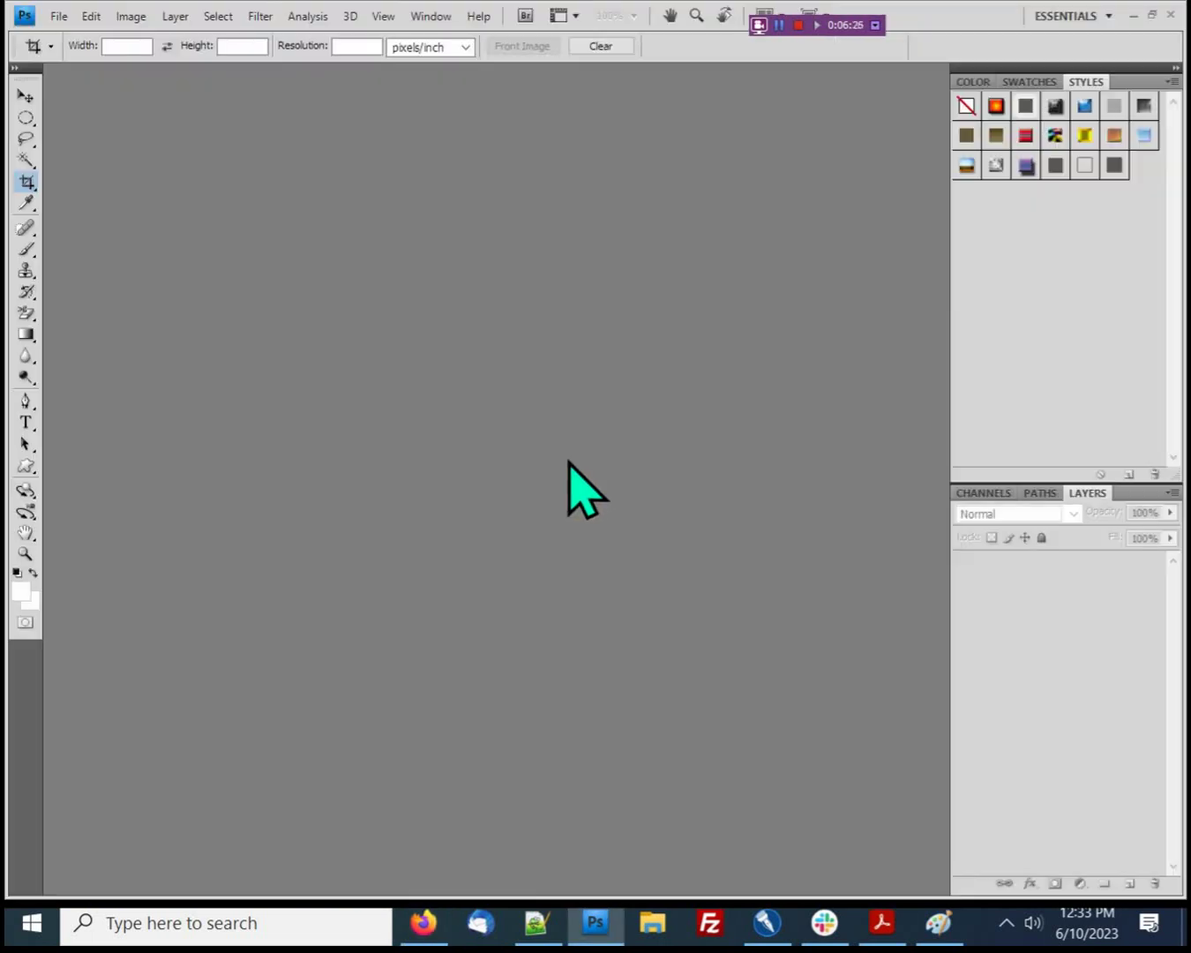
Create a blank Photoshop document 2560 pixels wide and 2048 pixels high for the stitched image
click(66, 19)
click(67, 37)
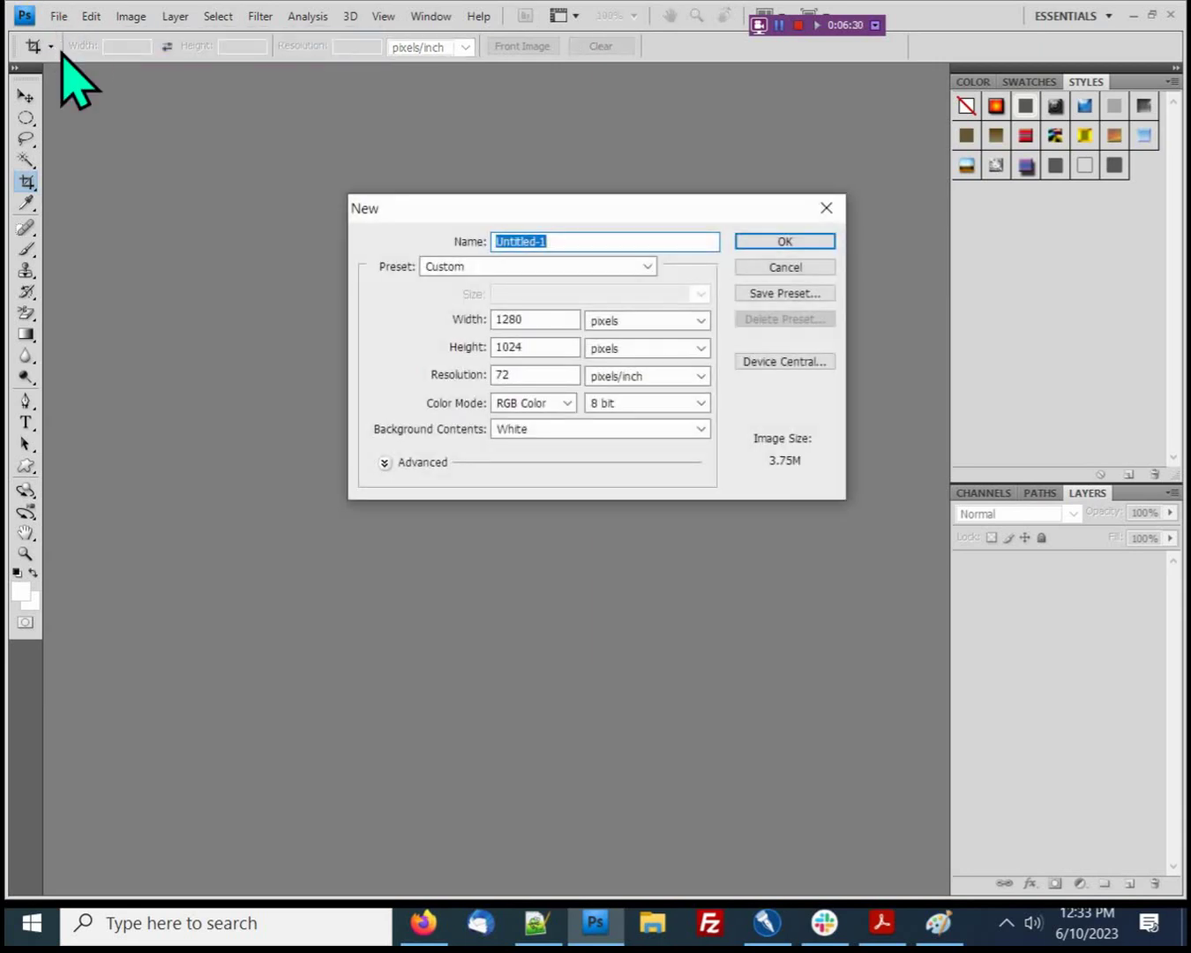
click(538, 317)
double_click(539, 318)
text(2560)
key(Tab)
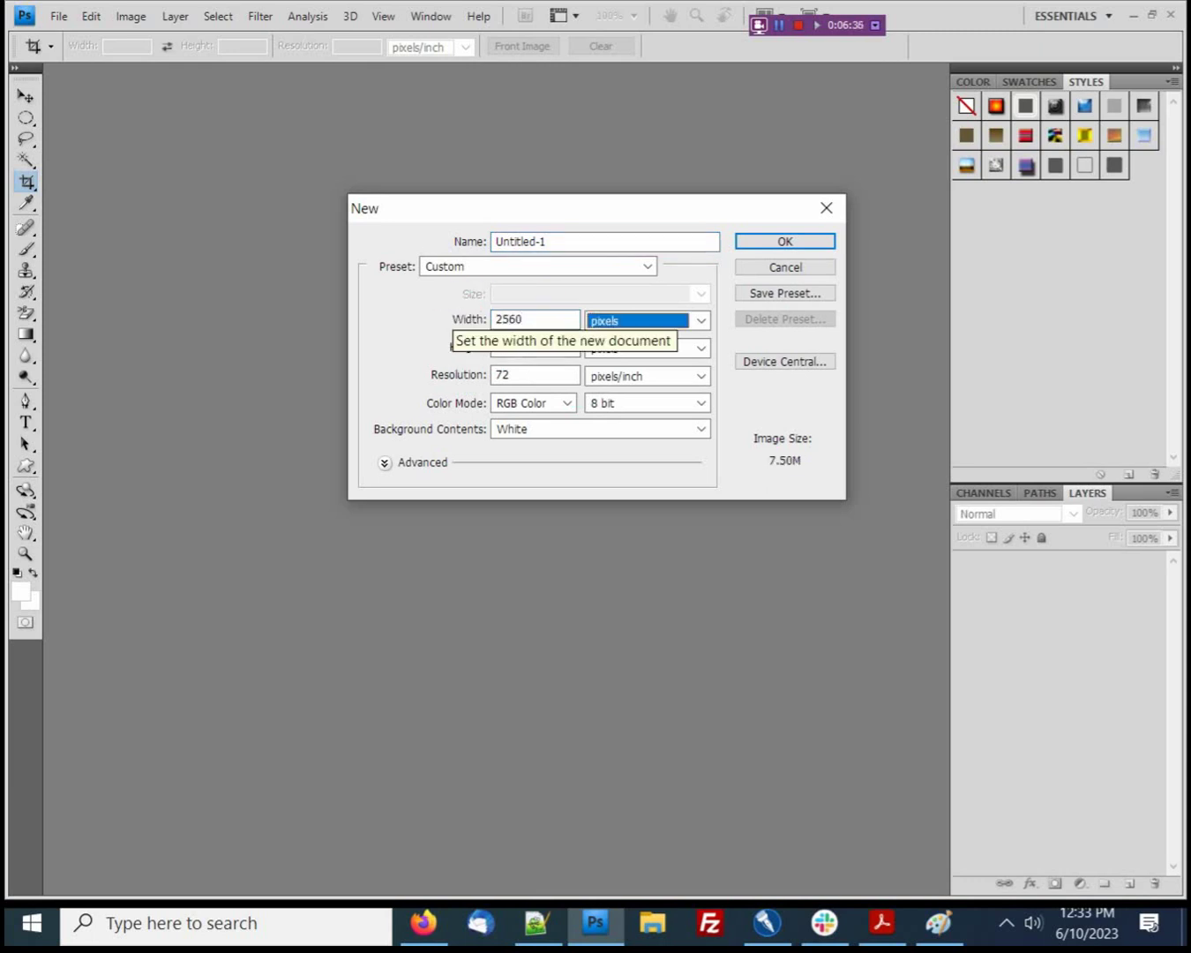
key(Tab)
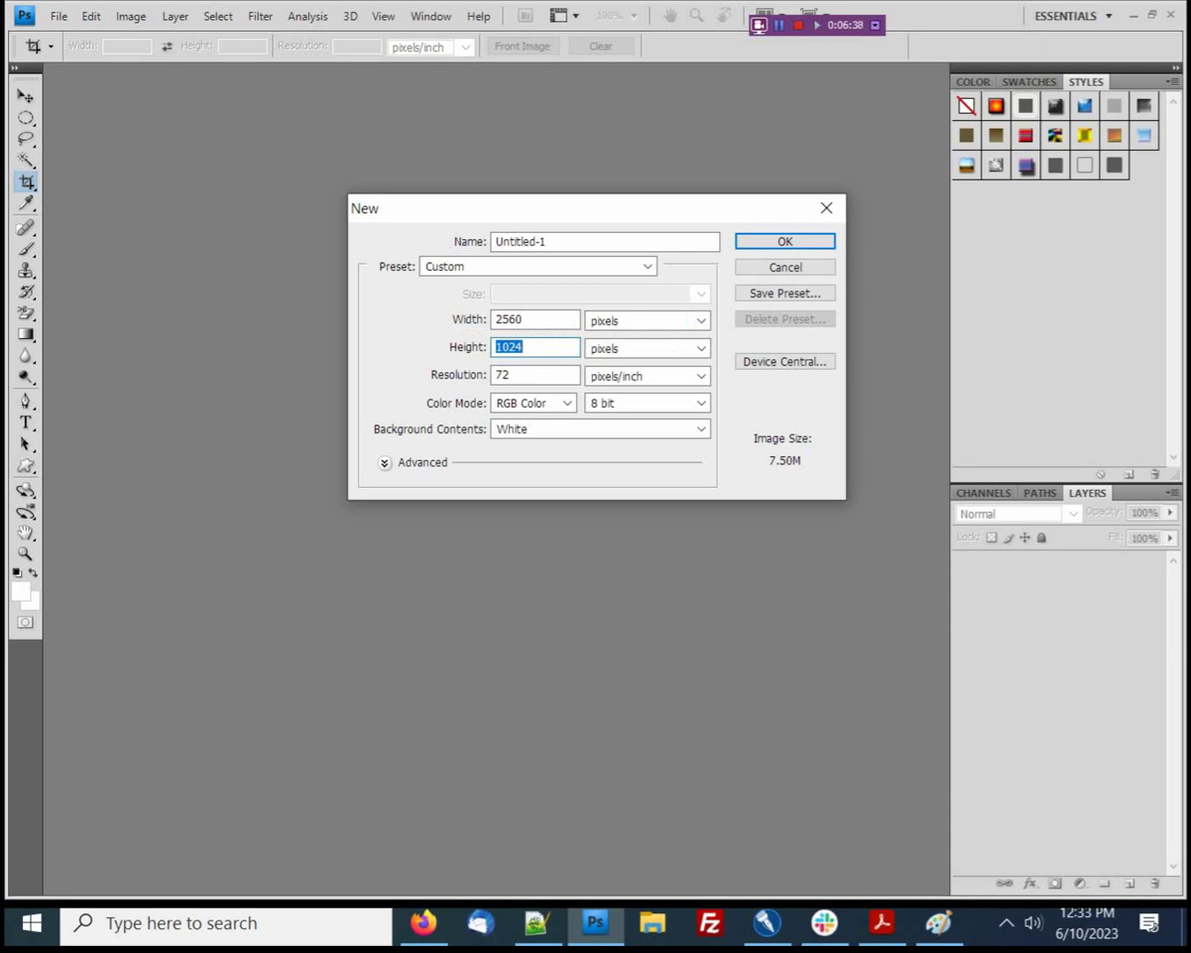
text(2048)
click(755, 237)
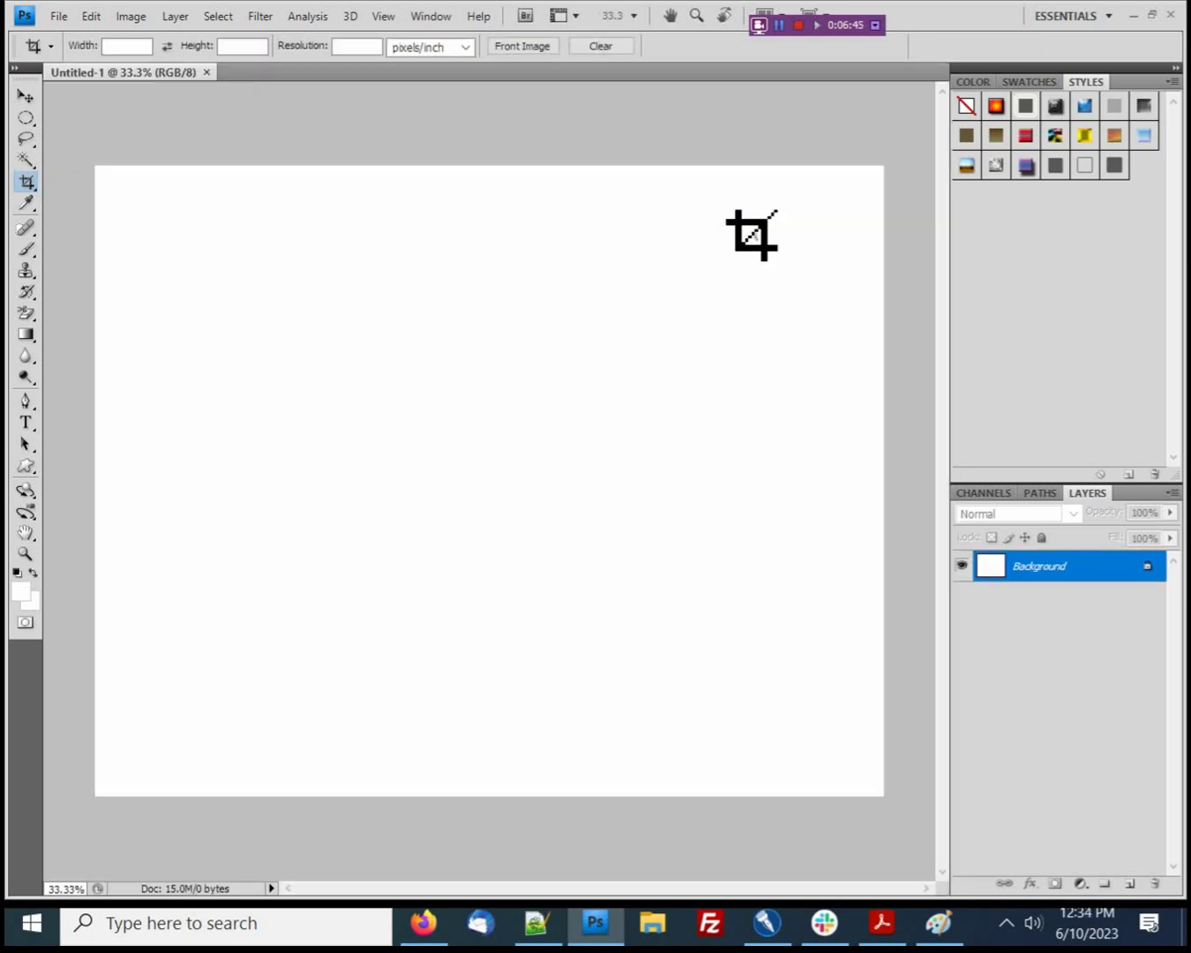
Open the first map screenshot, 1_1.jpg, from the 'video 10 stitch' folder
click(59, 16)
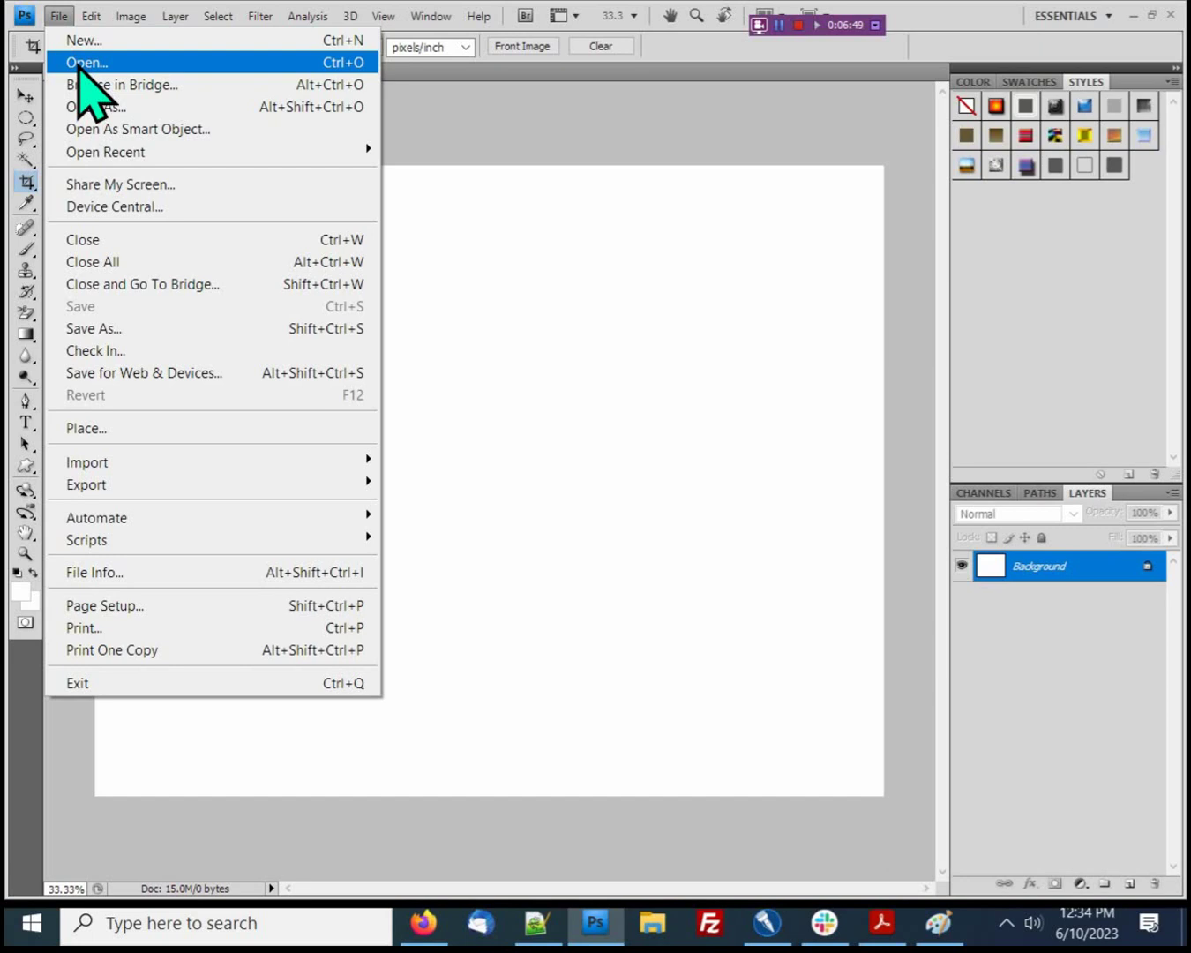
click(82, 62)
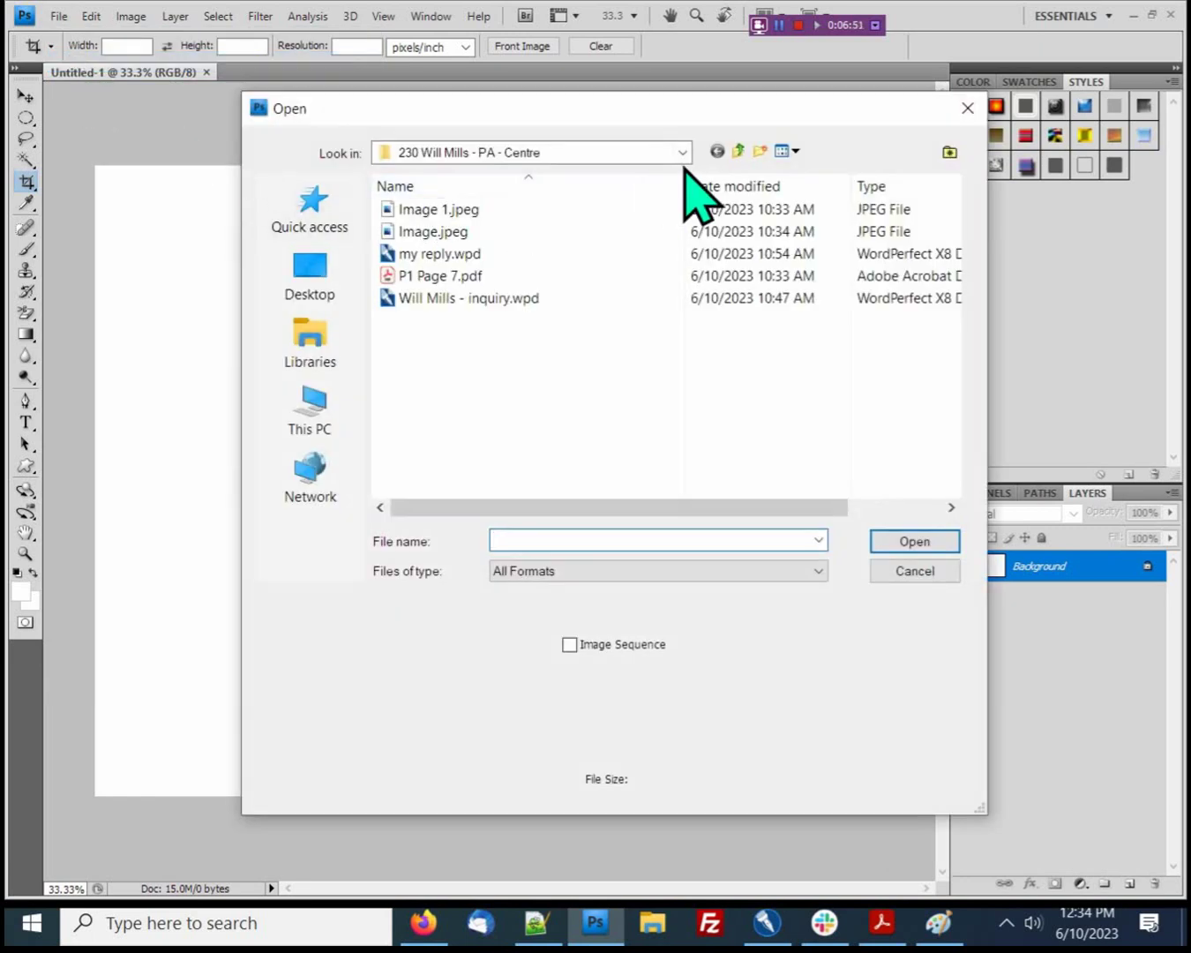
click(737, 151)
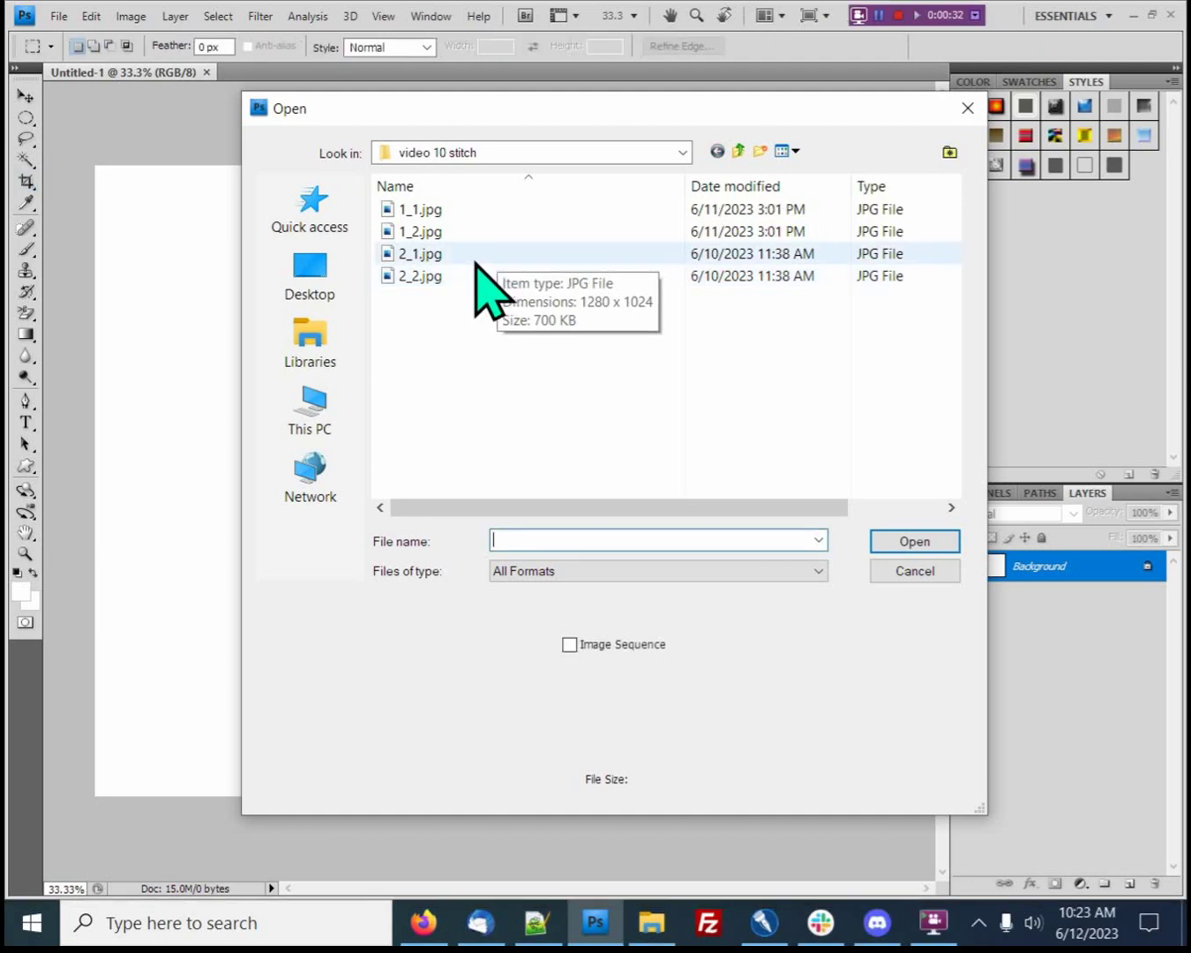
double_click(439, 213)
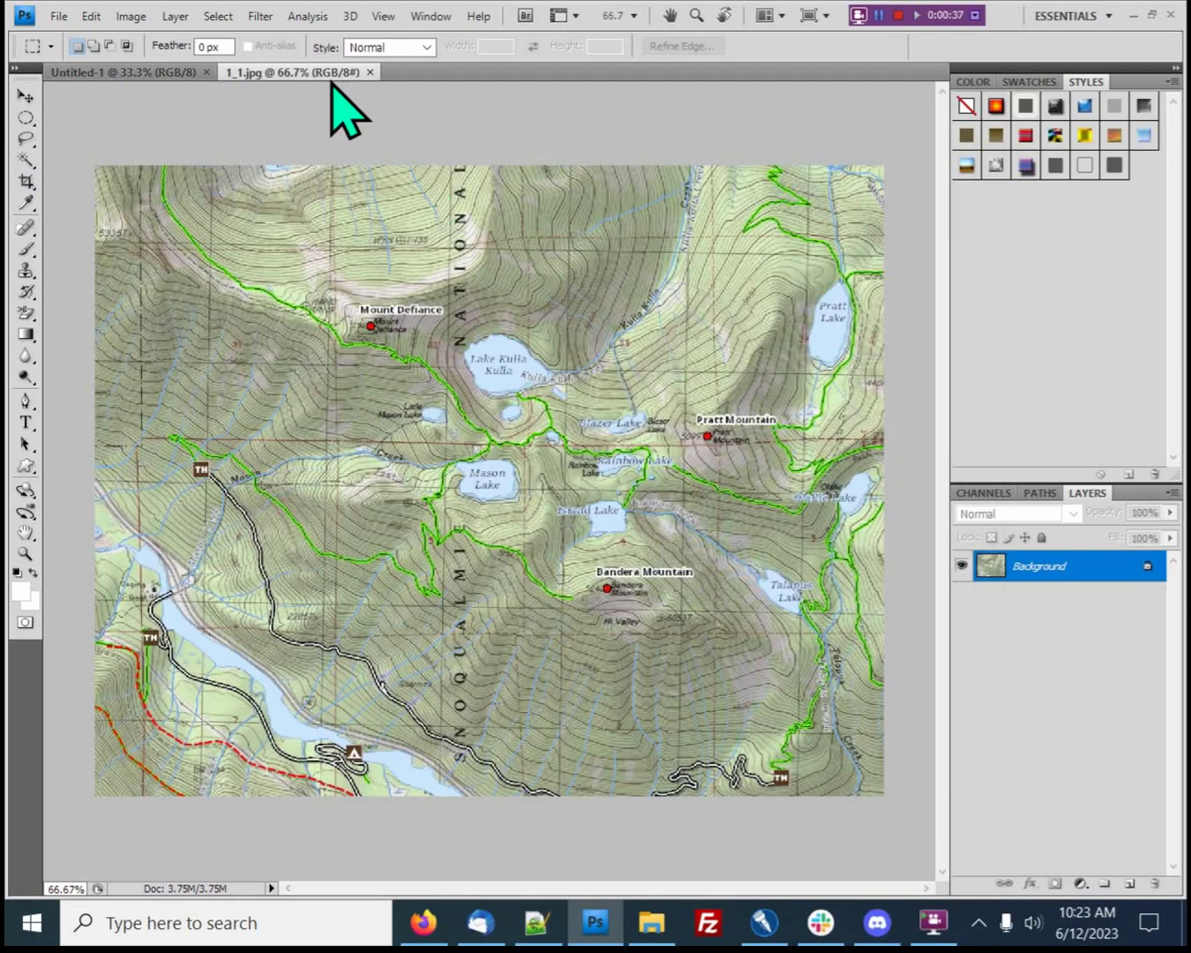
Select the entire 1_1.jpg image and copy it to the clipboard
click(218, 16)
click(220, 42)
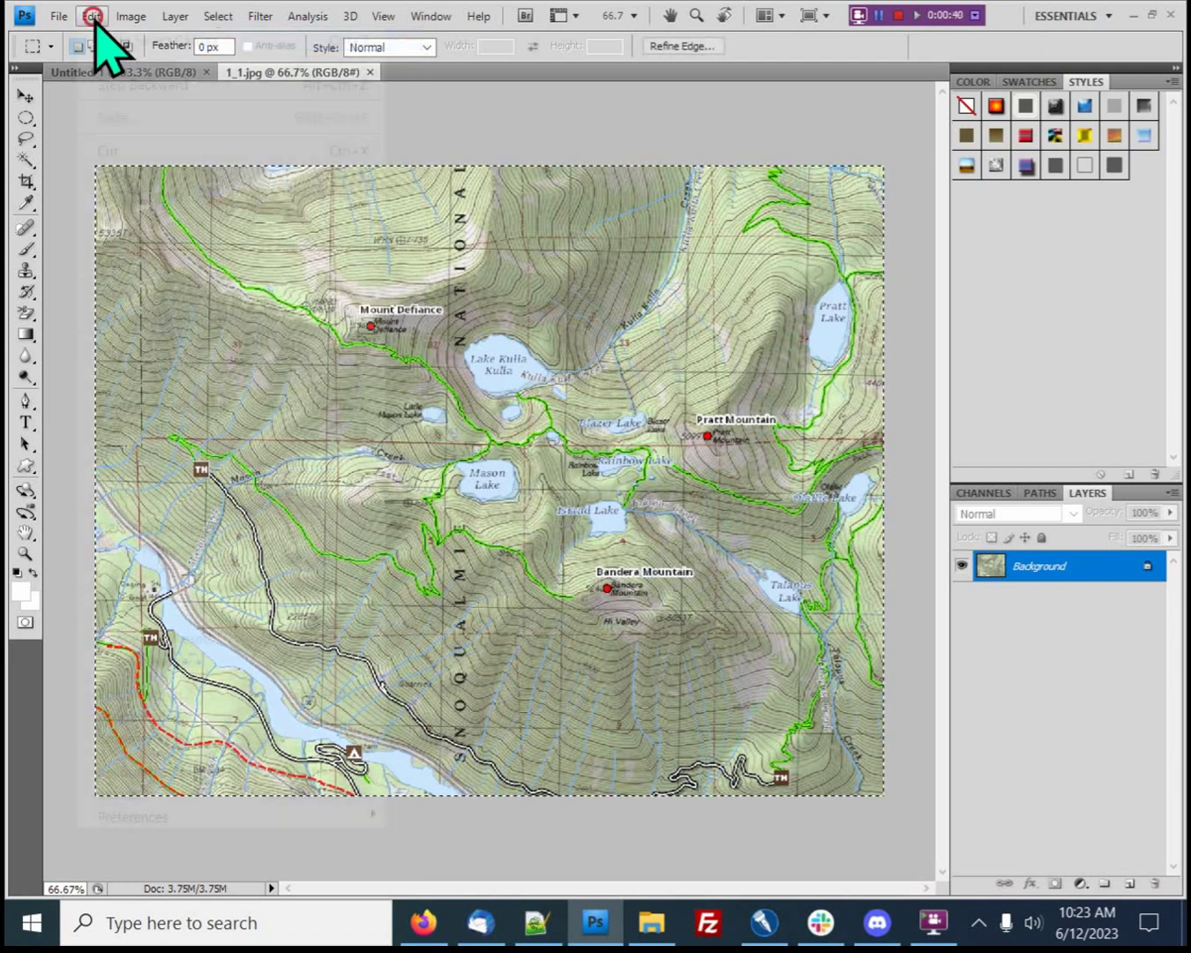
click(92, 16)
click(122, 180)
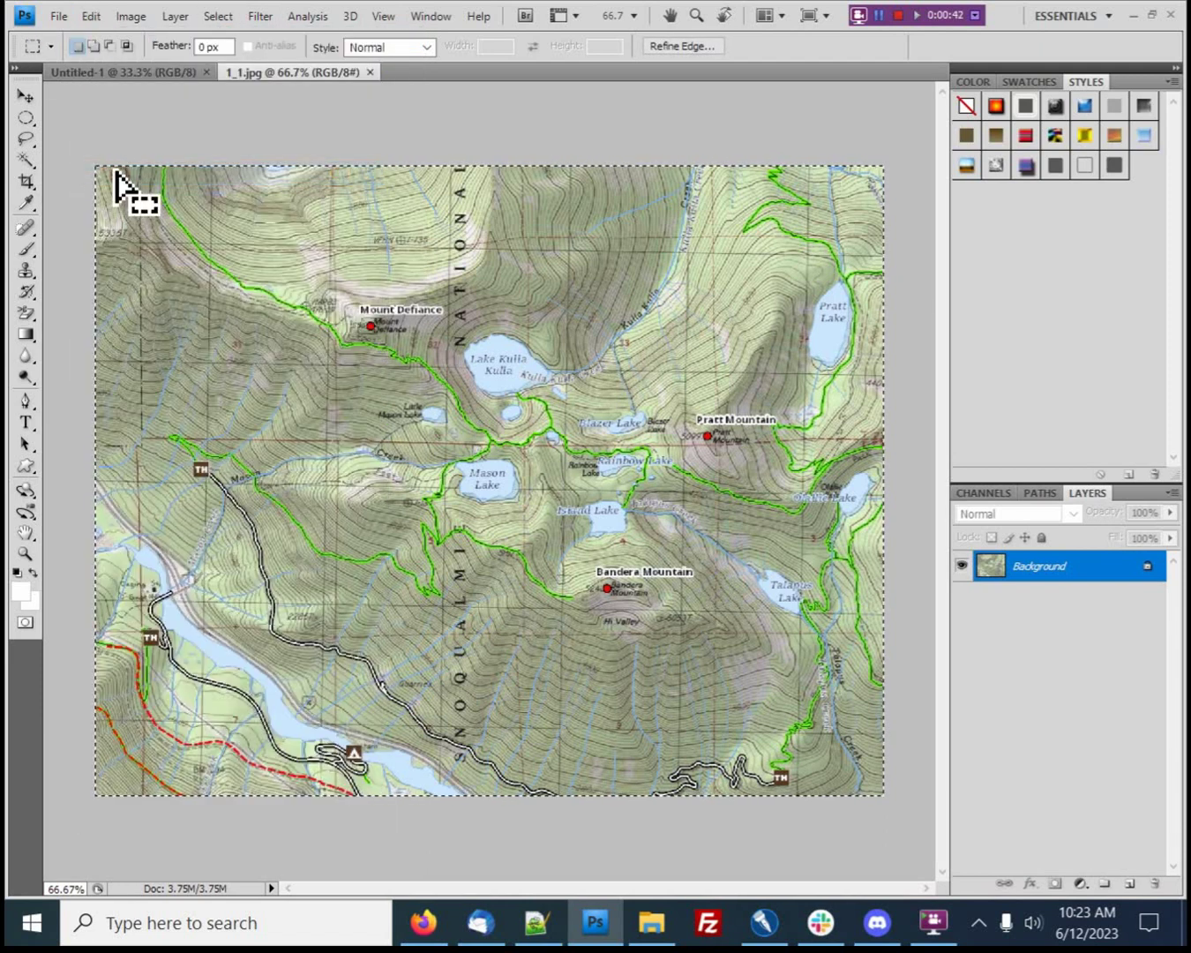
Paste the copied map into the blank Untitled-1 document and move it into the canvas's upper-left corner
click(106, 72)
click(91, 16)
click(124, 217)
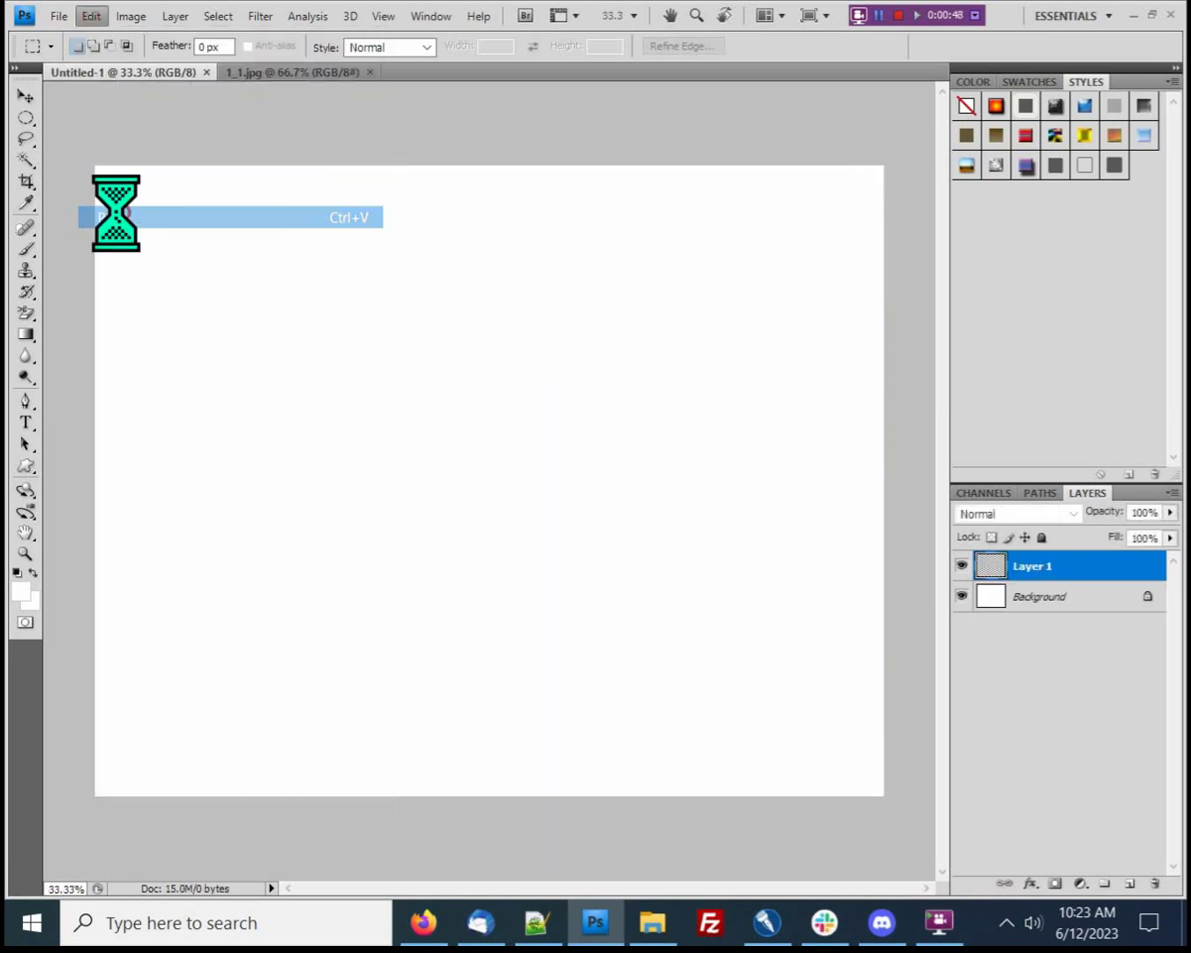
click(26, 94)
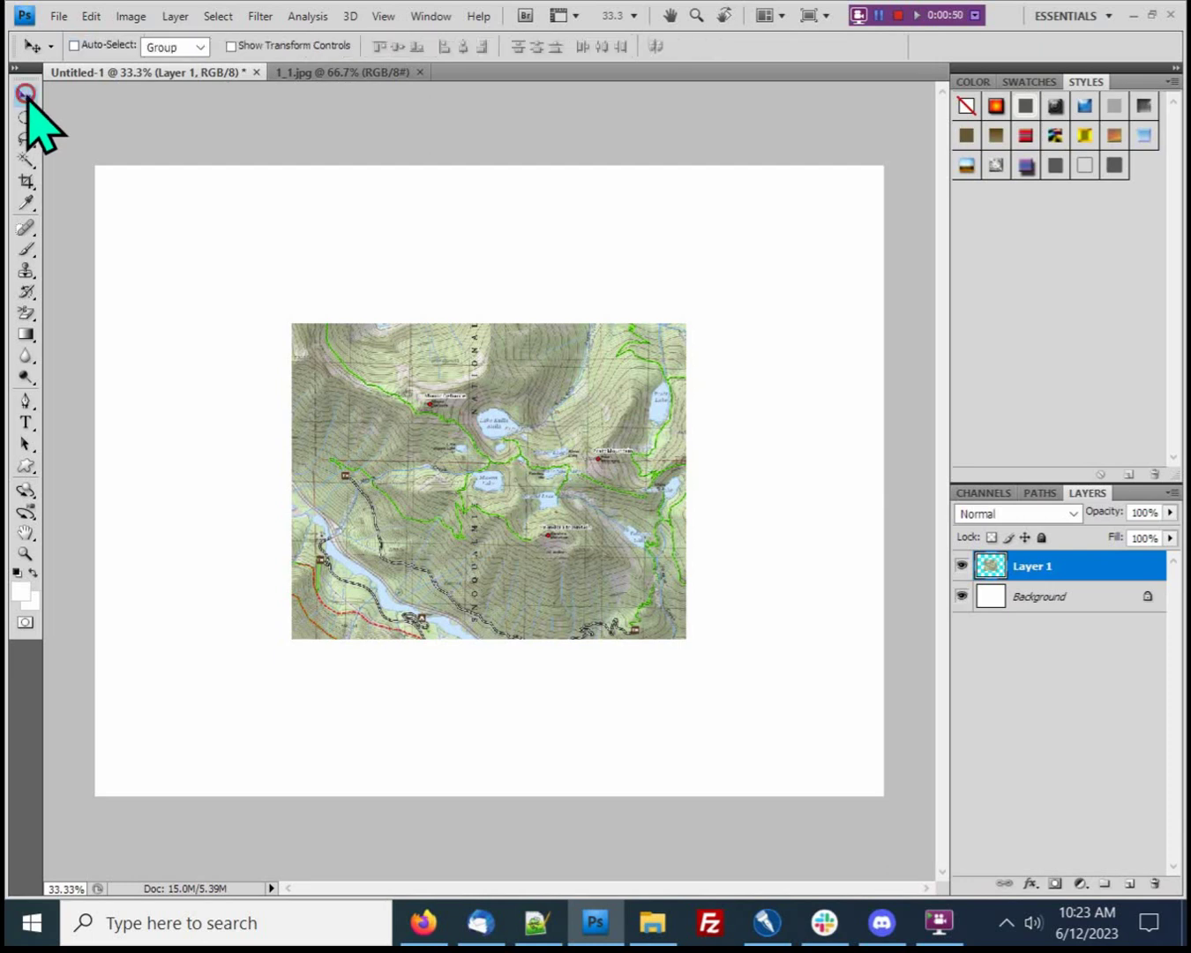
drag(393, 461, 211, 323)
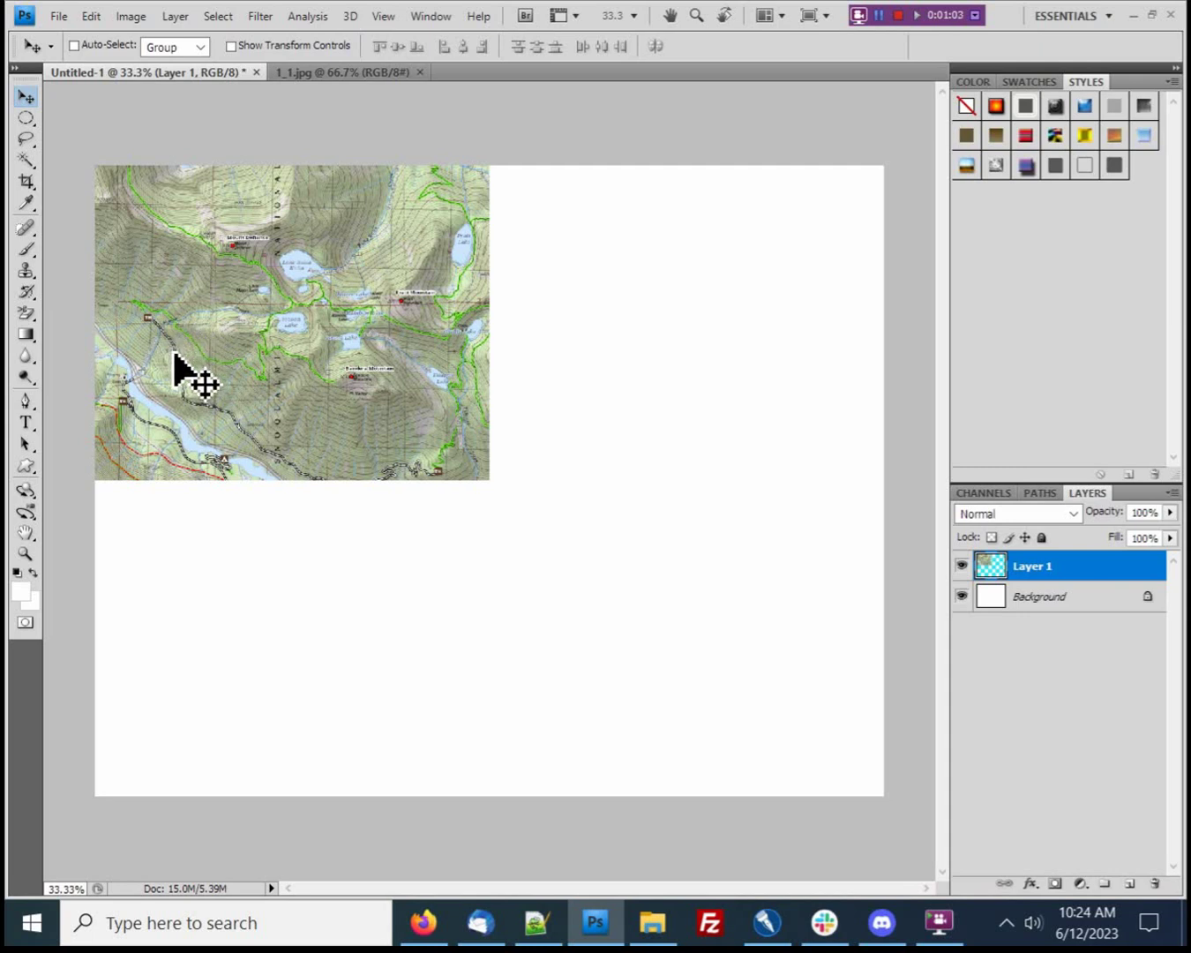
Open the second map screenshot, 1_2.jpg, from the 'video 10 stitch' folder
click(59, 15)
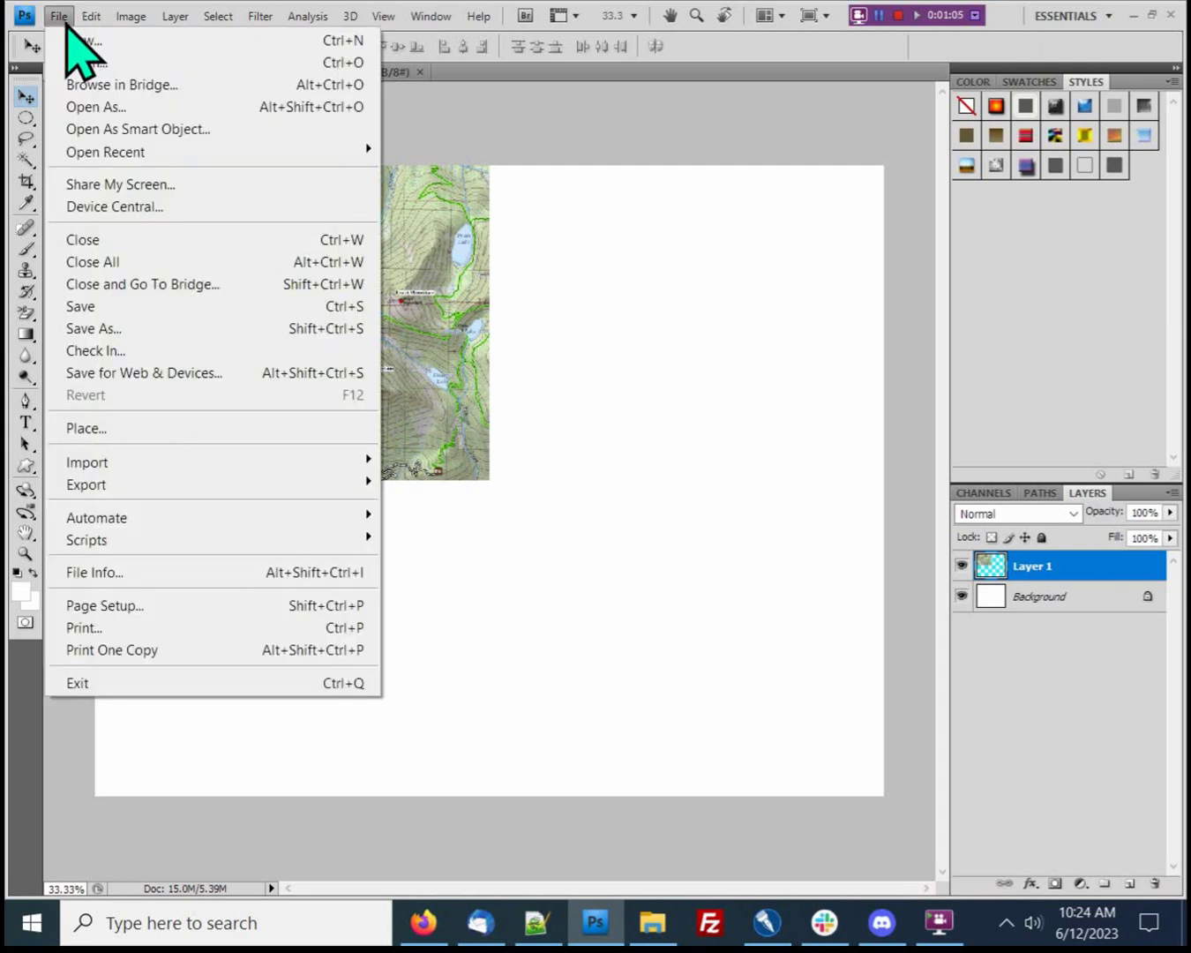
click(72, 62)
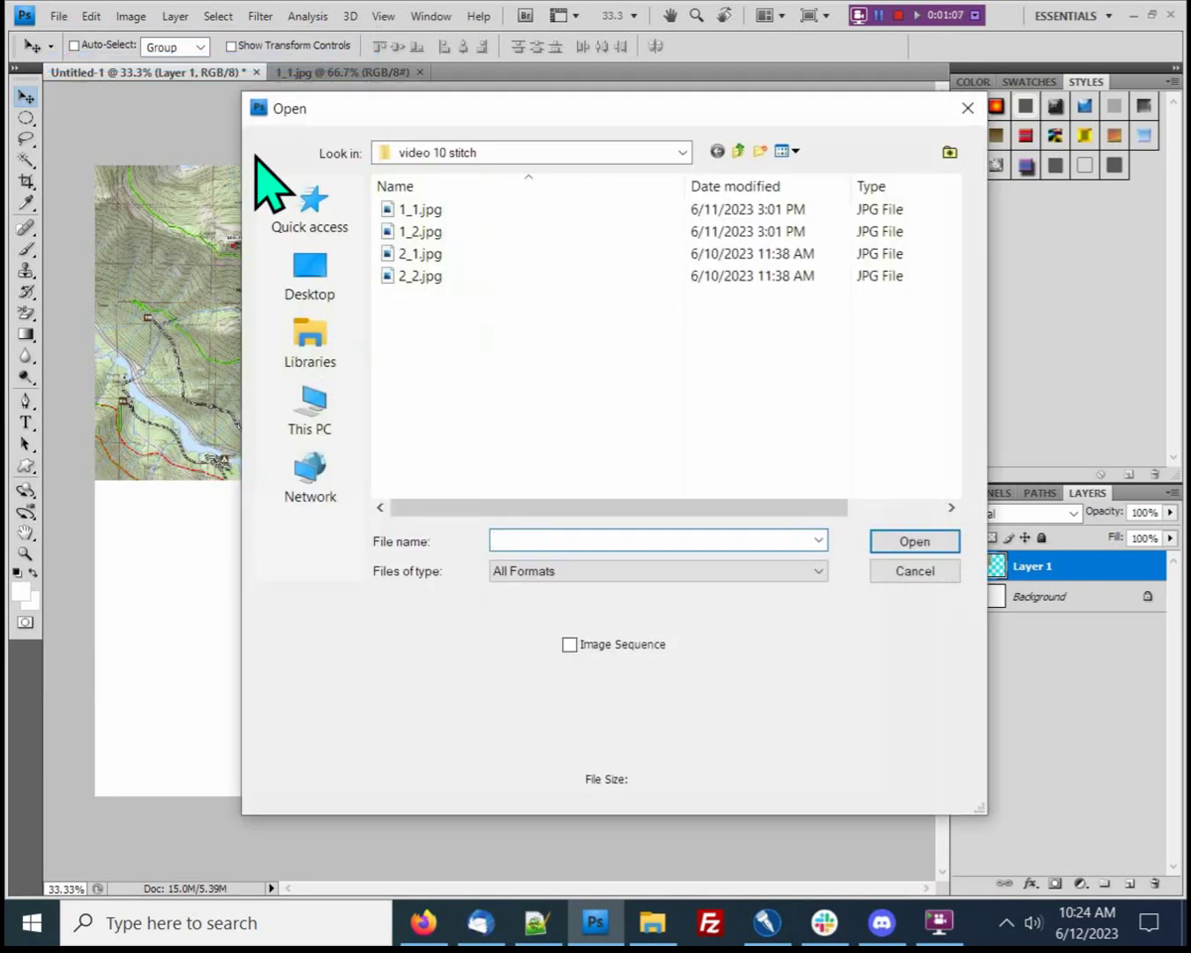
double_click(421, 232)
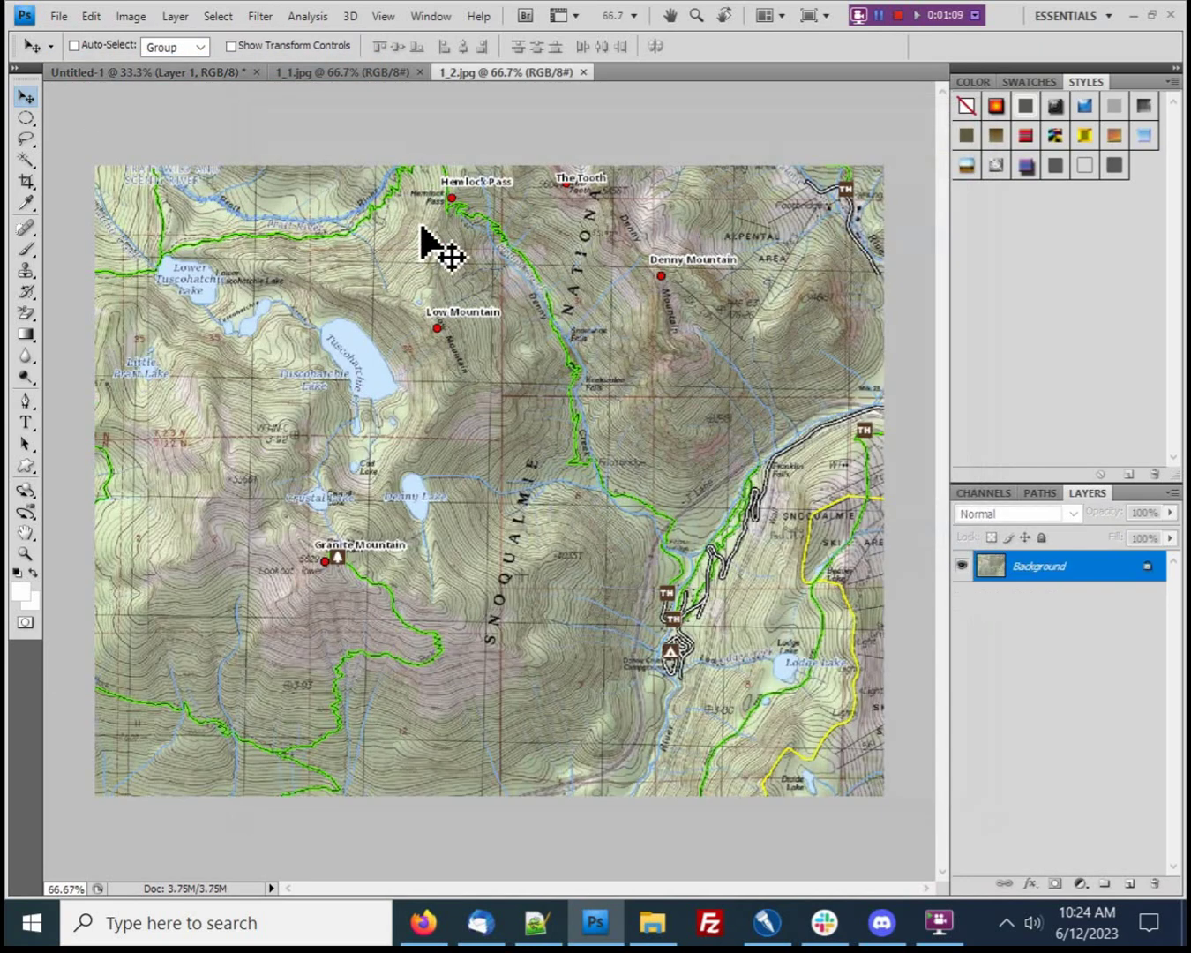
Select the entire 1_2.jpg image and copy it to the clipboard
click(220, 18)
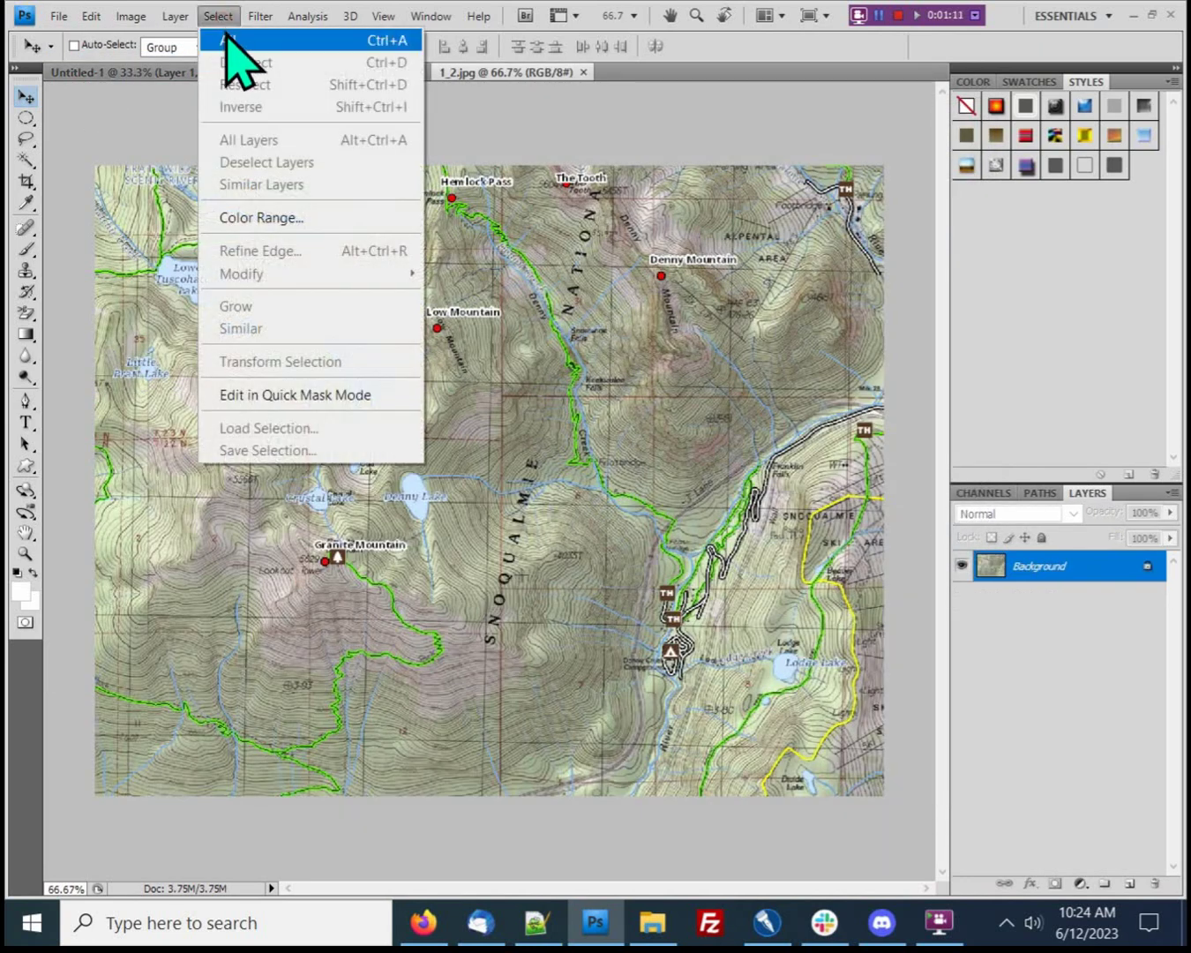
click(228, 40)
click(88, 16)
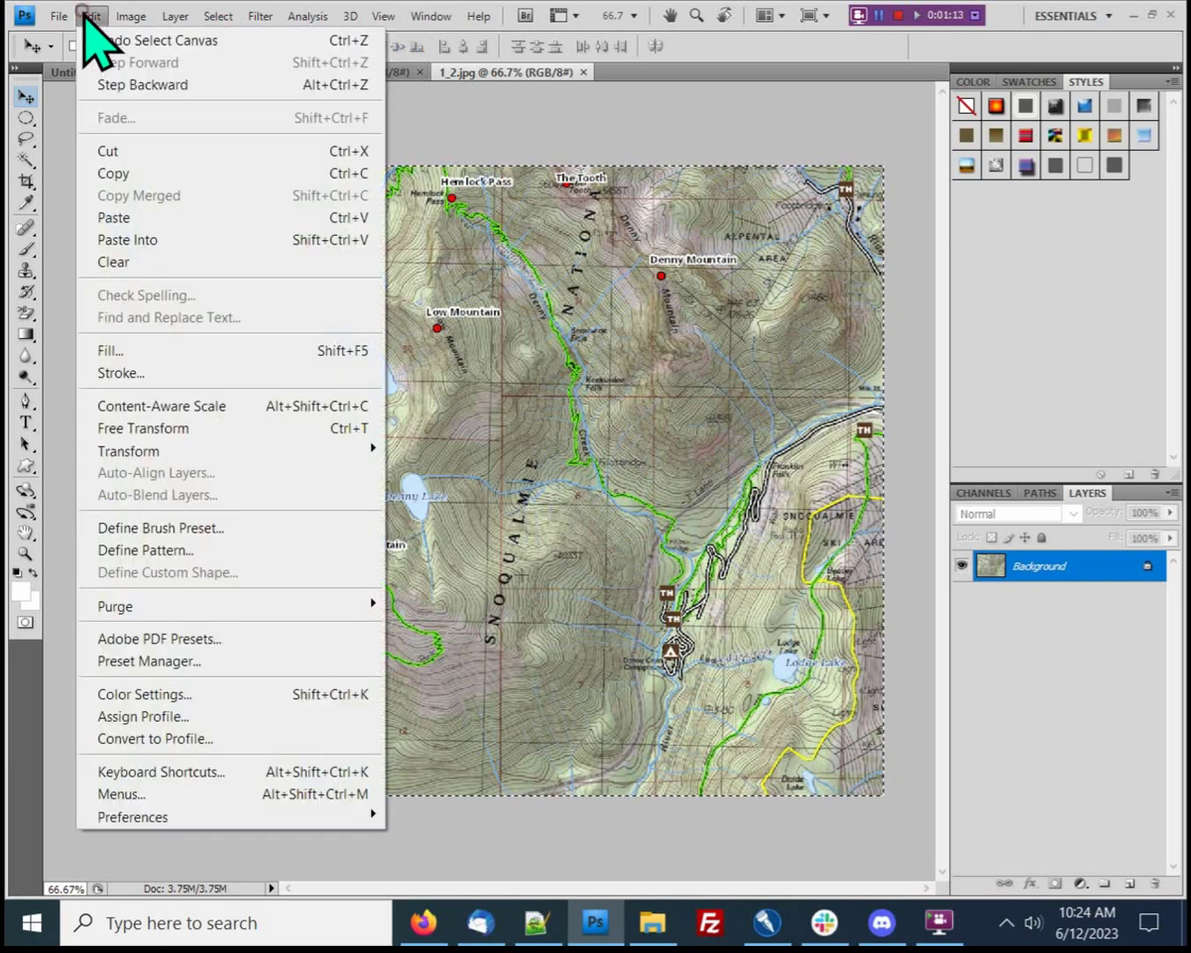
click(108, 173)
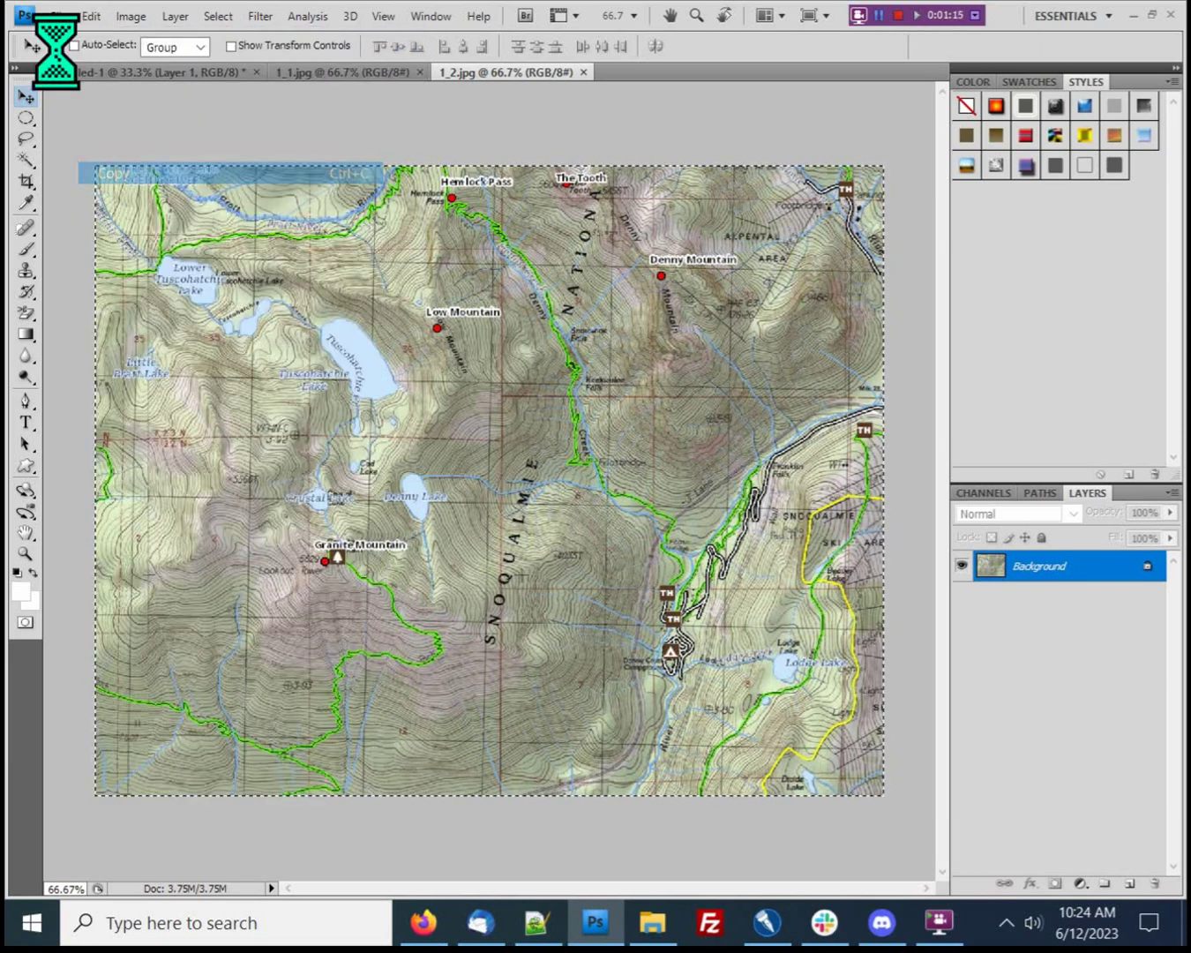
Paste the copied 1_2.jpg map into the Untitled-1 document and move it into the canvas's upper-right corner
click(94, 74)
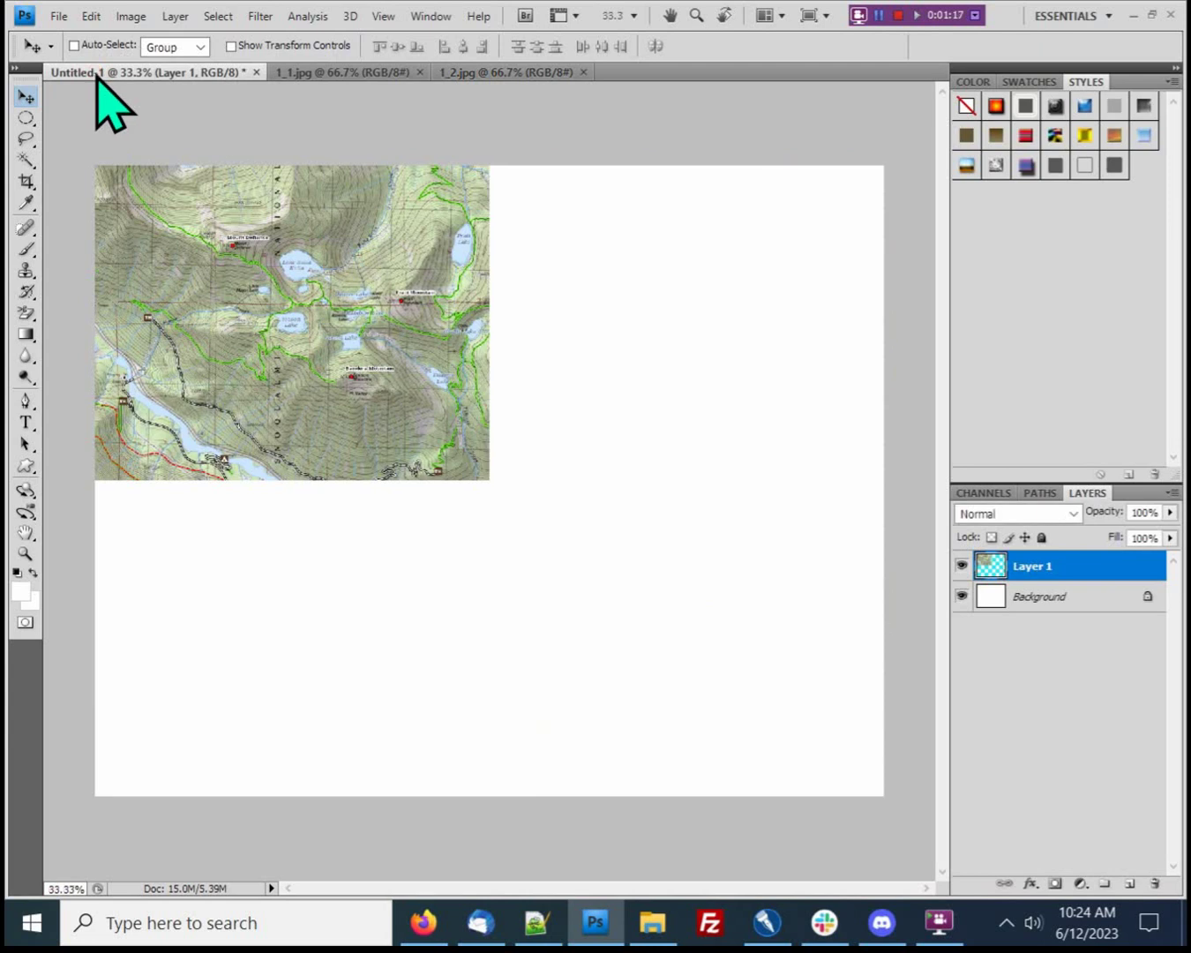
click(91, 16)
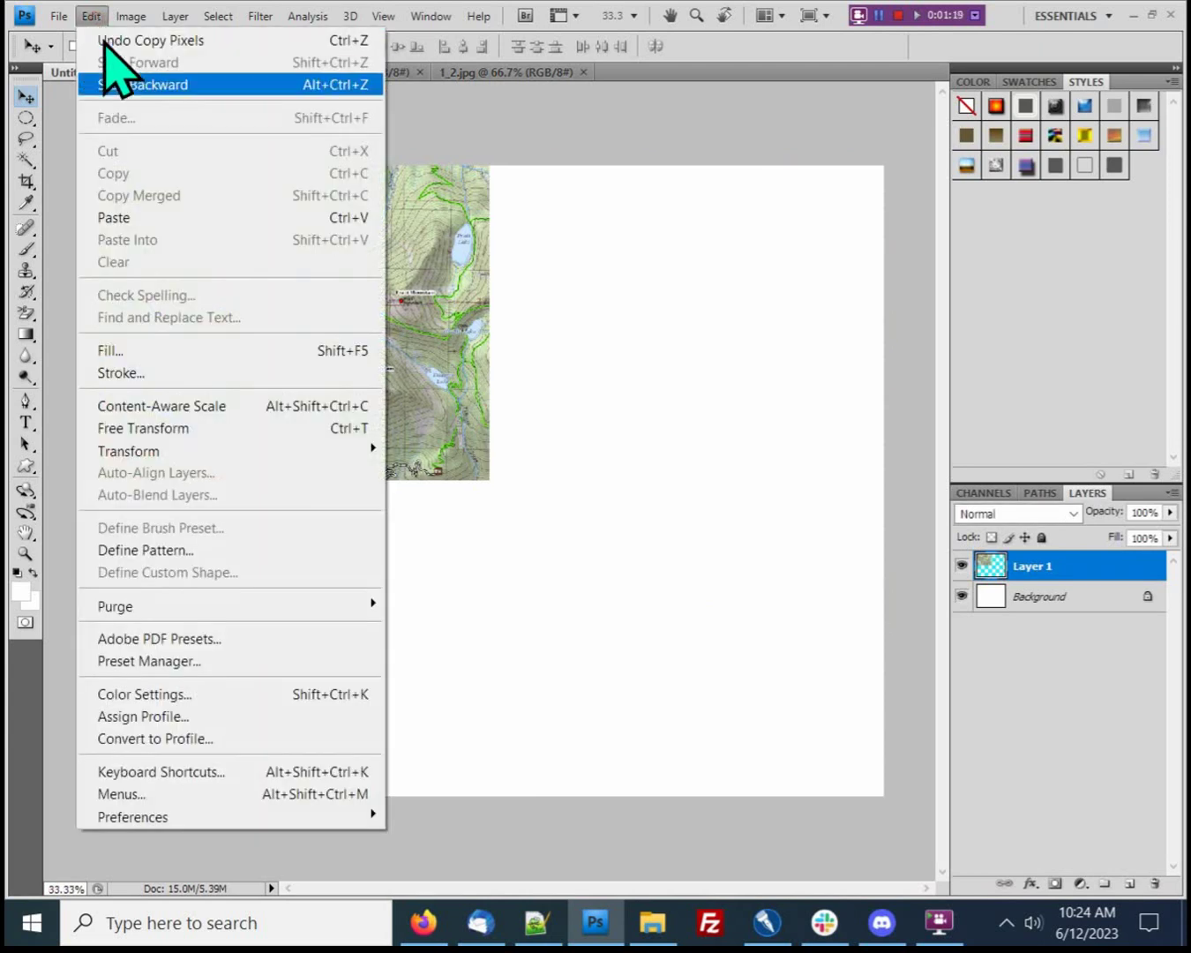
click(124, 218)
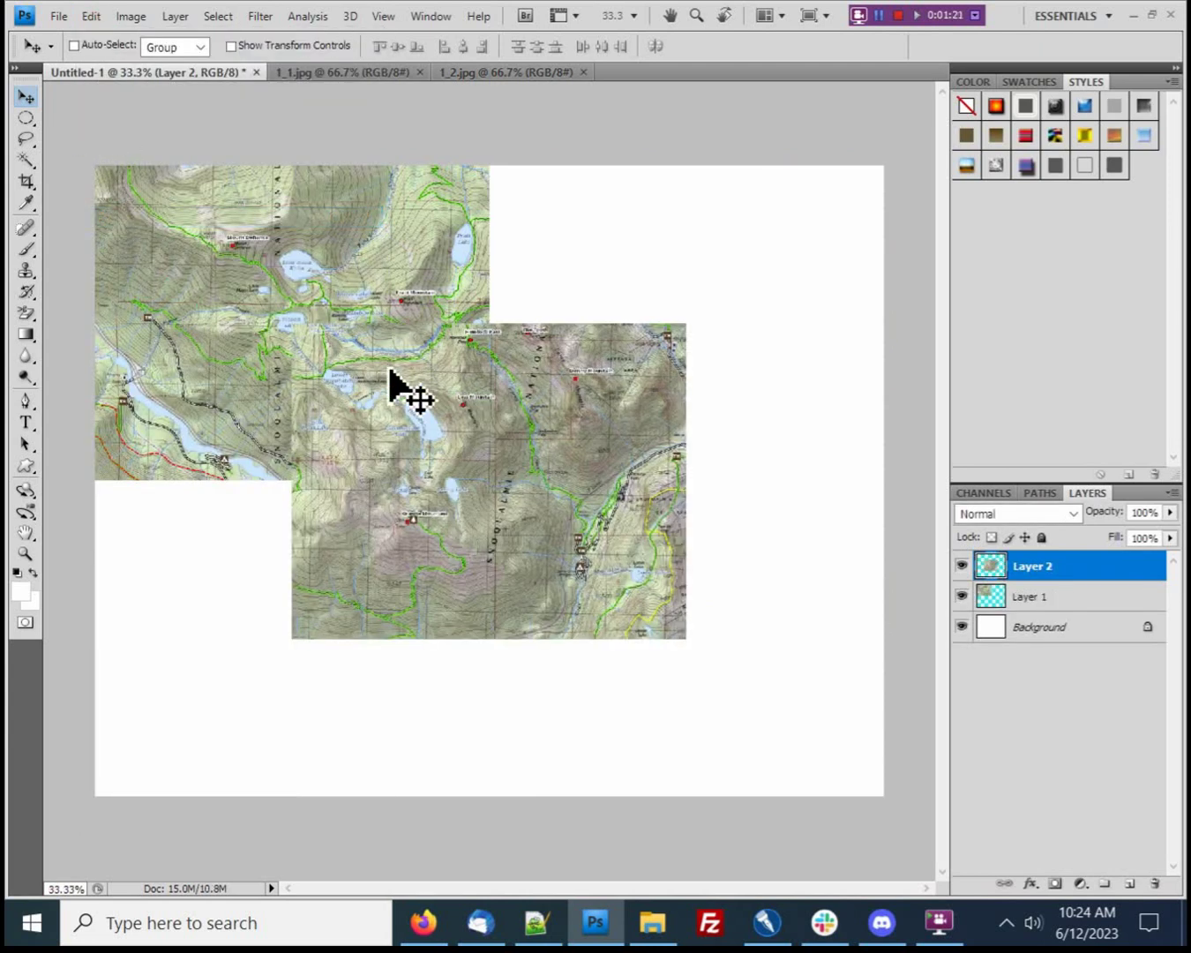
mouse_move(412, 466)
mouse_down()
mouse_move(568, 484)
mouse_move(601, 307)
mouse_up()
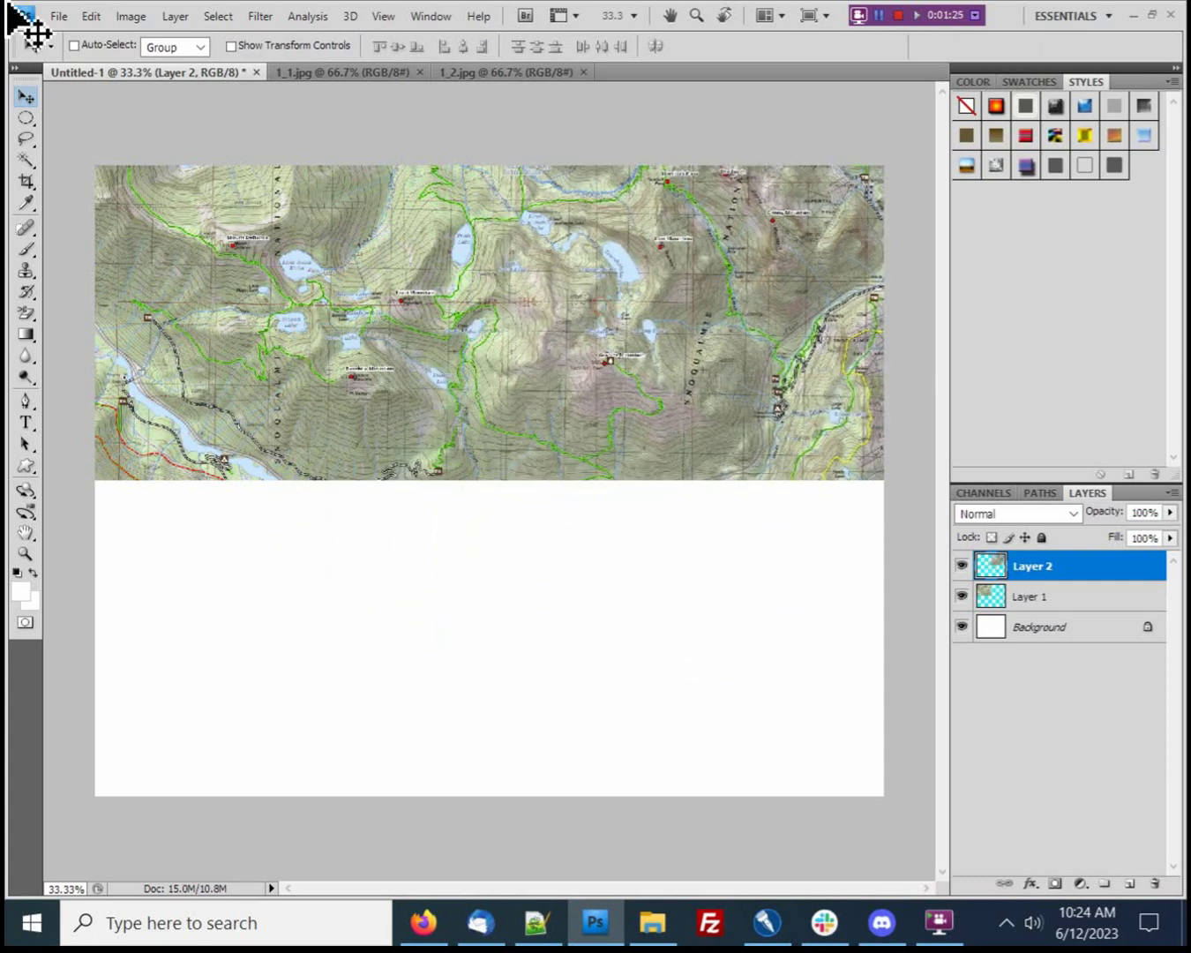
click(59, 16)
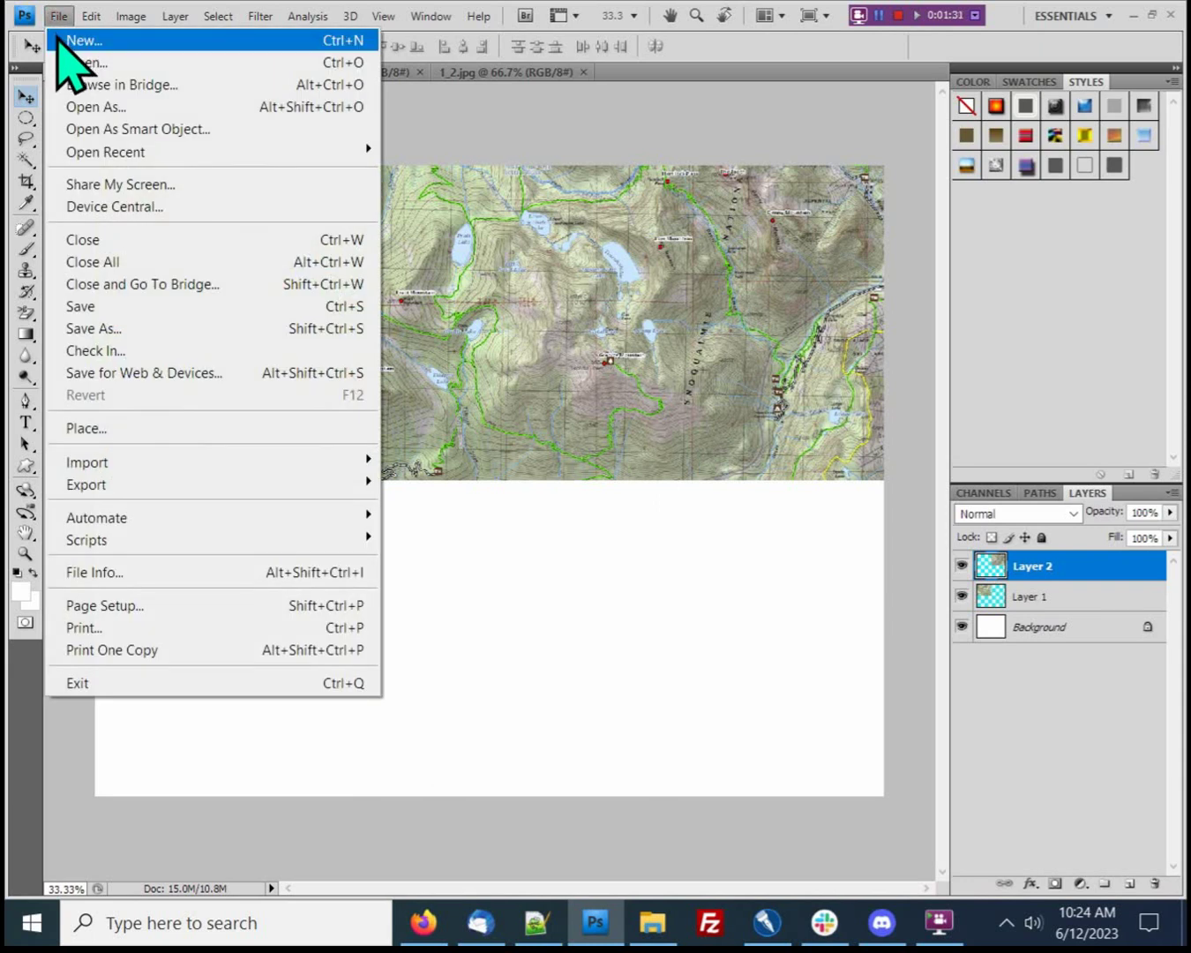
click(58, 41)
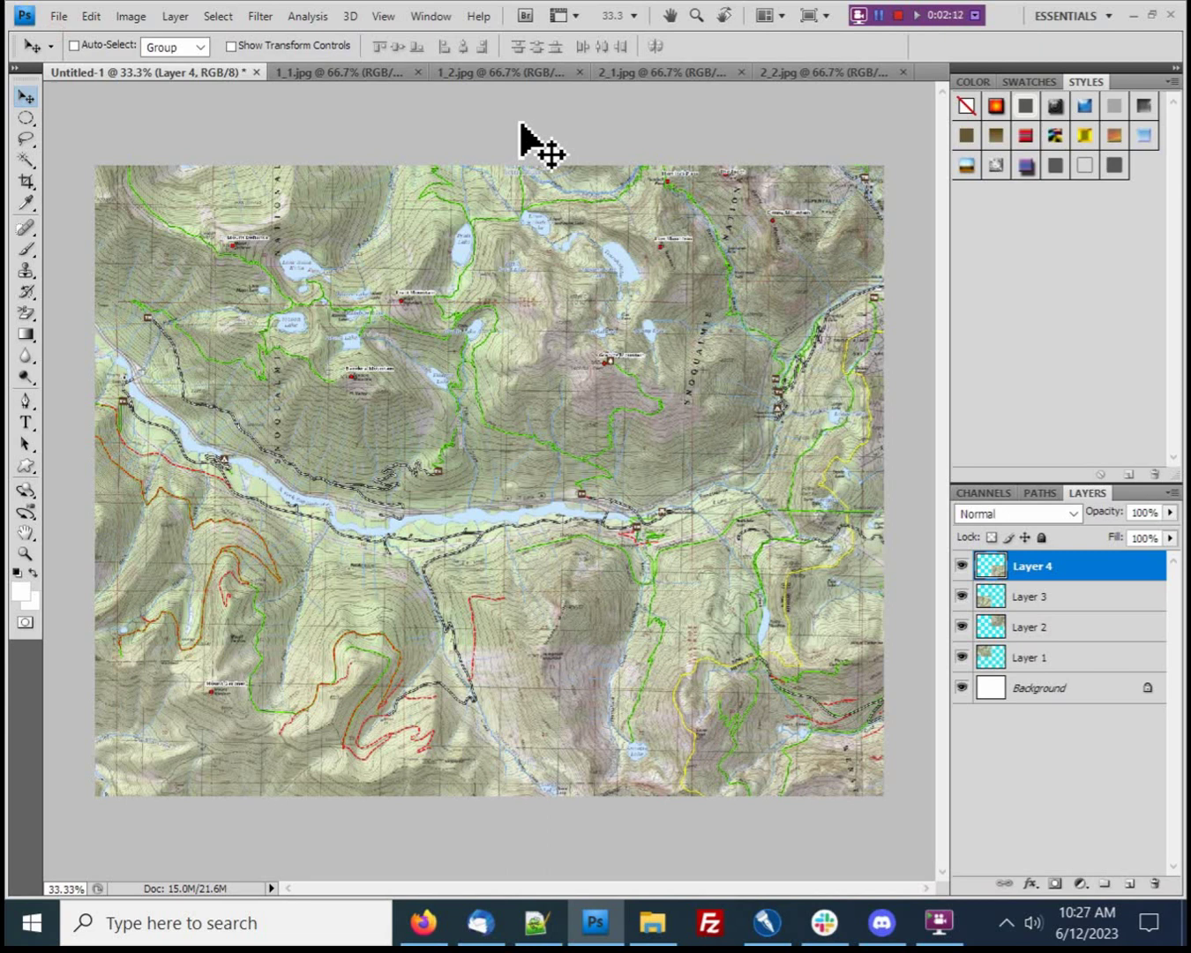
Save the stitched map as a medium-quality JPEG named Mason_Lake_2x2.jpg in the 'video 10 stitch' folder
click(59, 14)
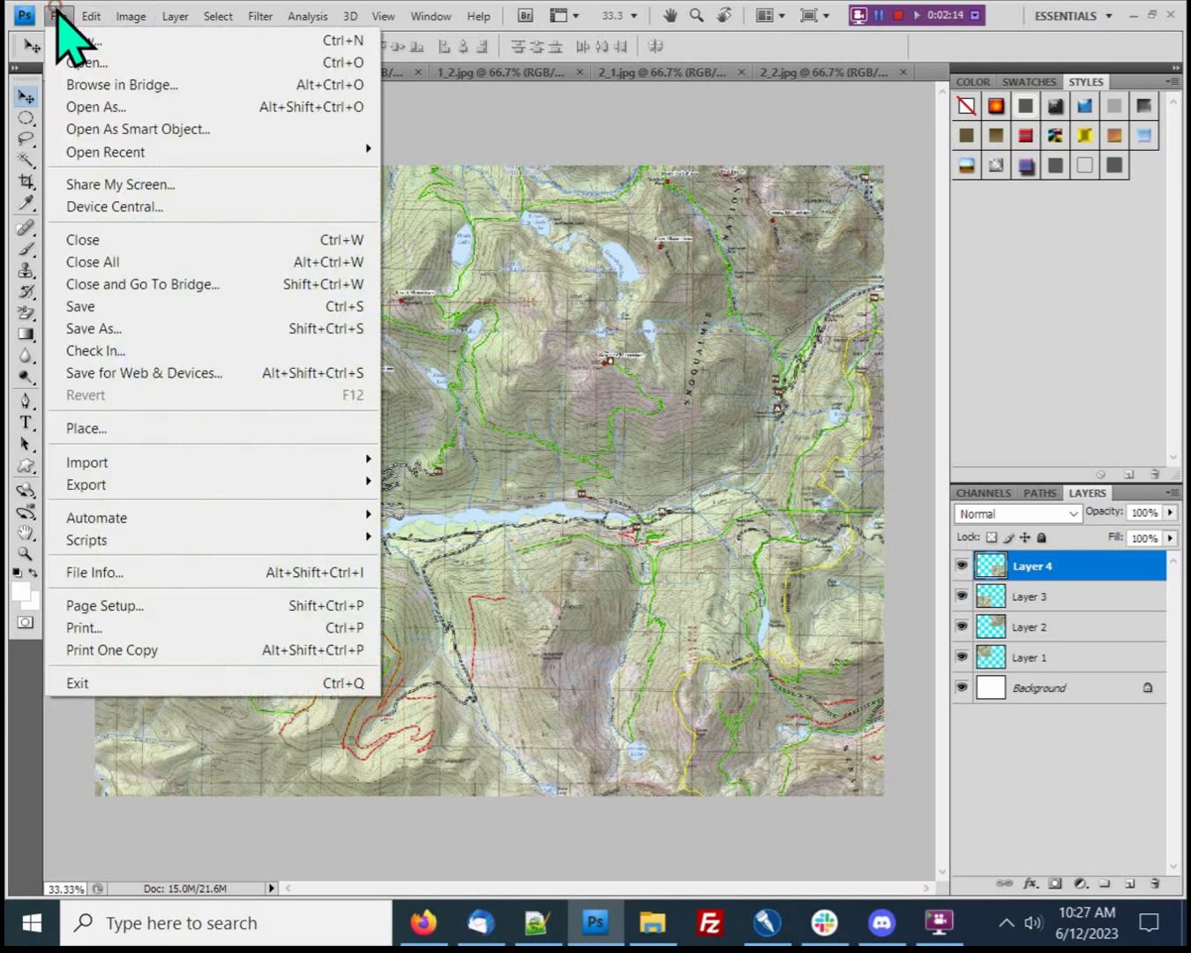
click(89, 329)
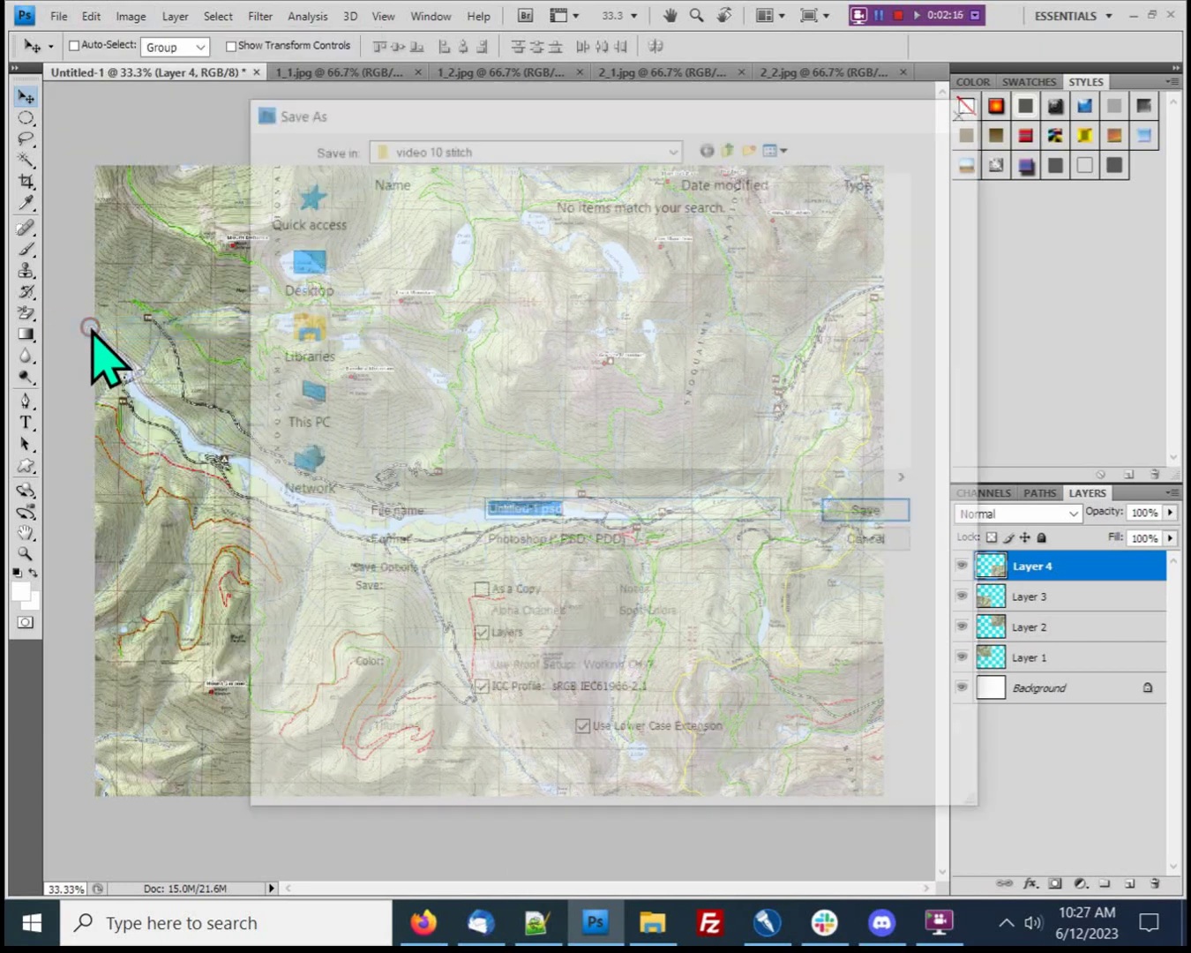
click(675, 541)
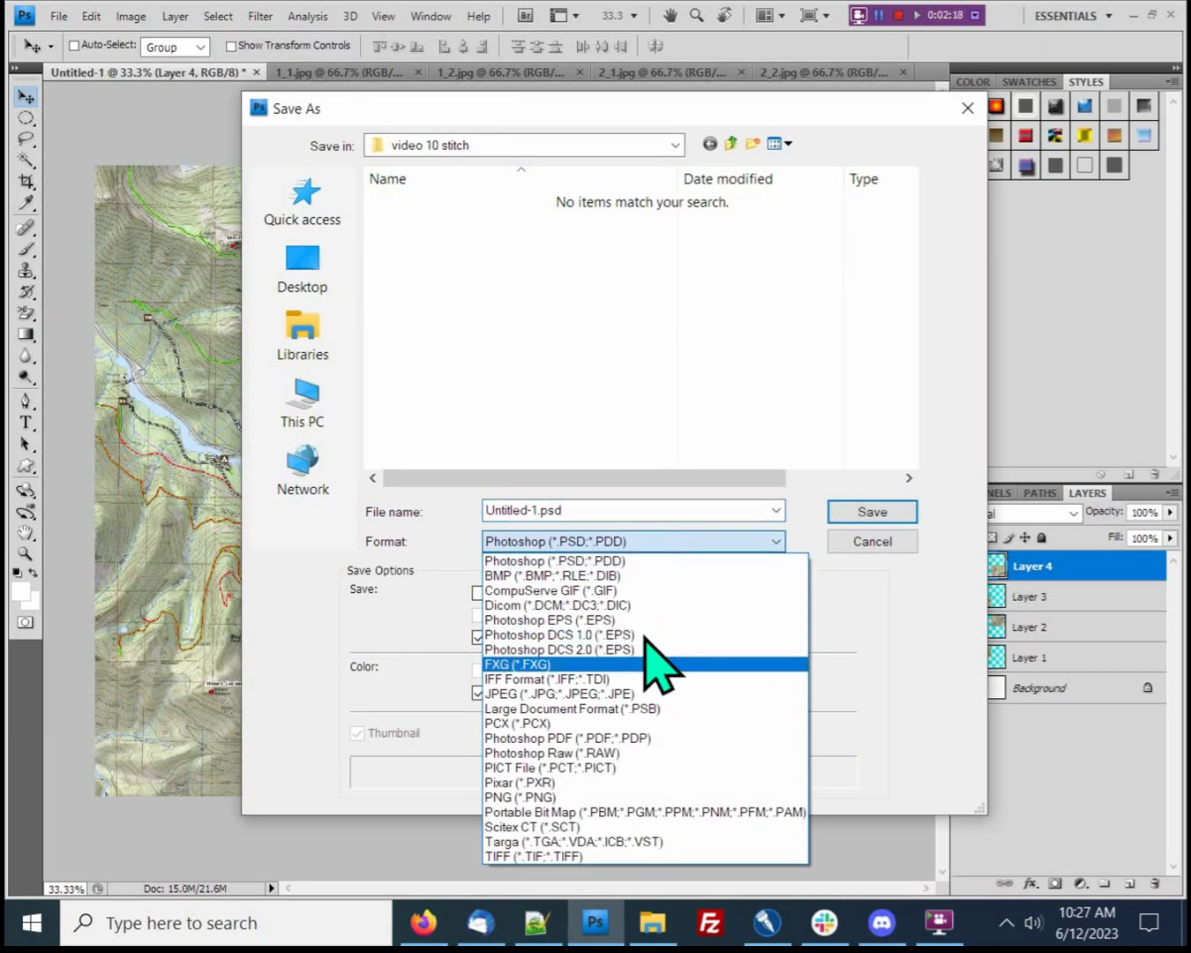
click(623, 693)
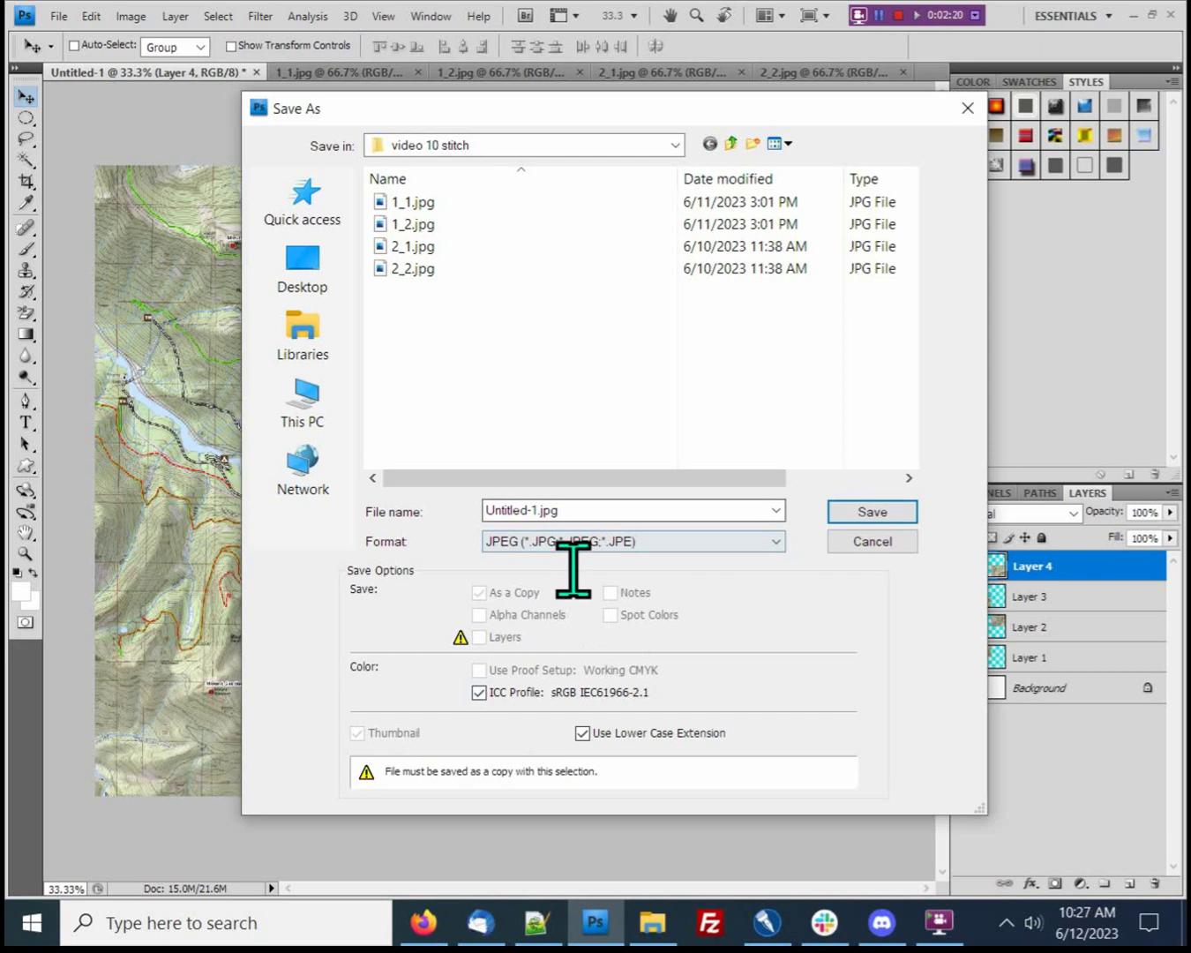
drag(531, 510, 485, 511)
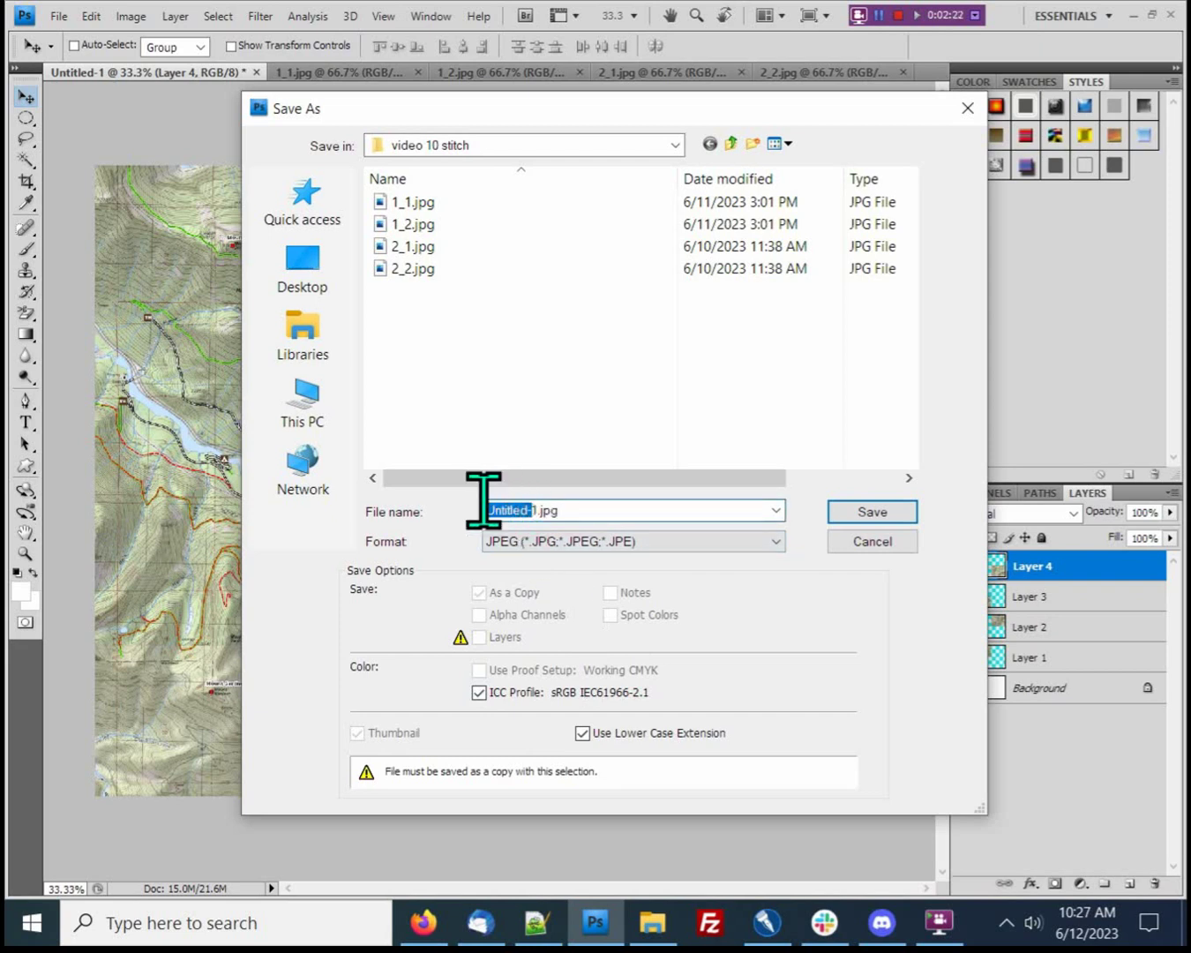
key(BackSpace)
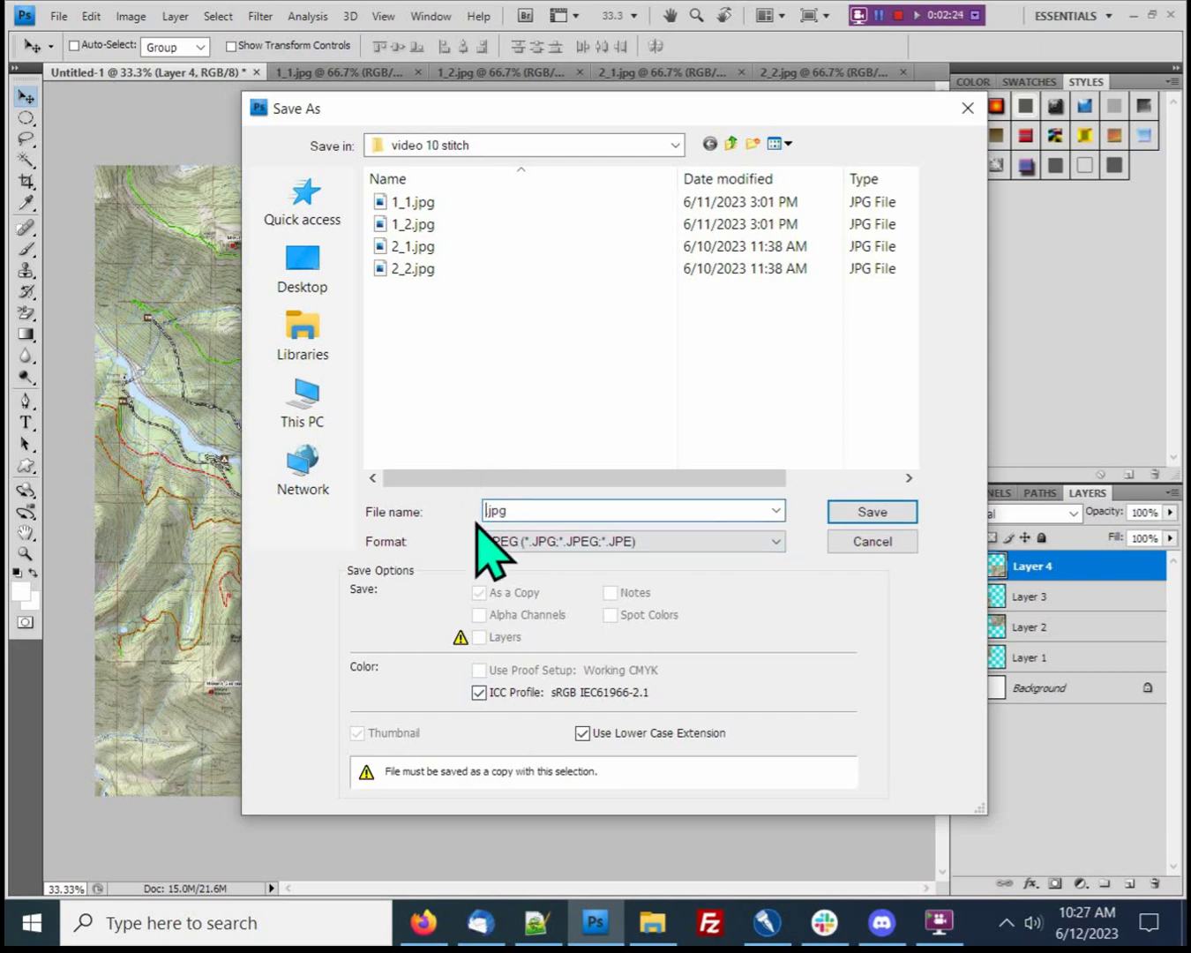
text(Mason_Lake_2x2)
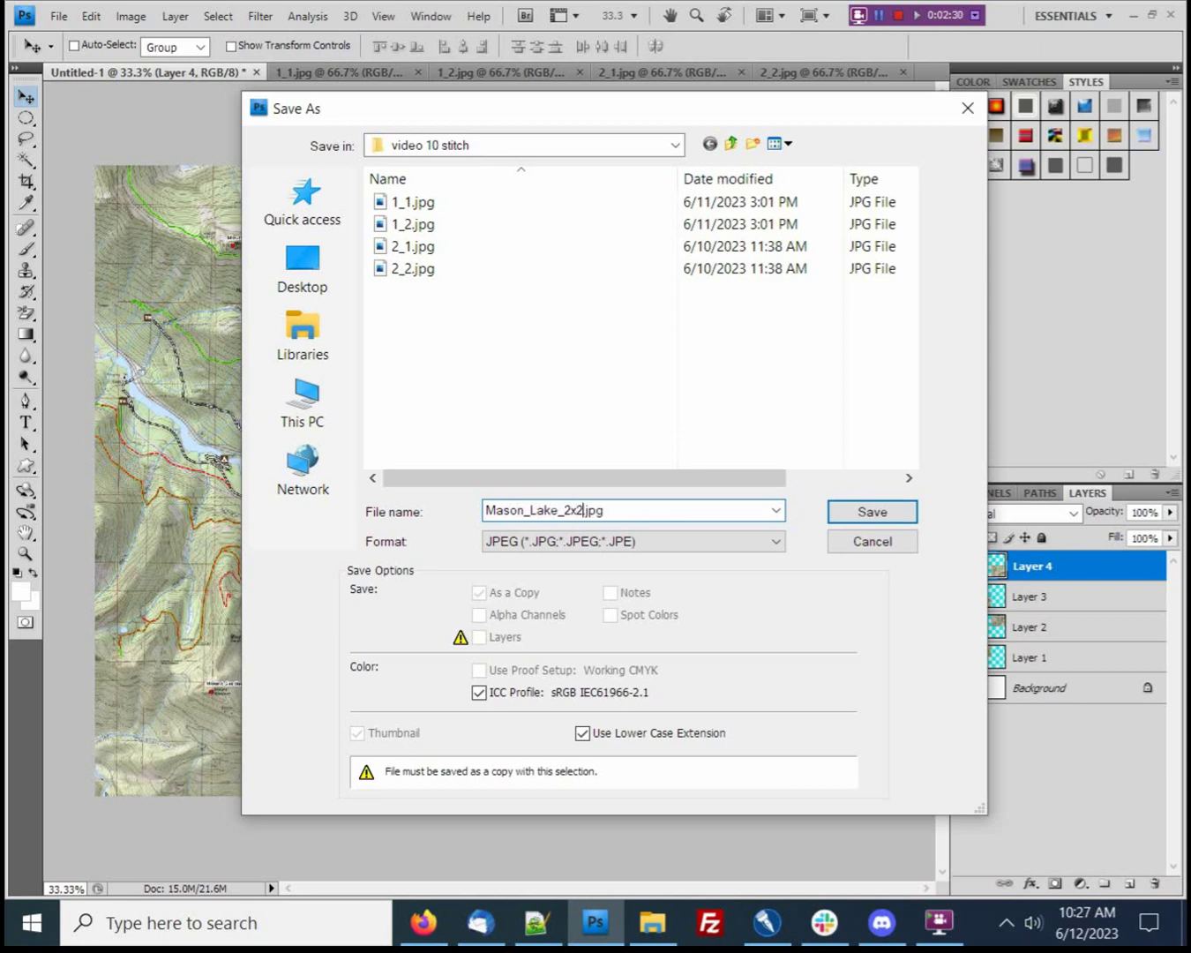
key(Return)
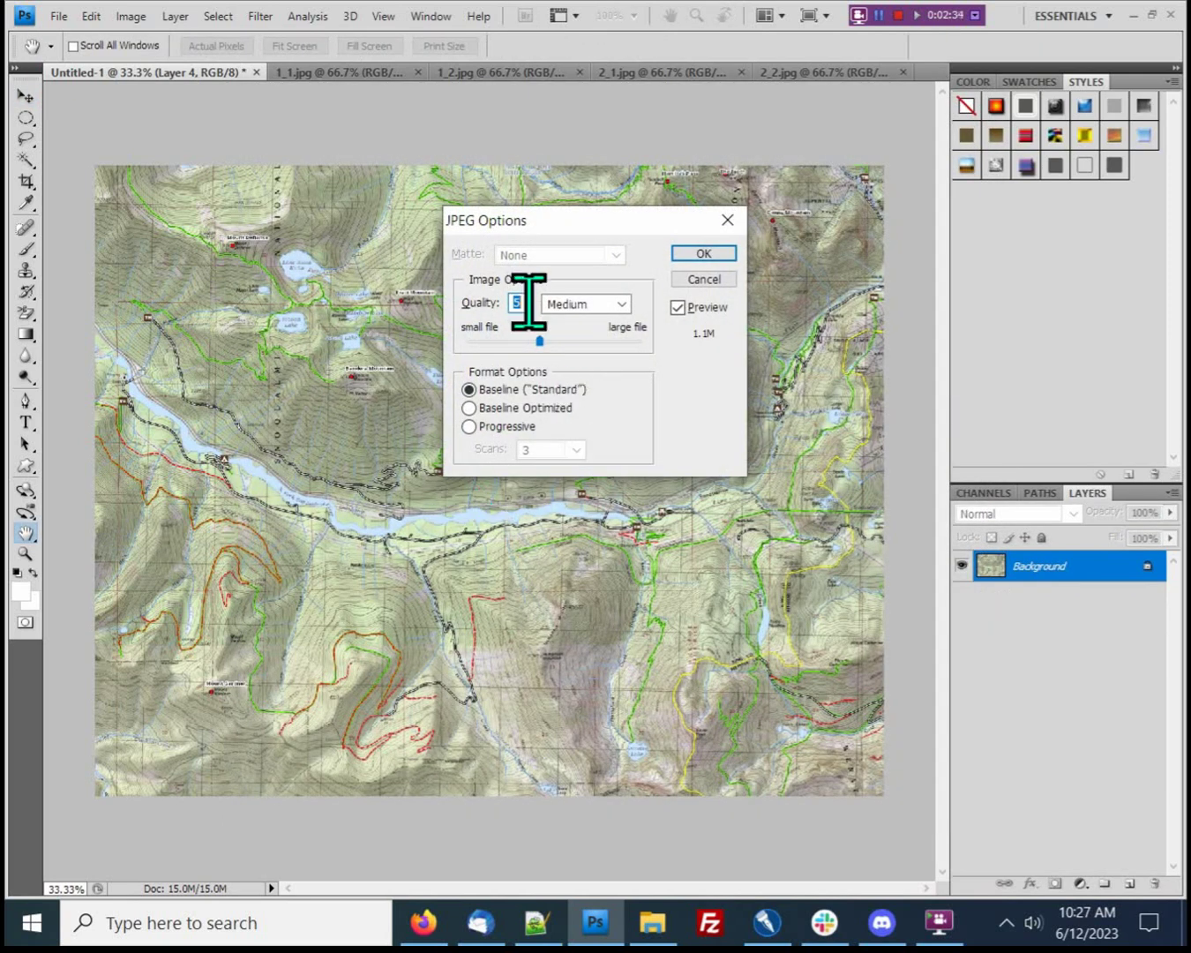
click(688, 253)
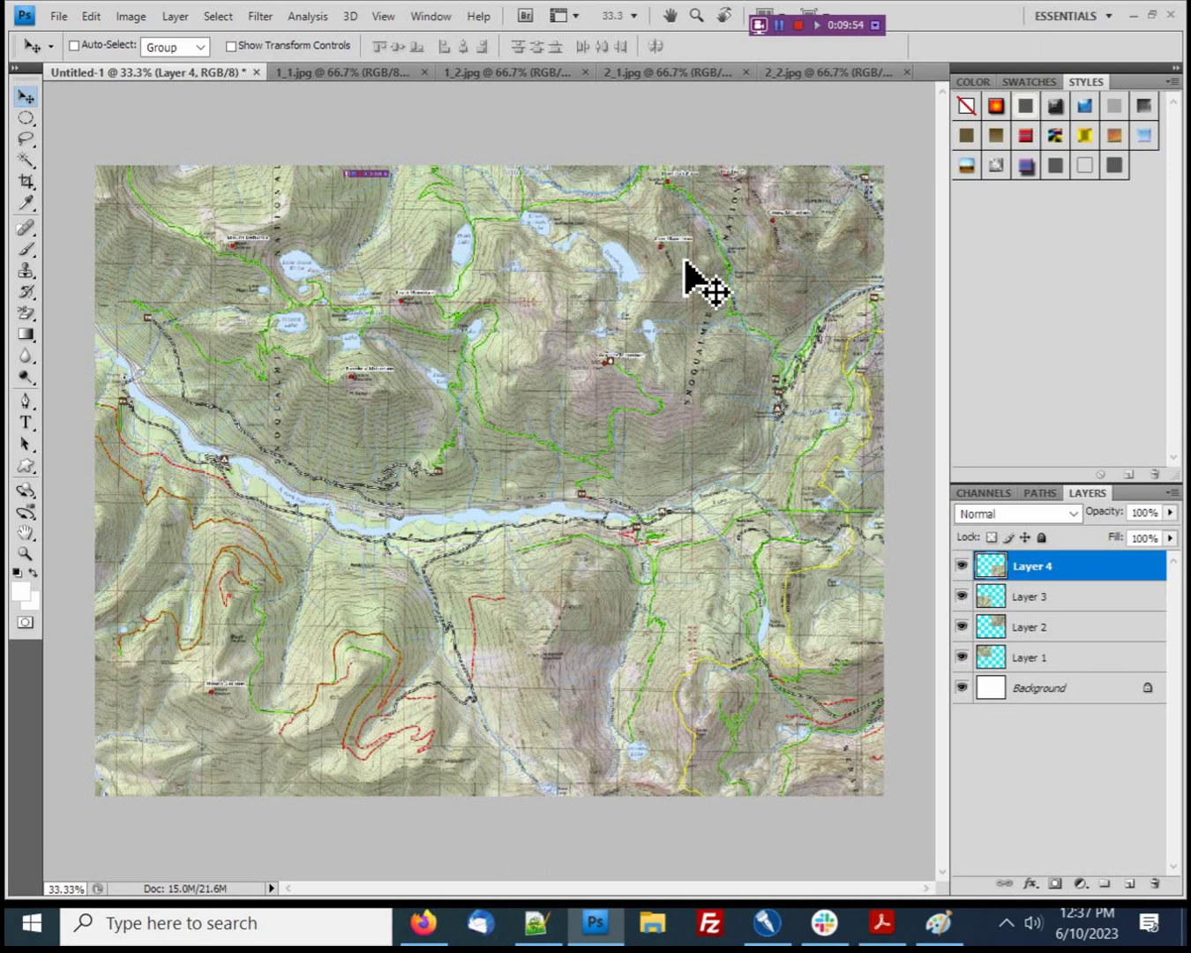
Inspect the stitched map at 100% zoom and check its image size
key(ctrl+plus)
key(ctrl+plus)
key(ctrl+plus)
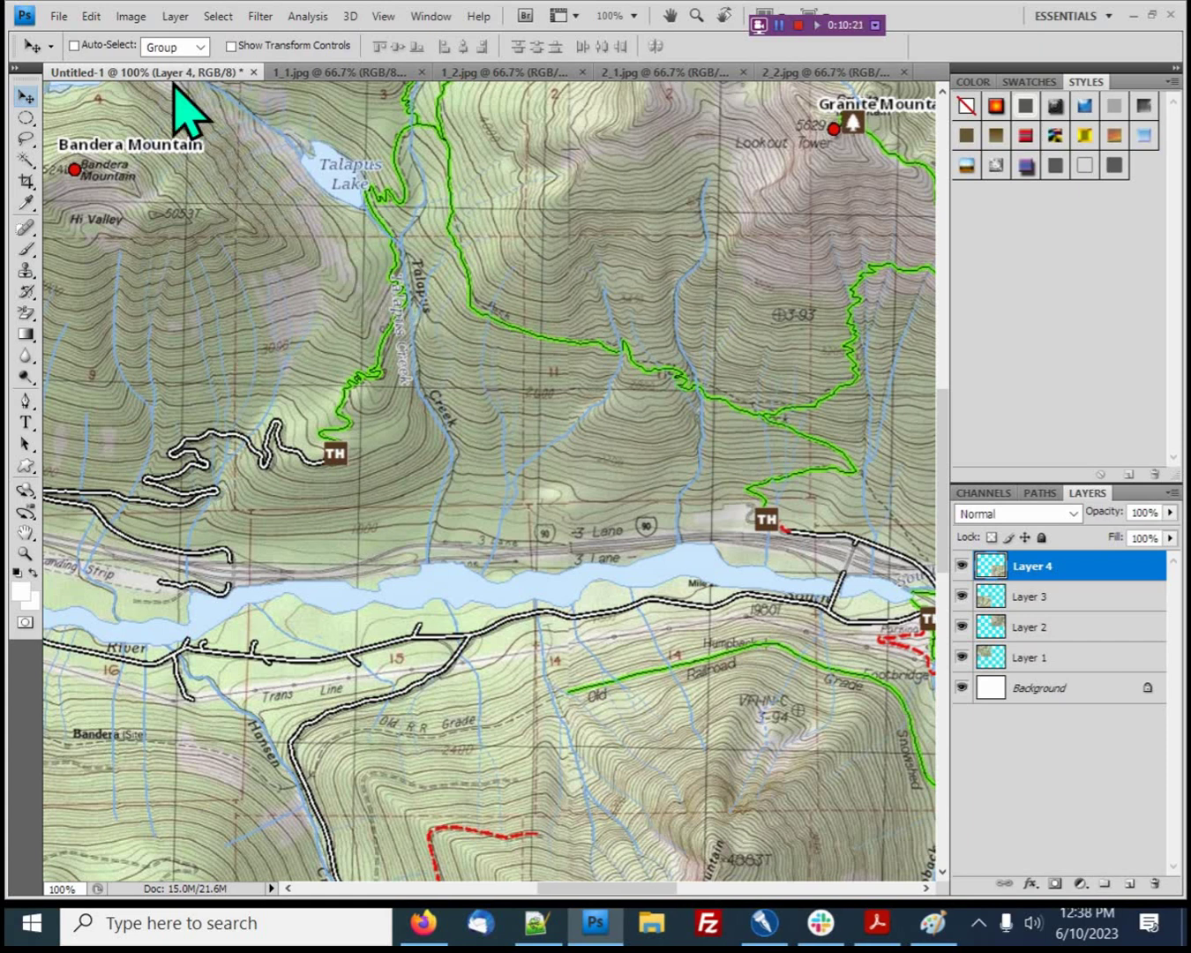
click(131, 18)
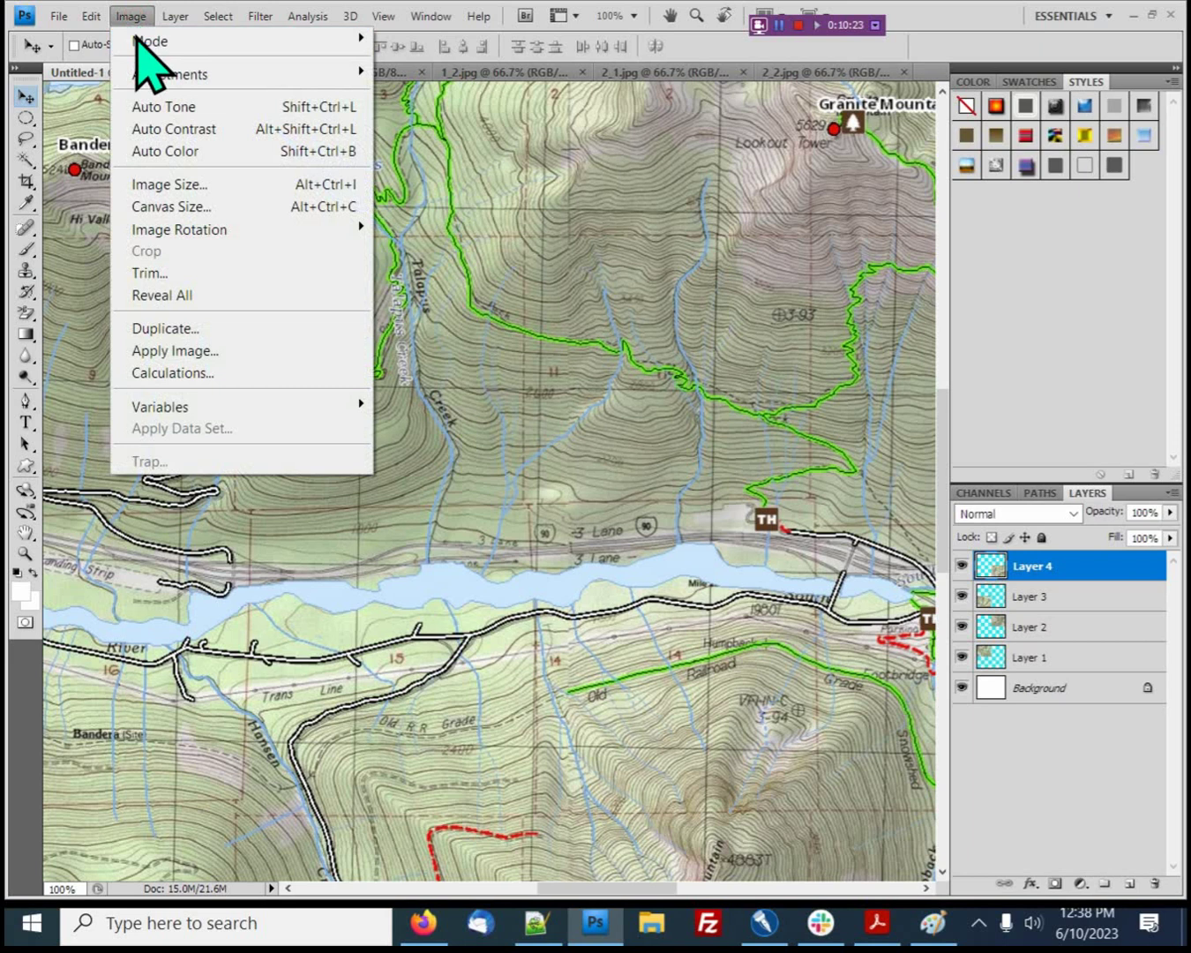
click(152, 184)
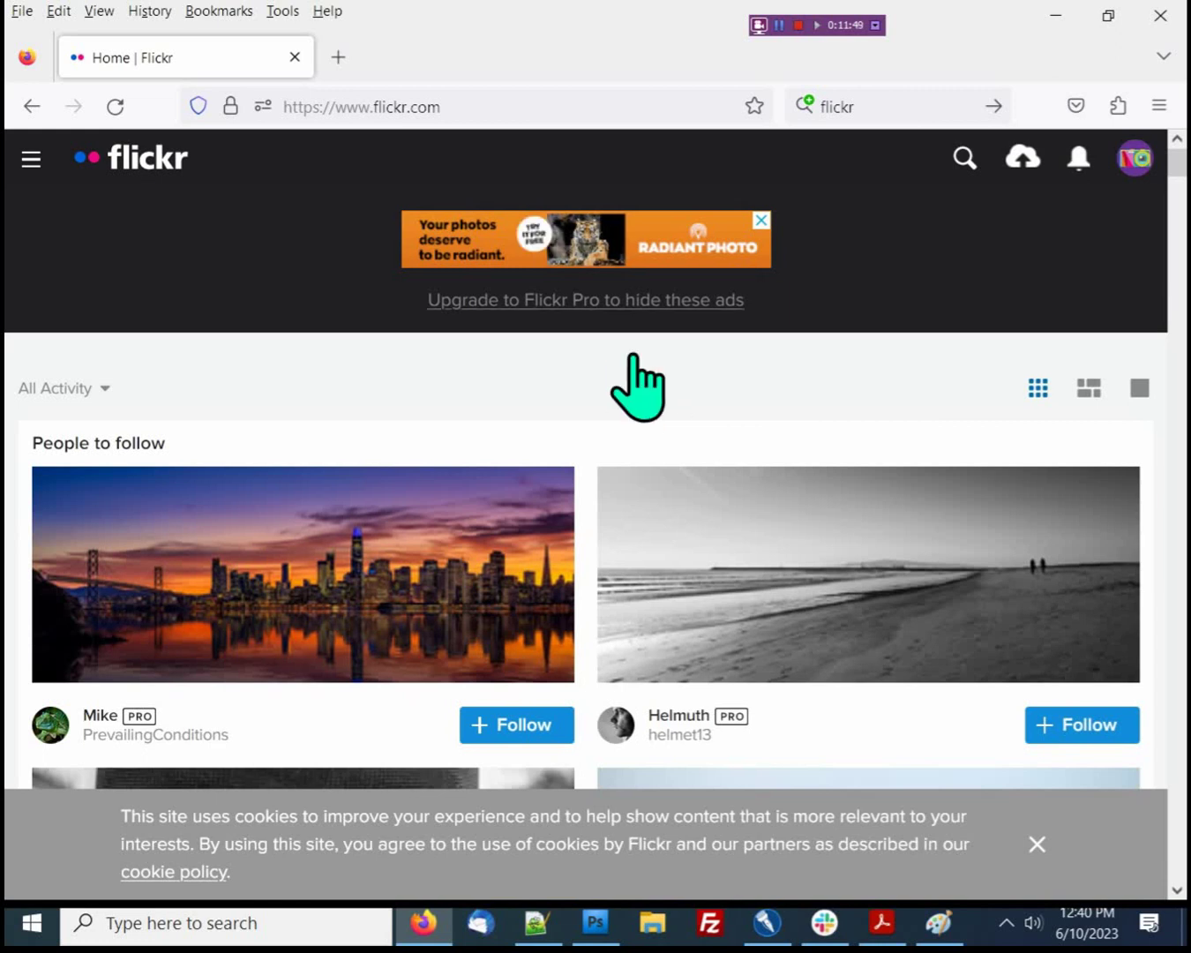
Switch to Flickr in Firefox, view the photostream, and choose Mason_Lake_2x2.jpg from the 'video 10 stitch' folder for upload
click(31, 159)
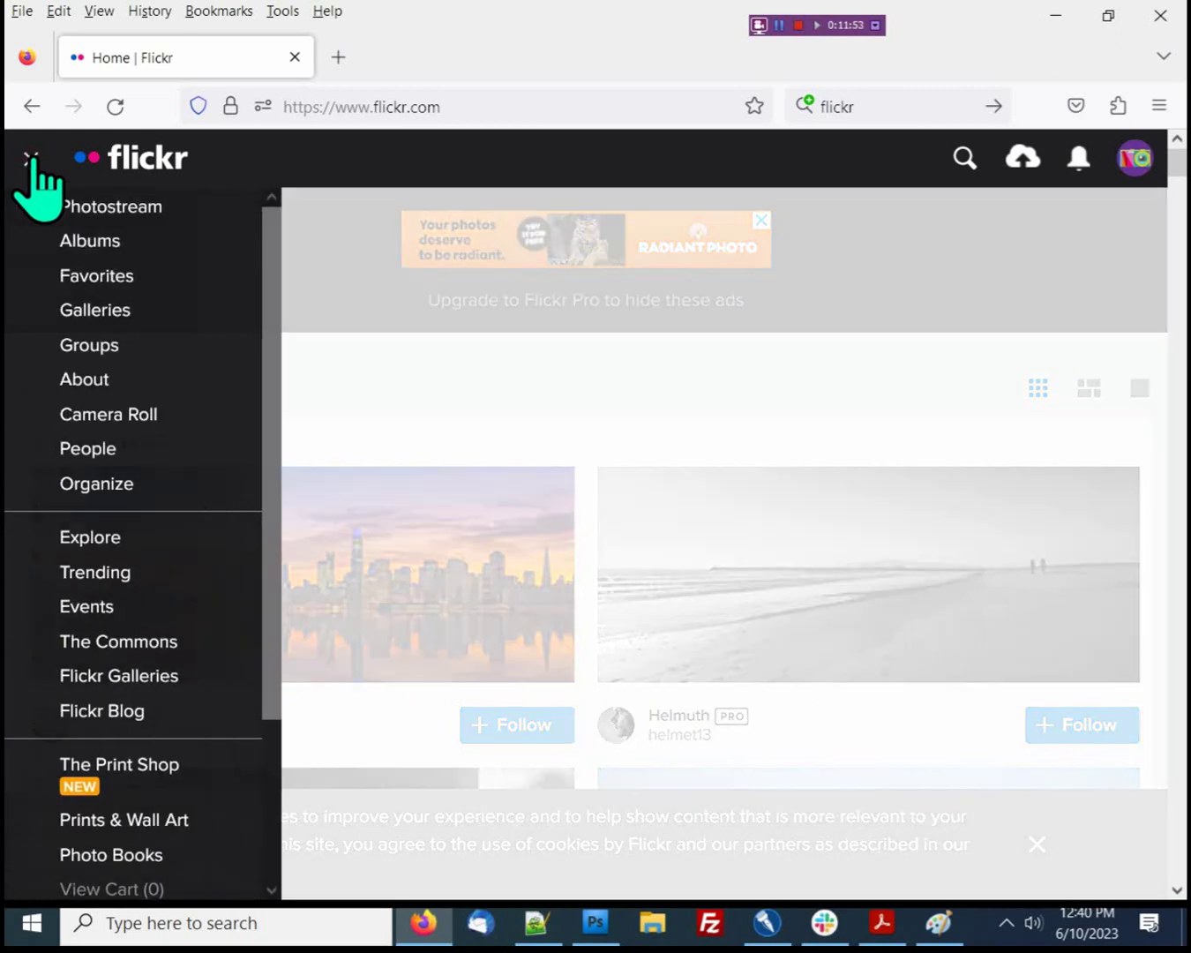
click(90, 206)
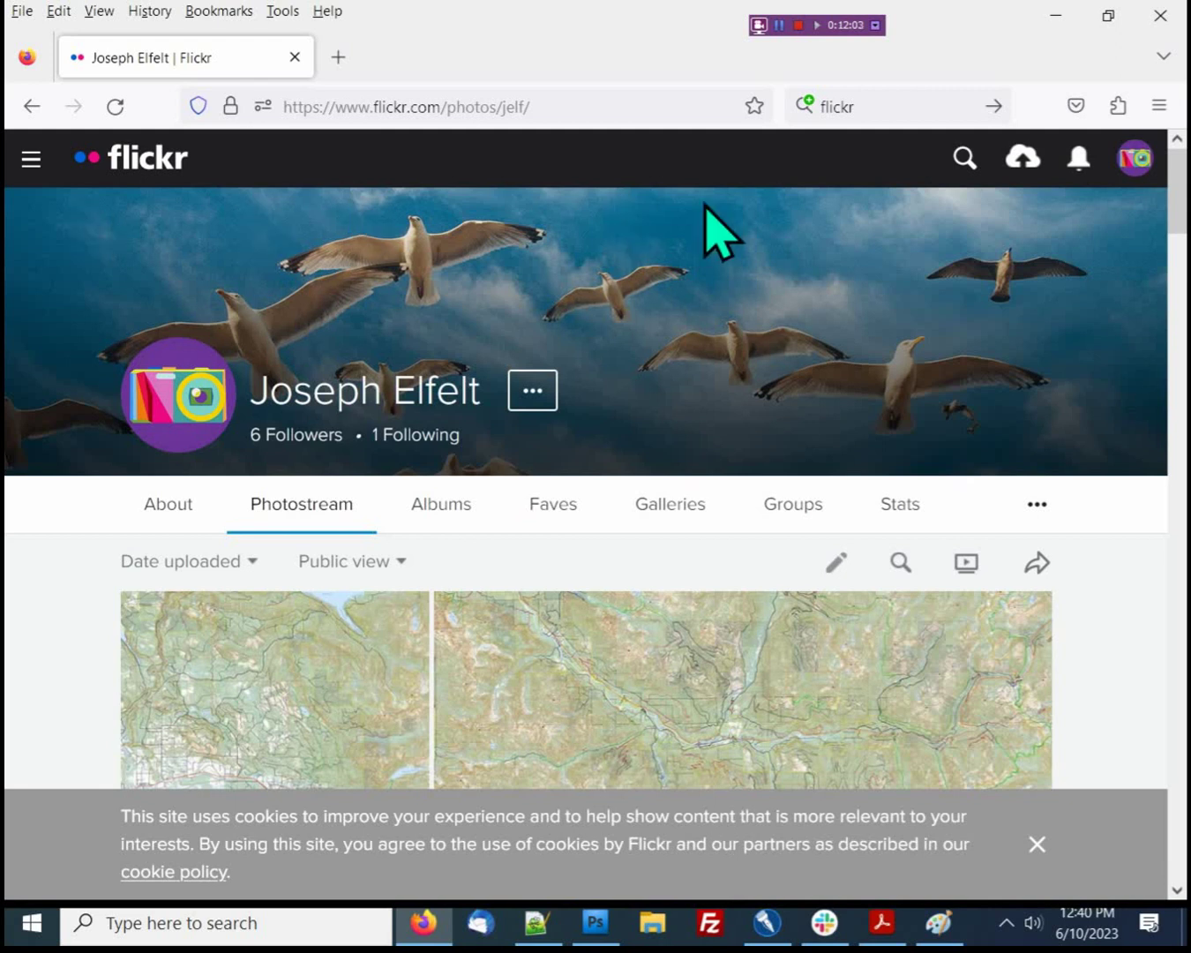
click(1024, 158)
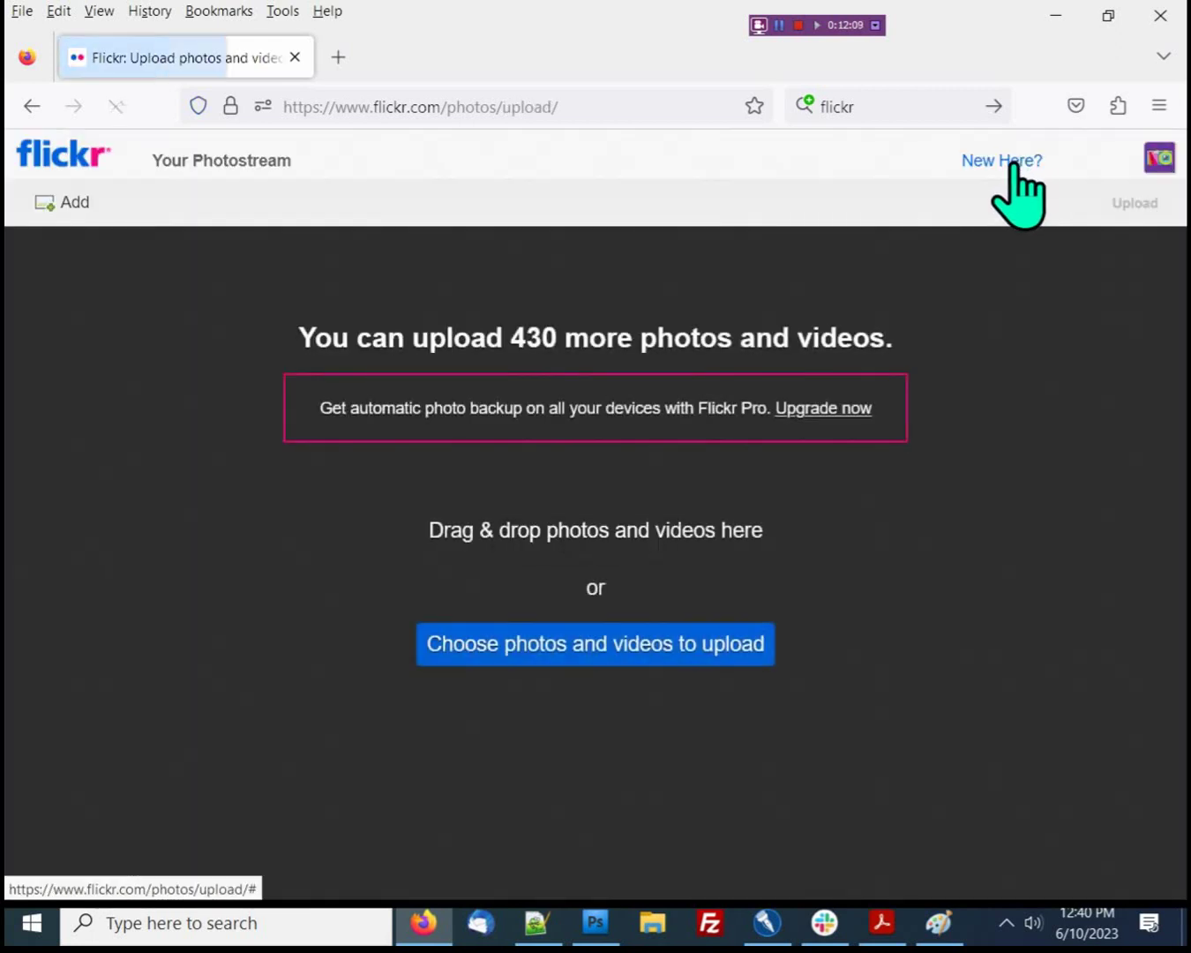
click(606, 654)
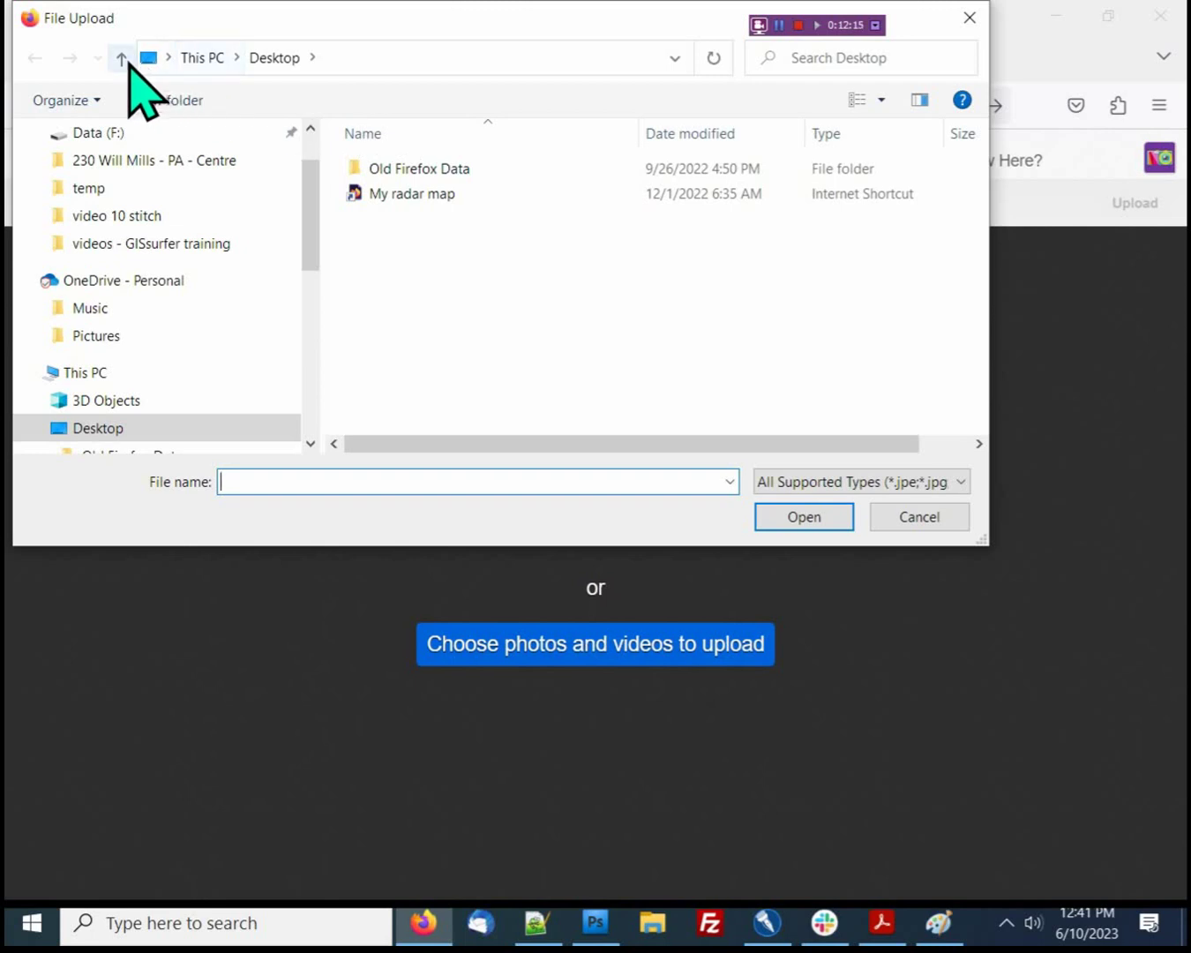
scroll(179, 247, down, 2)
scroll(194, 309, down, 2)
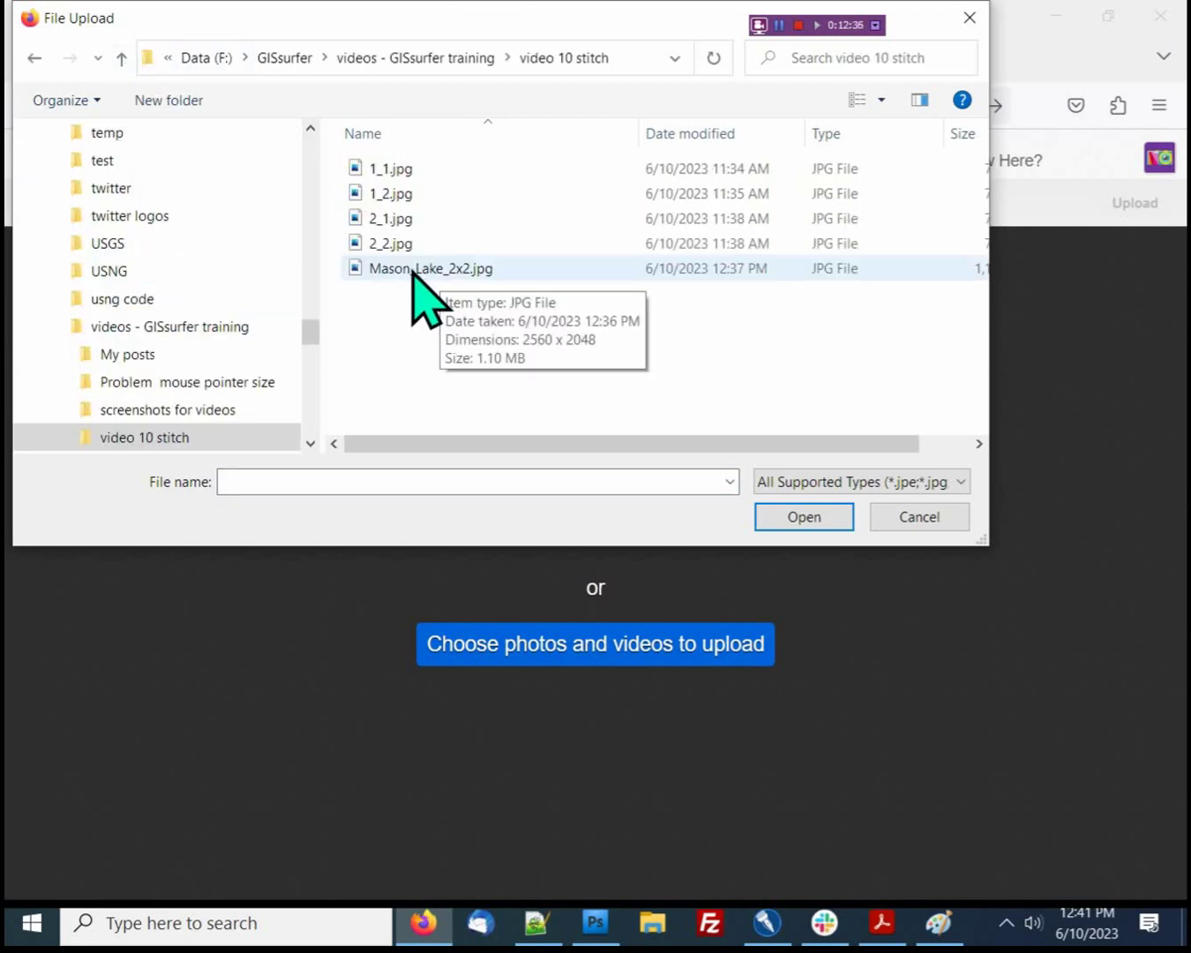
double_click(412, 269)
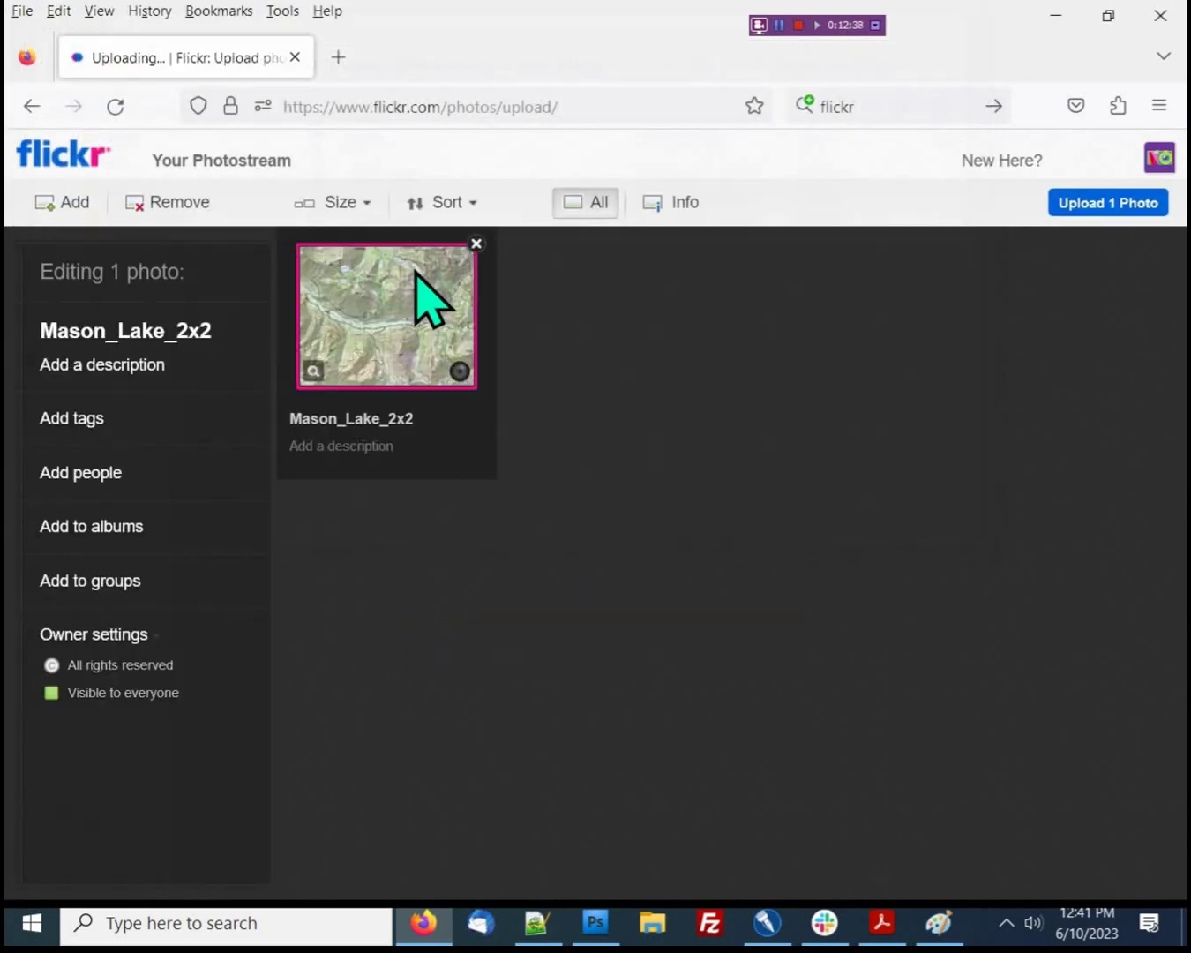
Upload Mason_Lake_2x2 to Flickr as a public photo and locate it in the photostream
click(1093, 202)
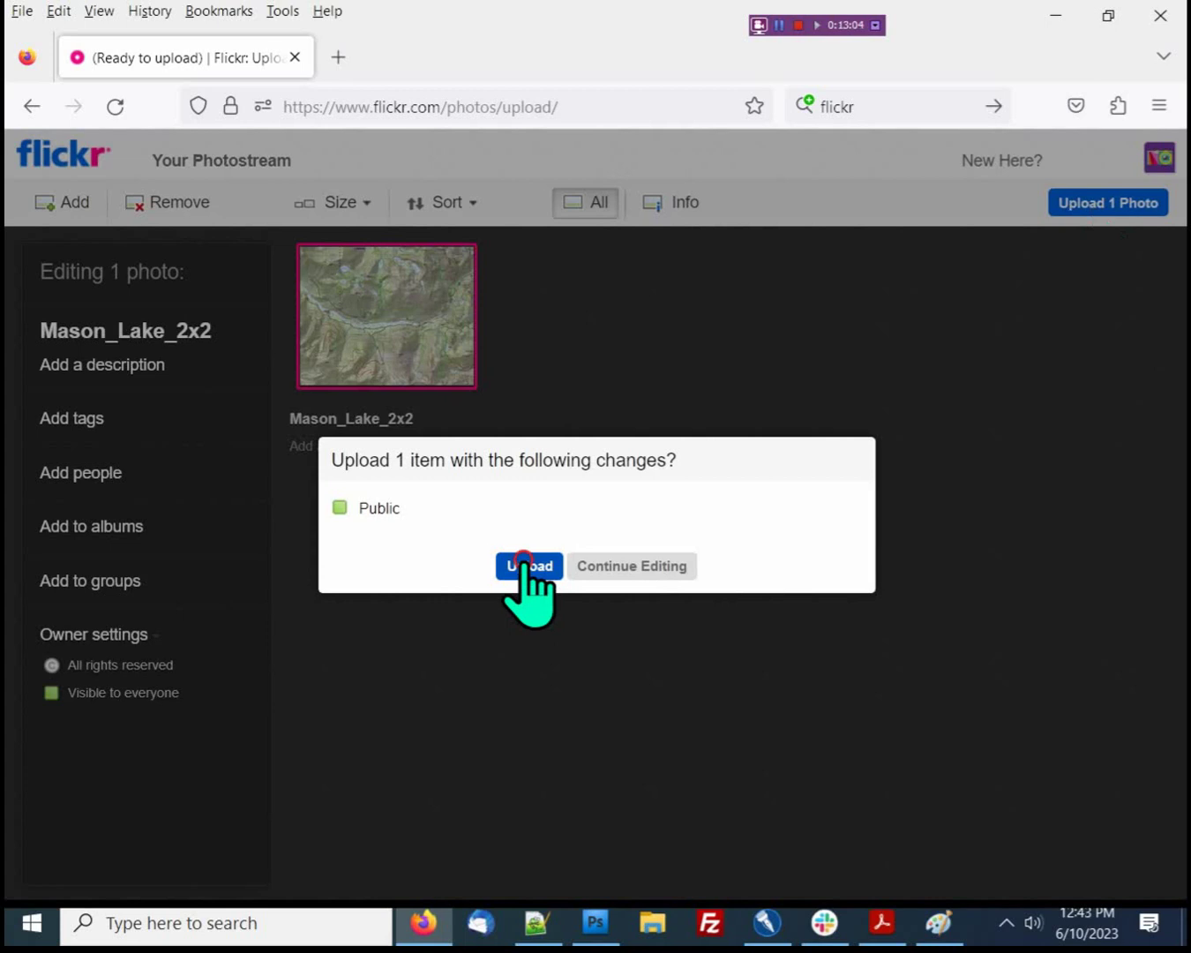
click(524, 560)
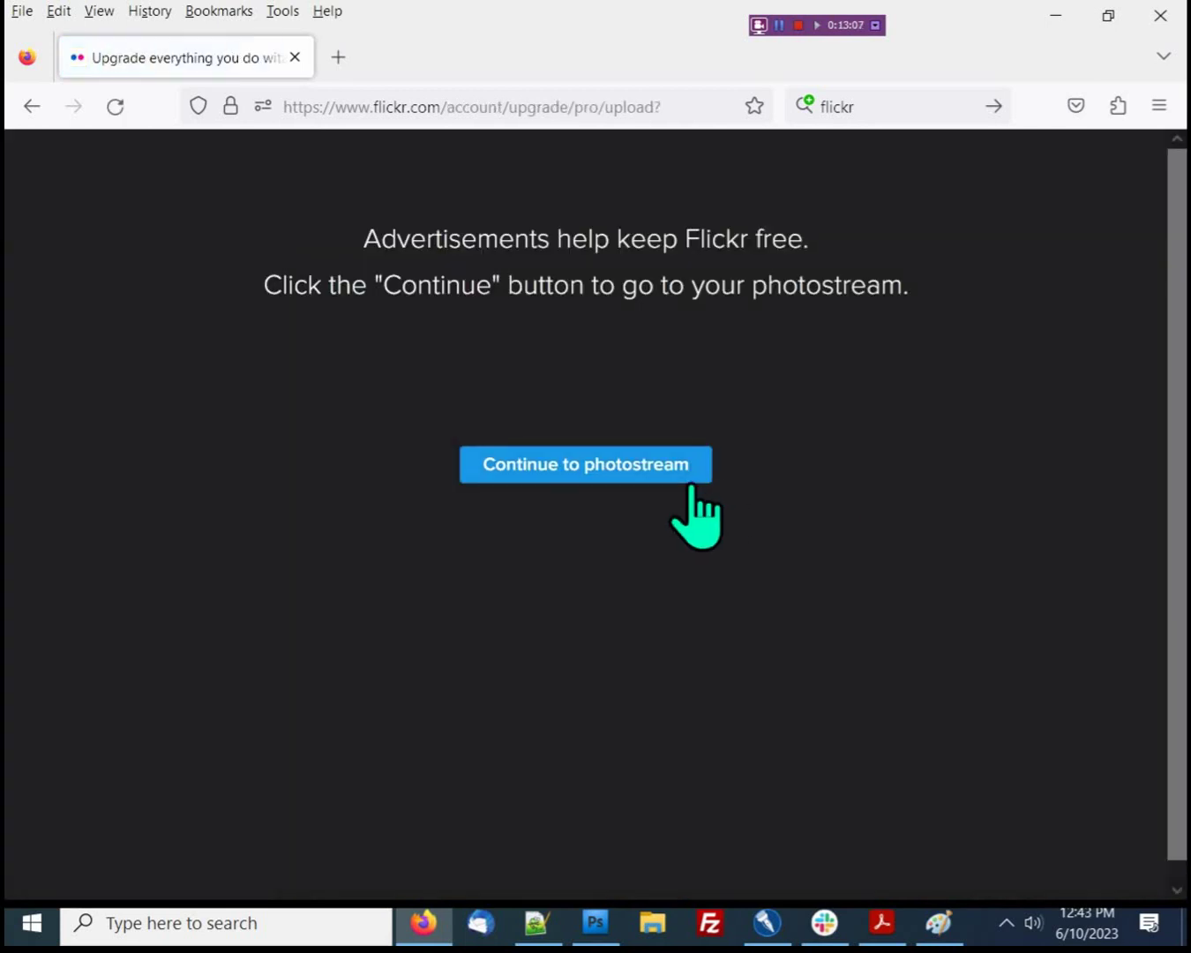
click(644, 468)
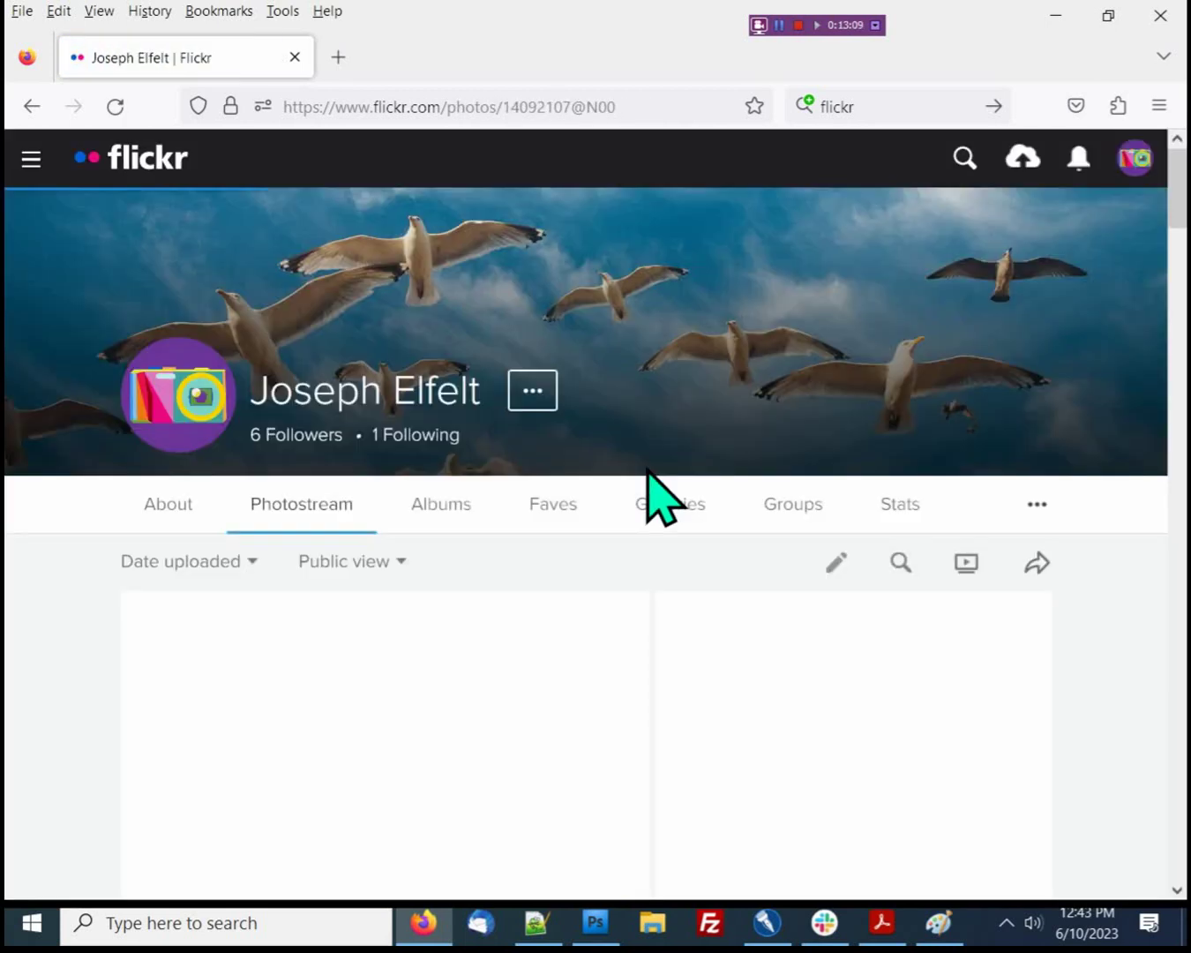
scroll(457, 533, down, 2)
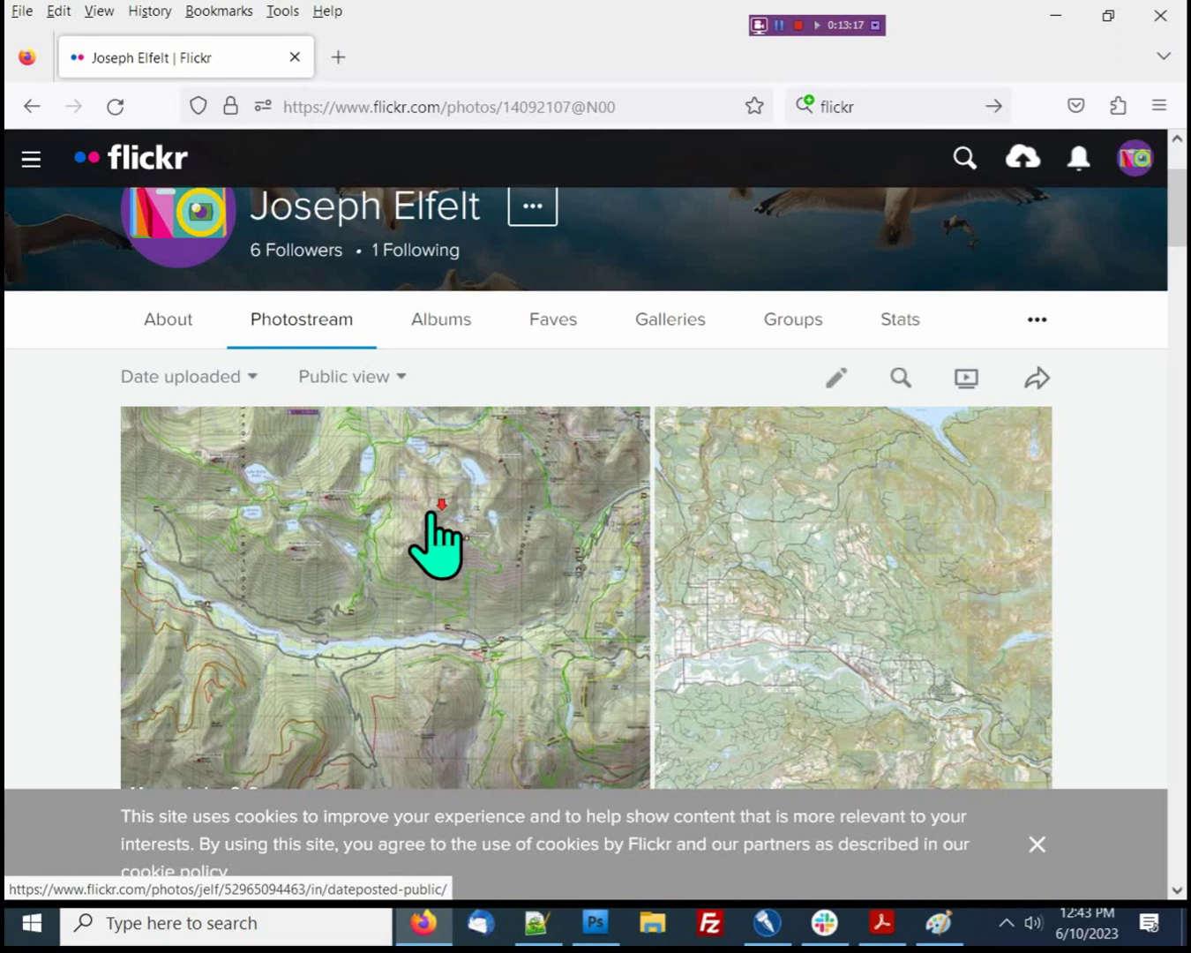
scroll(428, 545, down, 1)
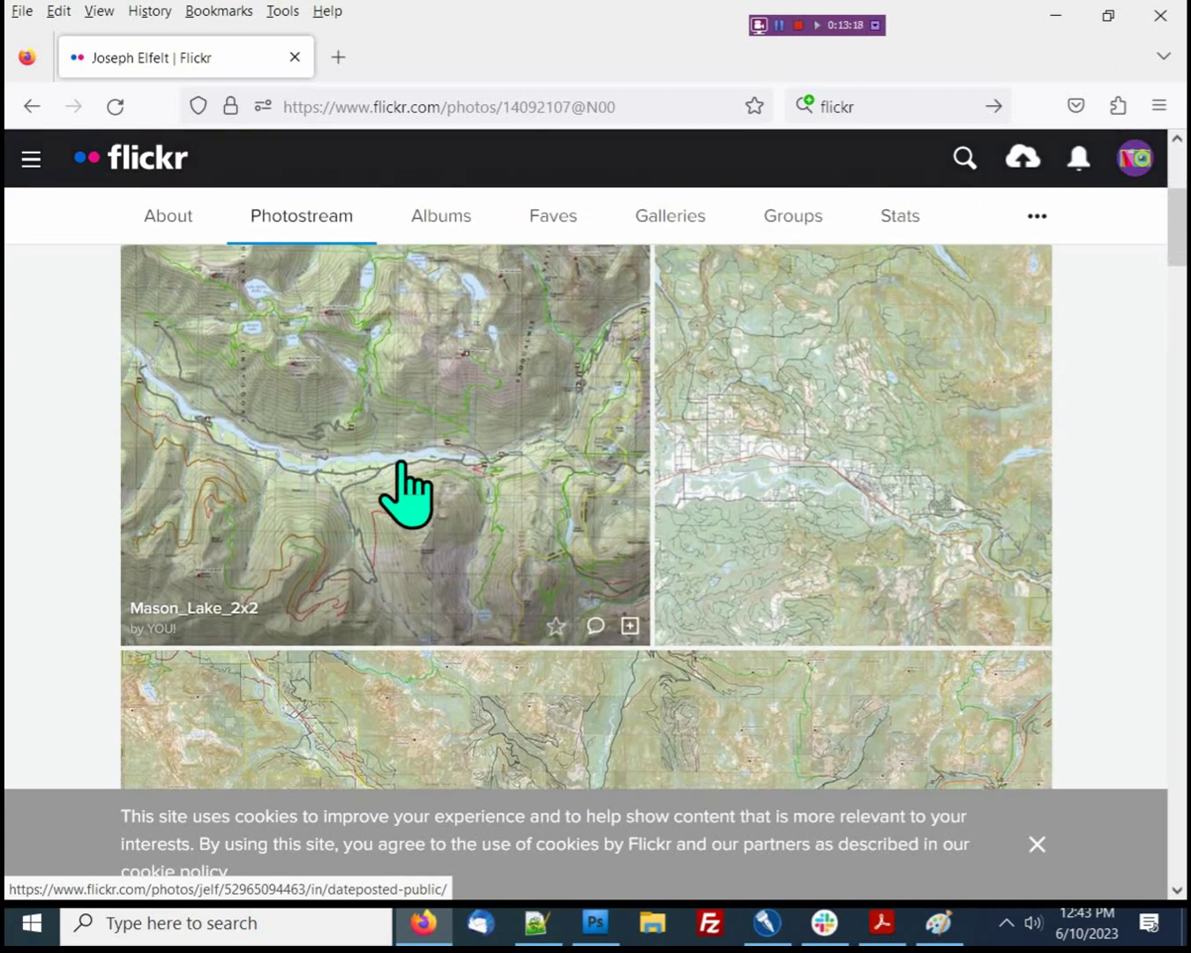
Copy the download link of Mason_Lake_2x2's Original (2560 × 2048) size and paste it on line 9 of _mason lake NOTES.txt in Notepad++
scroll(364, 421, up, 2)
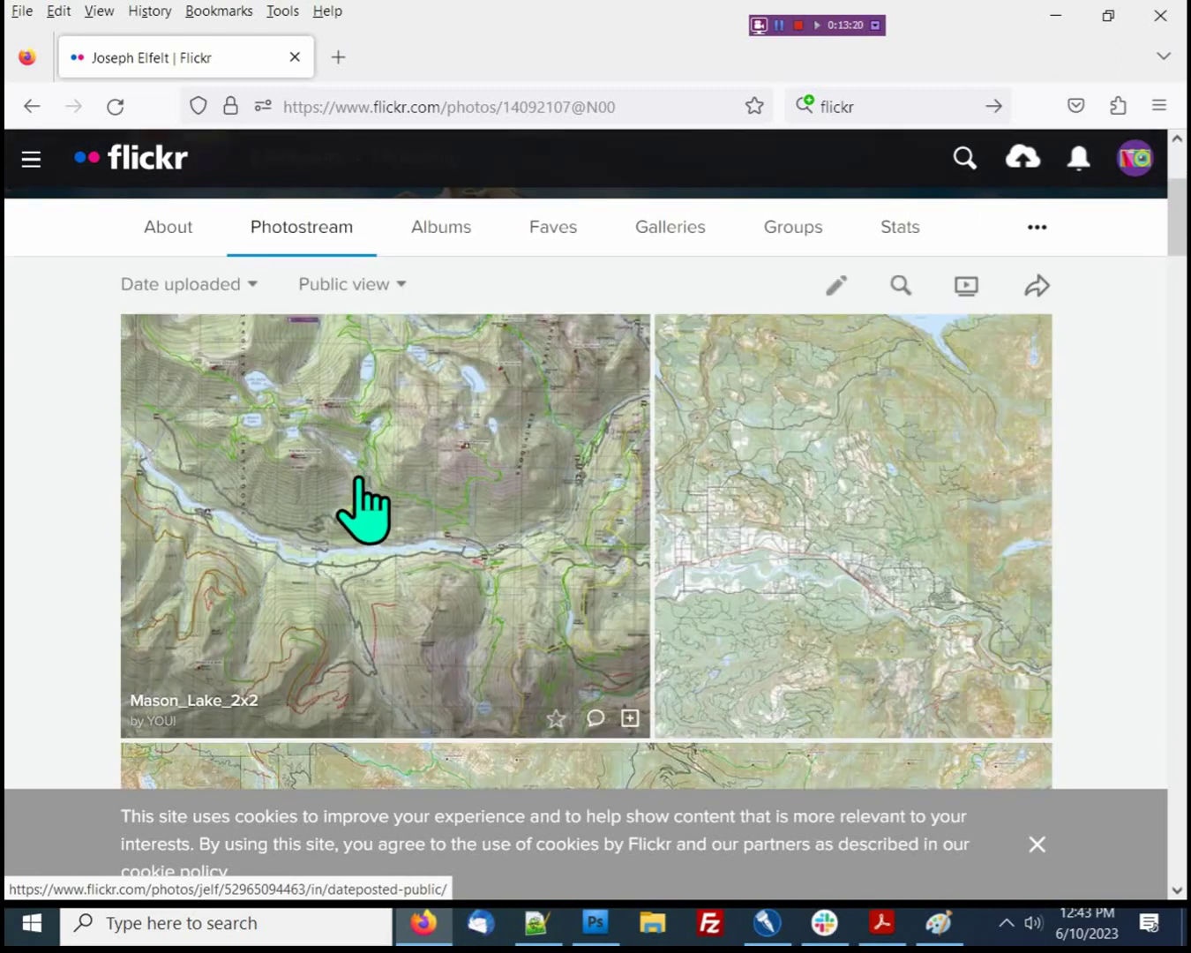
click(358, 479)
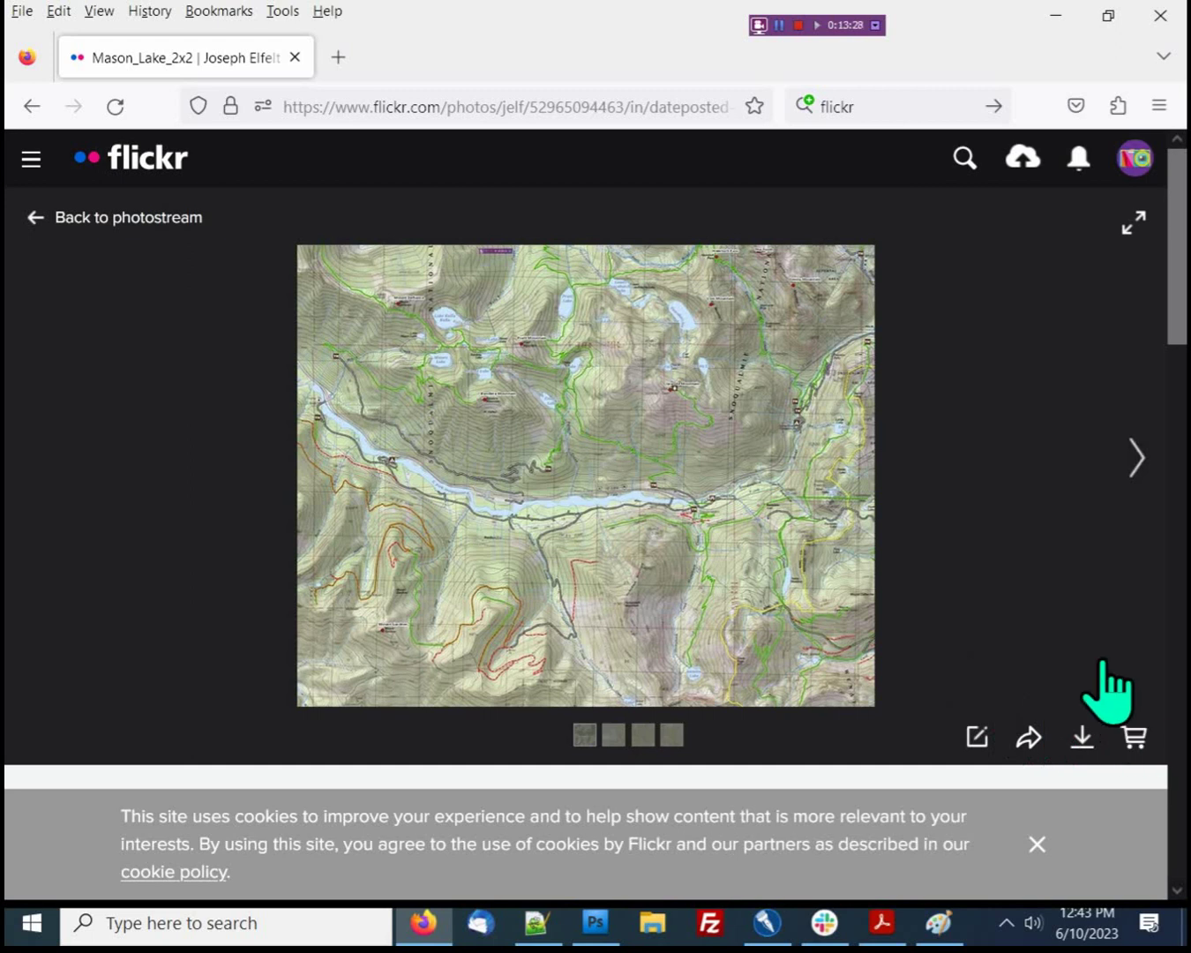
click(1082, 741)
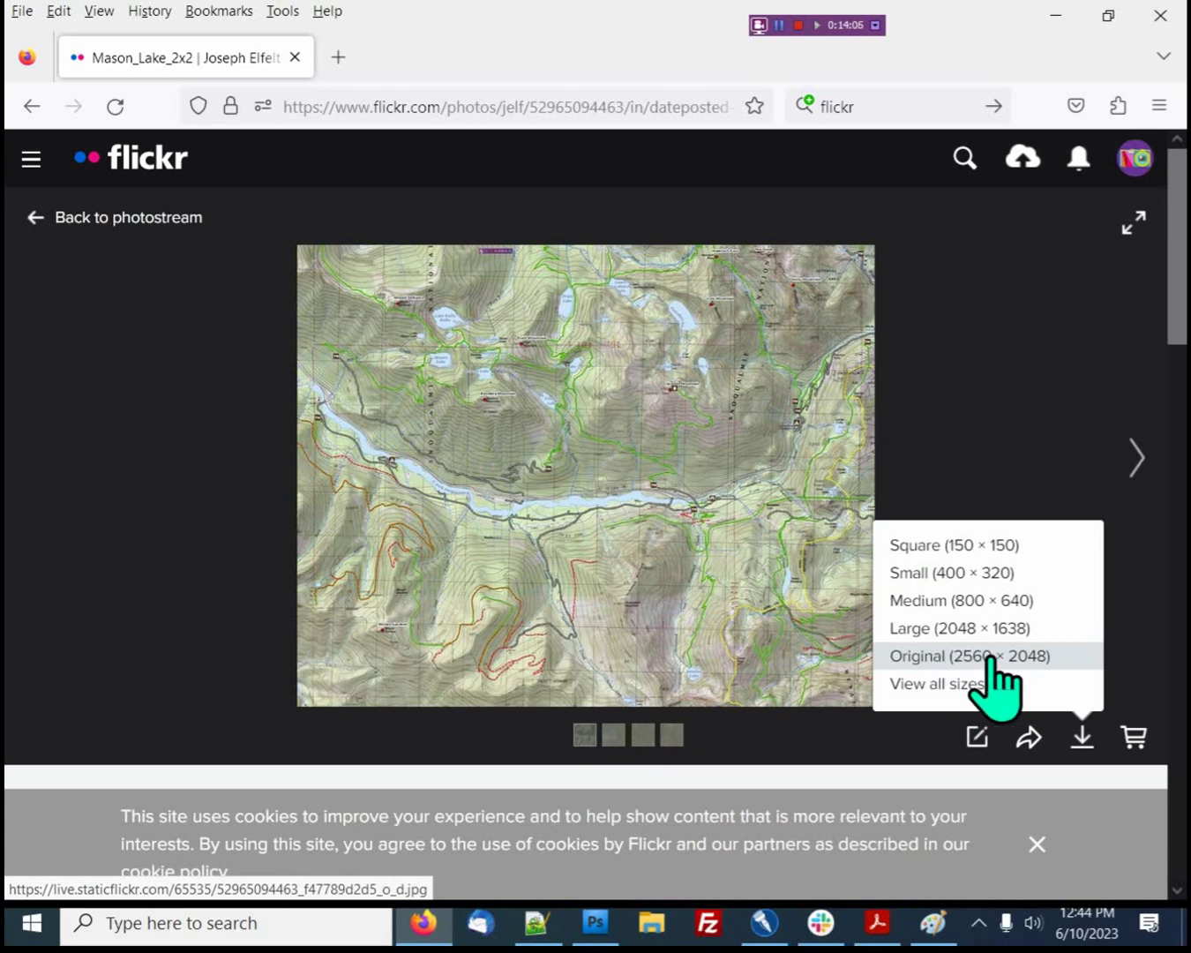
right_click(995, 656)
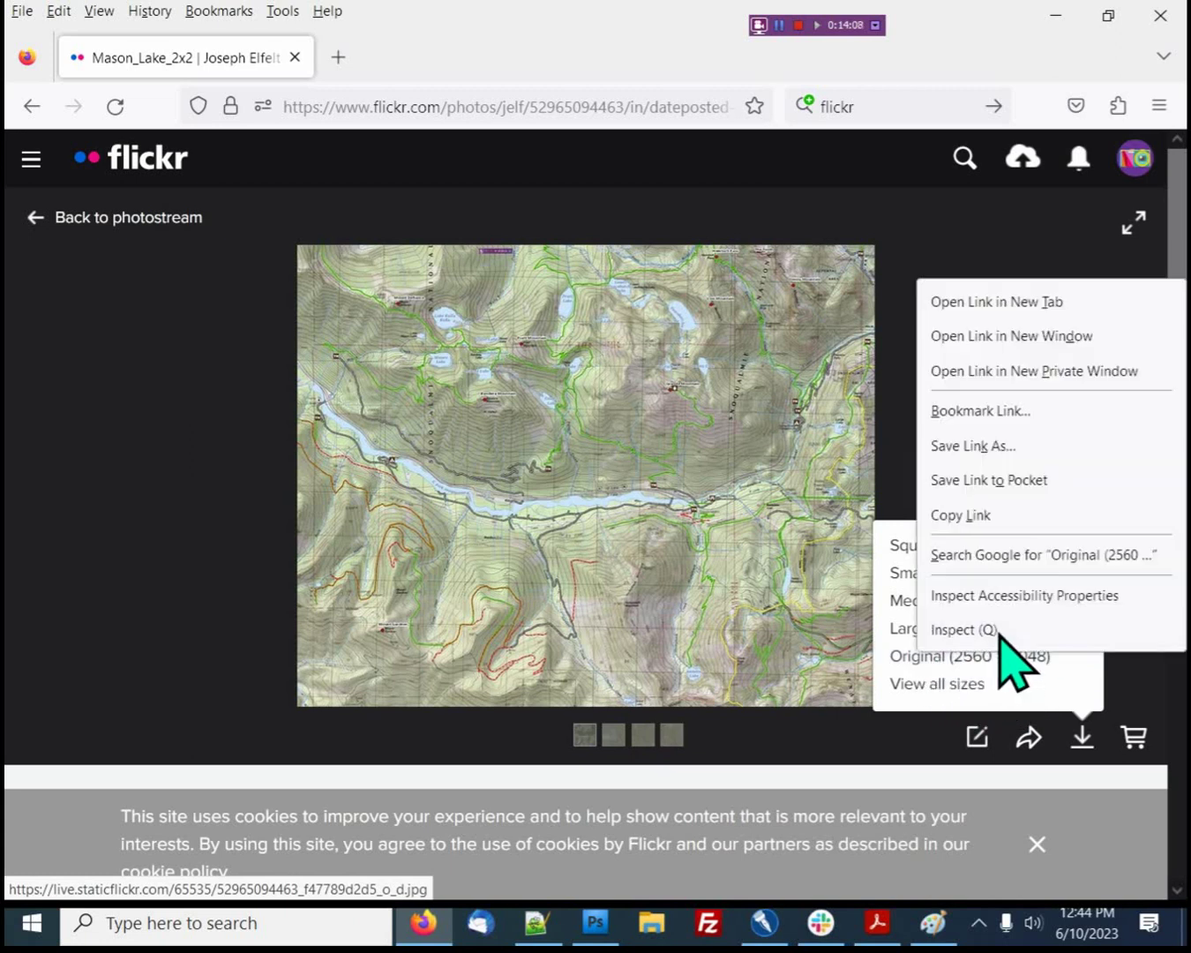
click(985, 520)
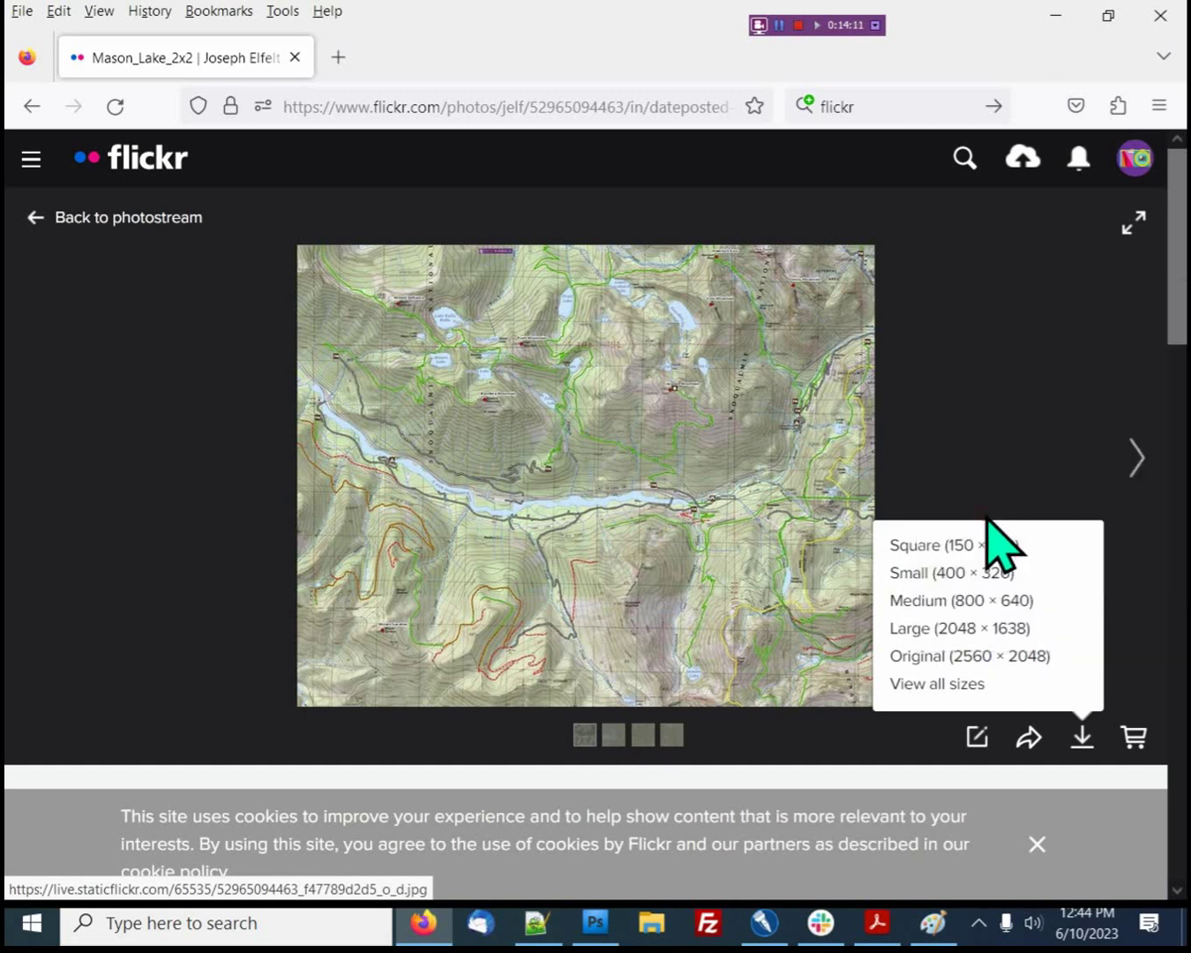
click(536, 927)
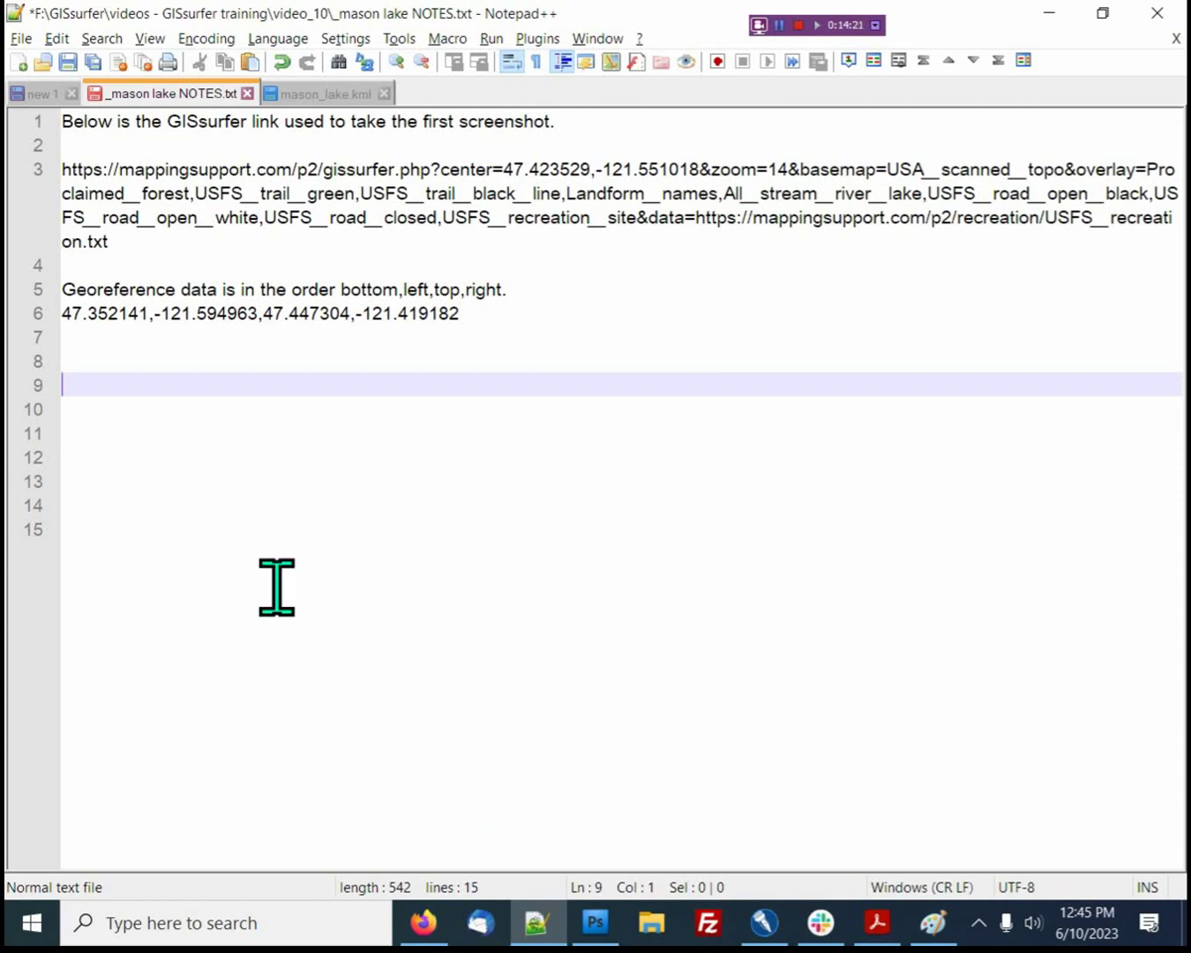
right_click(95, 381)
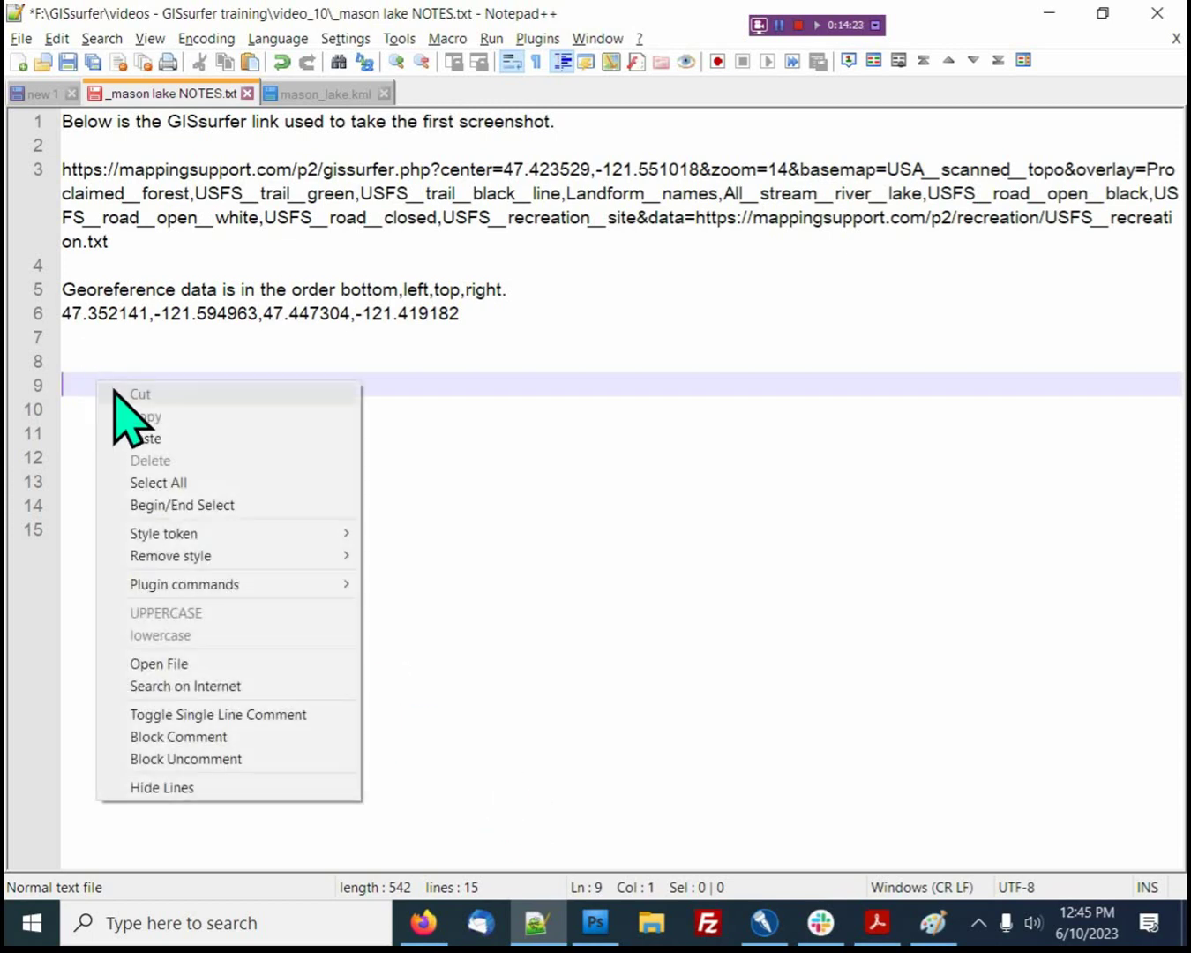
click(161, 439)
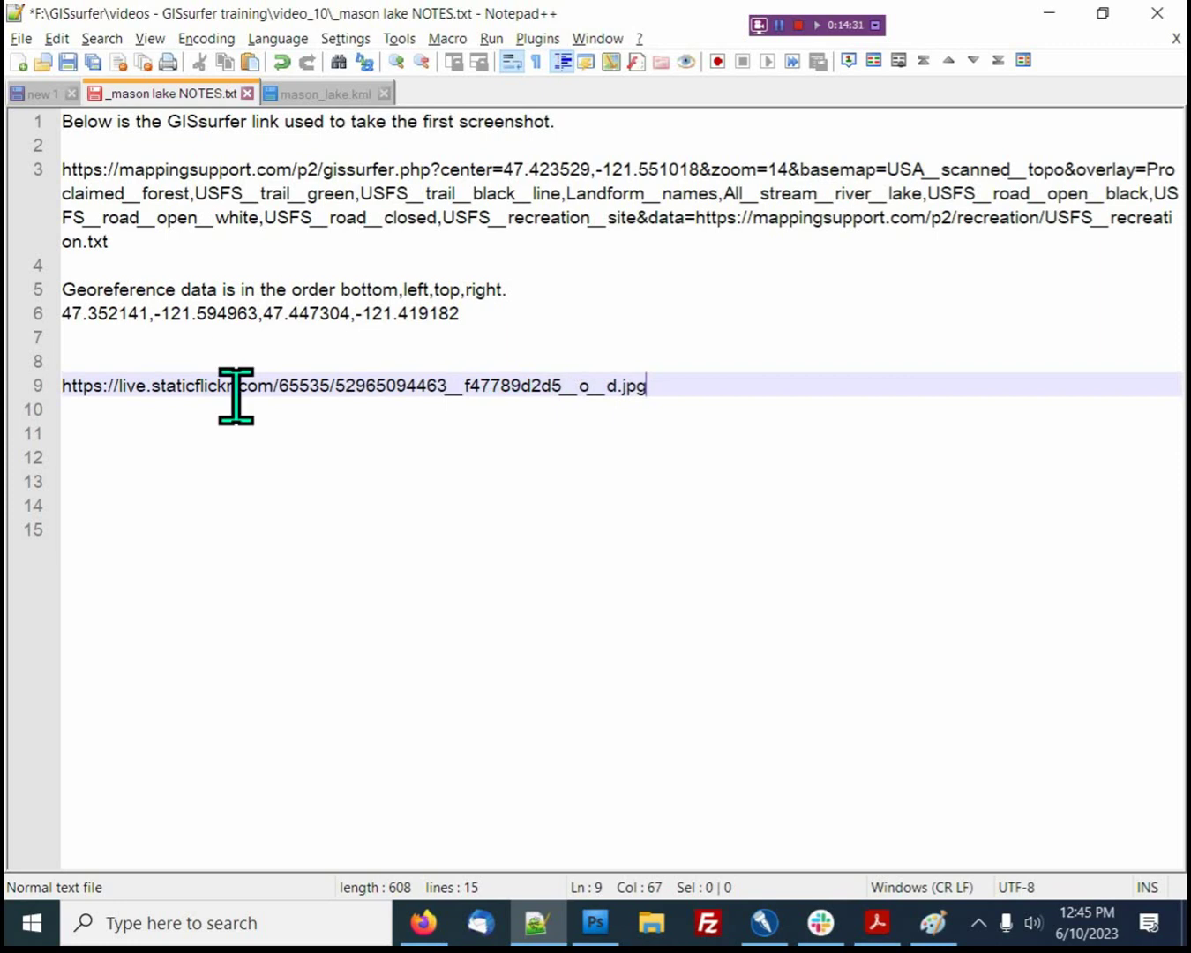
Copy the Flickr image link from the notes, load it in a new Firefox tab and open the JPEG with Photos
drag(69, 391, 649, 387)
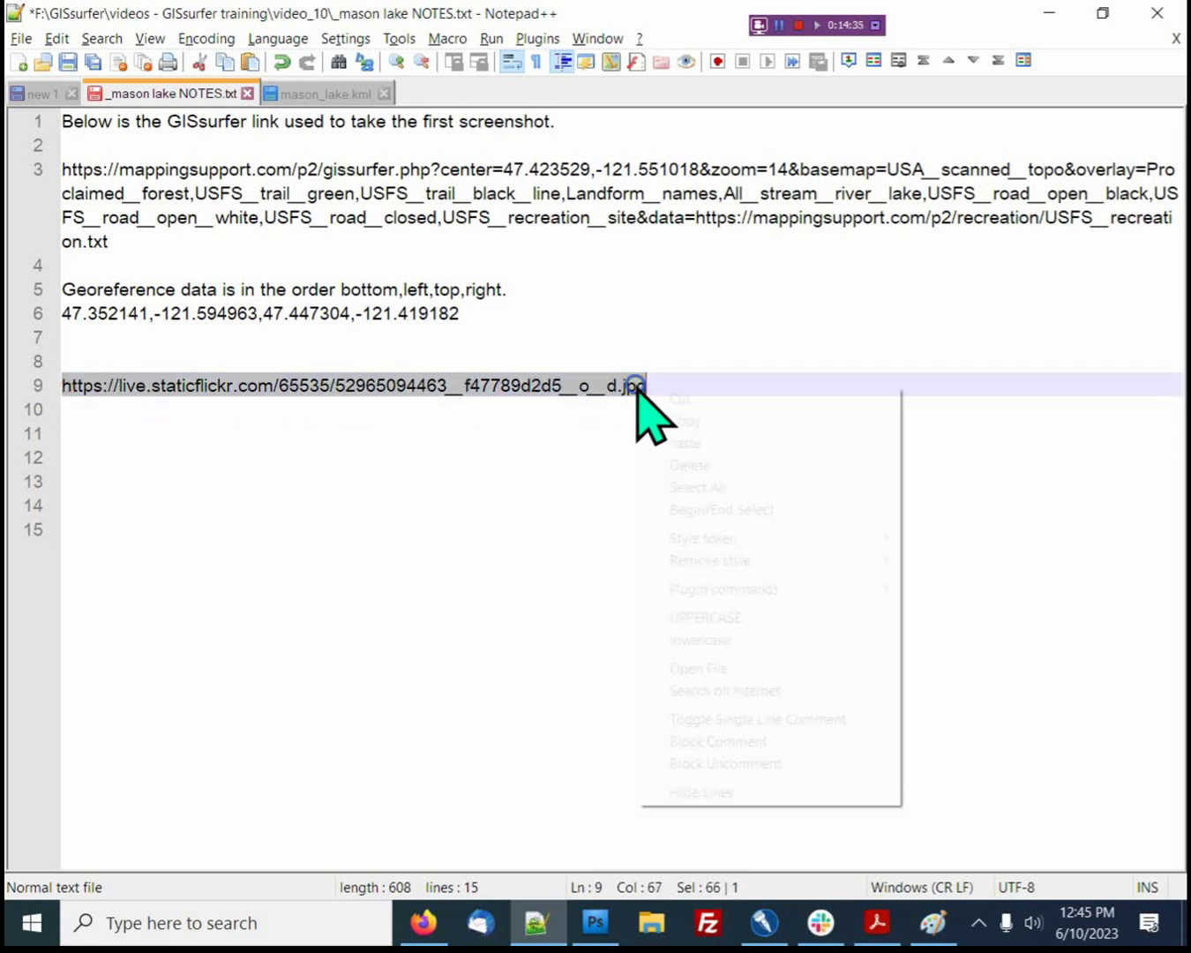
right_click(637, 391)
click(688, 420)
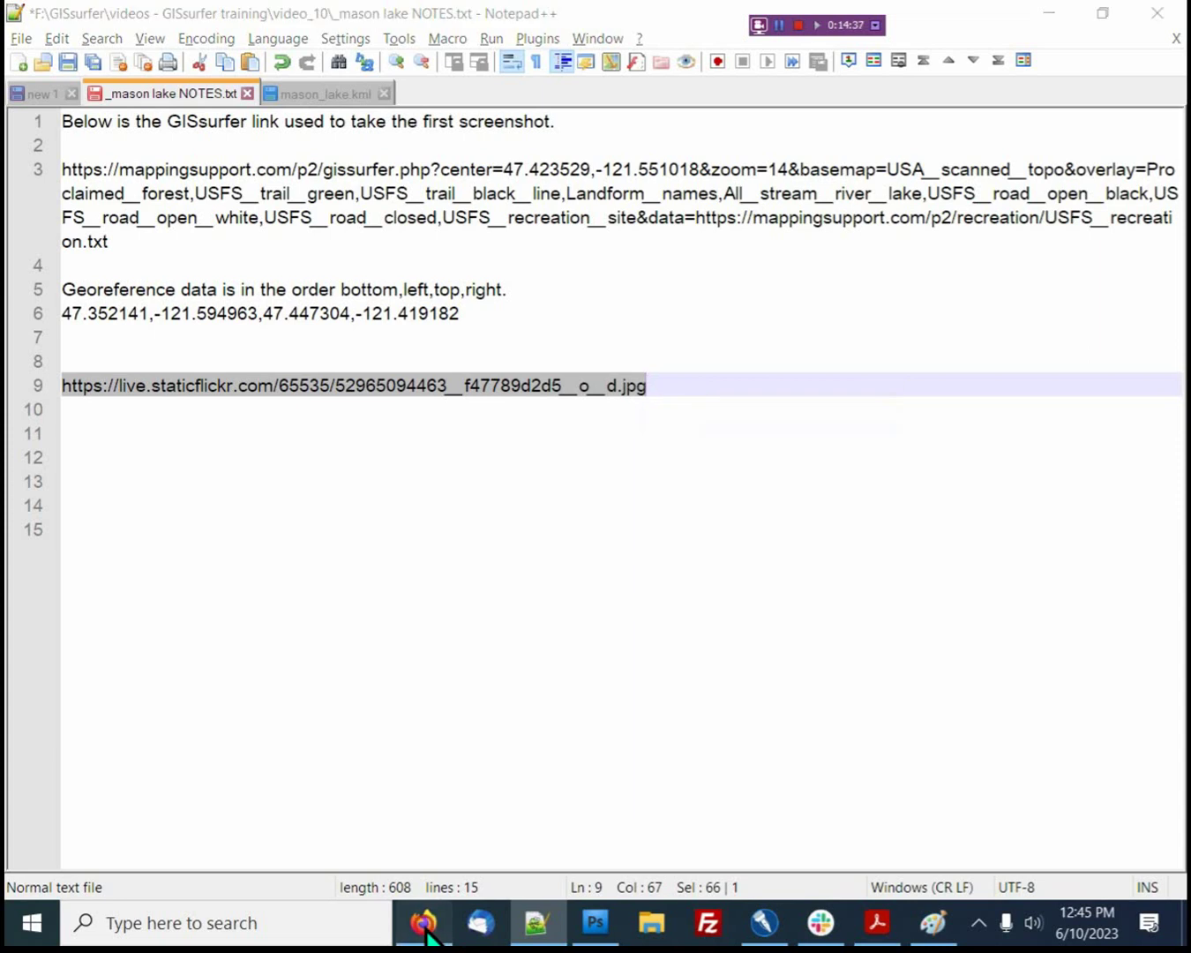
click(423, 922)
click(338, 56)
right_click(361, 105)
click(400, 268)
key(Return)
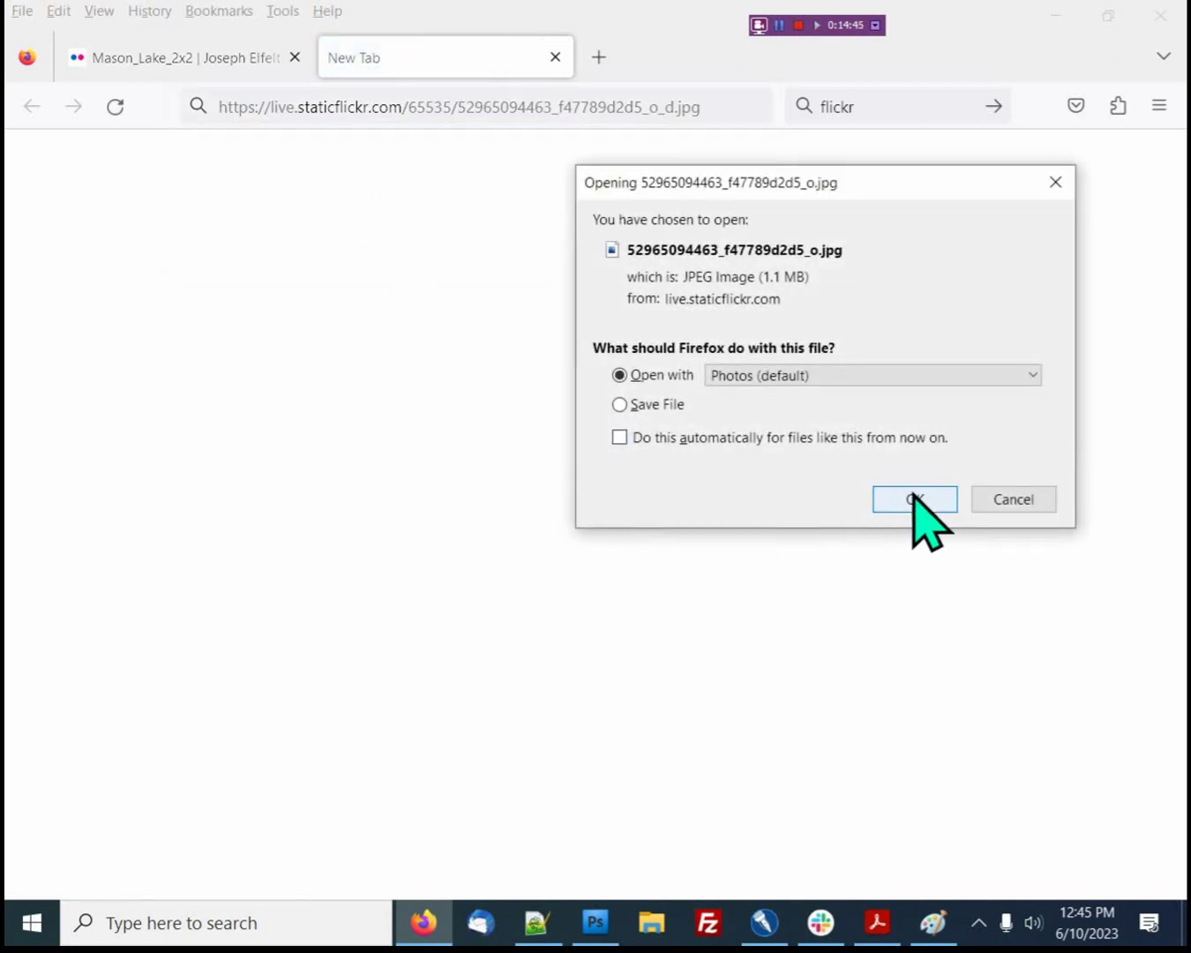
click(913, 500)
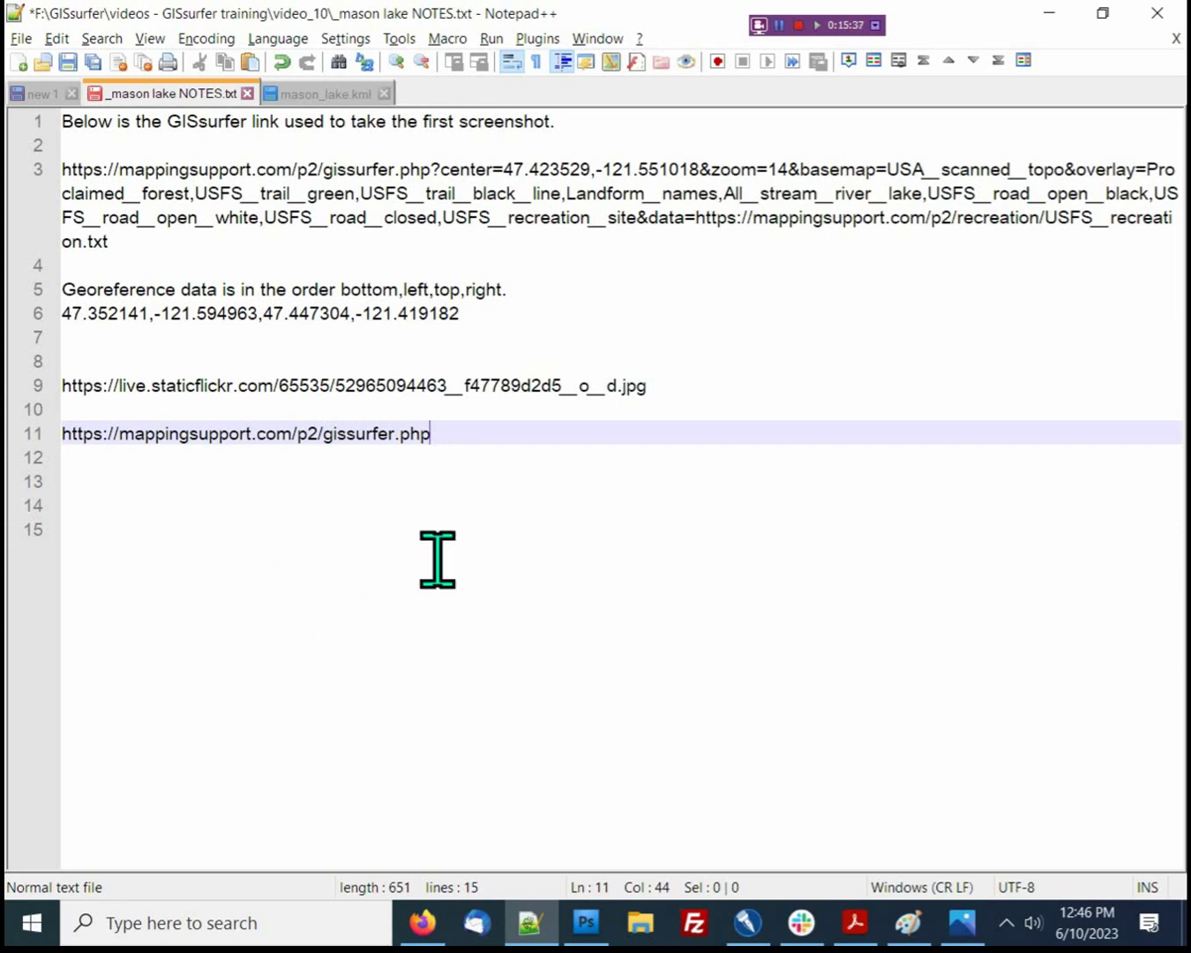
Append ?data=Mason_Lake^ to the gissurfer.php link on line 11 of the notes in Notepad++
key(shift+Left)
key(shift+Left)
key(shift+Left)
key(shift+Left)
drag(435, 433, 50, 437)
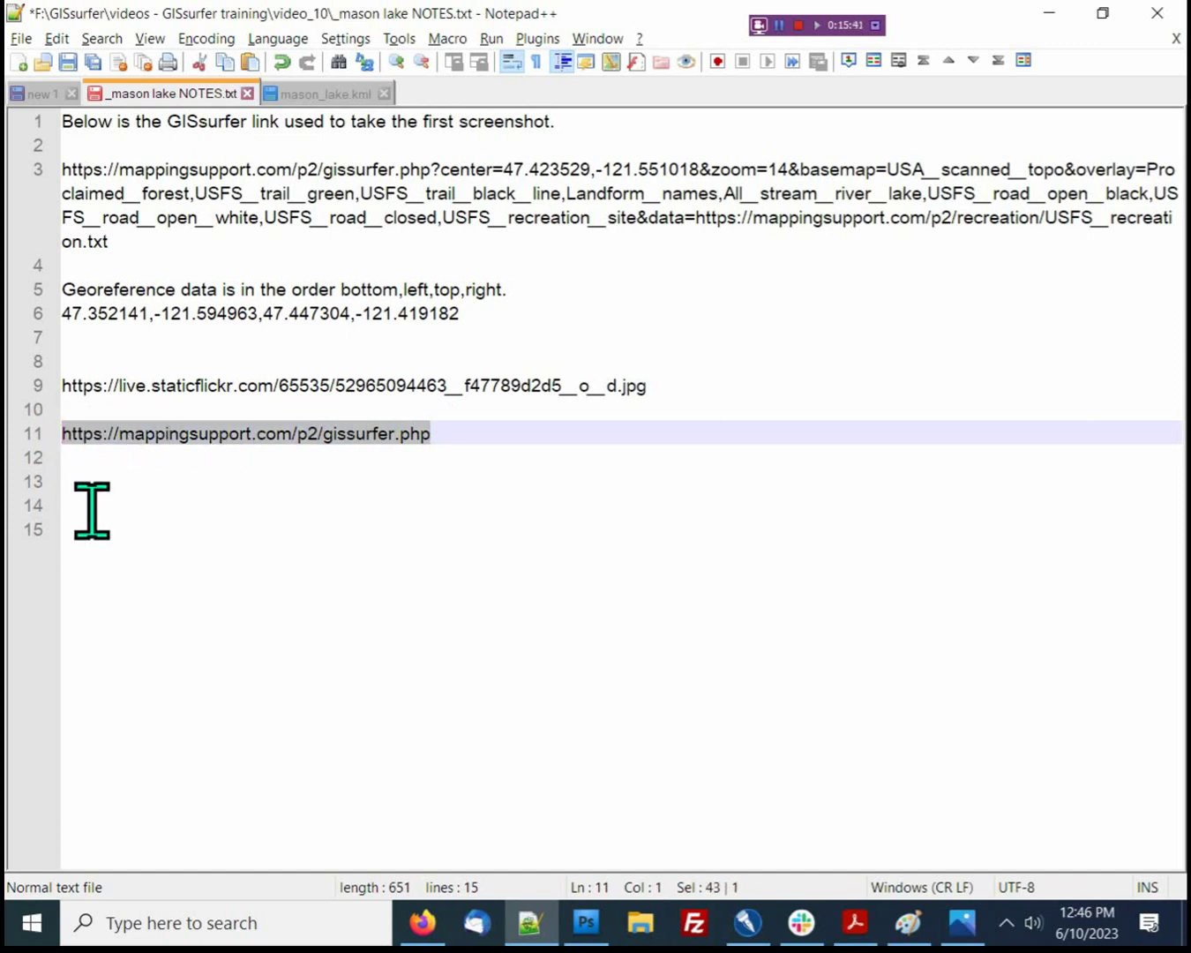
right_click(453, 434)
click(453, 433)
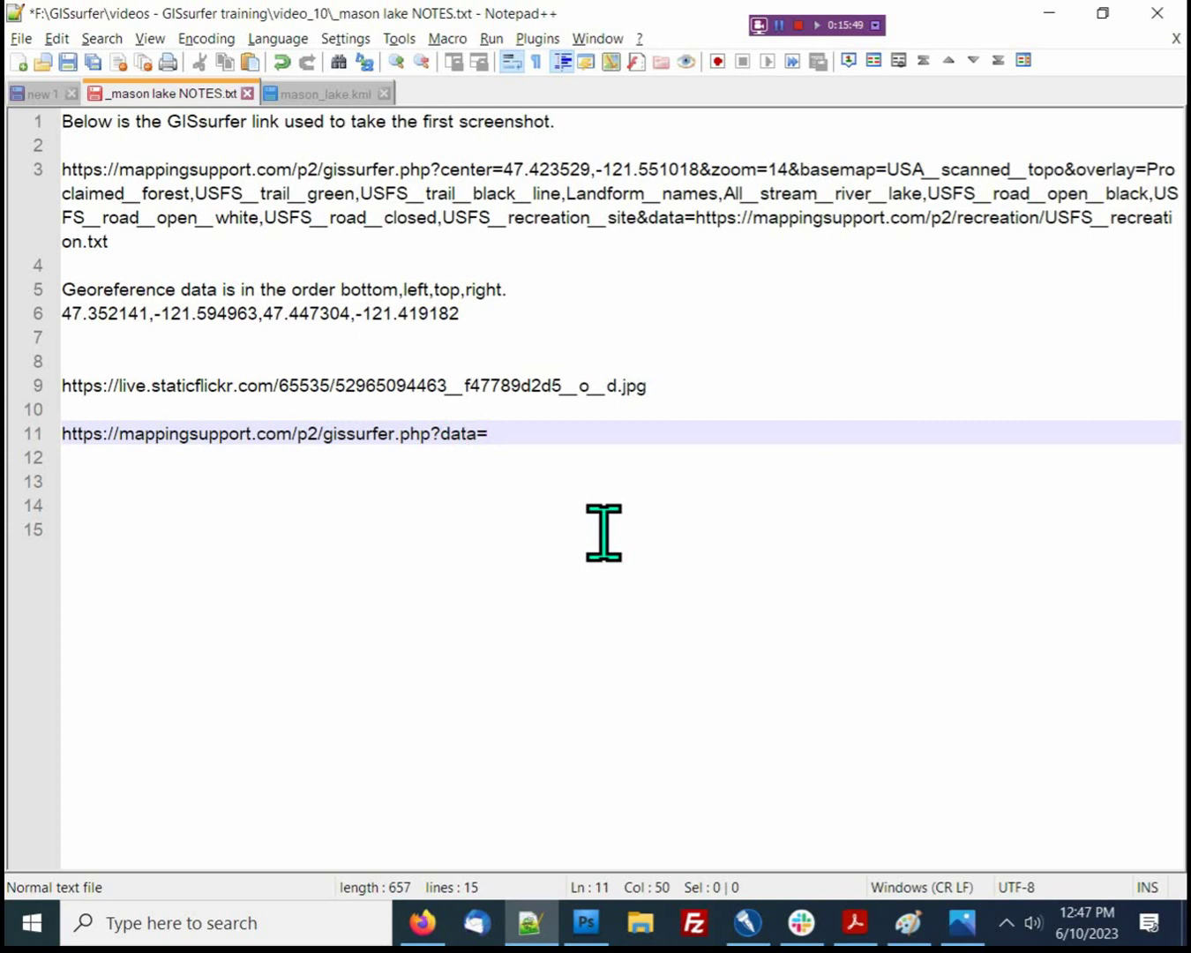
text(?data=Mason_Lake^)
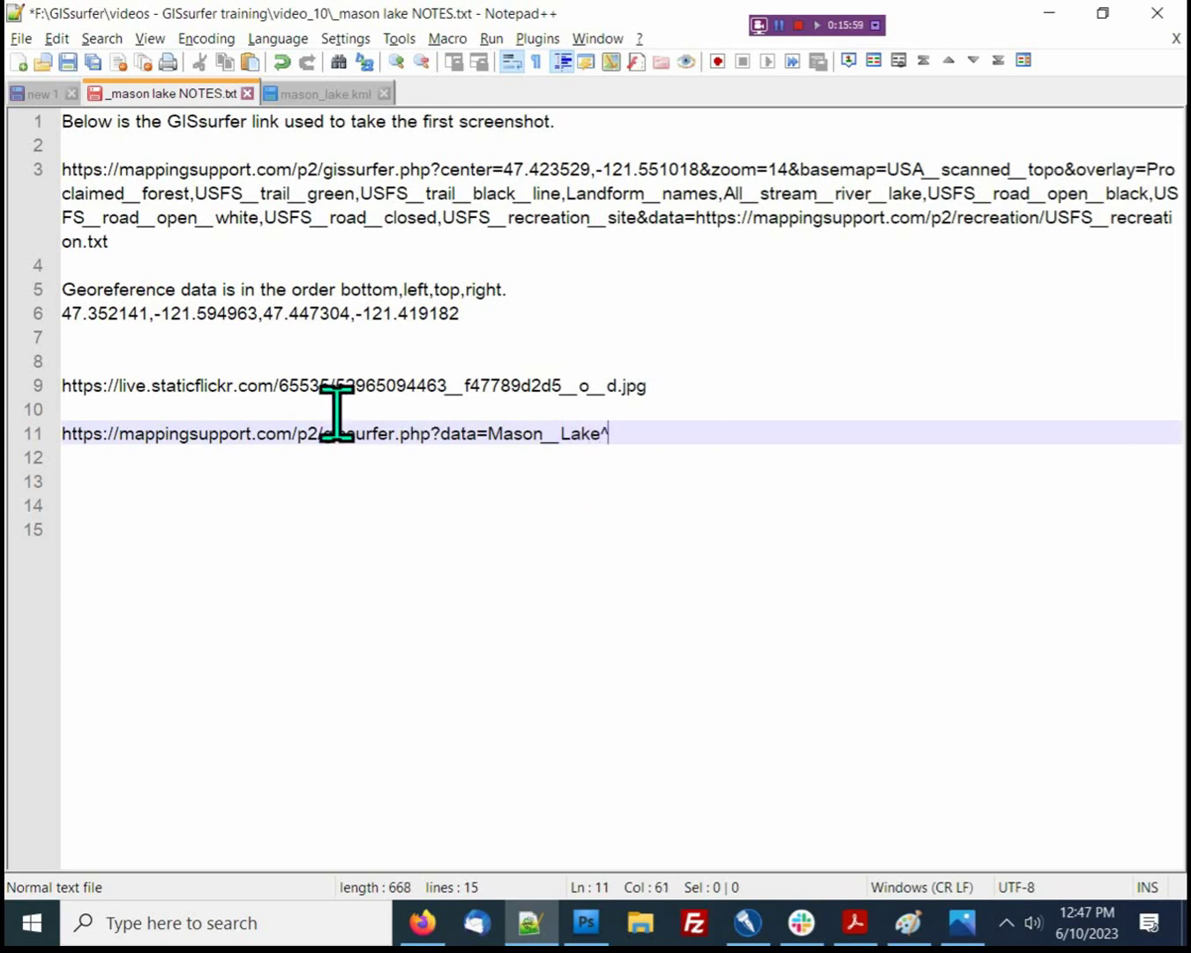
Append a copy of the Flickr image link from line 9, followed by ^, to the GISsurfer link
drag(62, 387, 649, 385)
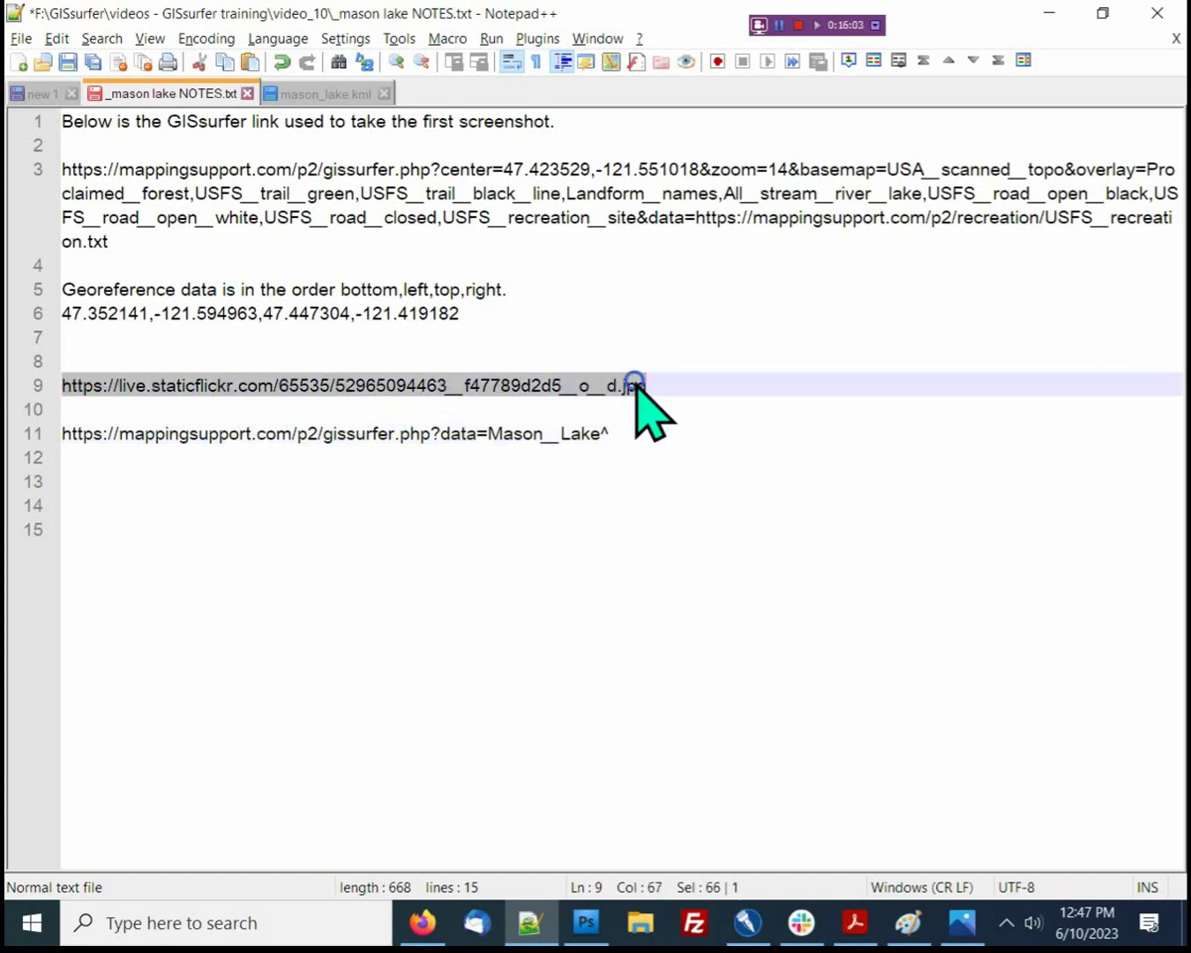
right_click(648, 385)
click(675, 415)
click(623, 432)
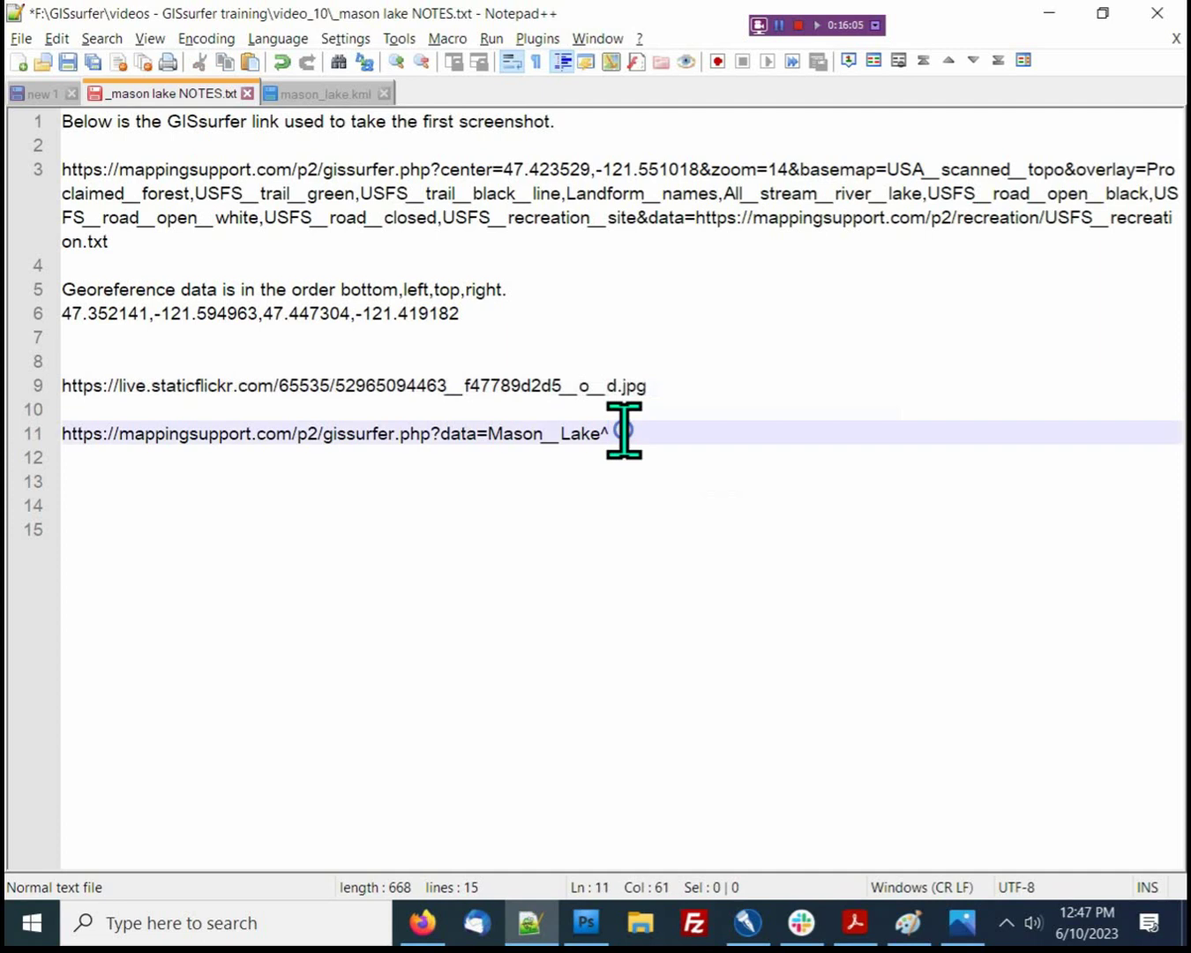
right_click(623, 432)
click(671, 486)
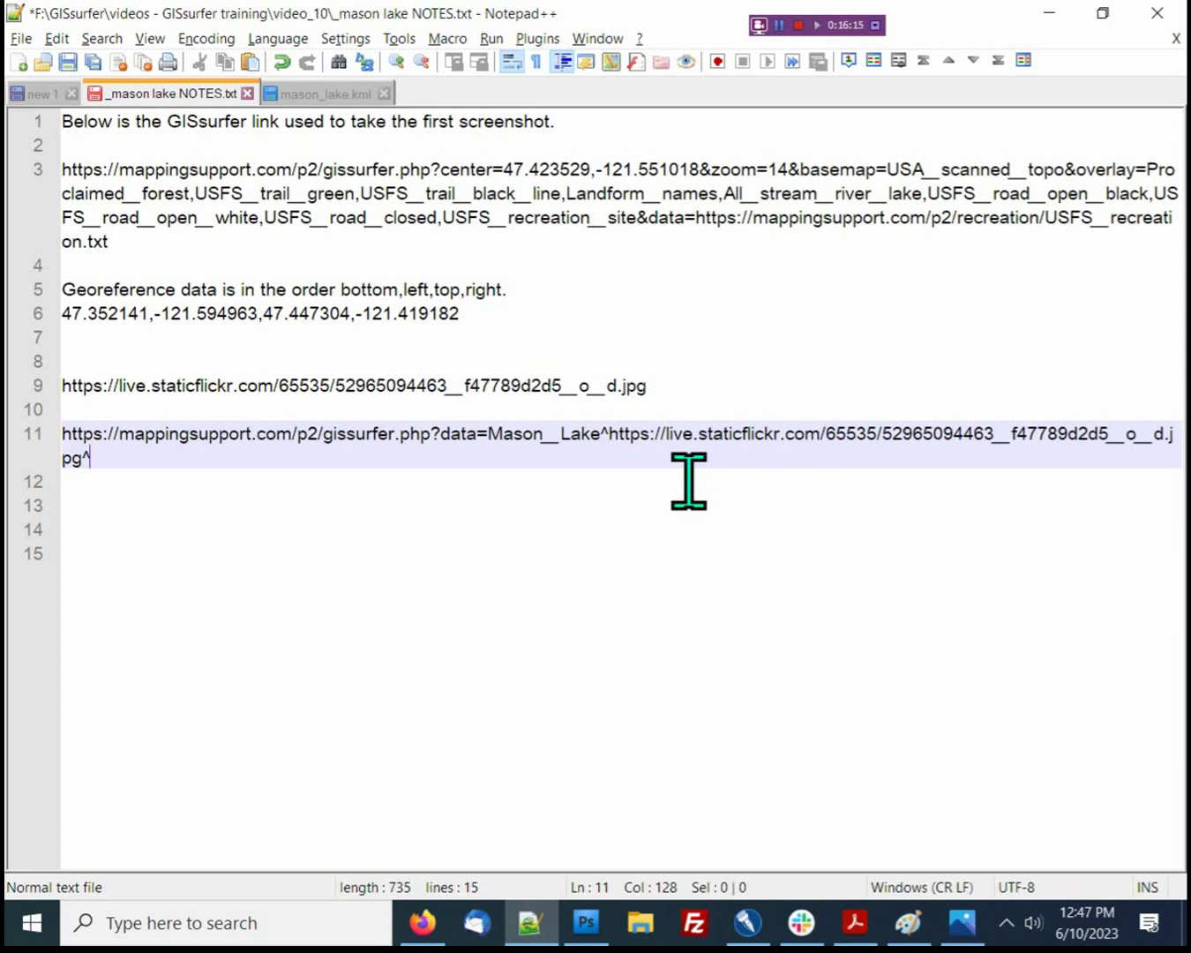
Append the georeference data 47.352141,-121.594963,47.447304,-121.419182 to the GISsurfer link and save the notes file
drag(67, 316, 468, 315)
right_click(448, 315)
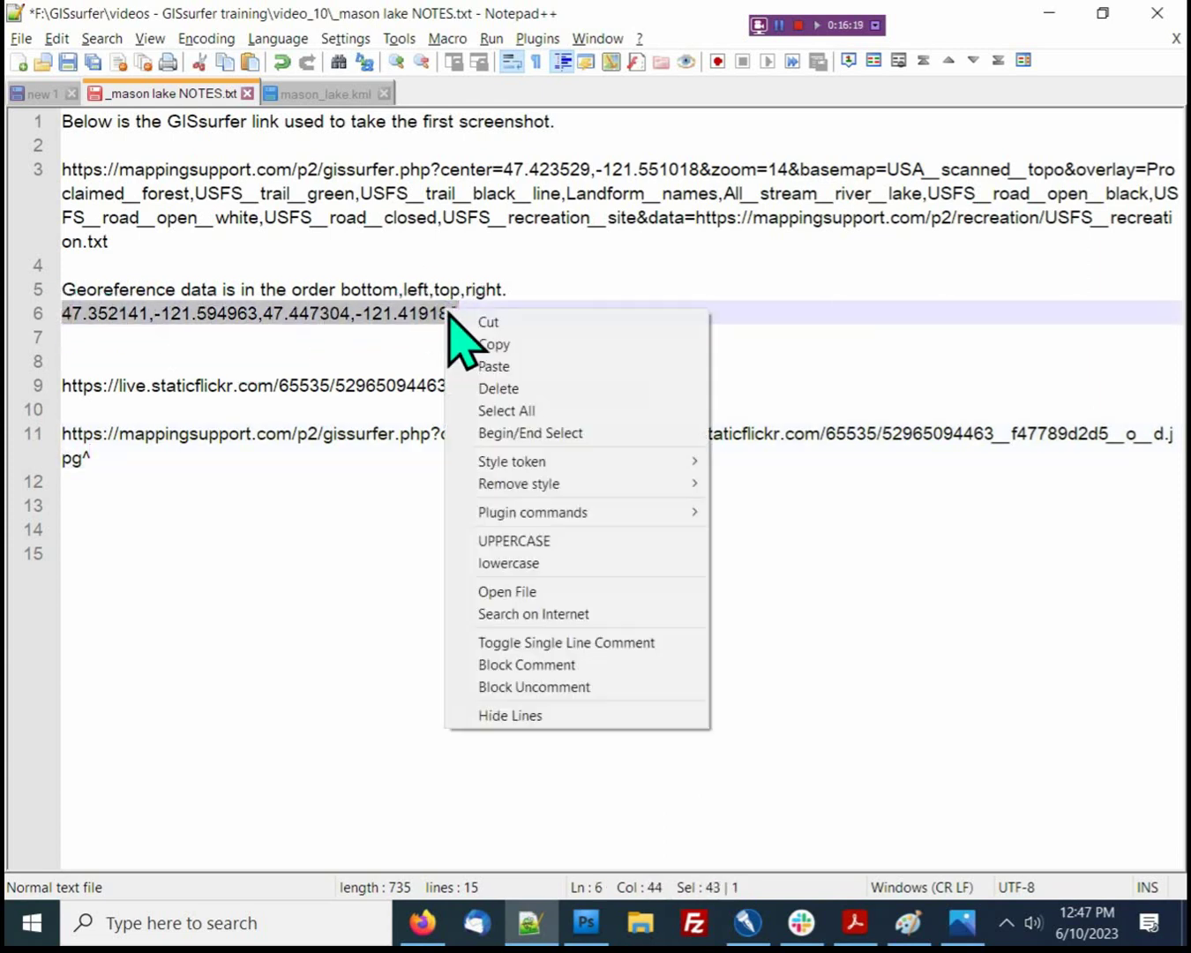
click(490, 341)
click(102, 459)
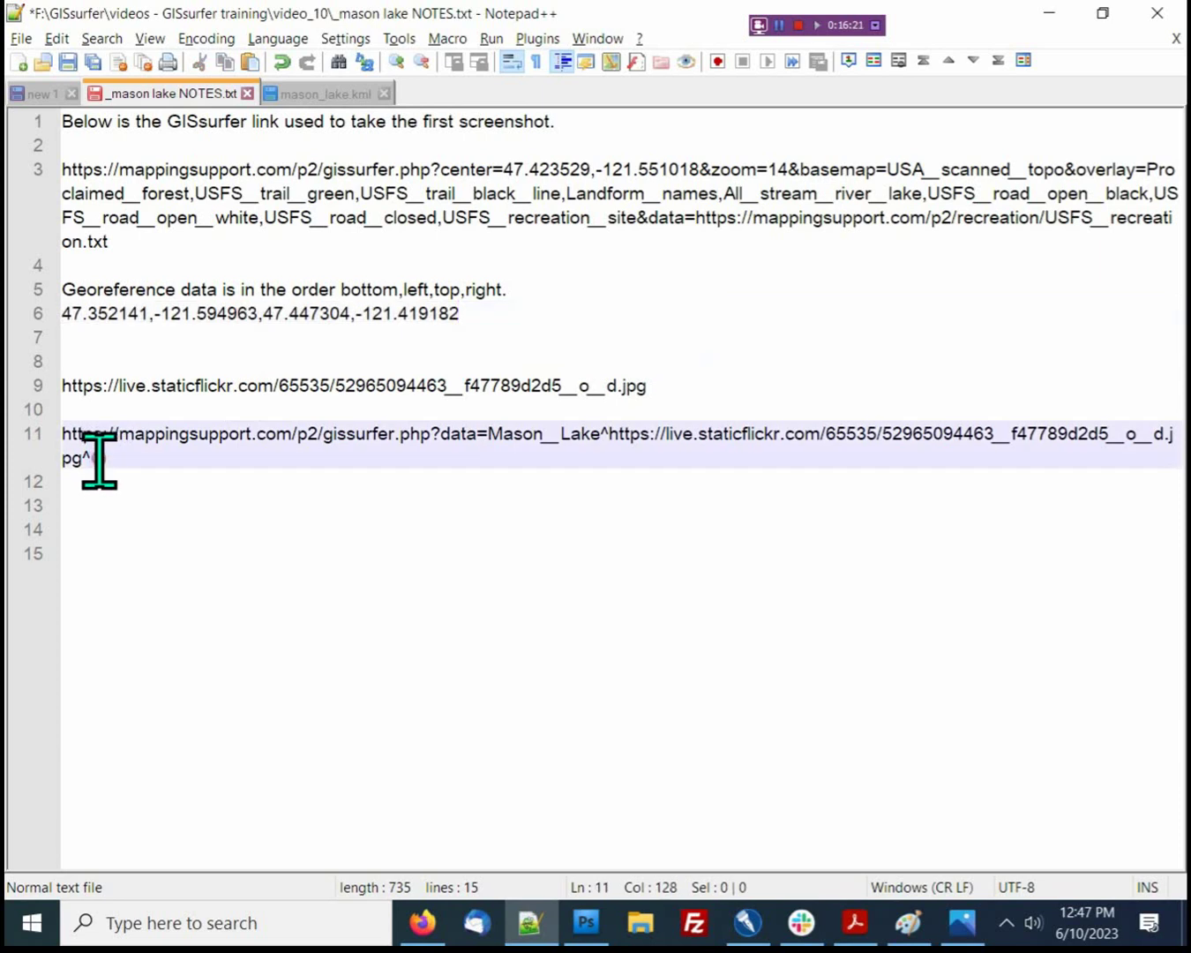
right_click(103, 459)
click(167, 519)
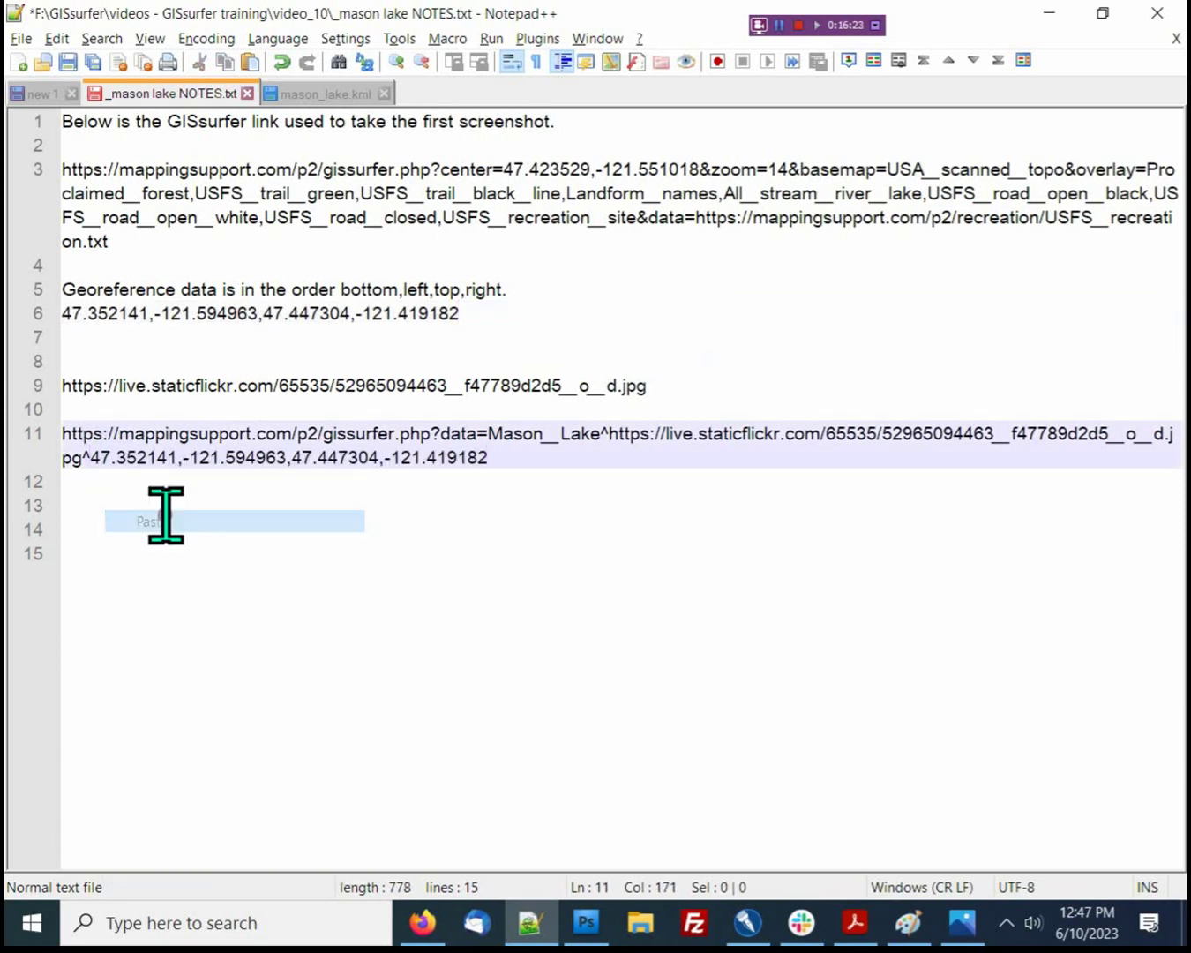
click(68, 60)
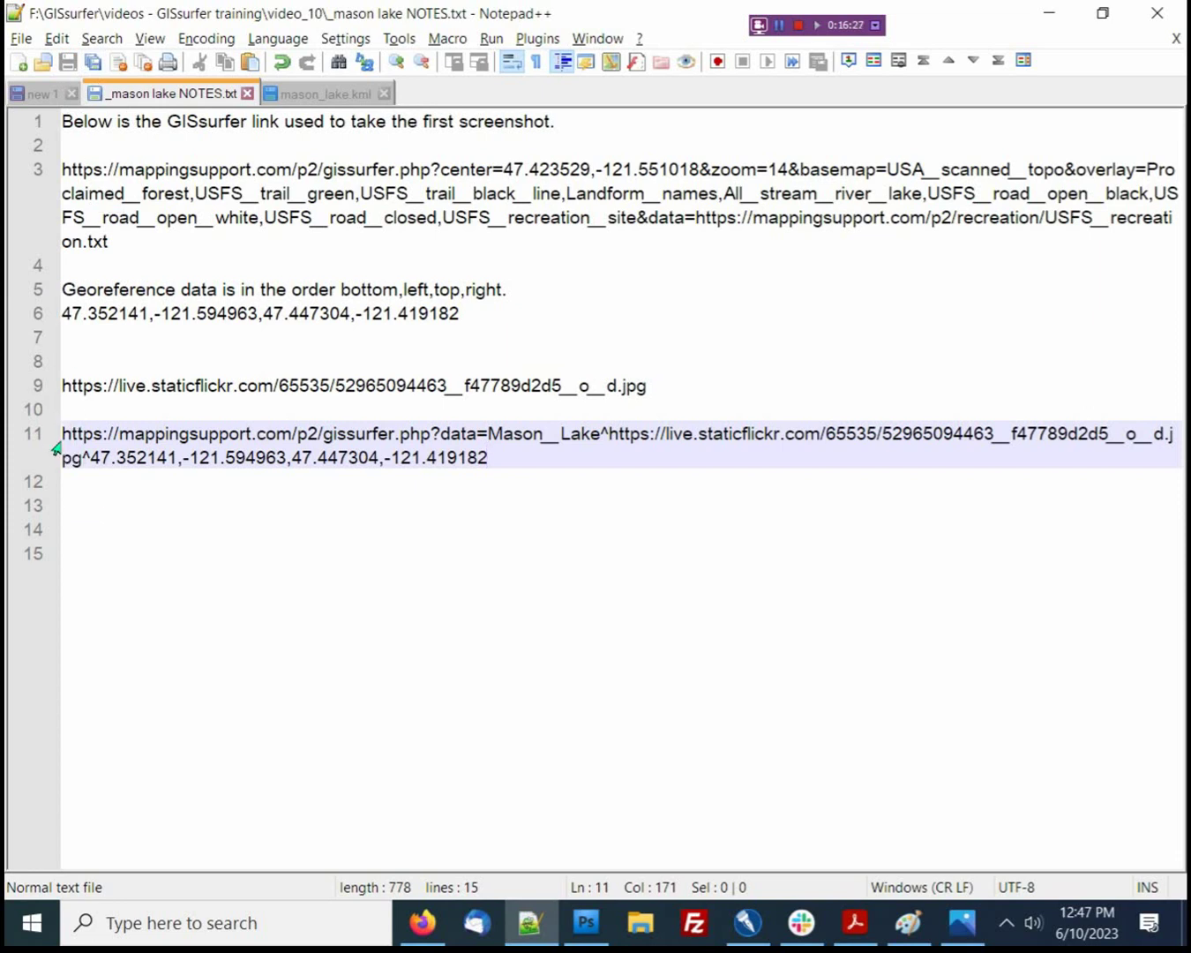
Copy the completed GISsurfer link from line 11 and load it in a new Firefox tab
drag(62, 434, 446, 459)
right_click(447, 453)
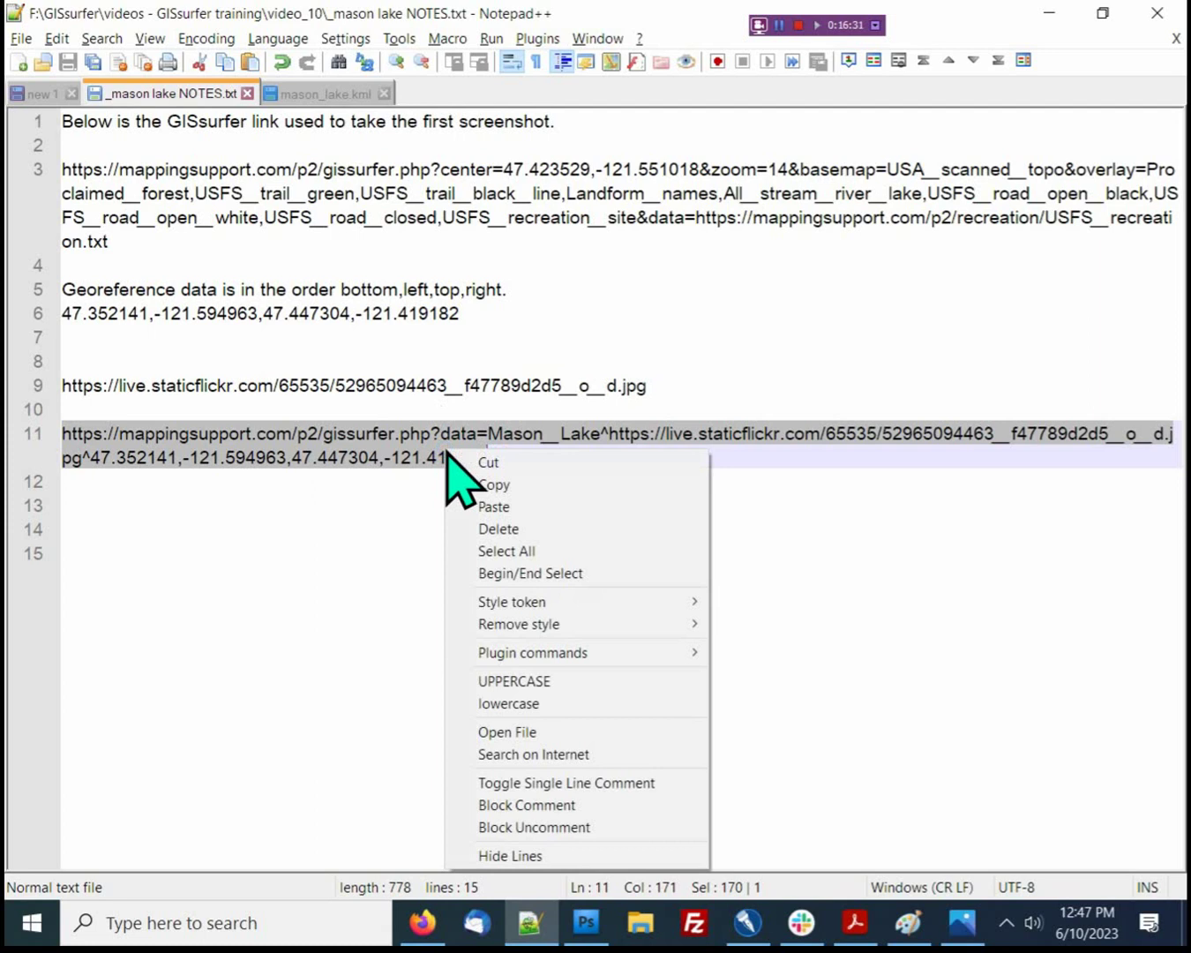
click(496, 485)
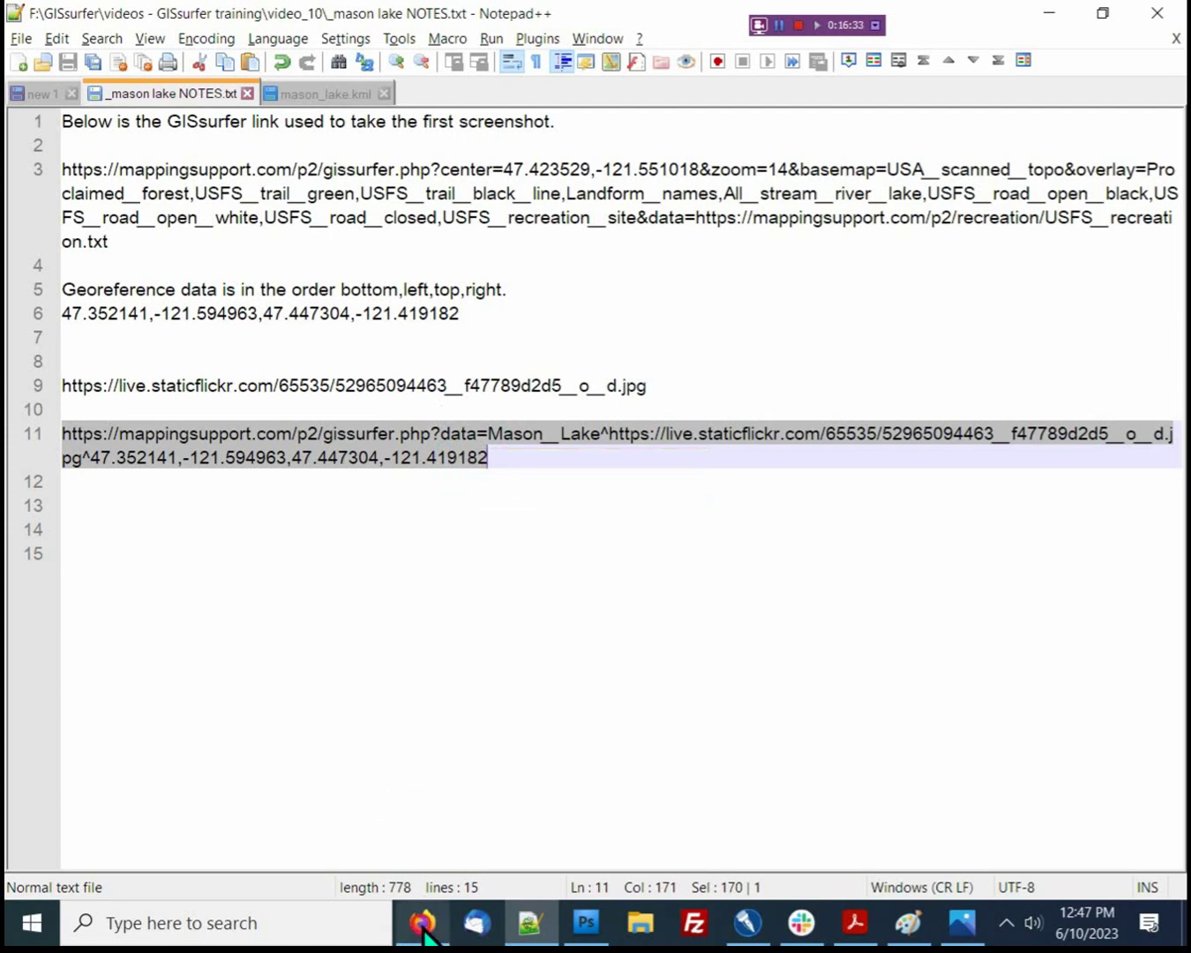
click(422, 923)
click(337, 57)
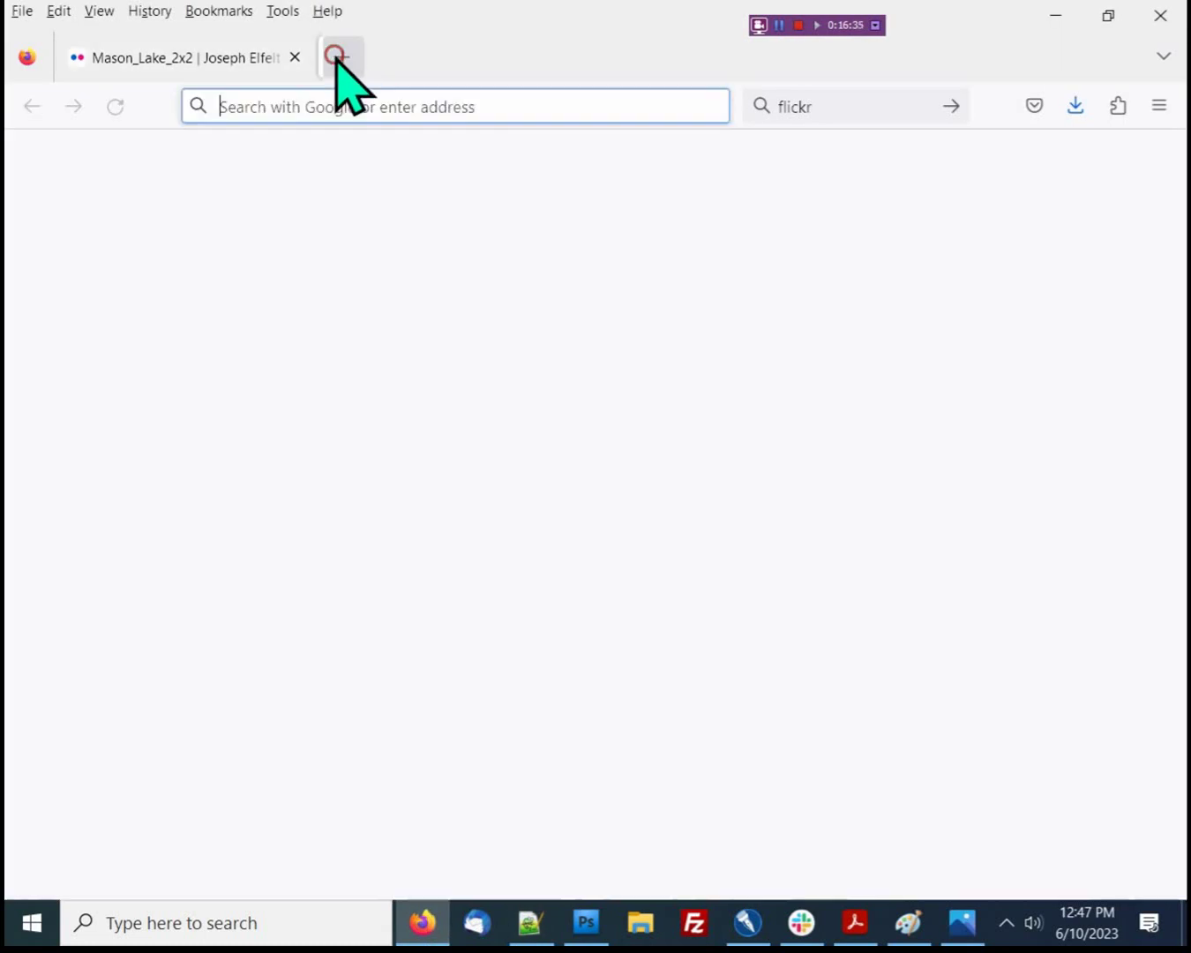
right_click(296, 101)
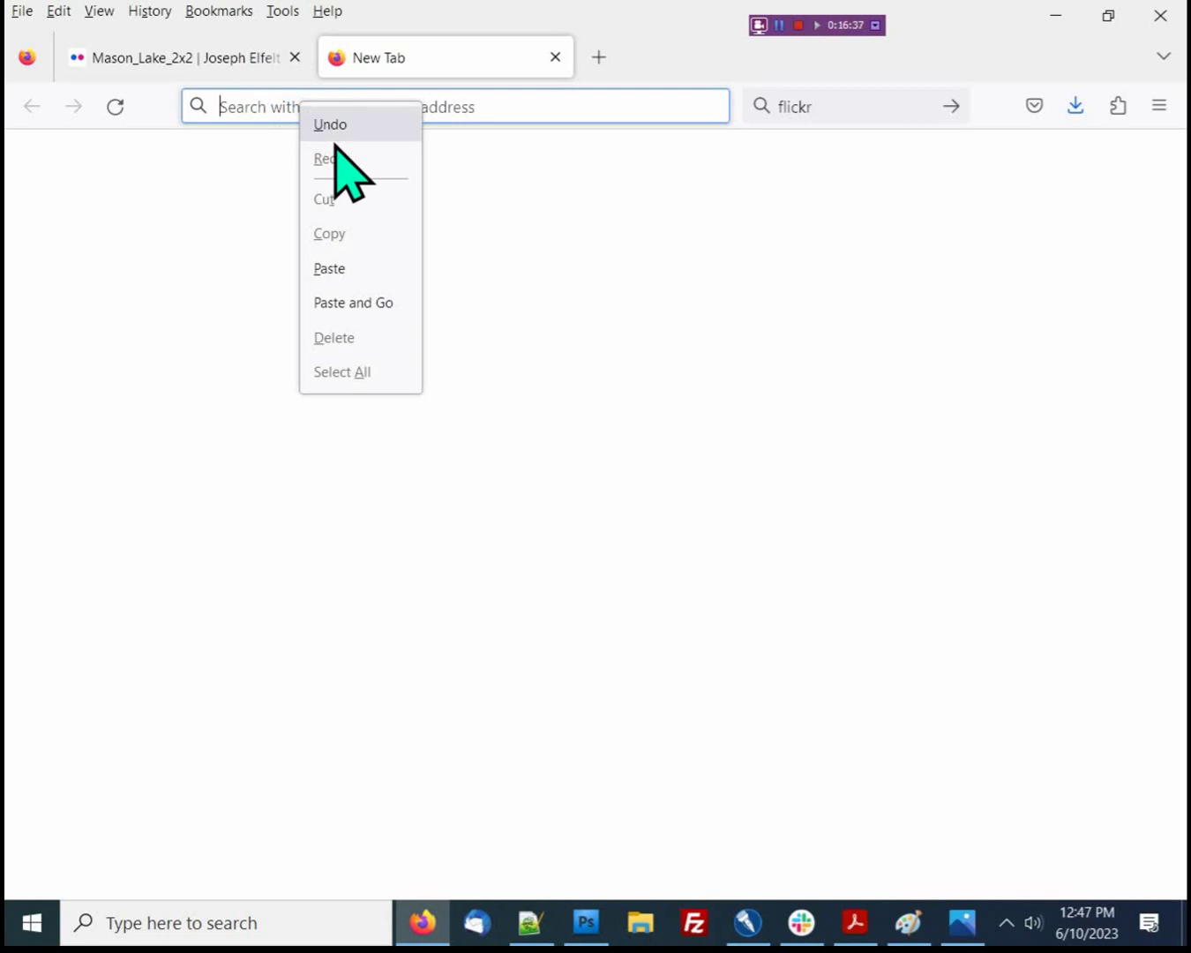
click(342, 265)
key(Return)
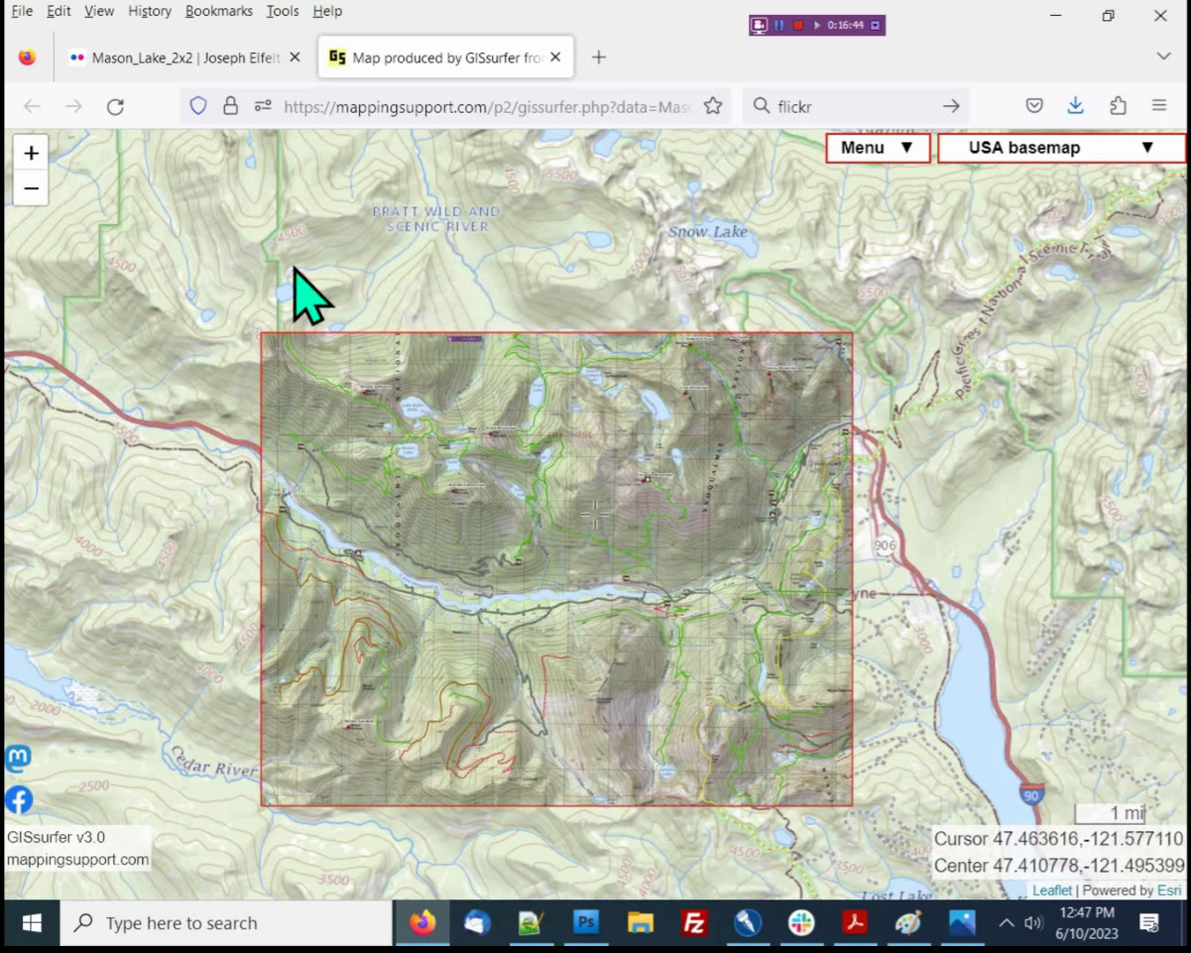
Examine how roads, trails and creeks line up with the basemap along the stitched map's eastern edge
drag(127, 388, 158, 309)
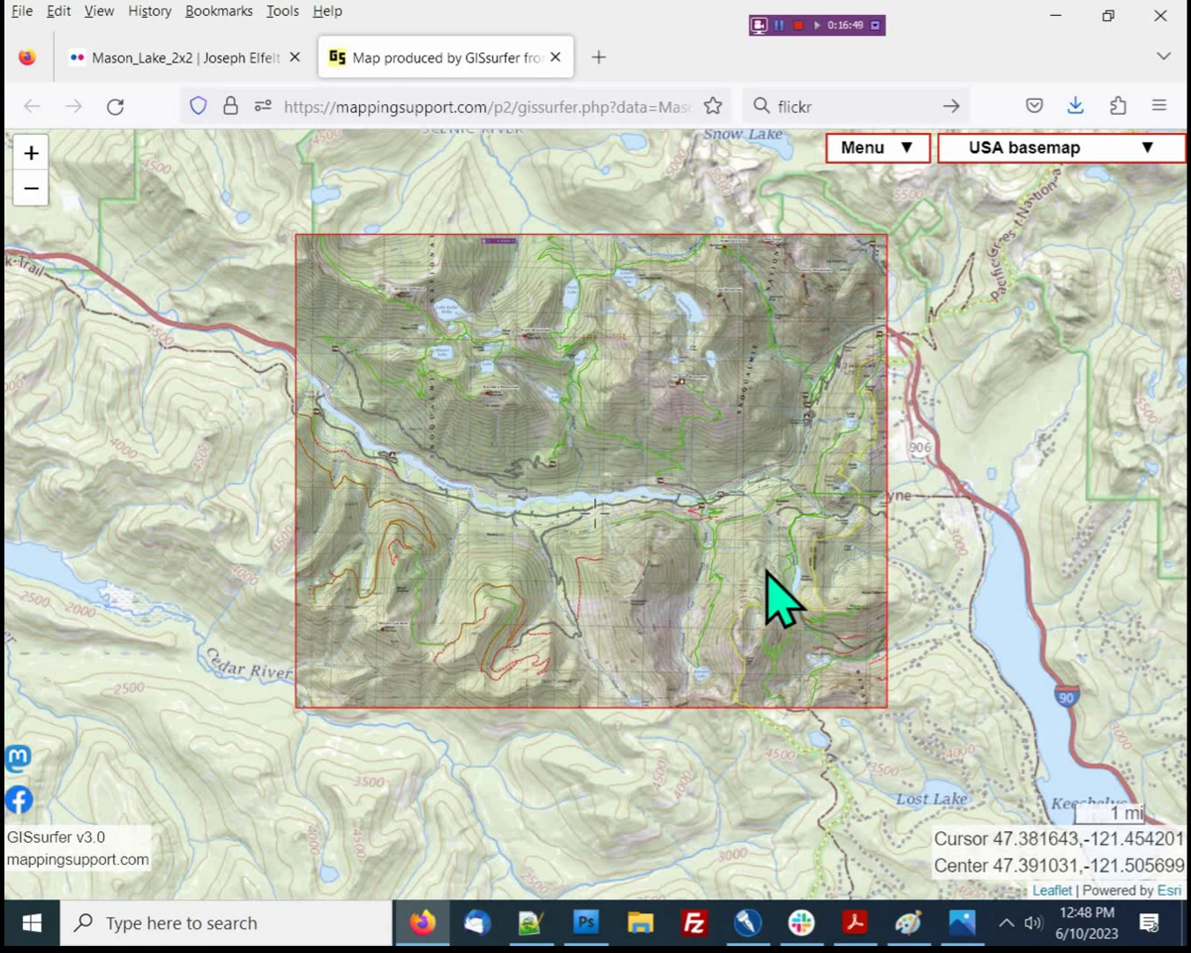
scroll(918, 362, up, 3)
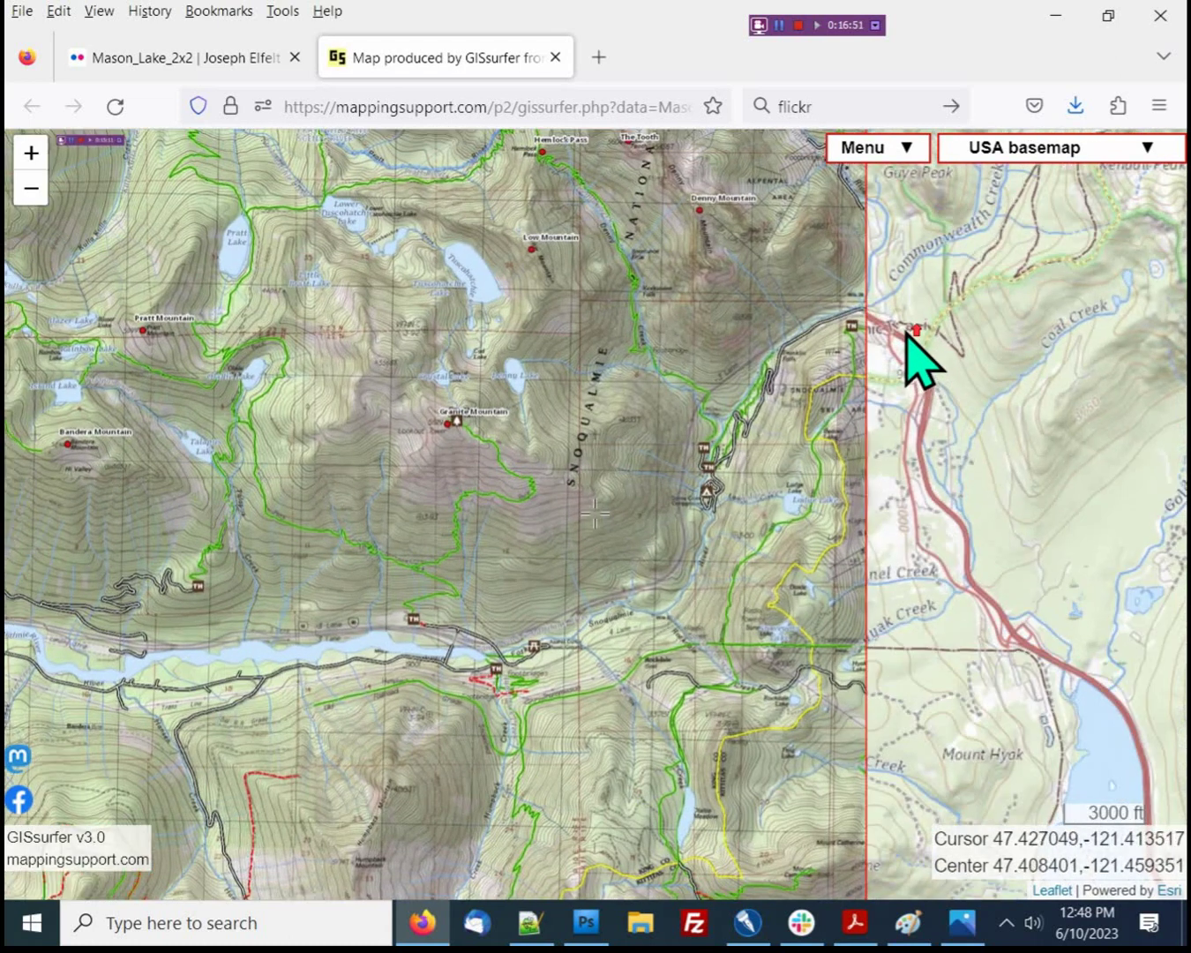
scroll(863, 326, up, 3)
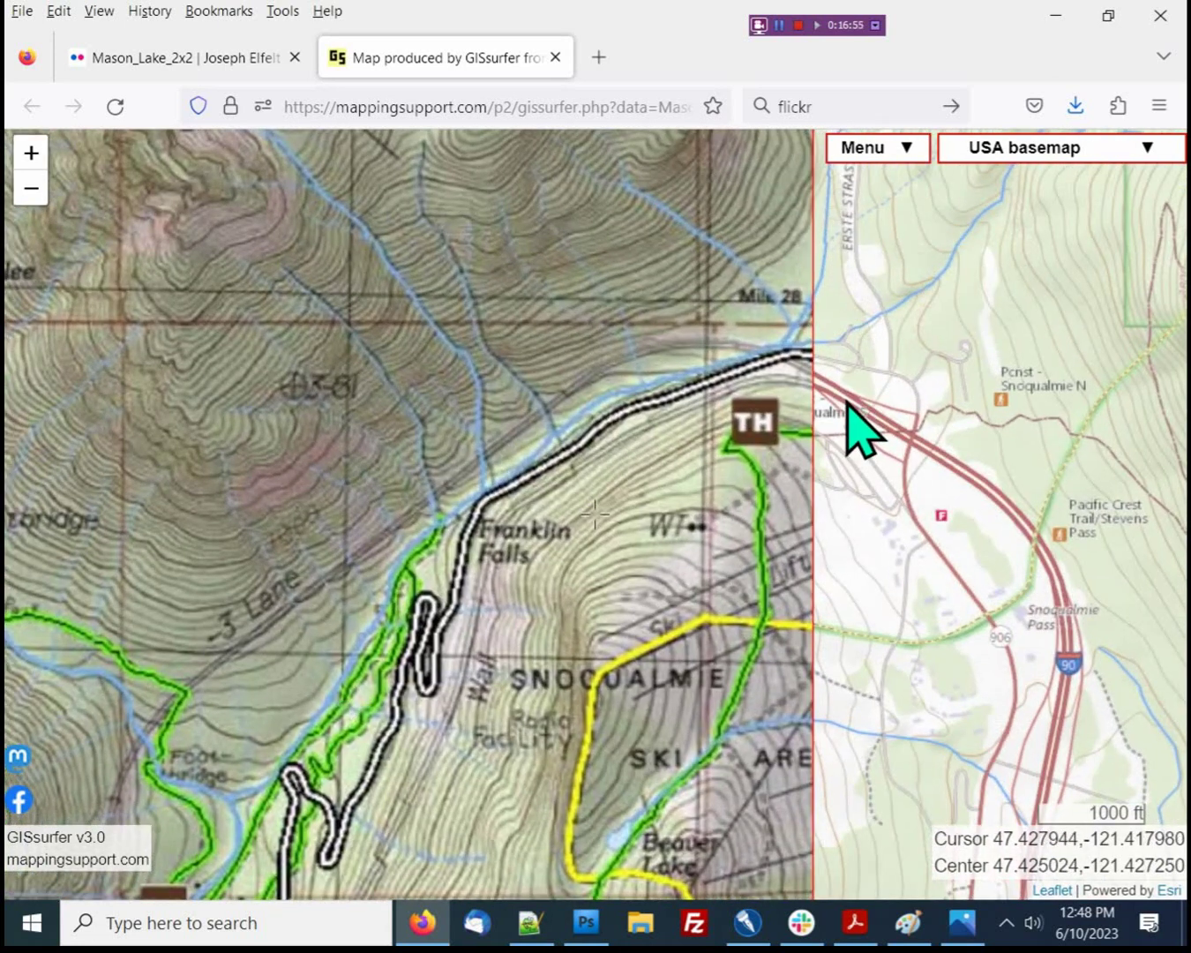
drag(852, 573, 852, 353)
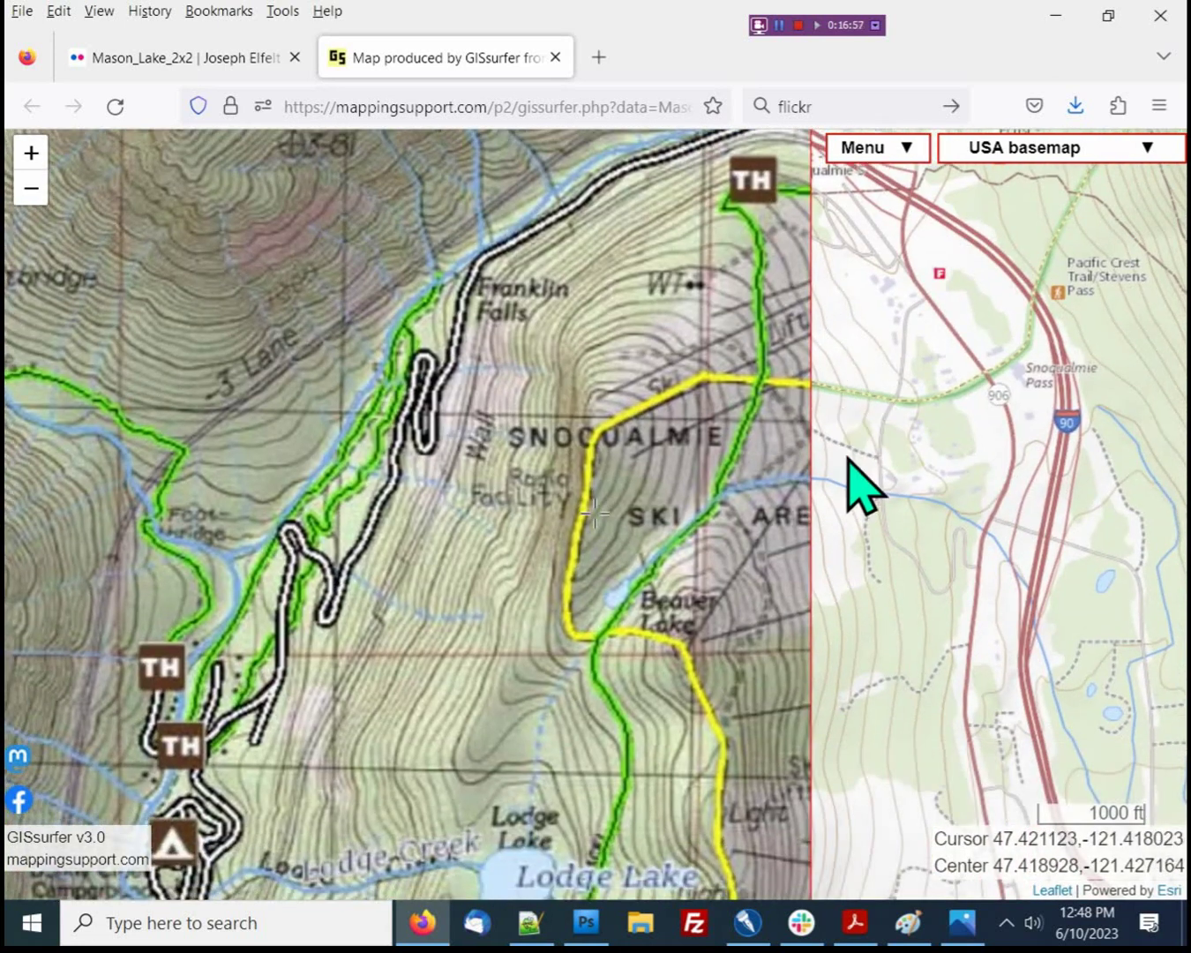
drag(859, 571, 875, 393)
drag(864, 488, 856, 267)
drag(864, 655, 851, 345)
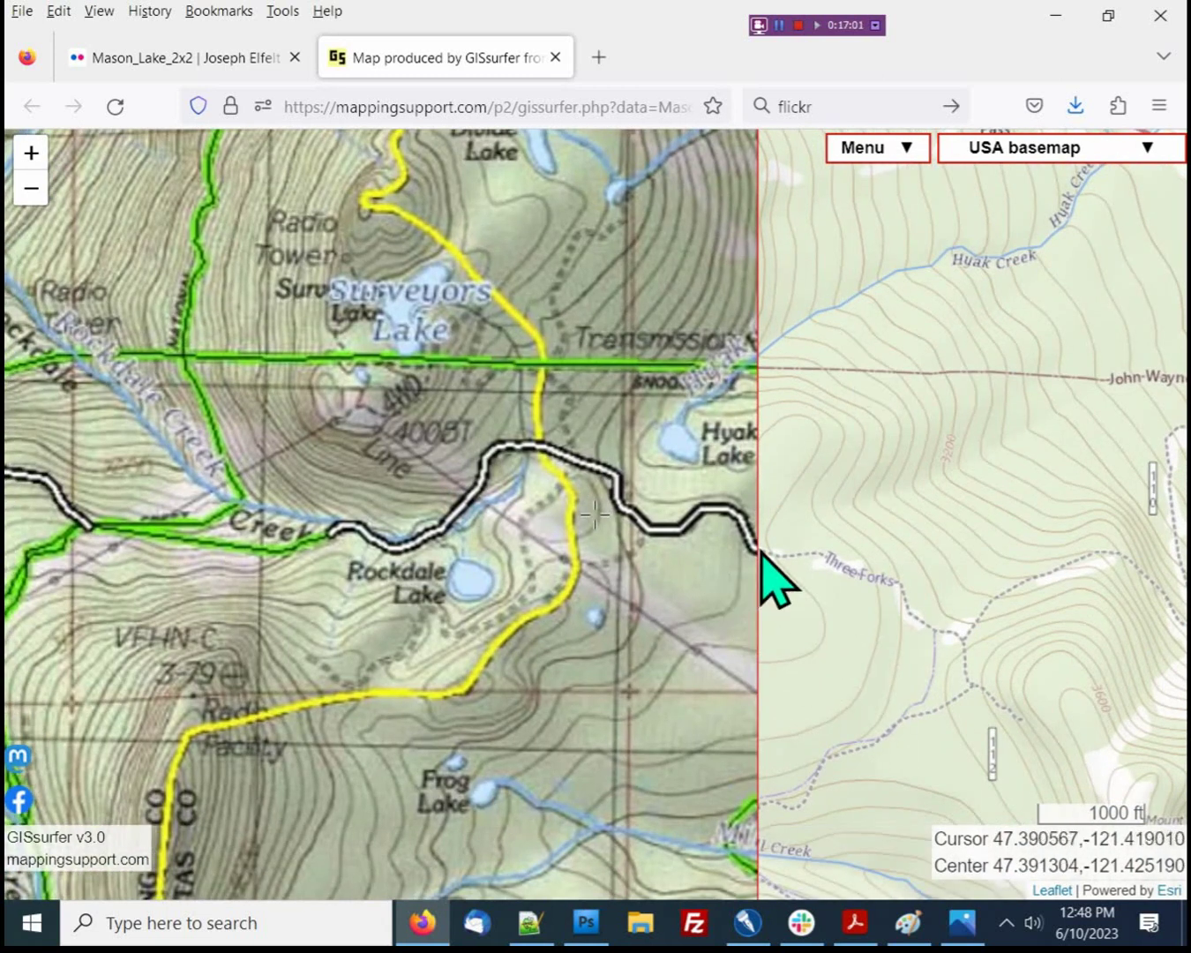
drag(587, 641, 841, 510)
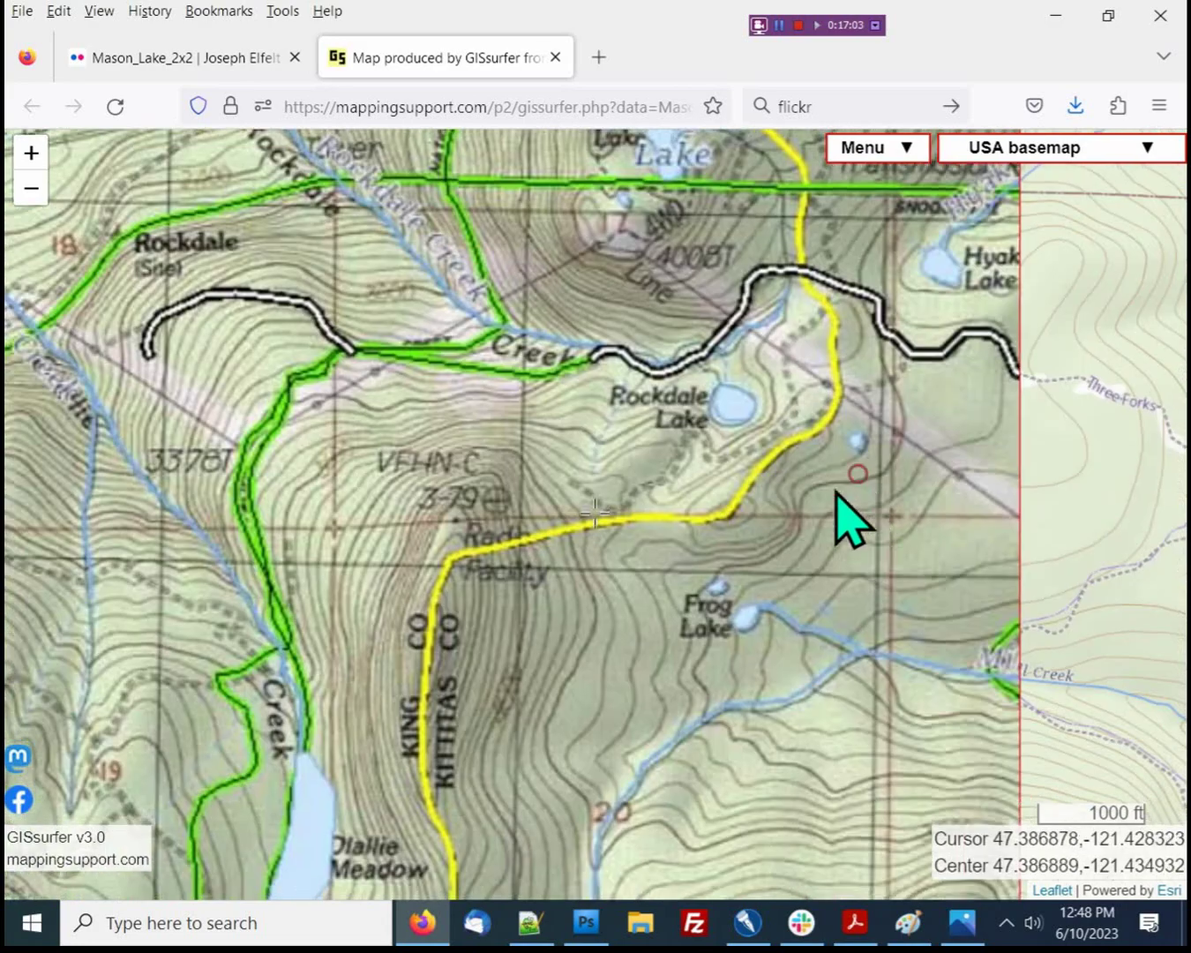
Examine how the stitched map lines up with the basemap along its western edge
scroll(729, 520, down, 1)
scroll(729, 521, down, 1)
drag(372, 659, 872, 620)
scroll(753, 513, down, 1)
drag(406, 466, 524, 404)
scroll(439, 254, up, 1)
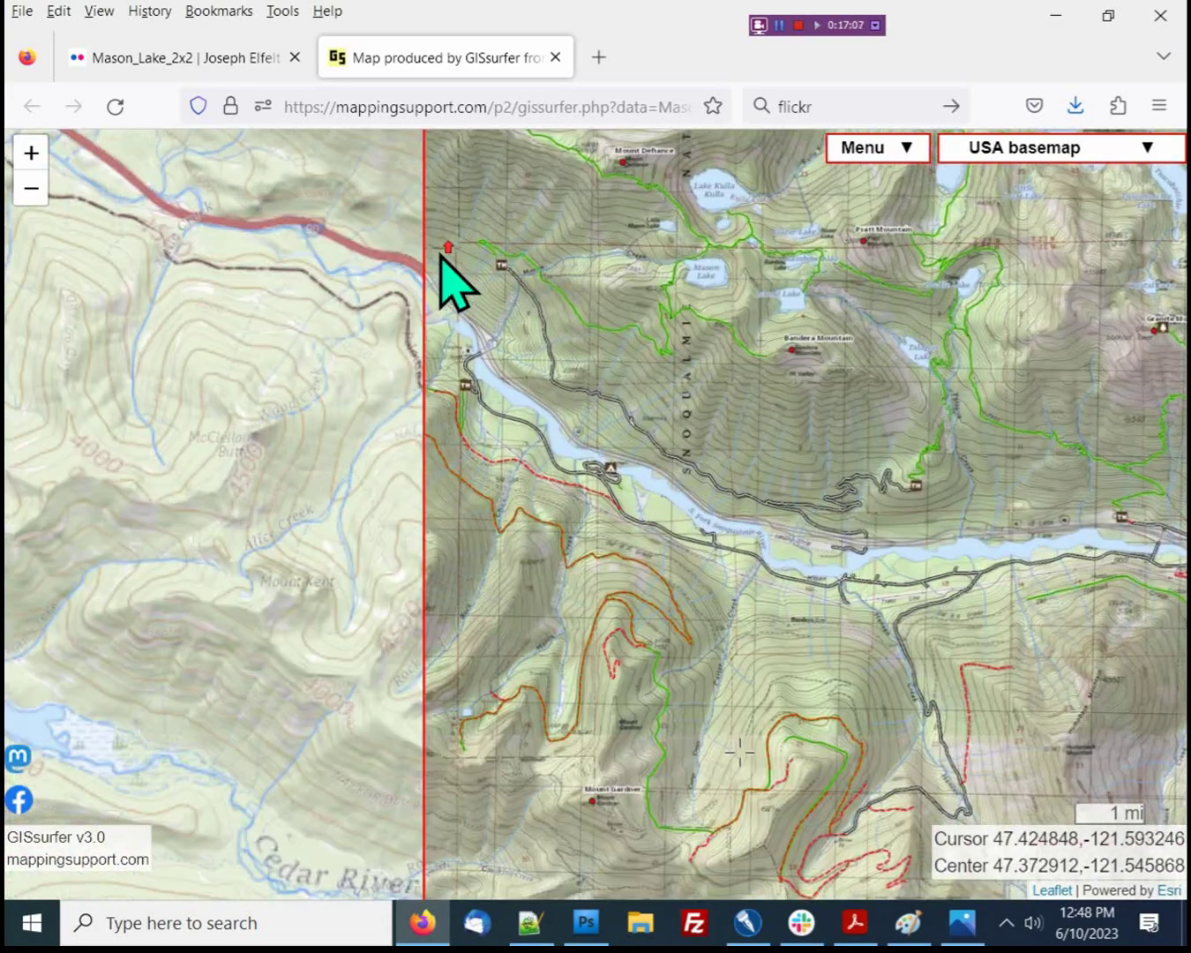
scroll(429, 328, up, 1)
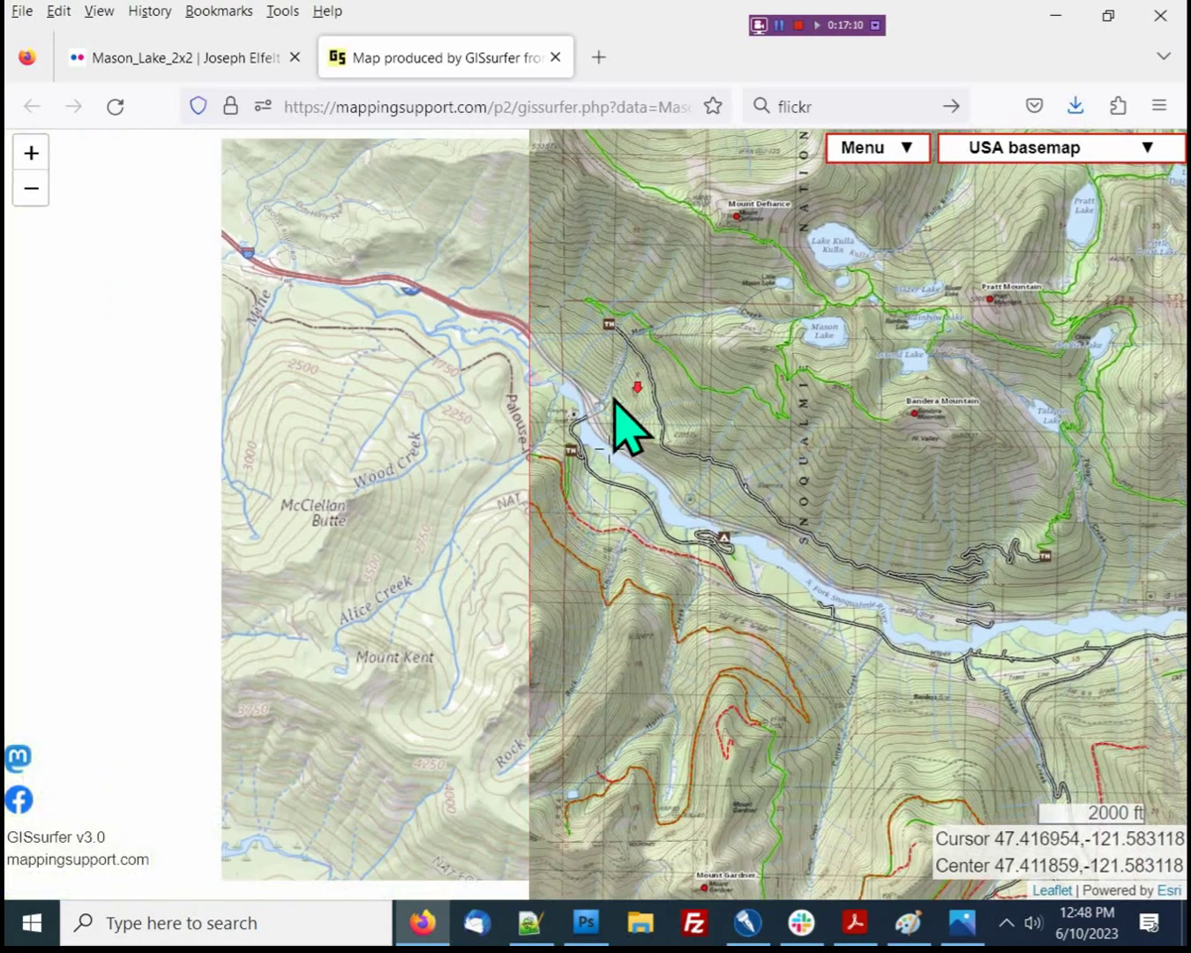
Change the basemap behind the stitched map to USA imagery and compare it with the map's southern and western edges
scroll(615, 400, down, 1)
drag(605, 479, 372, 74)
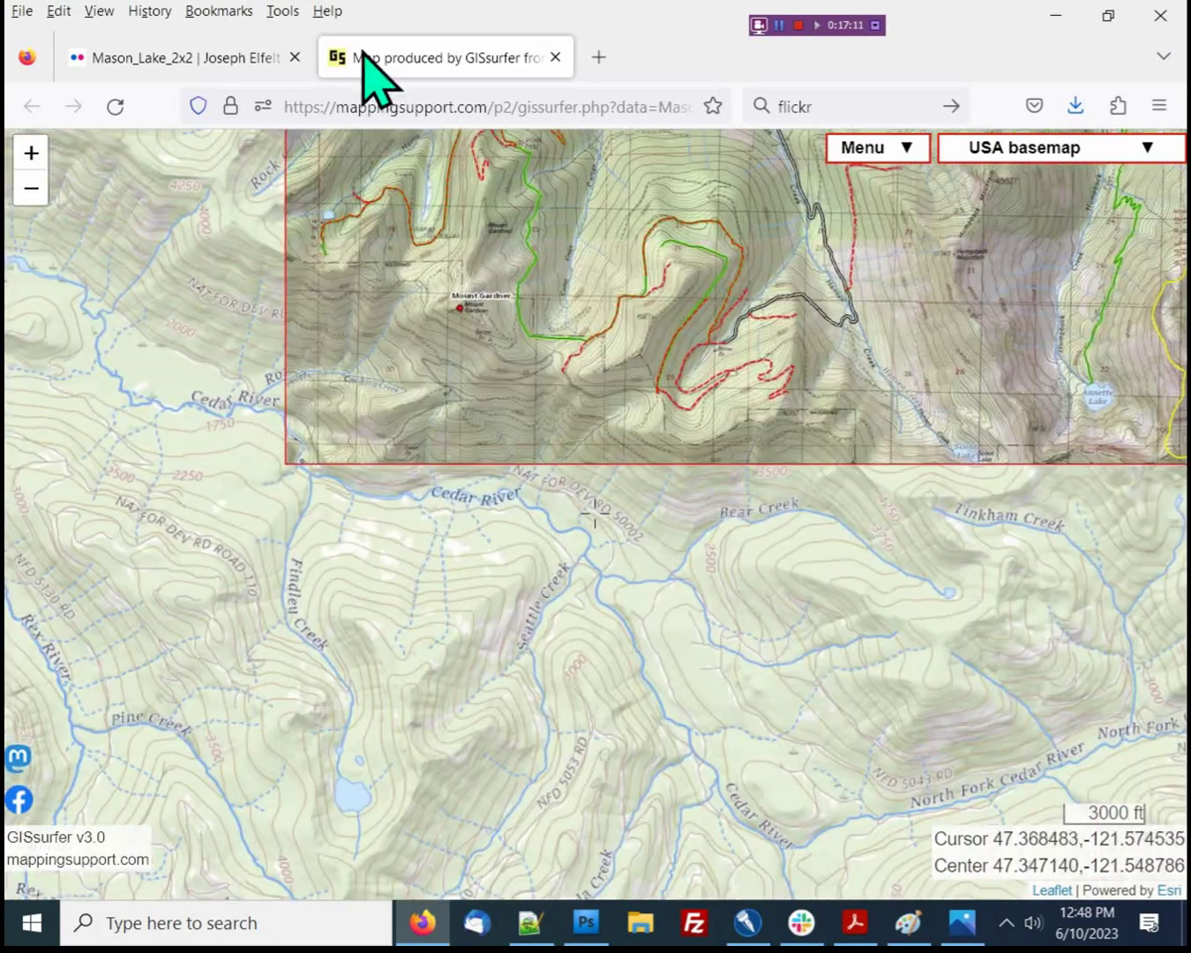
click(984, 150)
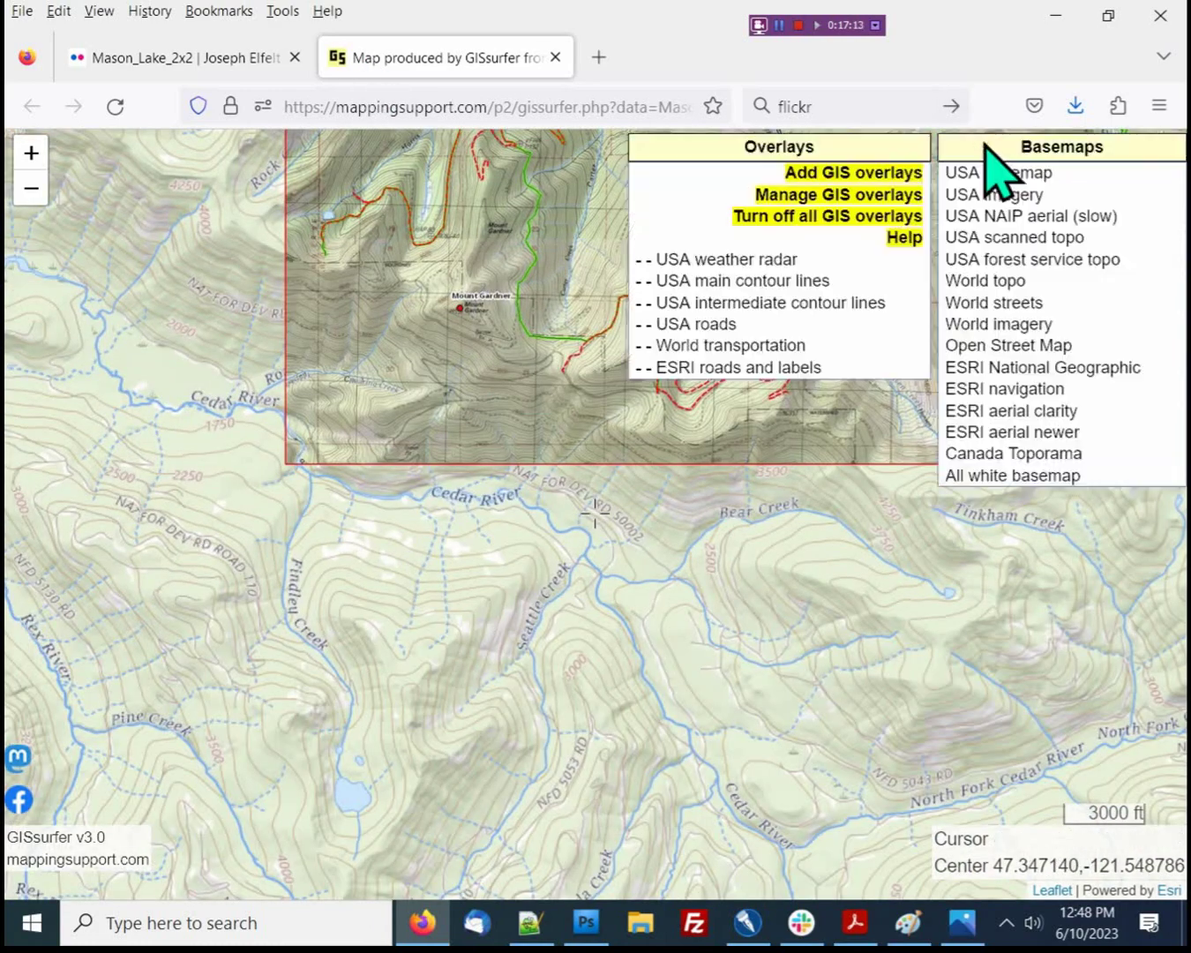
click(1004, 195)
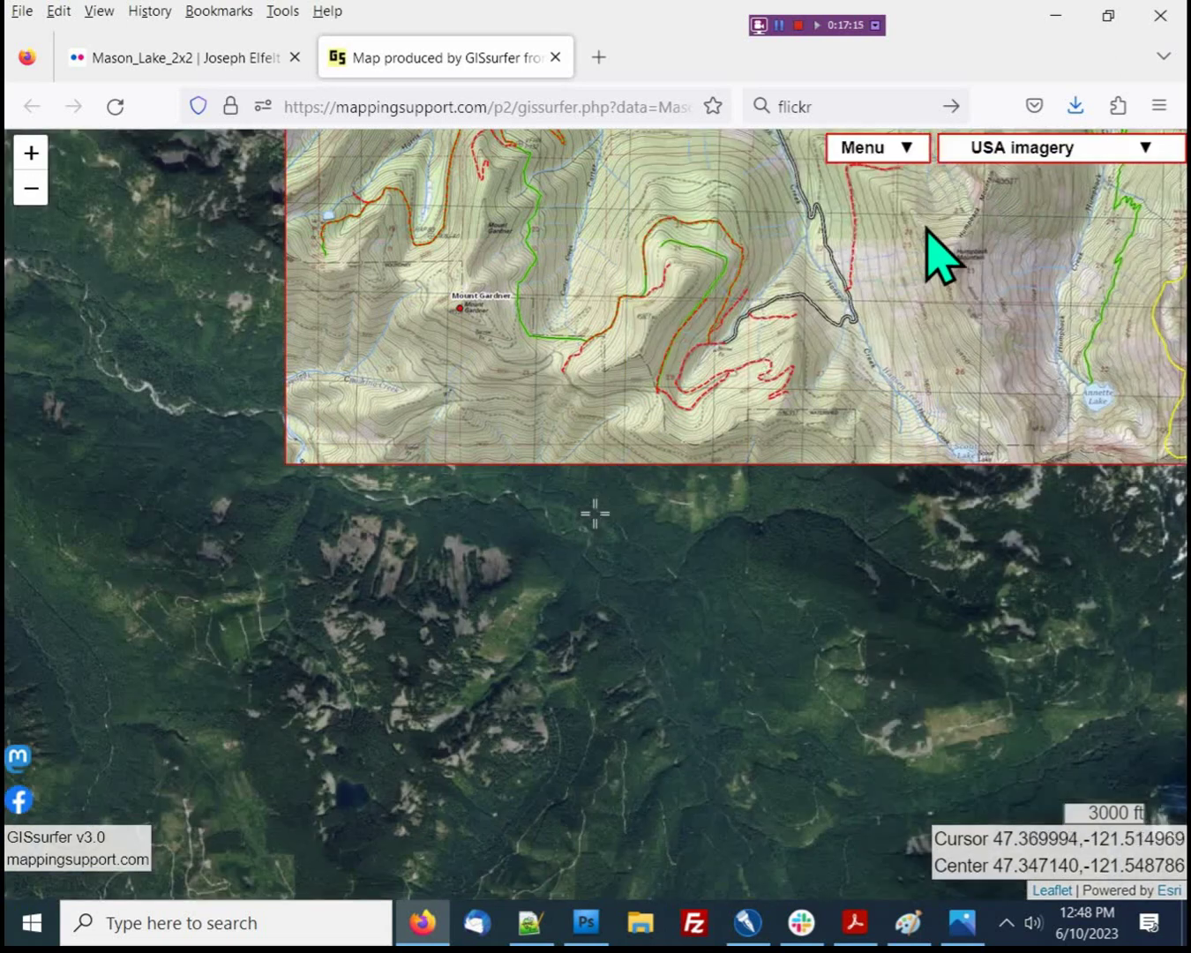
drag(459, 150, 517, 516)
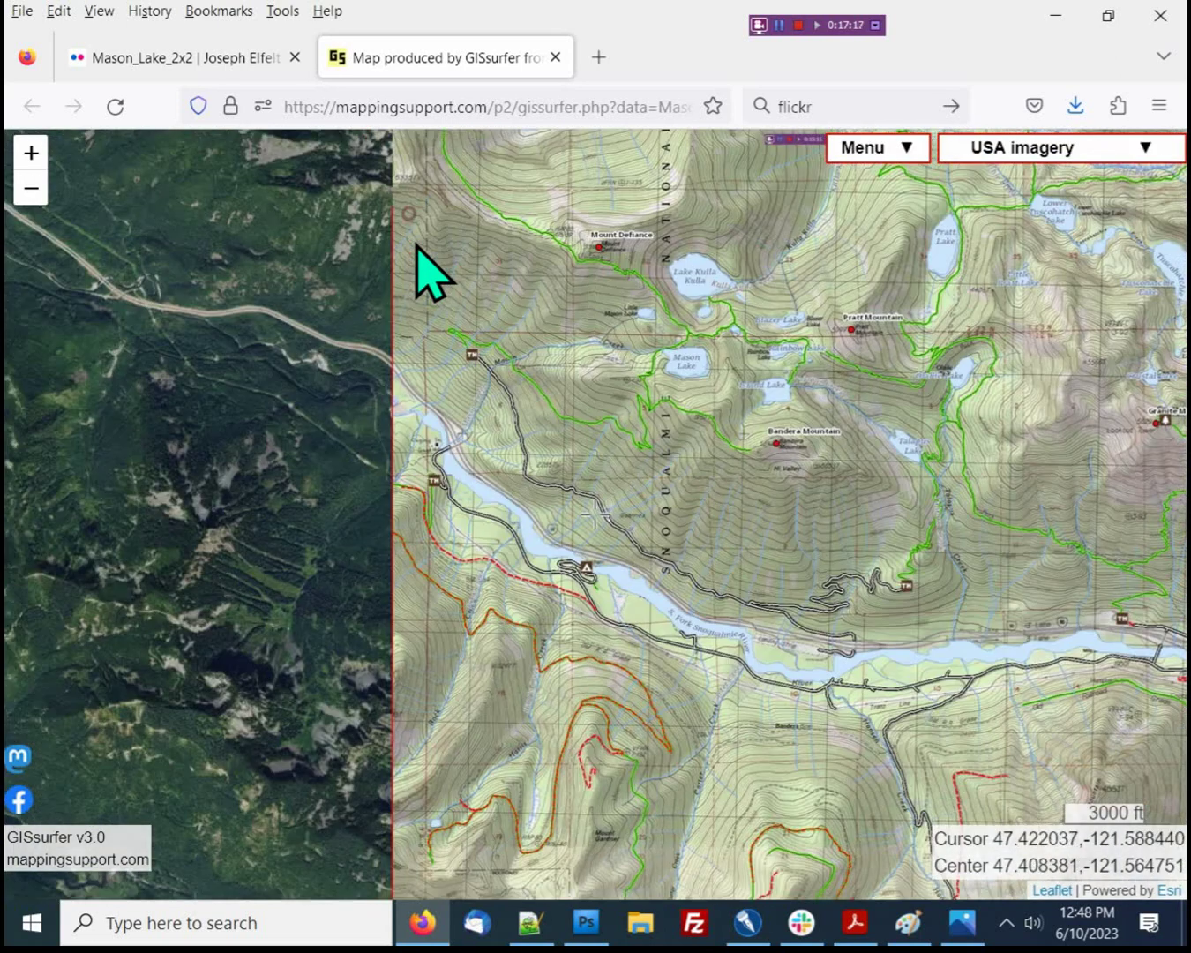
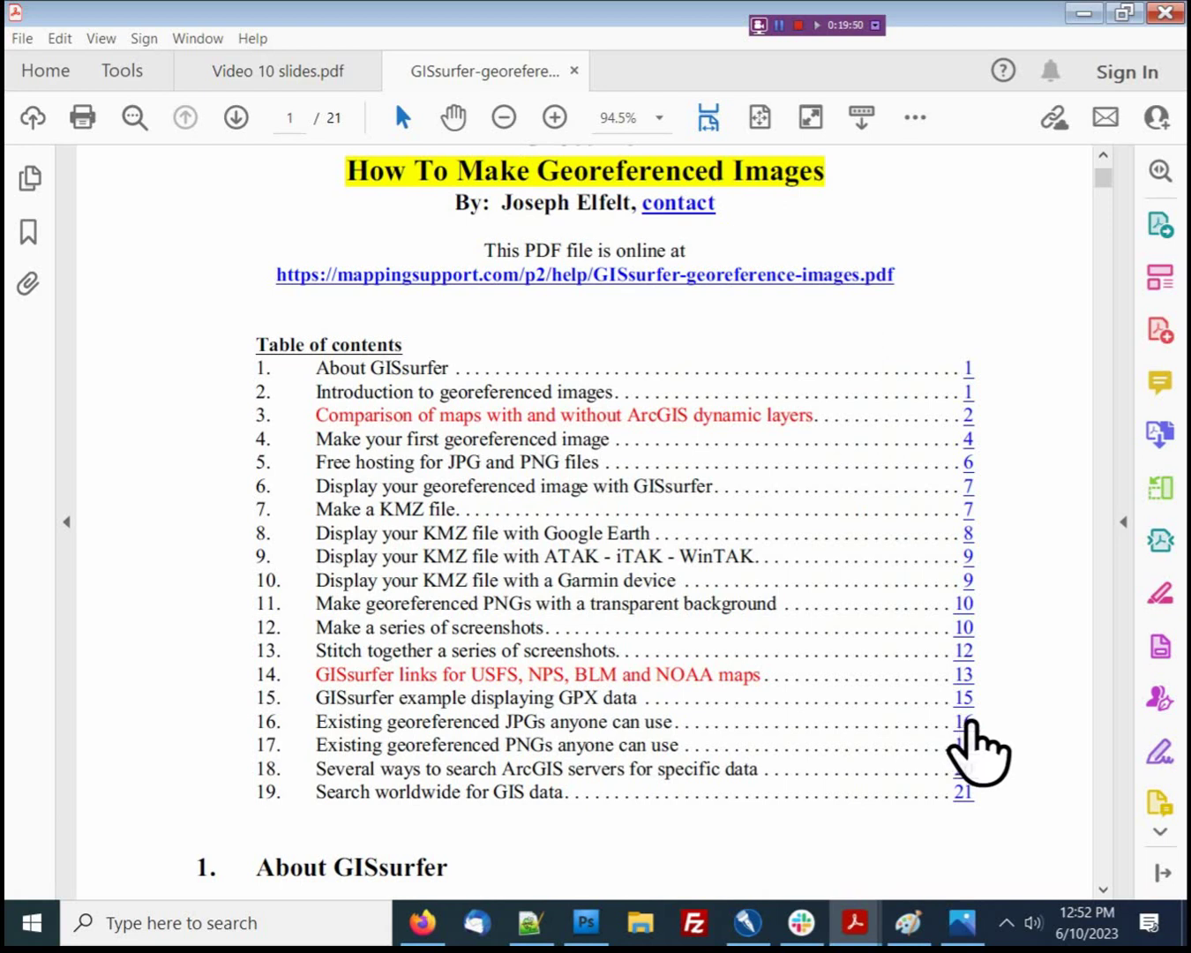
Switch to the georeferencing PDF guide and go to section 16's index map of the large georeferenced JPGs
click(966, 723)
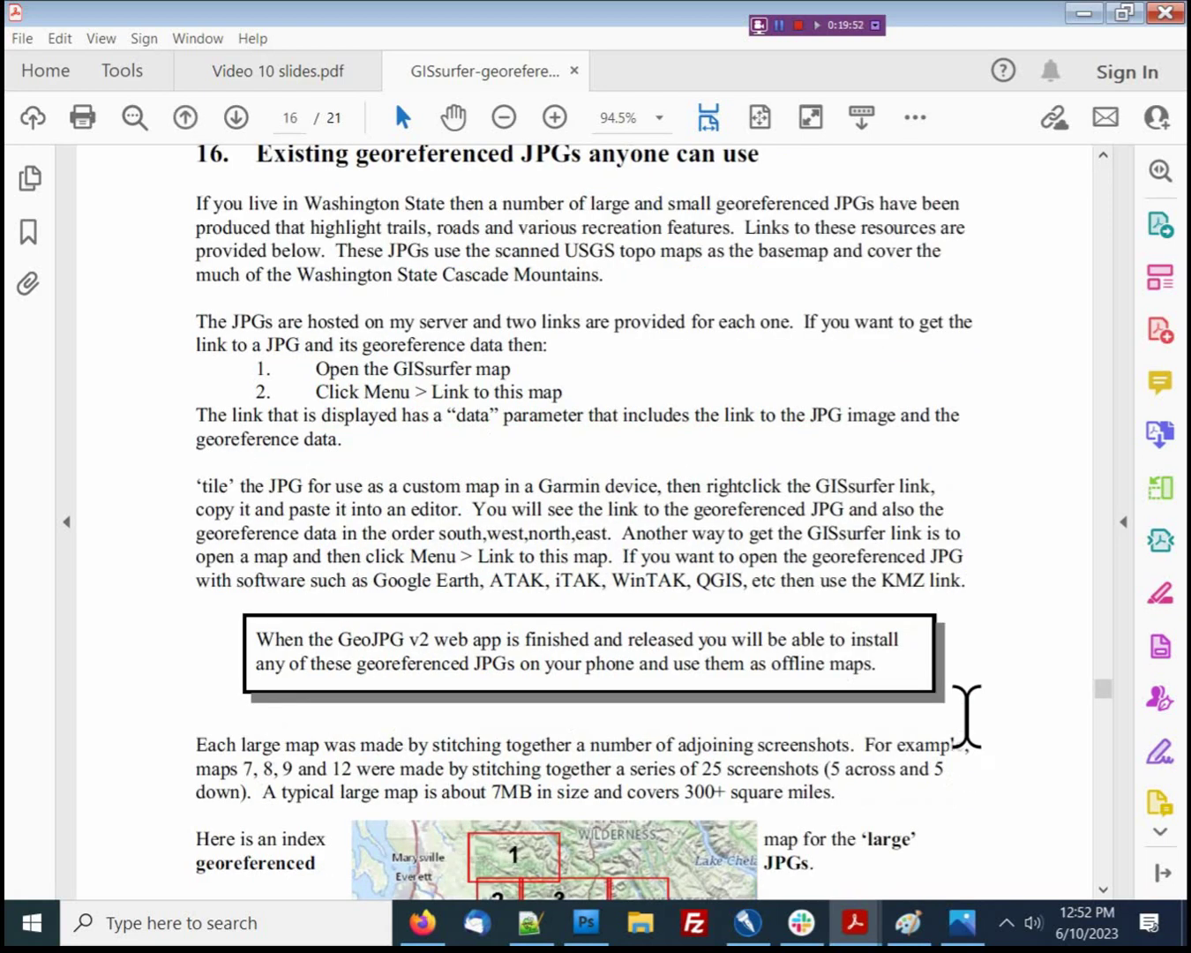
scroll(1017, 379, down, 3)
scroll(1018, 381, down, 3)
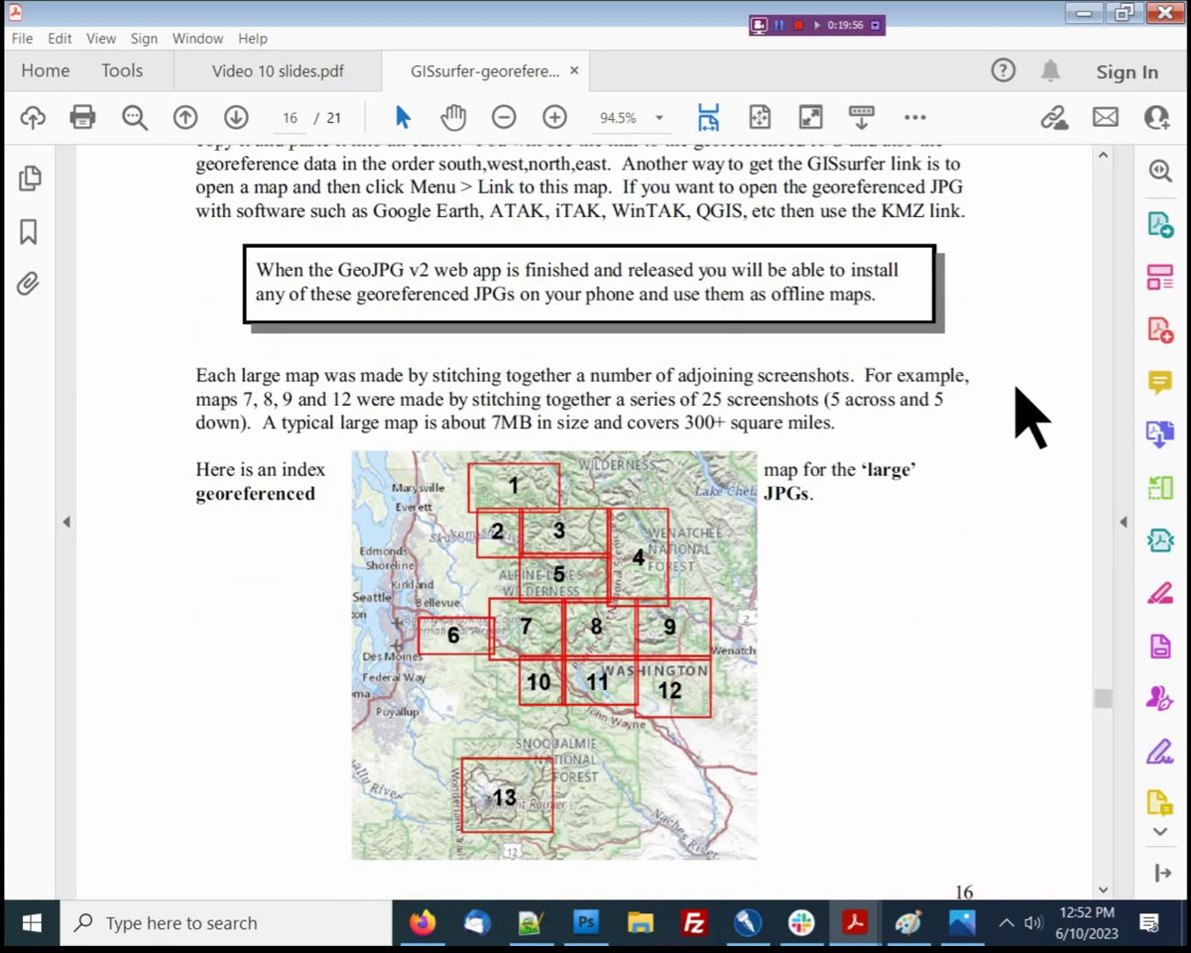
scroll(839, 533, down, 1)
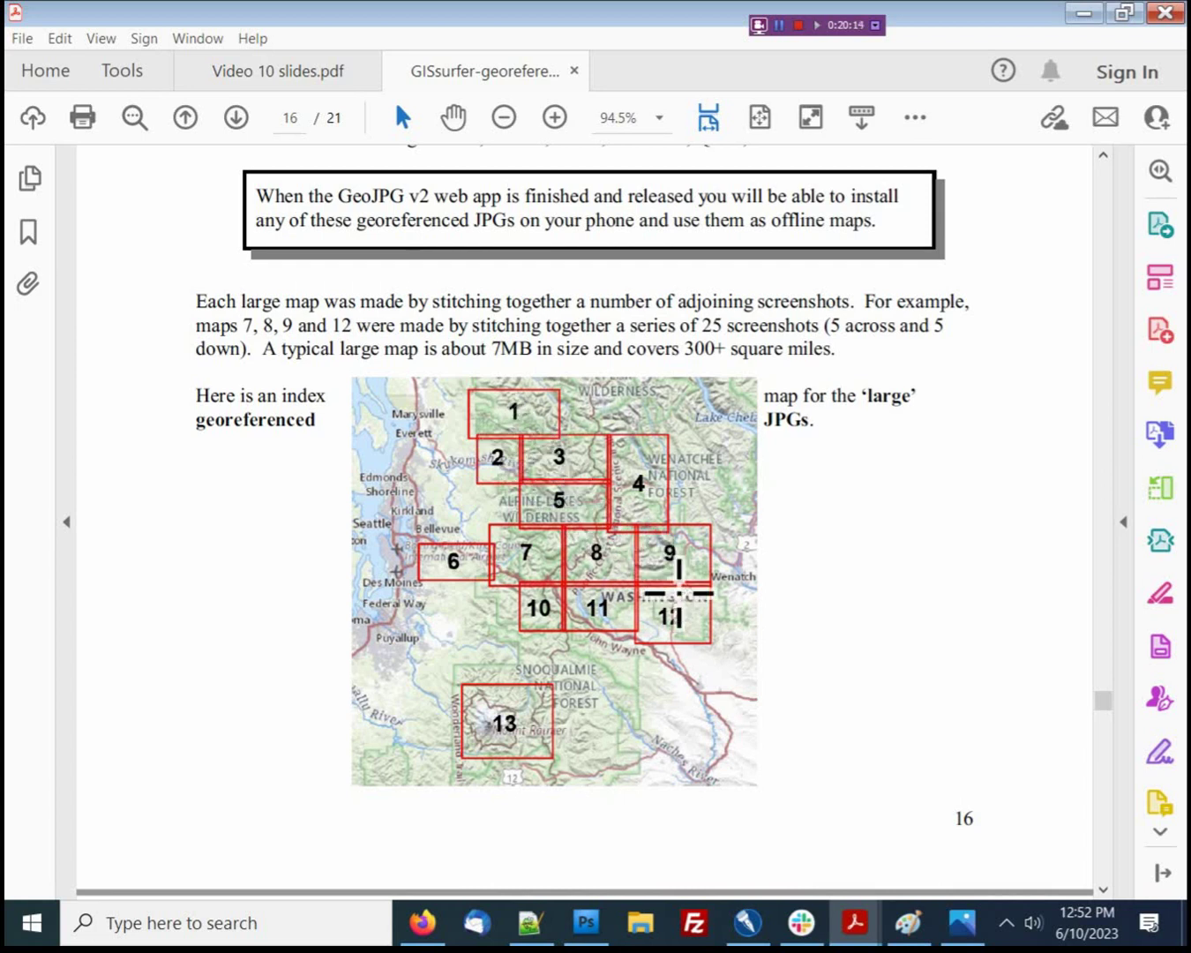
Open the GISsurfer map for entry 7, I90 west of pass, from the guide's list of large maps
scroll(1006, 459, down, 5)
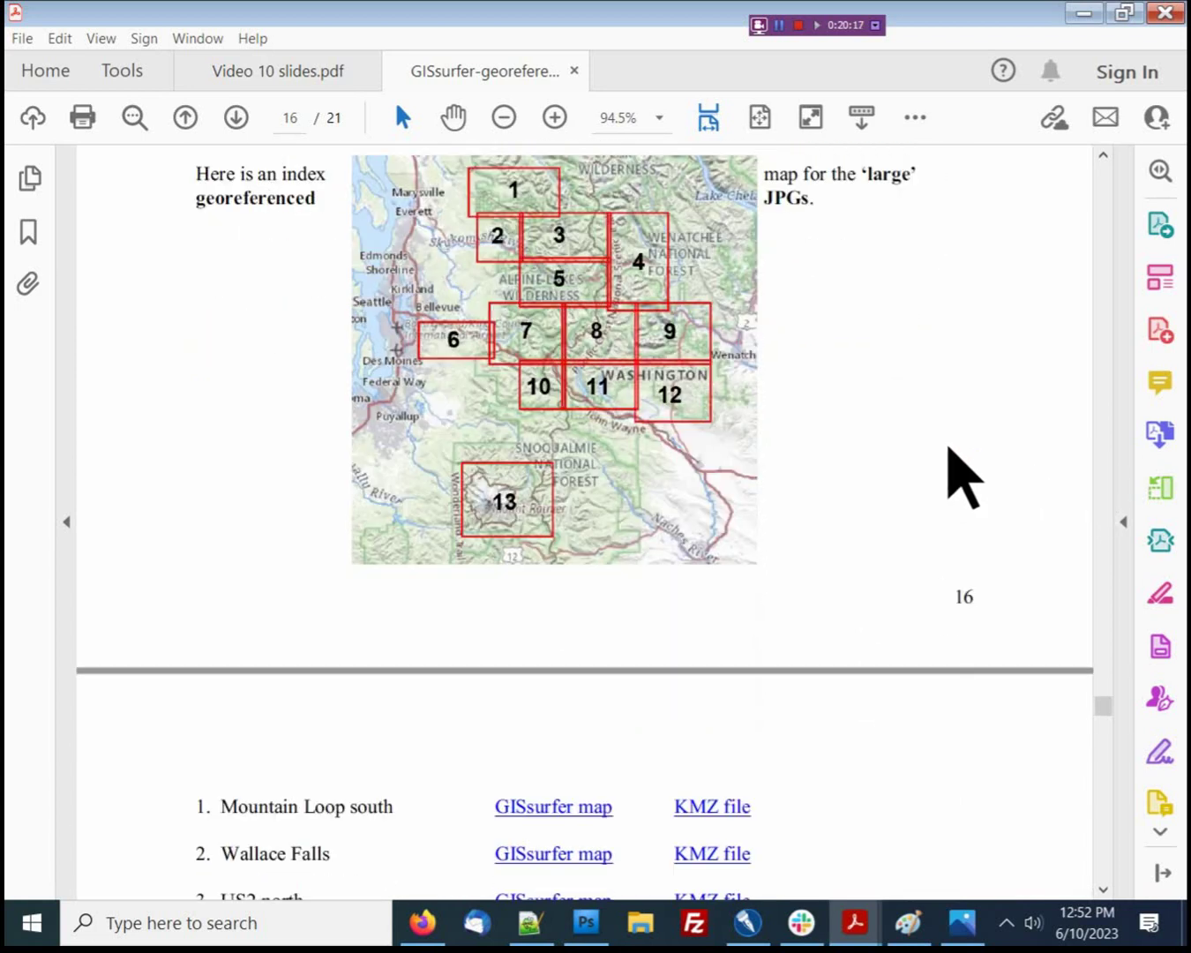
scroll(946, 464, down, 2)
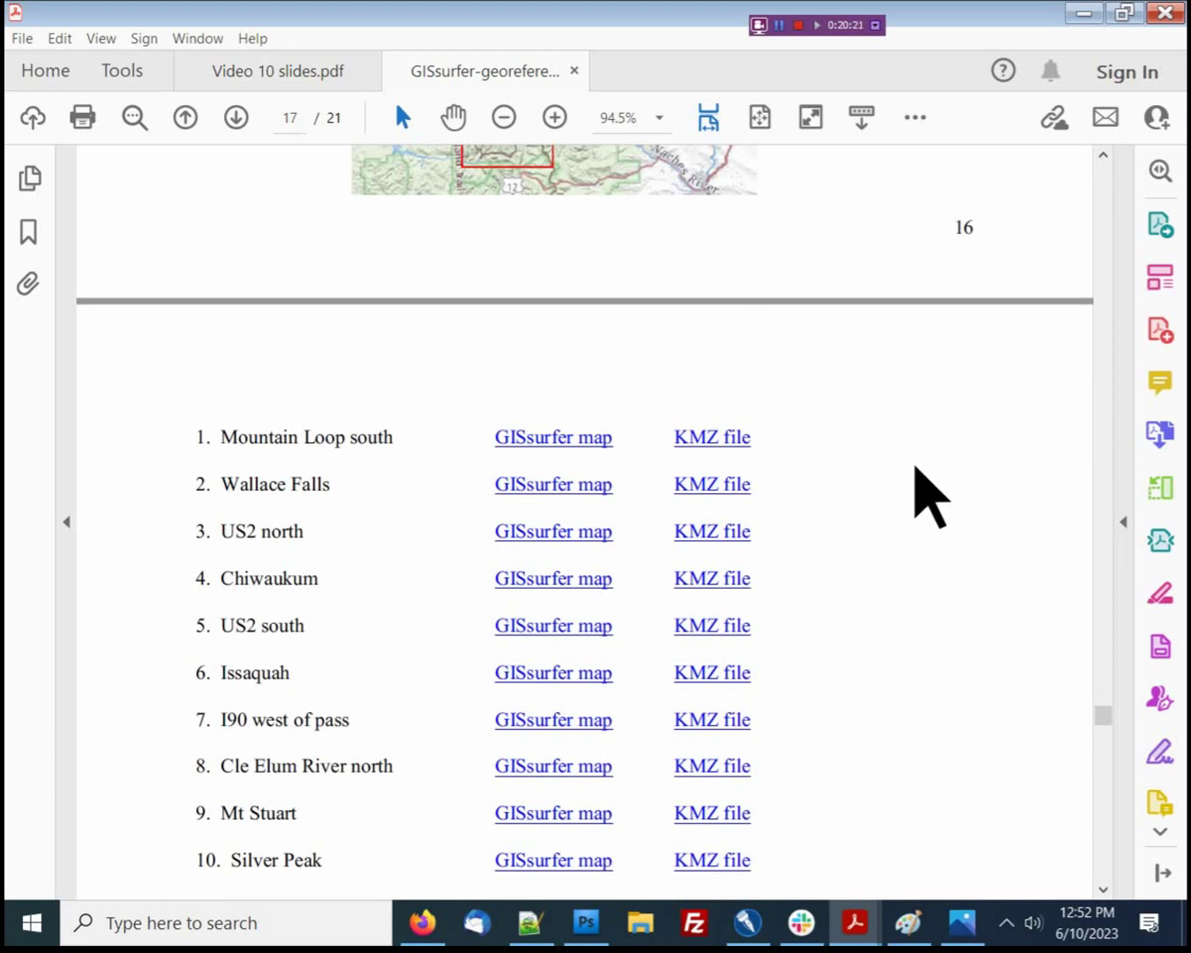
scroll(912, 461, down, 1)
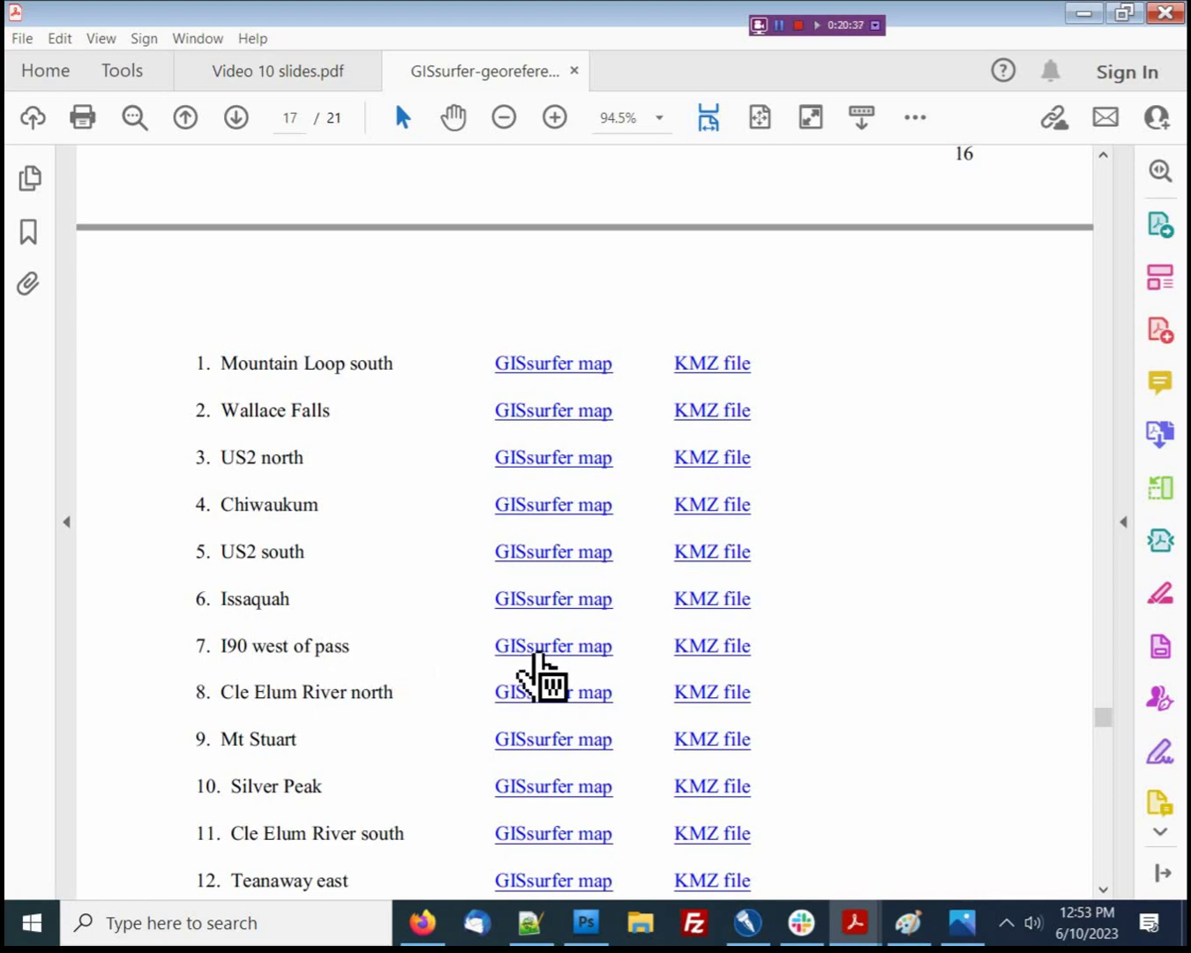
mouse_move(539, 651)
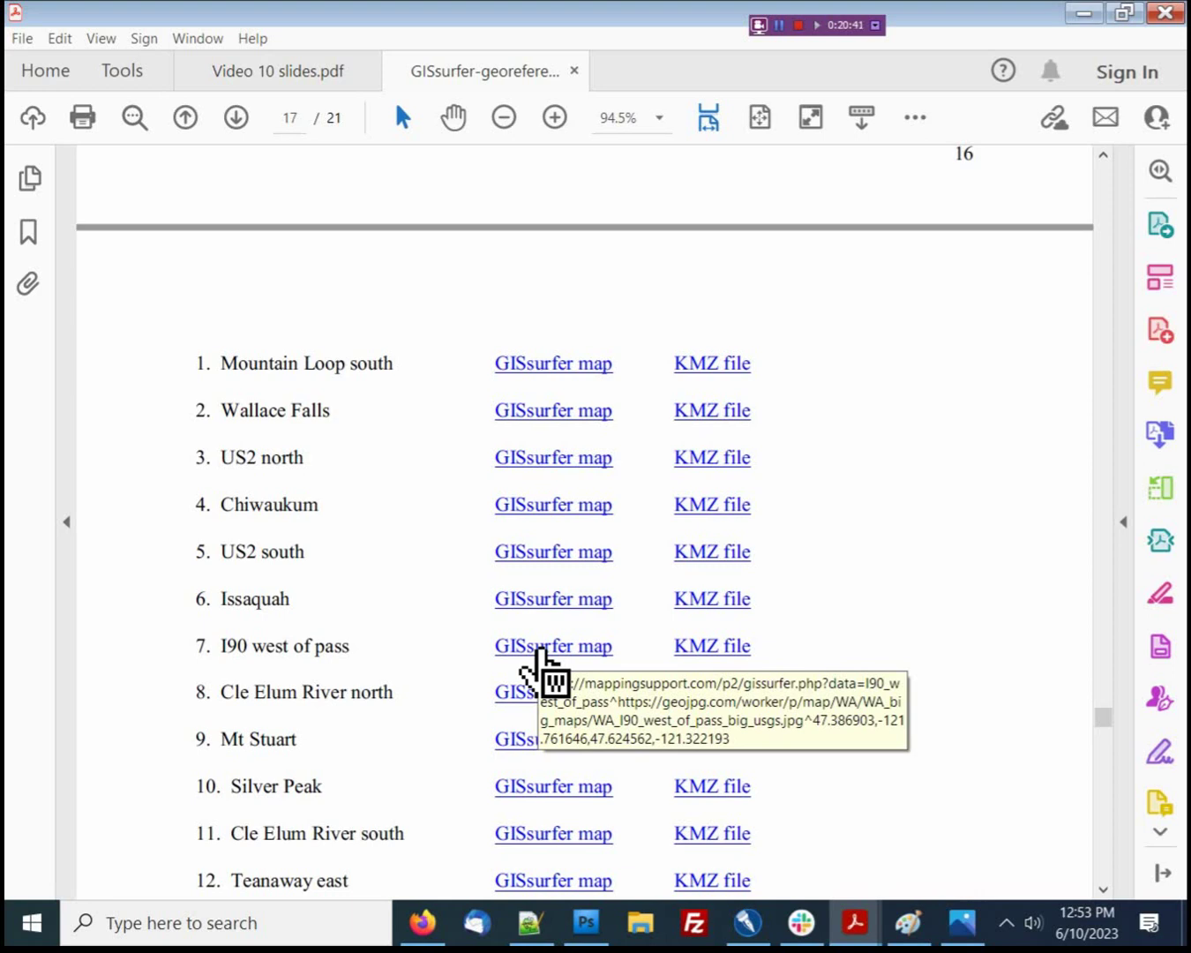
click(540, 651)
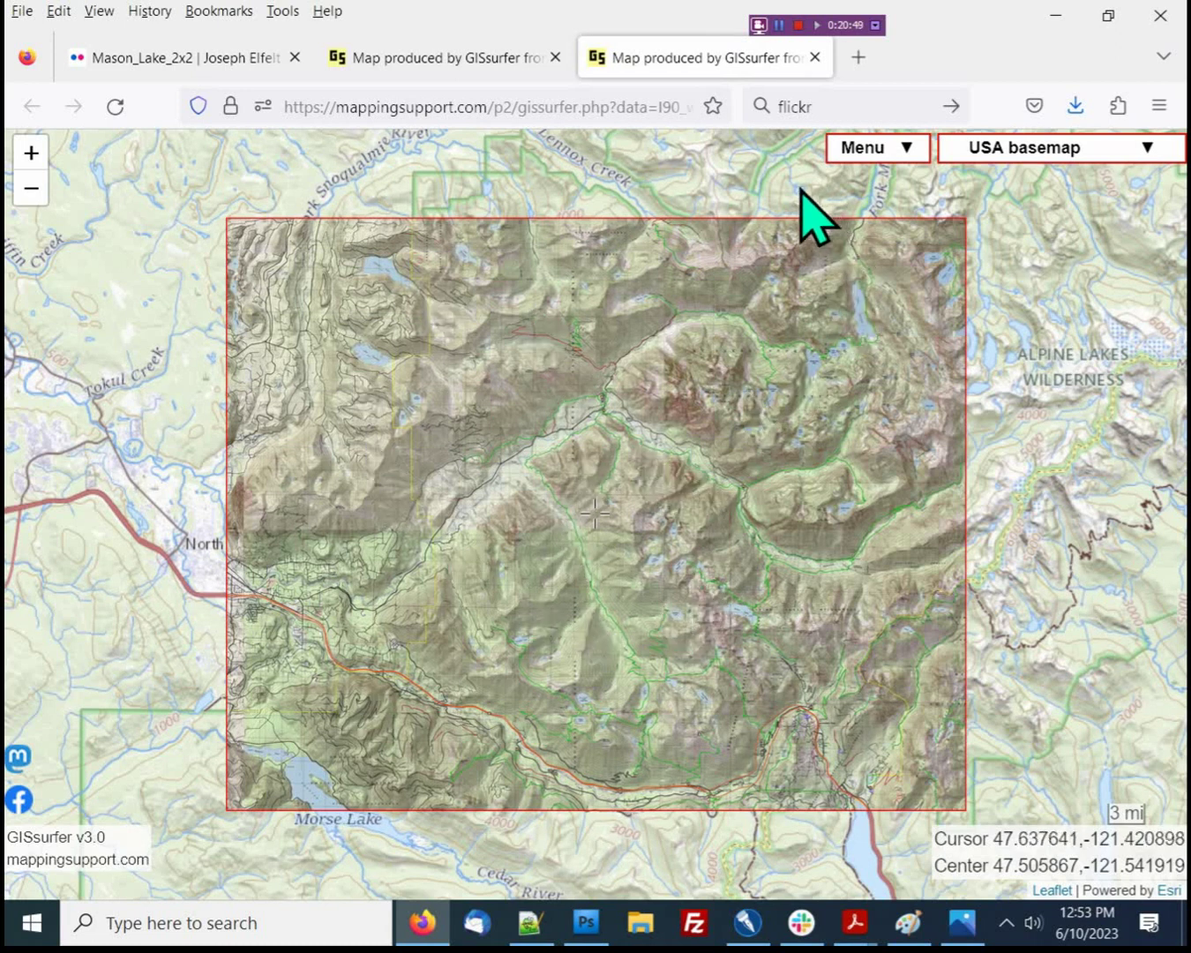
Display the GISsurfer link to this map and enlarge its text box to show the whole link
click(861, 145)
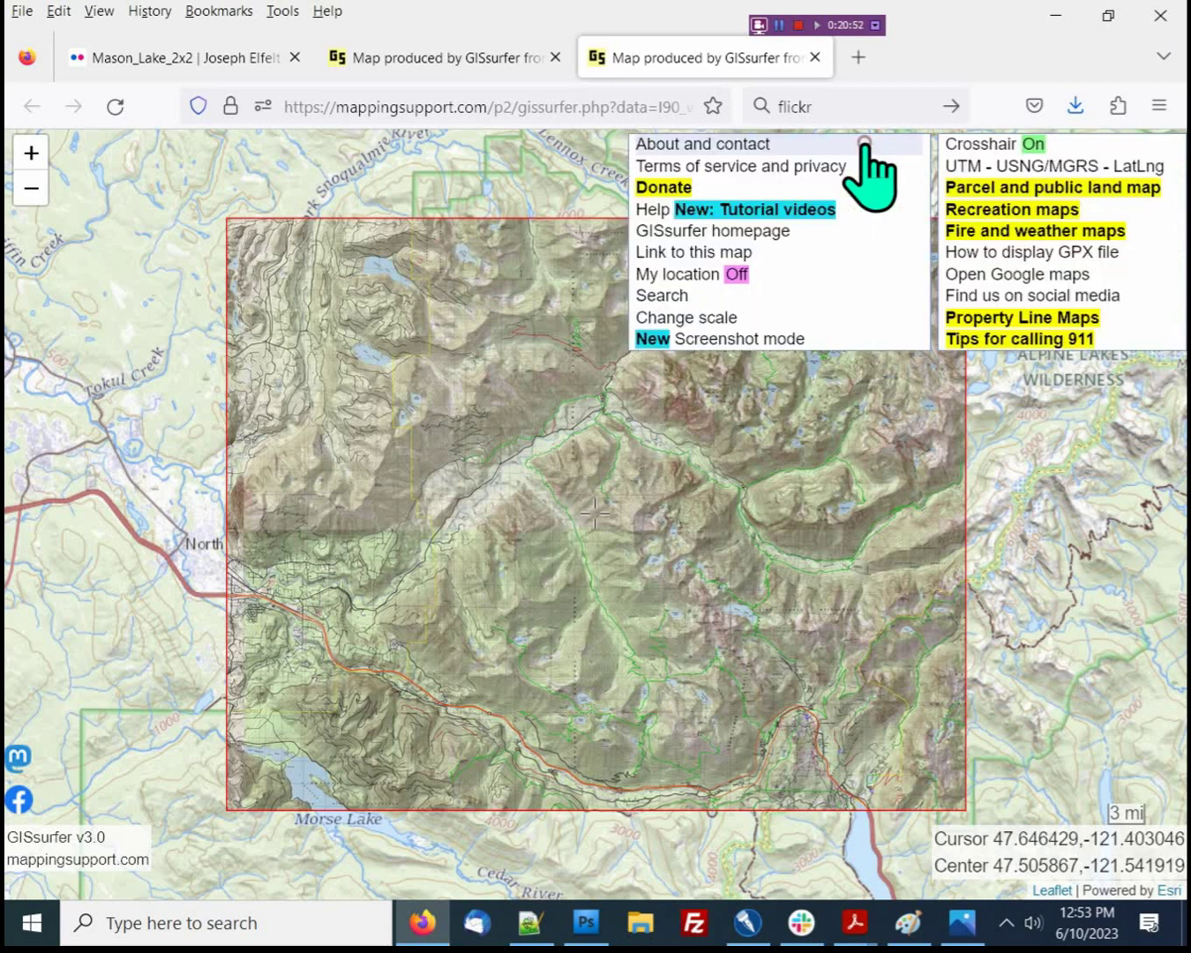
click(729, 253)
drag(930, 532, 975, 697)
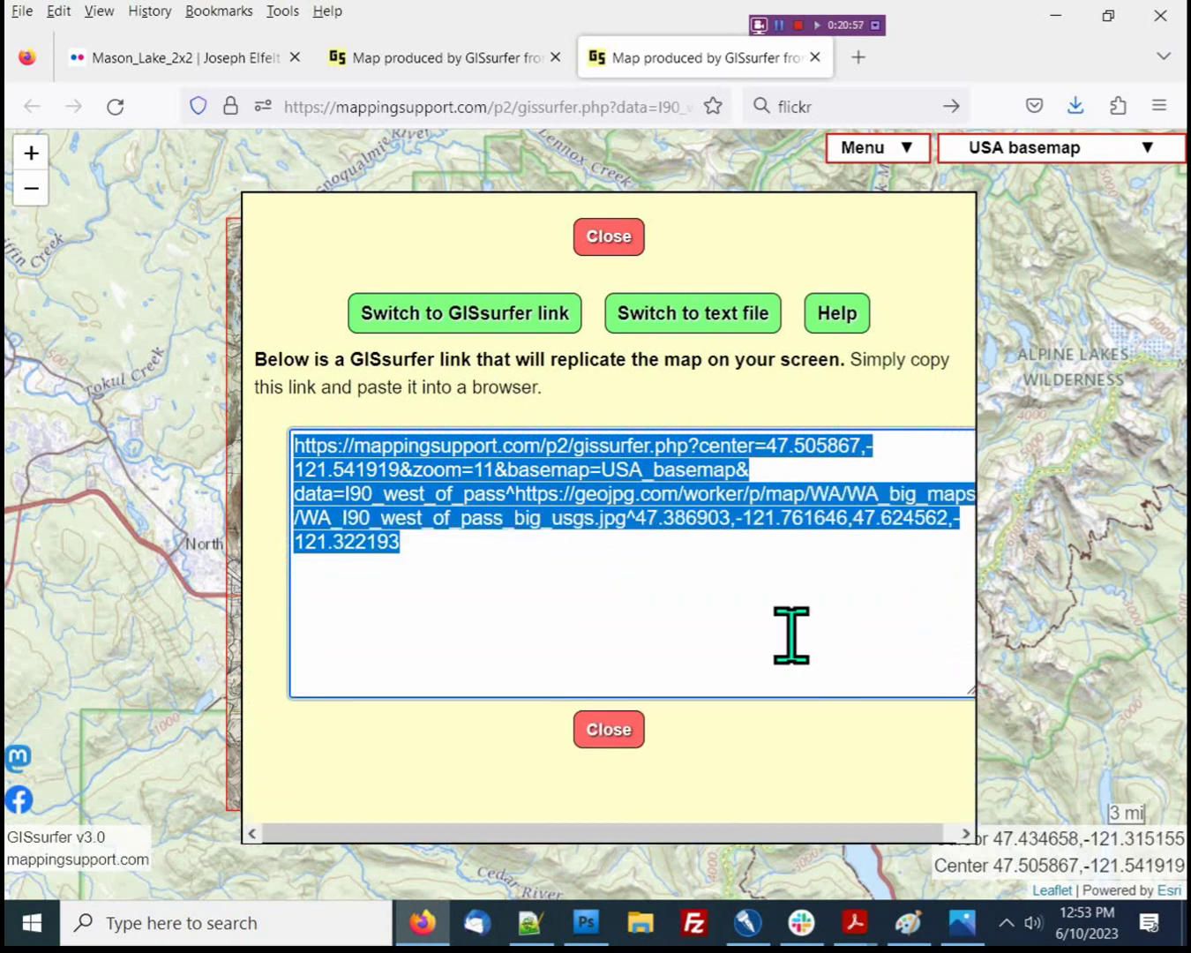
click(810, 650)
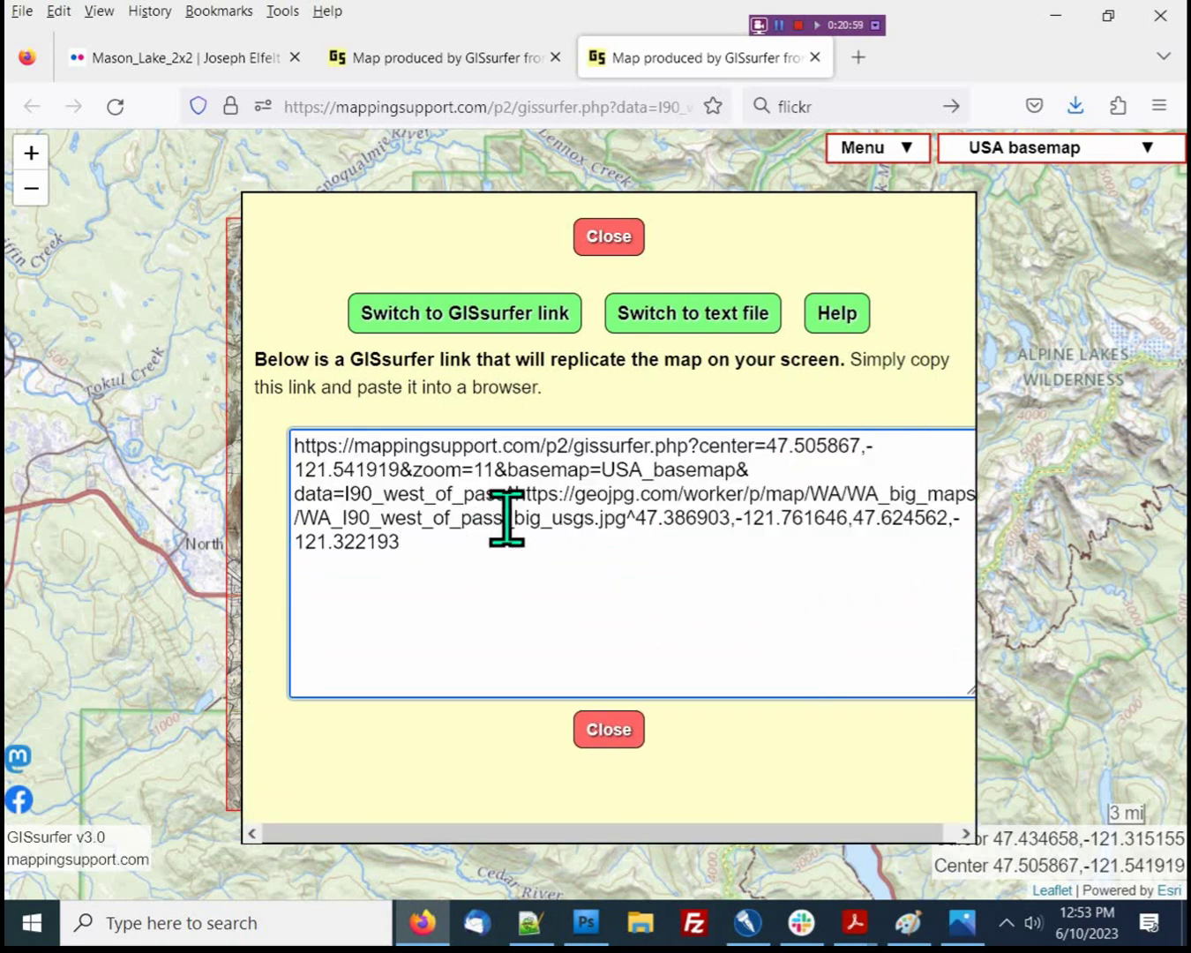
Highlight the JPG image URL inside the link, followed by the georeference coordinates at its end
drag(514, 497, 624, 517)
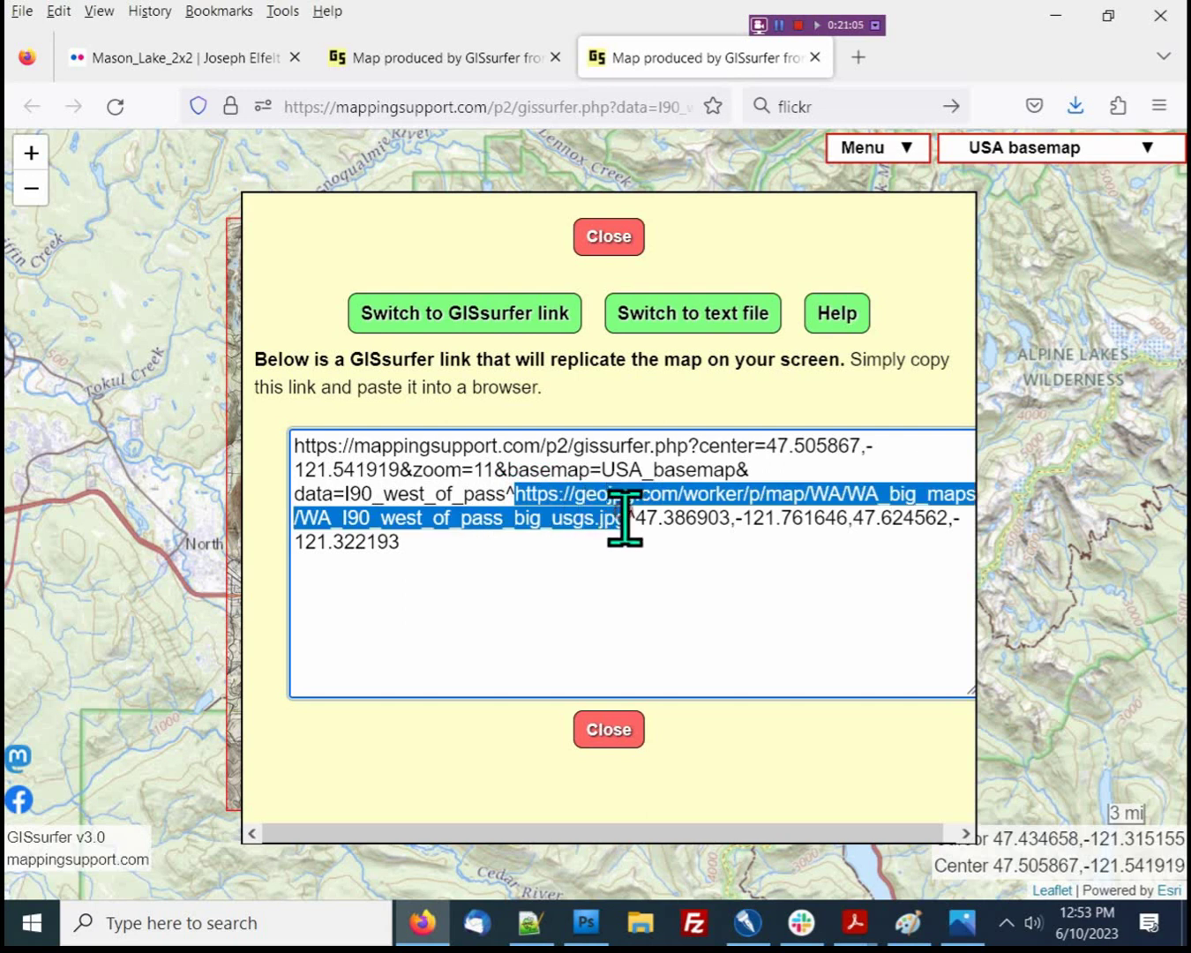
click(654, 588)
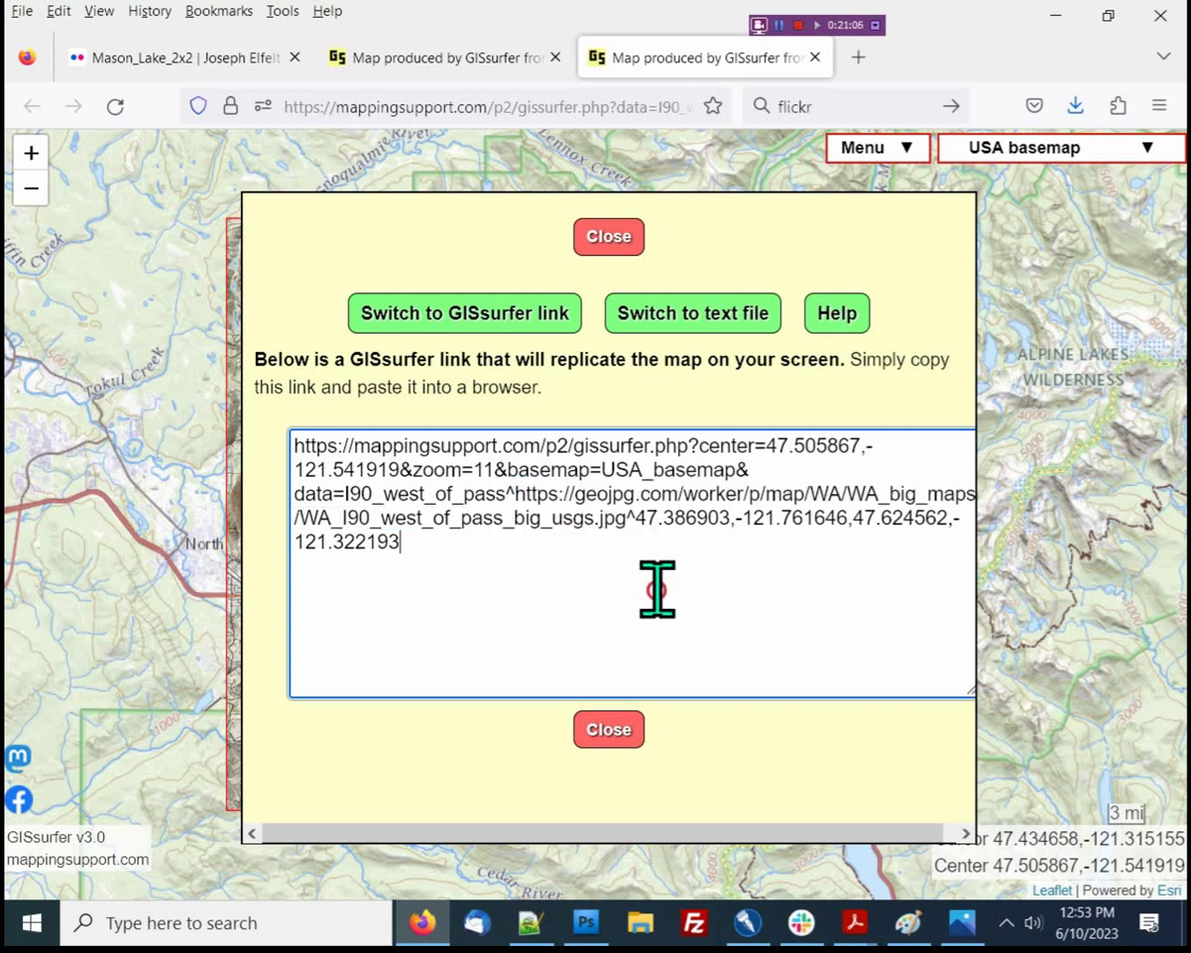
shift+click(640, 523)
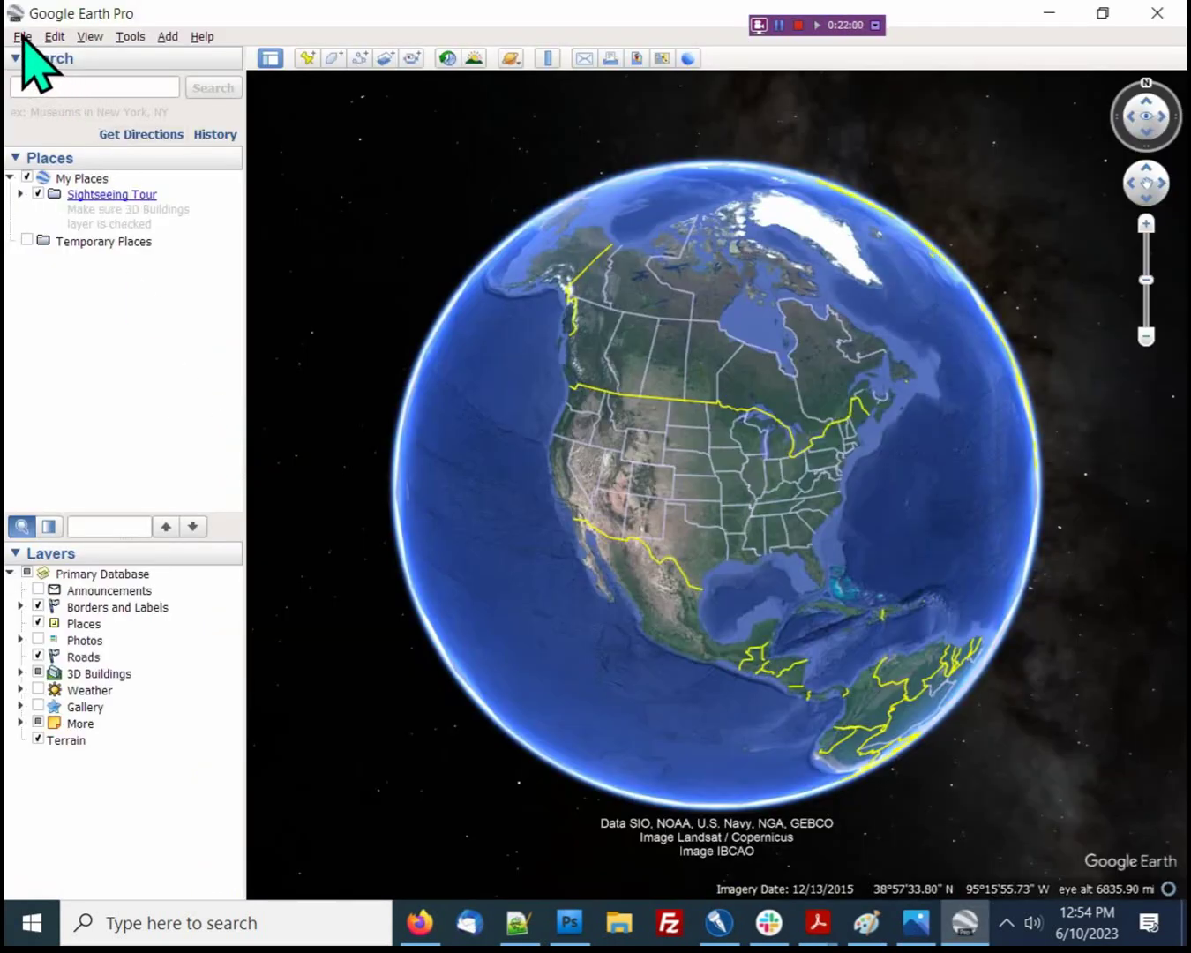
Open WA_I90_west_of_pass.kmz from the video_10 folder in Google Earth Pro
click(23, 36)
click(40, 57)
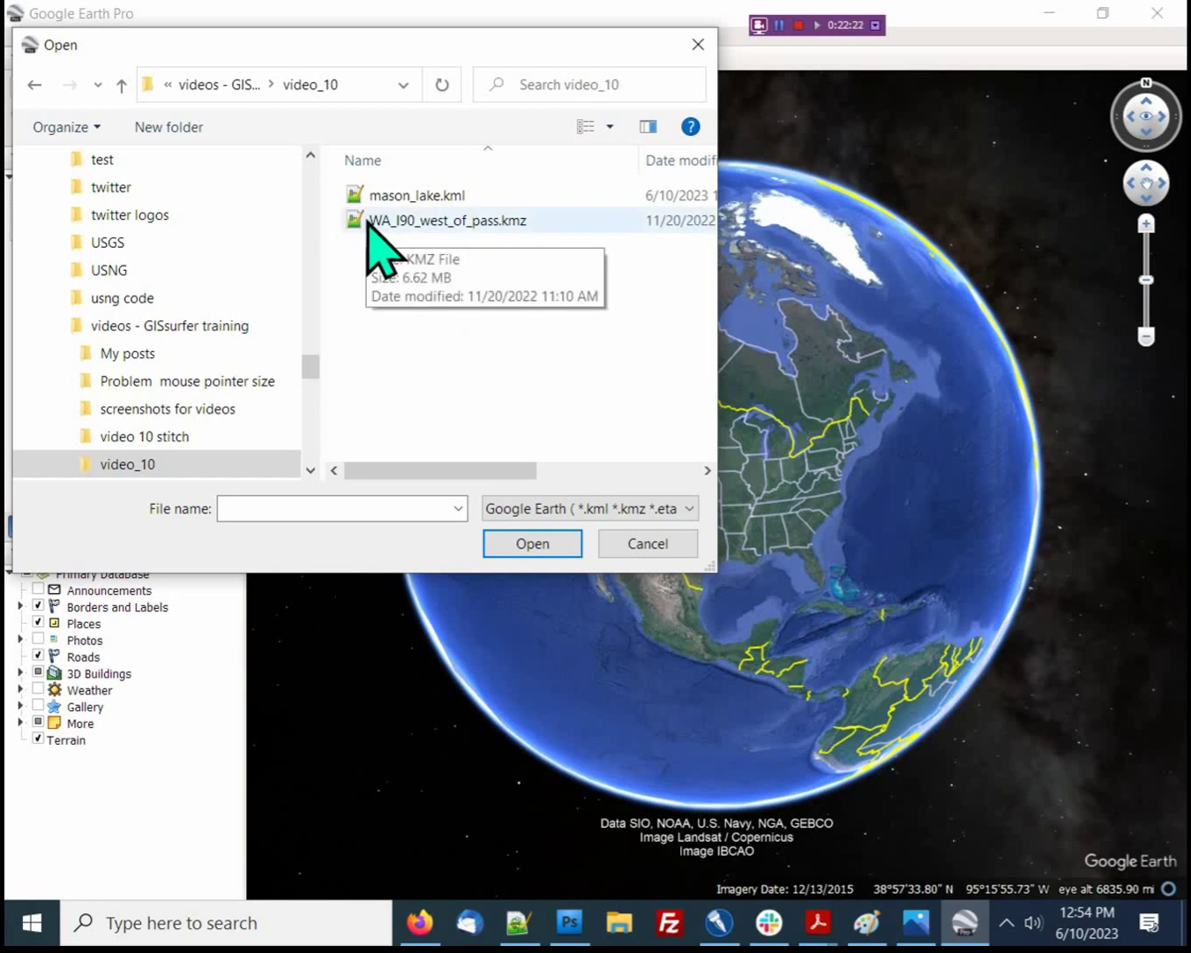
double_click(412, 222)
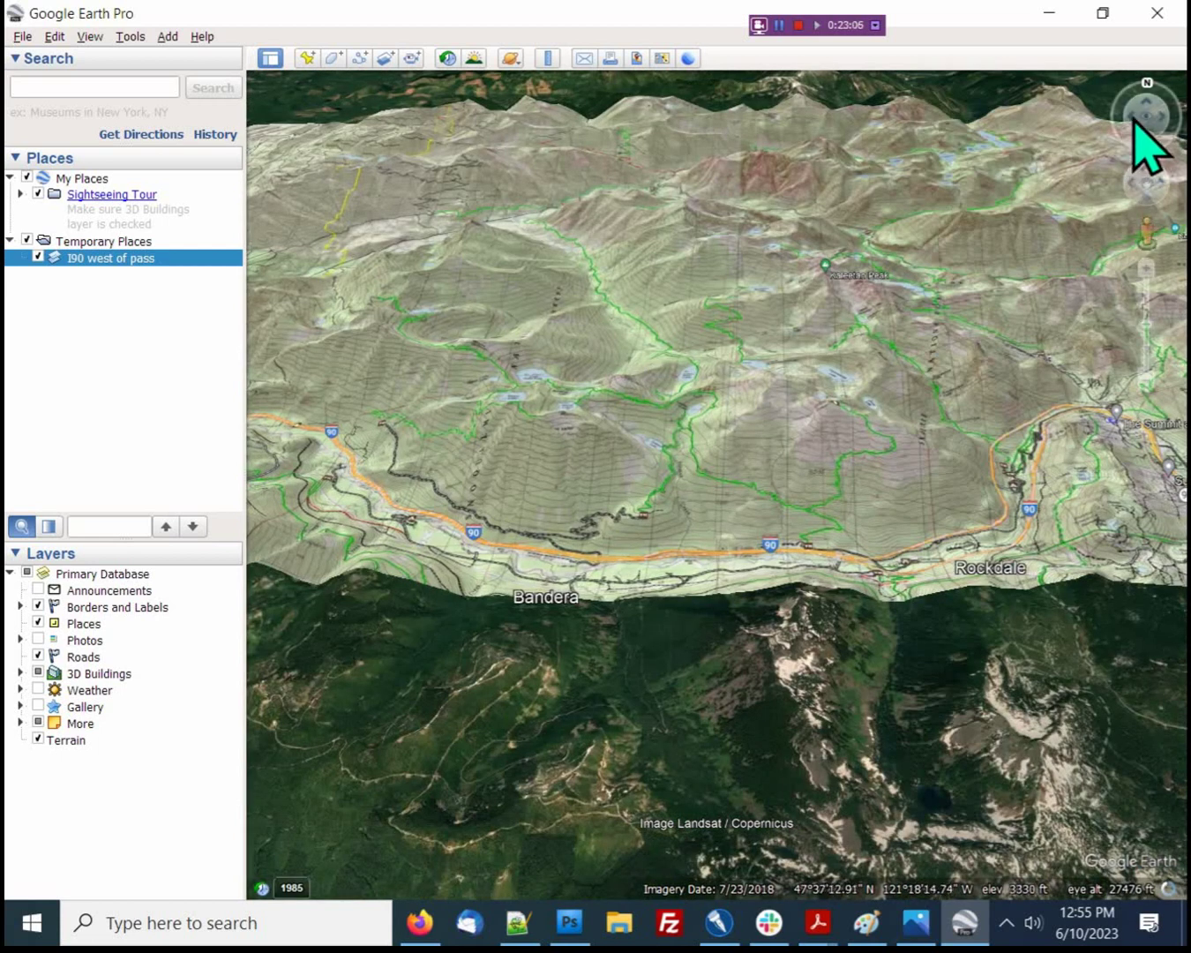
Examine the I90 west of pass map draped over the 3D terrain, including Mount Defiance, Olallie State Park, Thompson Point and the Pratt trail
click(1149, 99)
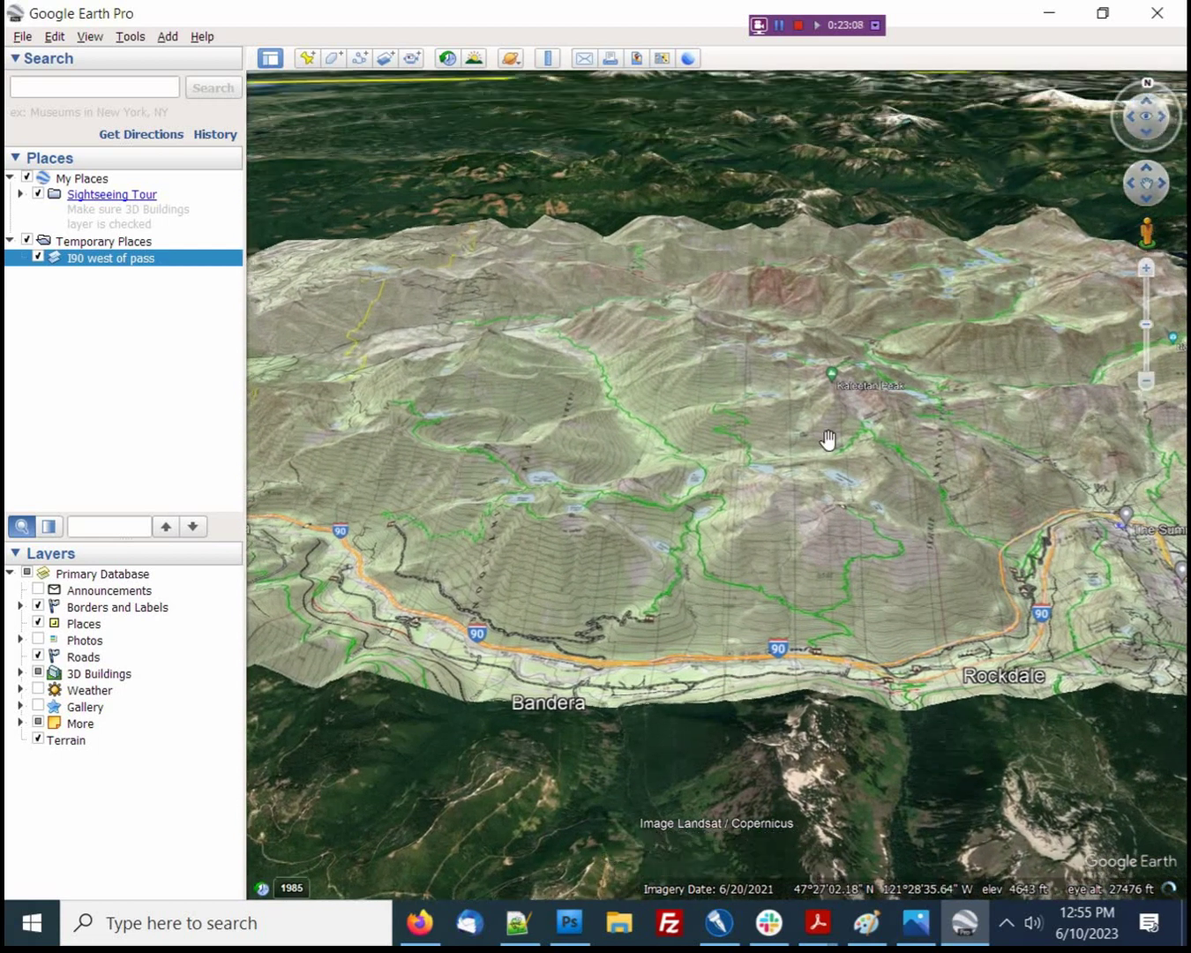
scroll(662, 608, up, 3)
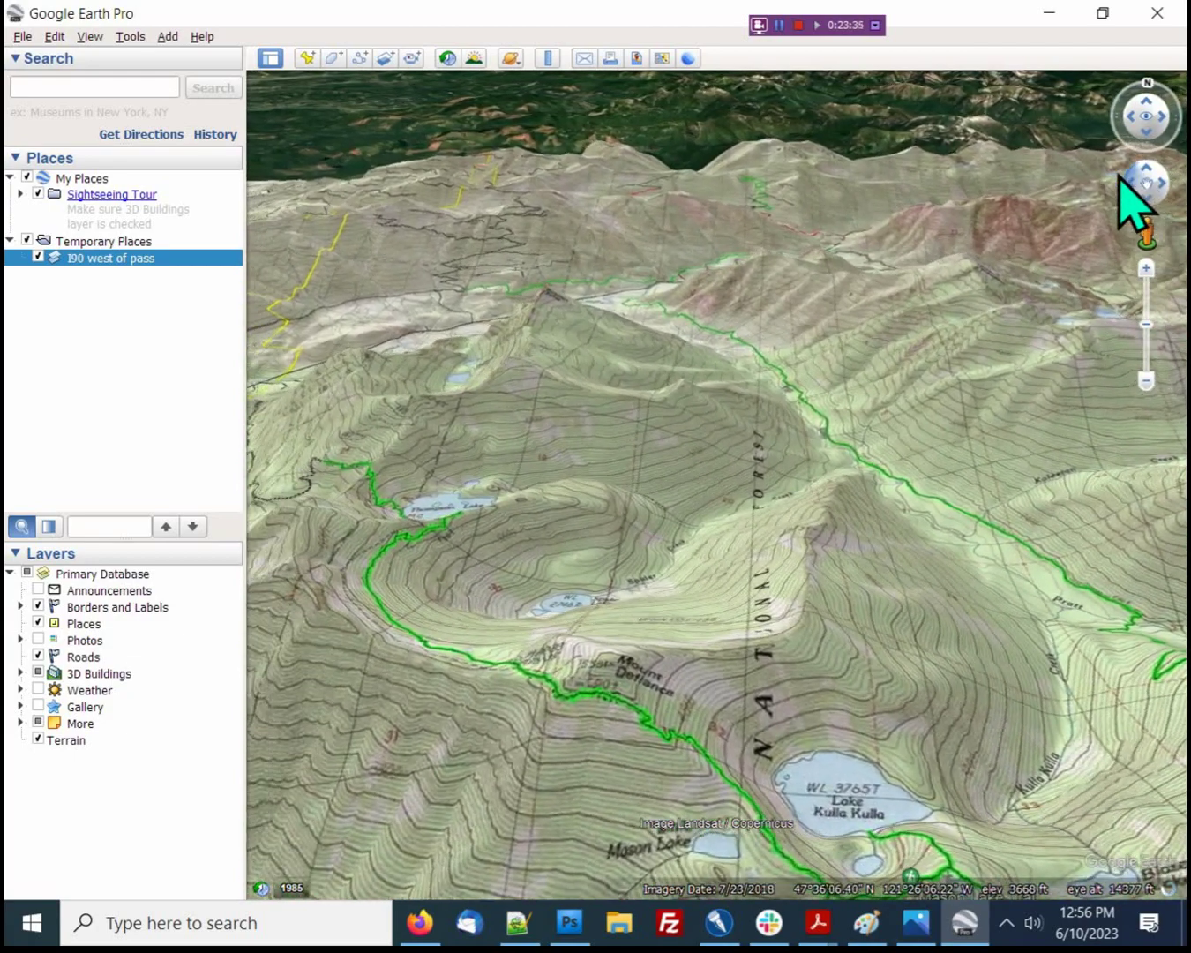
drag(1119, 175, 1098, 230)
drag(1149, 102, 1138, 134)
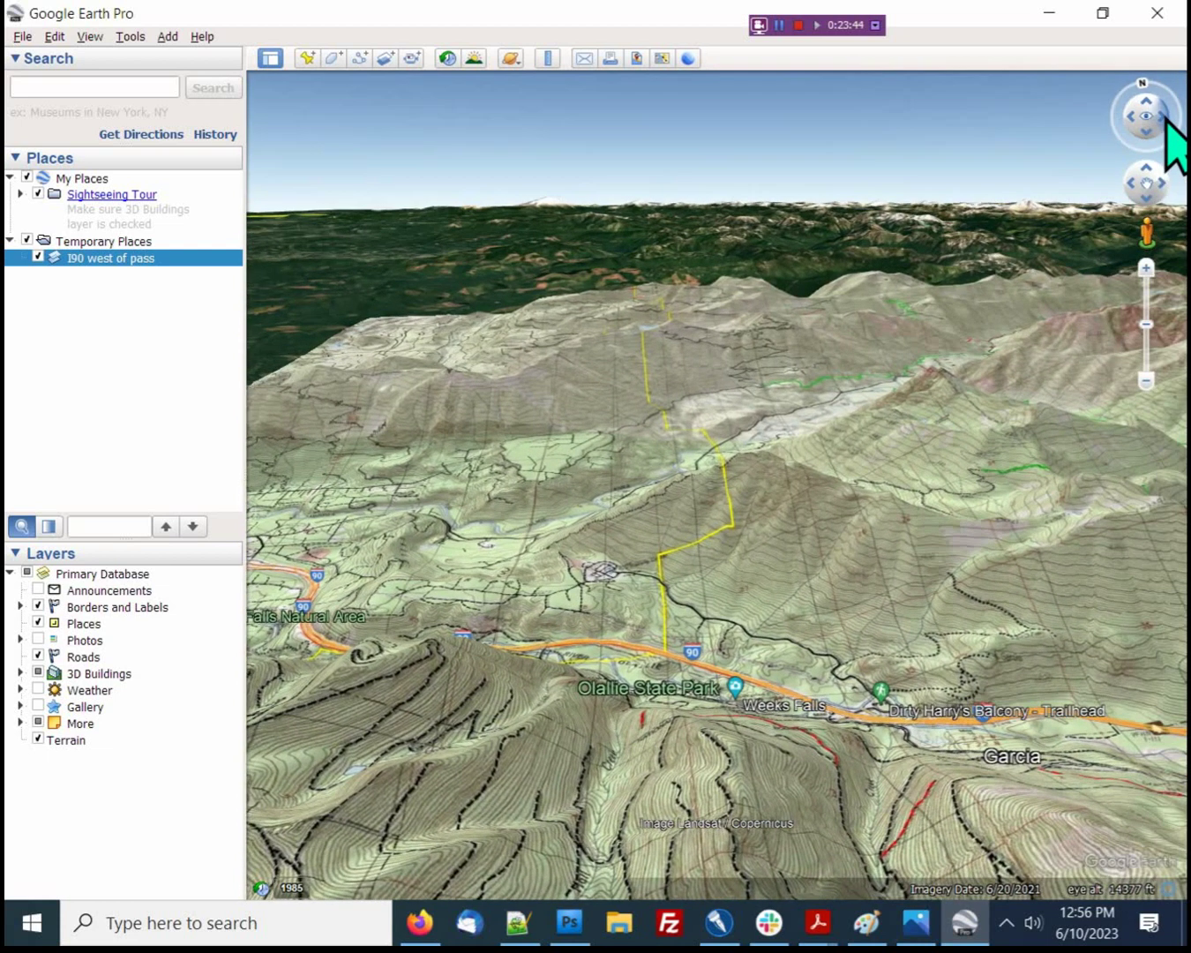
drag(1166, 123, 1159, 126)
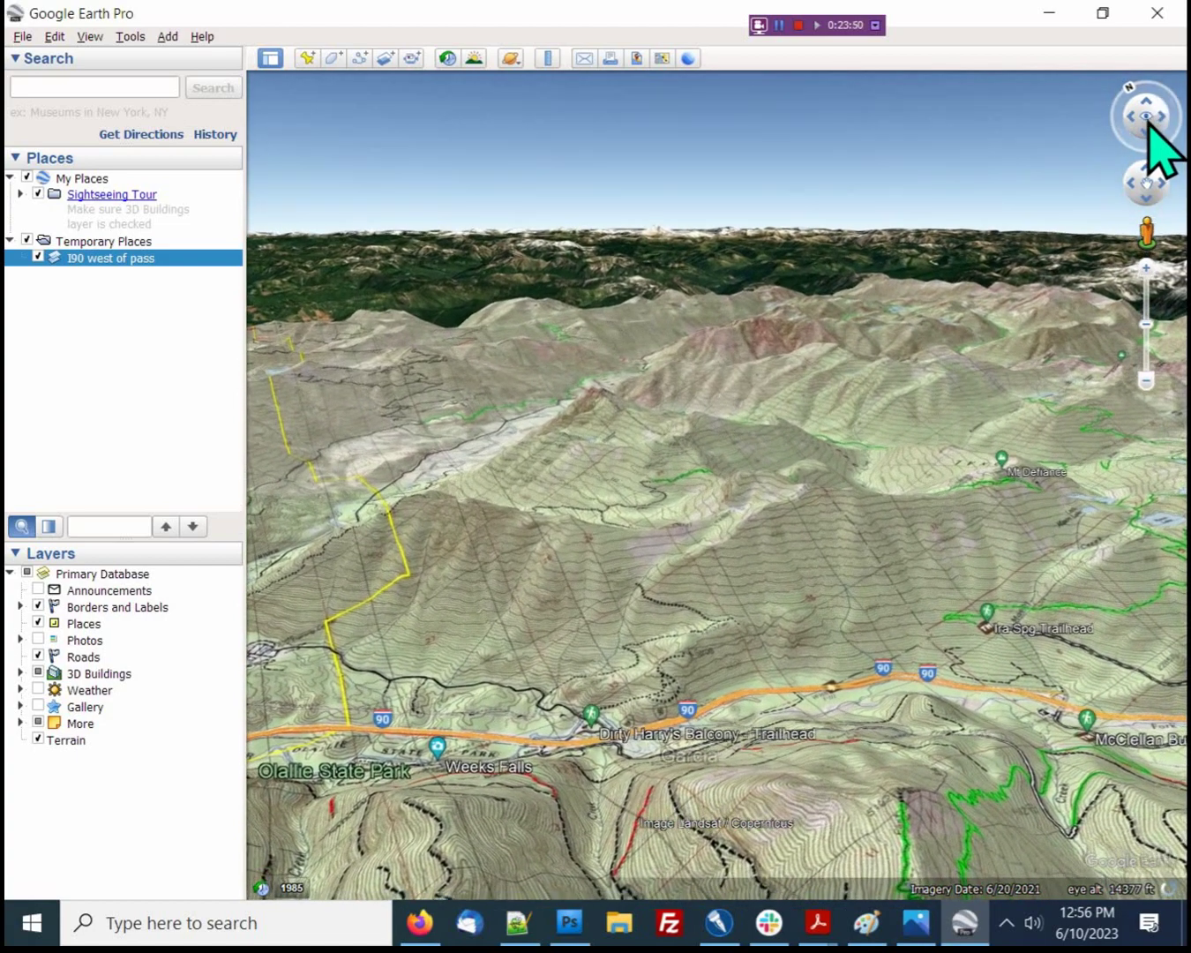
scroll(878, 451, up, 3)
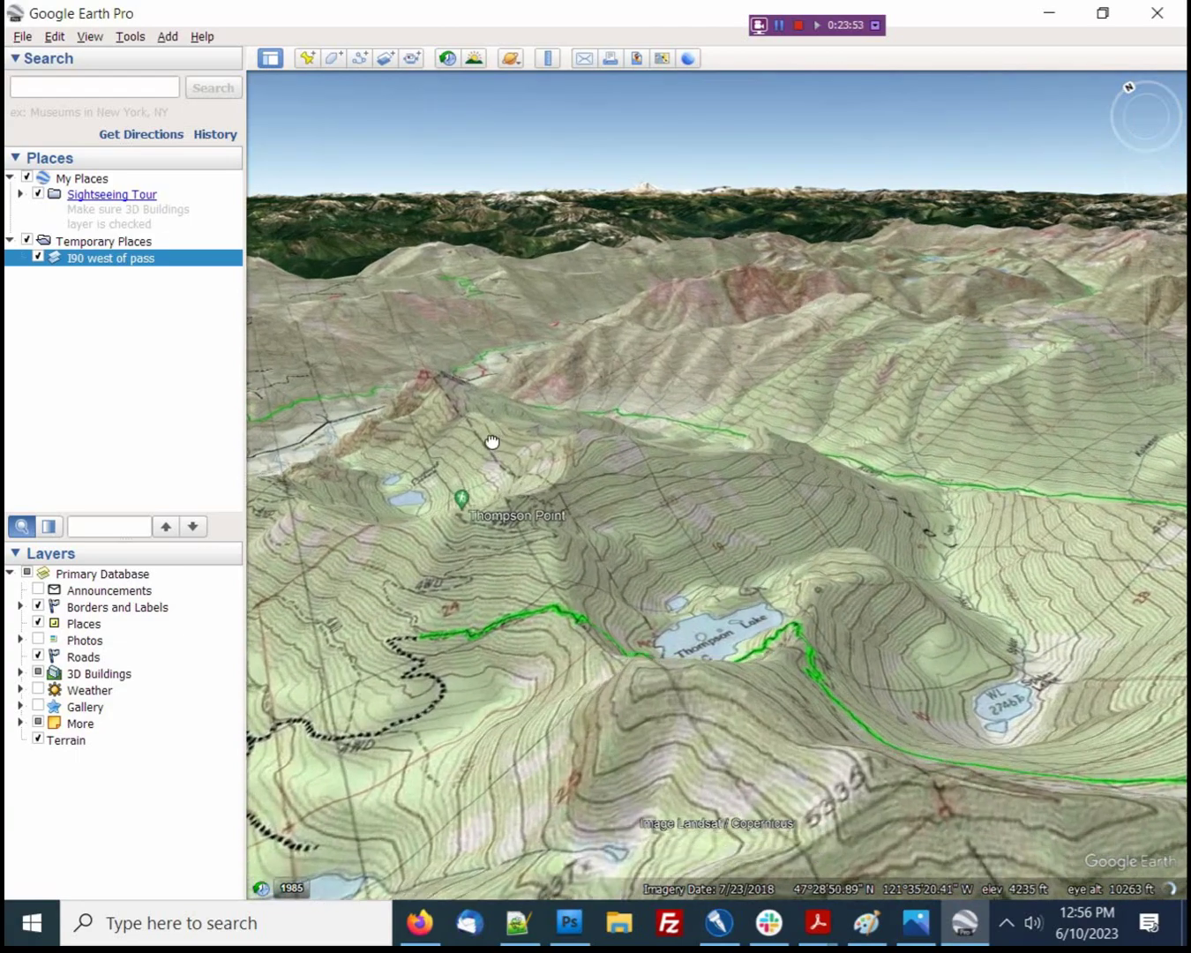
drag(492, 442, 679, 505)
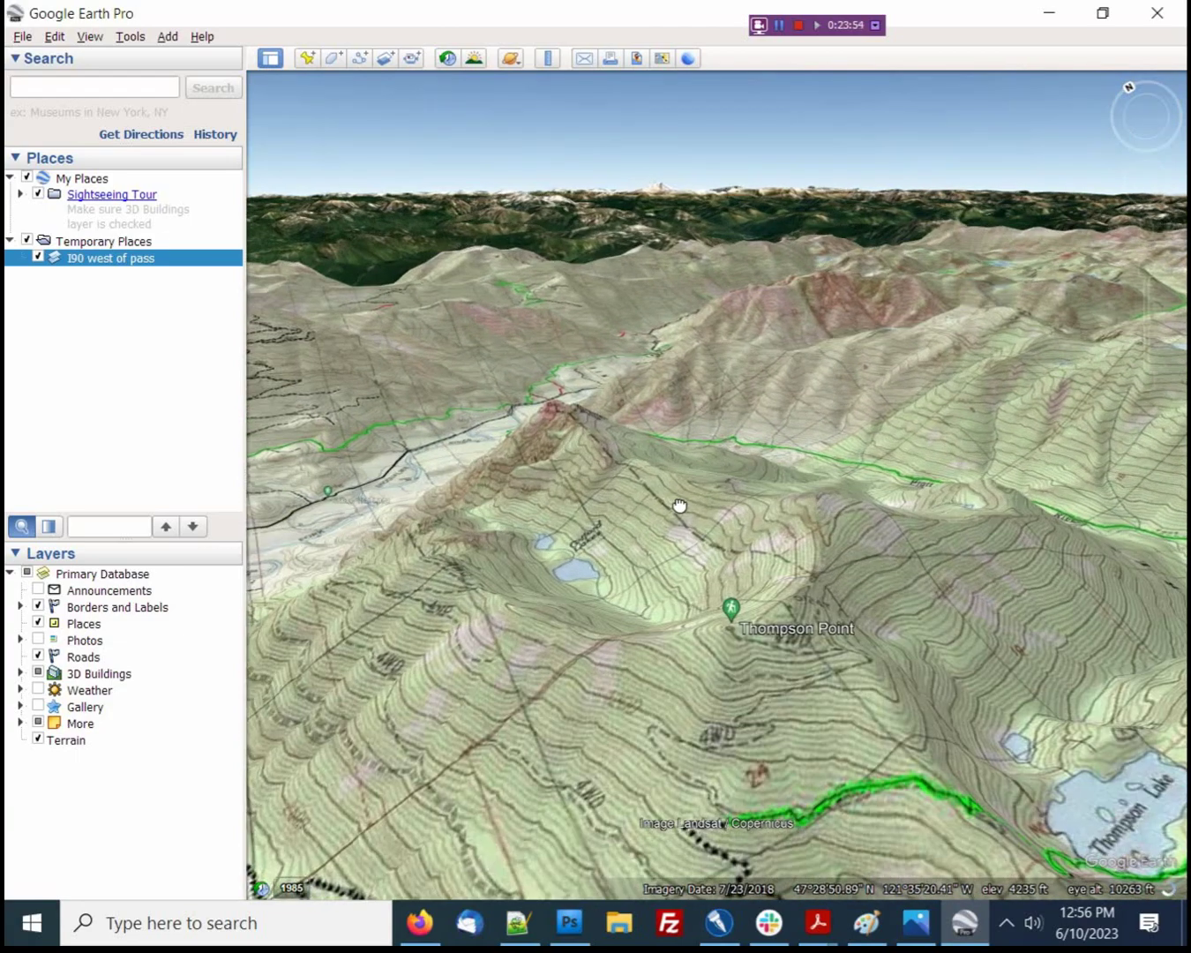
drag(588, 451, 622, 484)
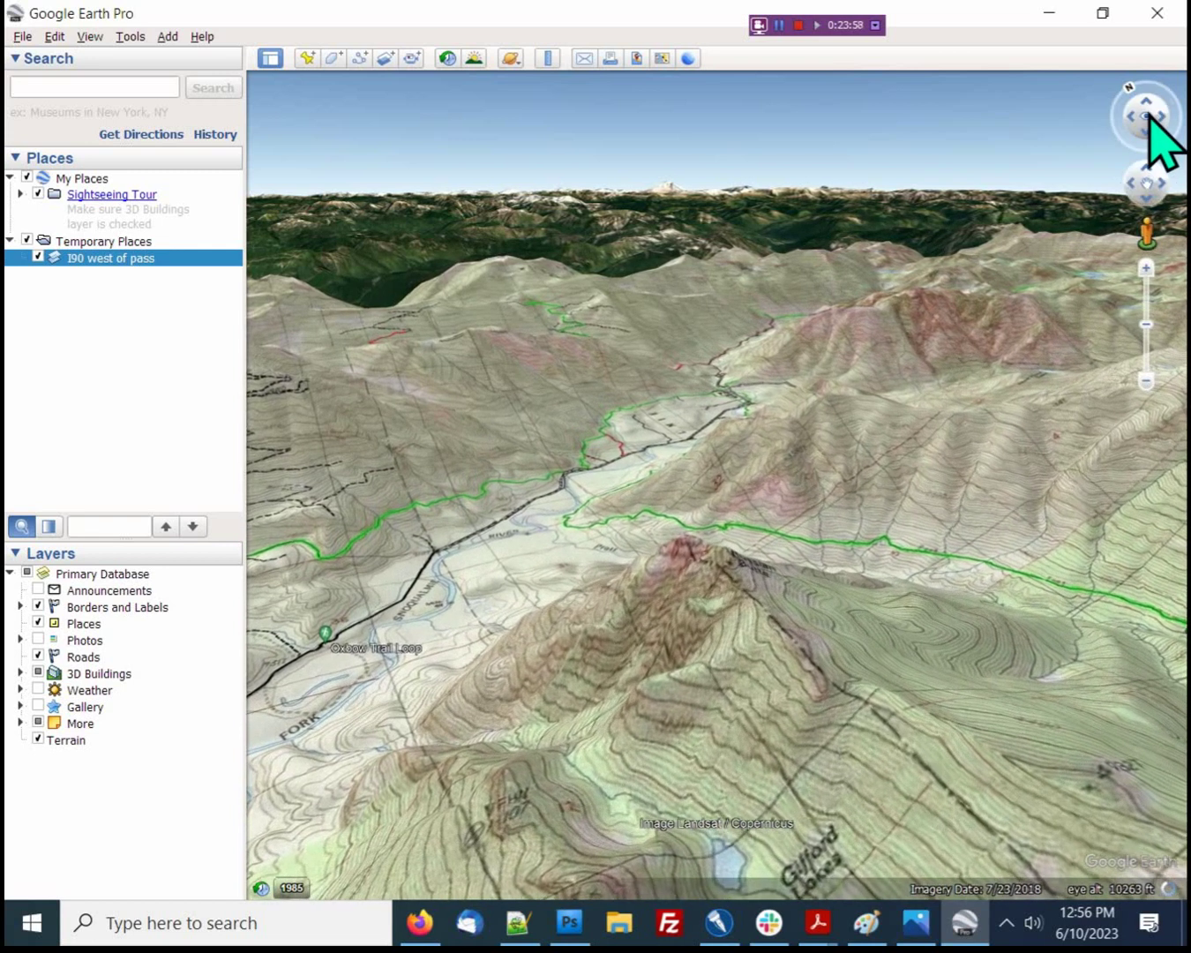
click(1150, 117)
mouse_move(1150, 117)
mouse_down()
mouse_move(1148, 157)
mouse_move(1138, 98)
mouse_up()
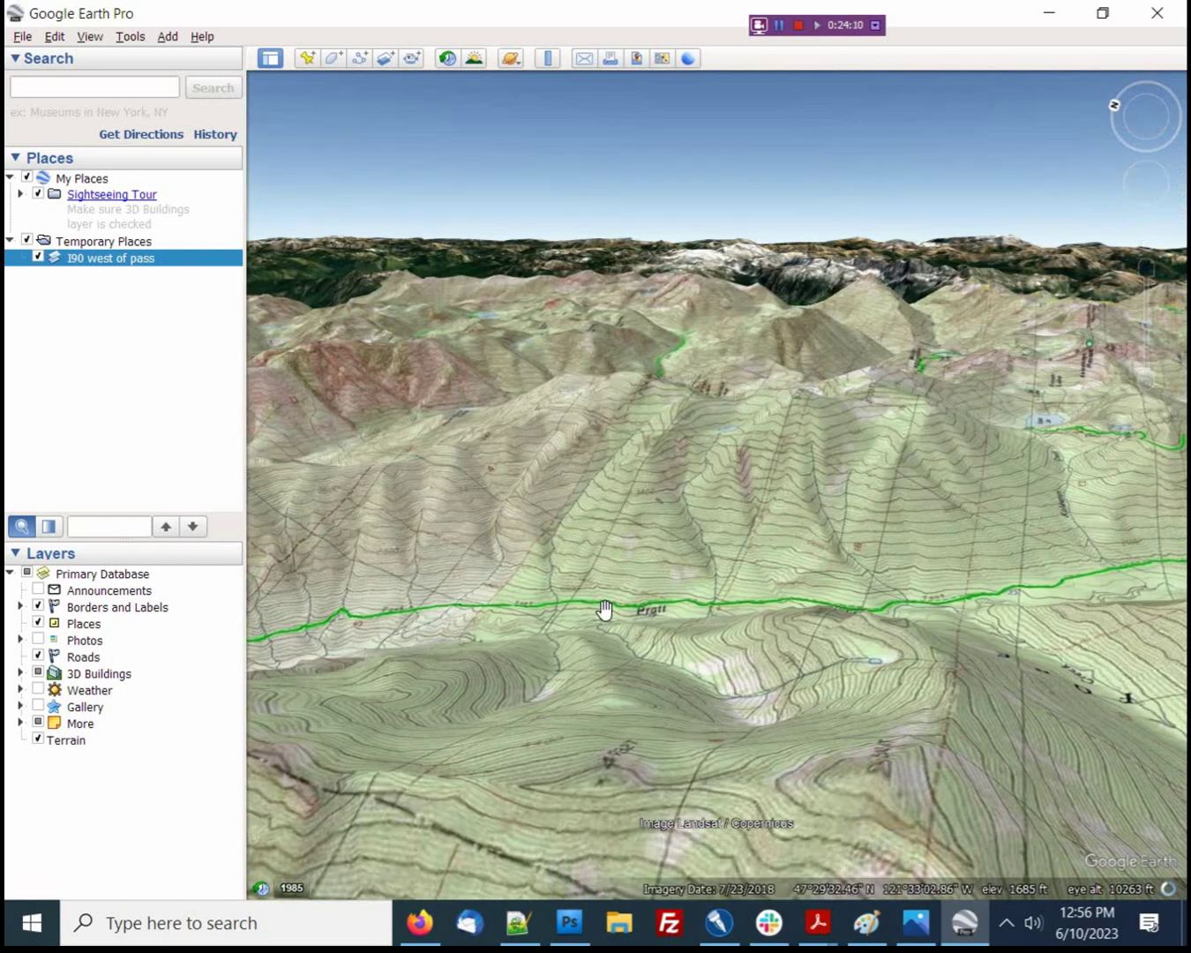